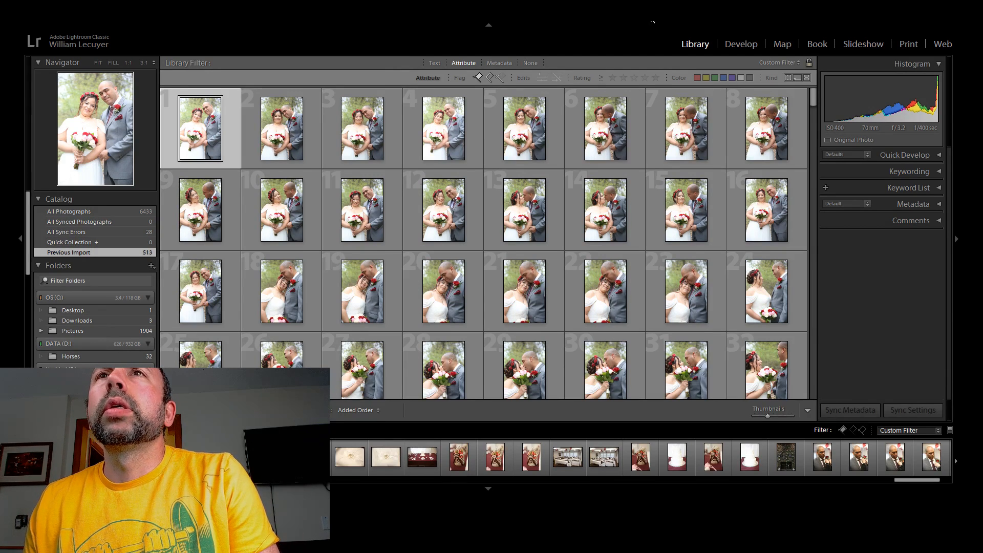
Switch to the Develop module, bring the filmstrip back to its beginning and open one of the couple portraits.
left_click(745, 45)
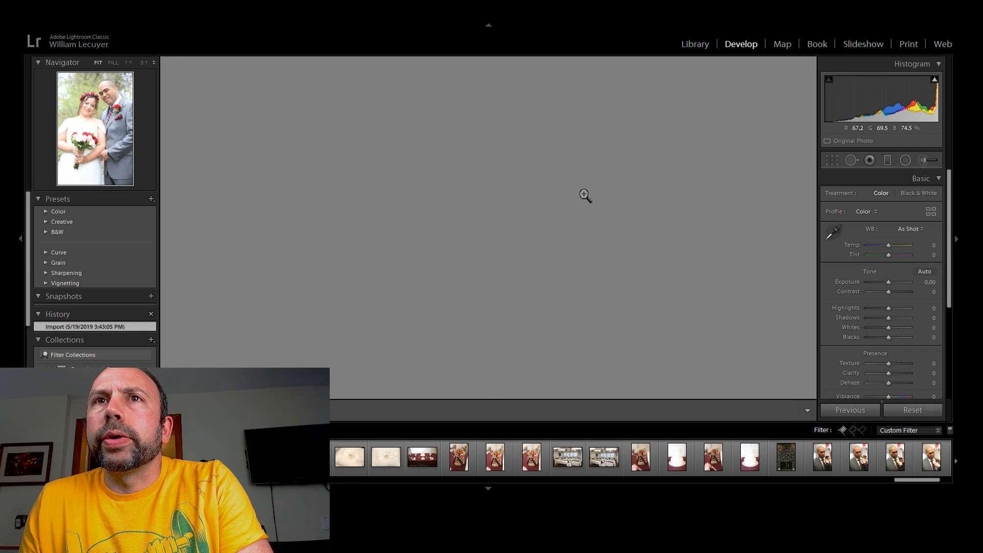
left_click_drag(911, 481, 476, 481)
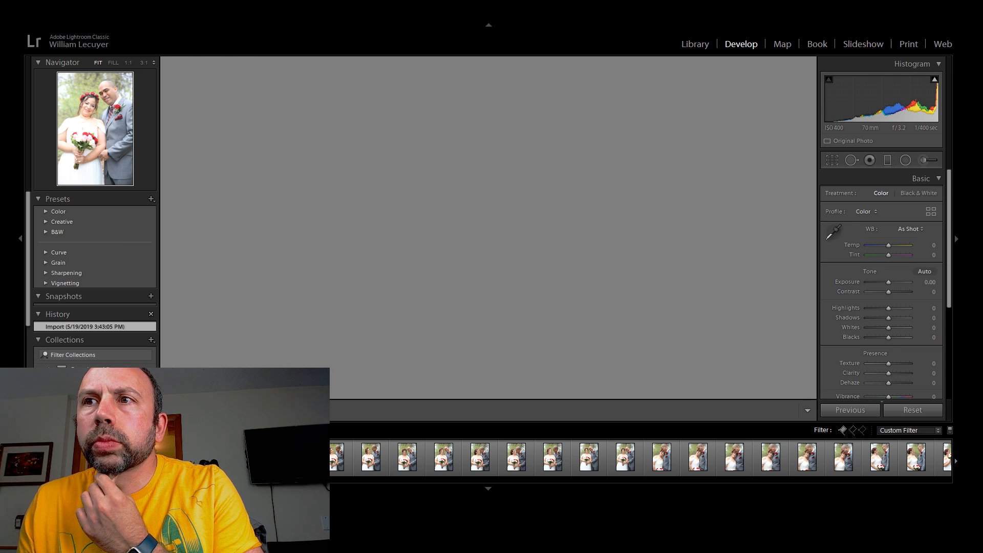
left_click(948, 25)
key("Right")
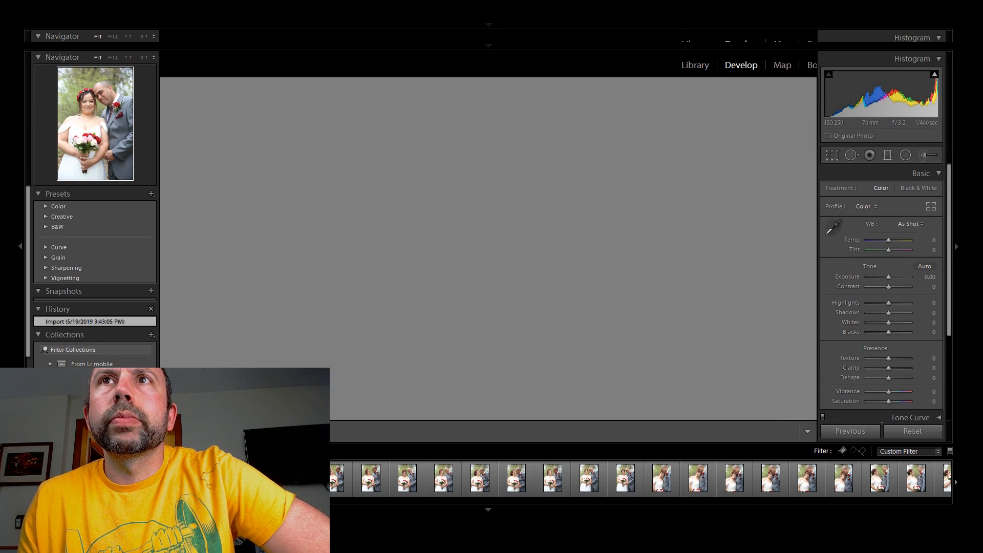
left_click(599, 470)
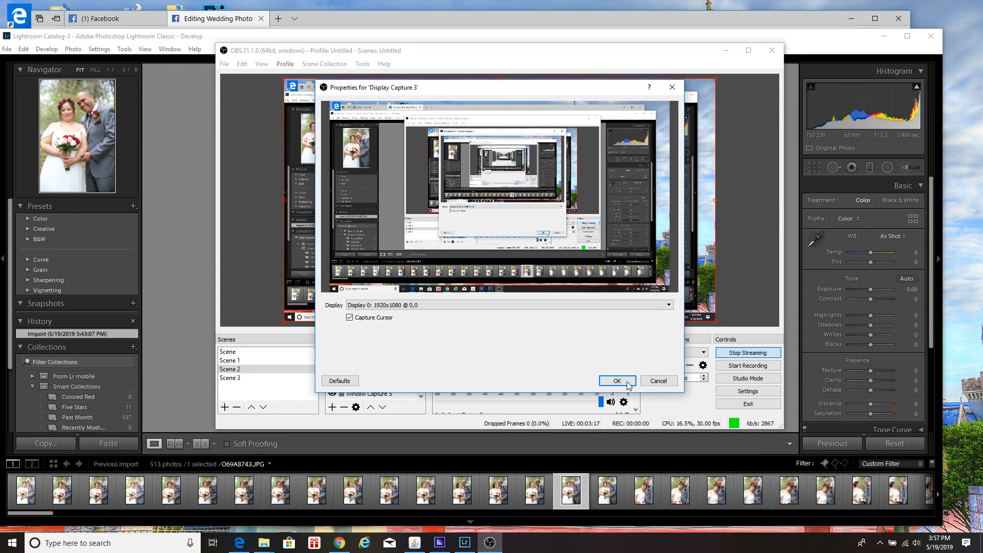
Confirm Display 0: 1920x1080 @ 0,0 as the monitor for OBS source Display Capture 3 and switch back to Lightroom.
left_click(510, 305)
left_click(511, 304)
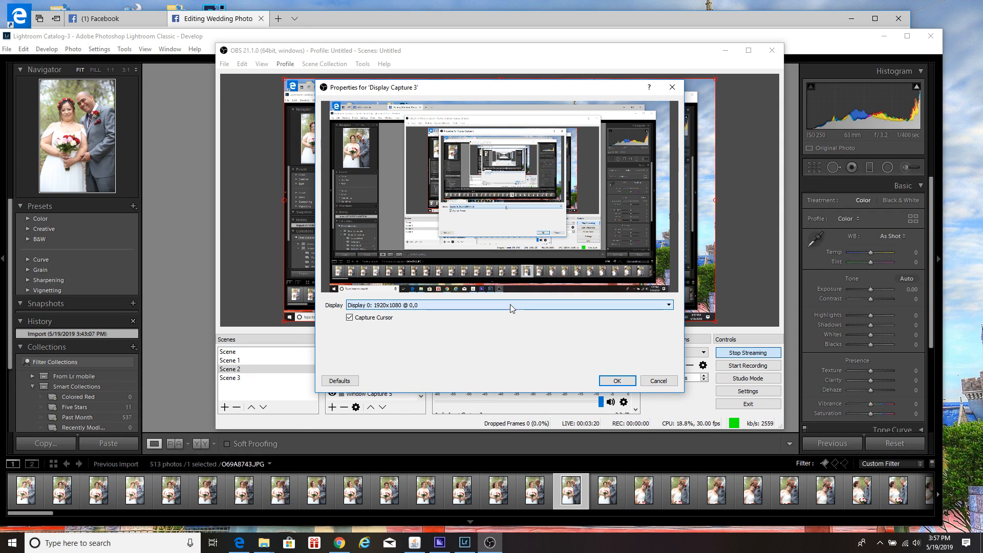
left_click(617, 381)
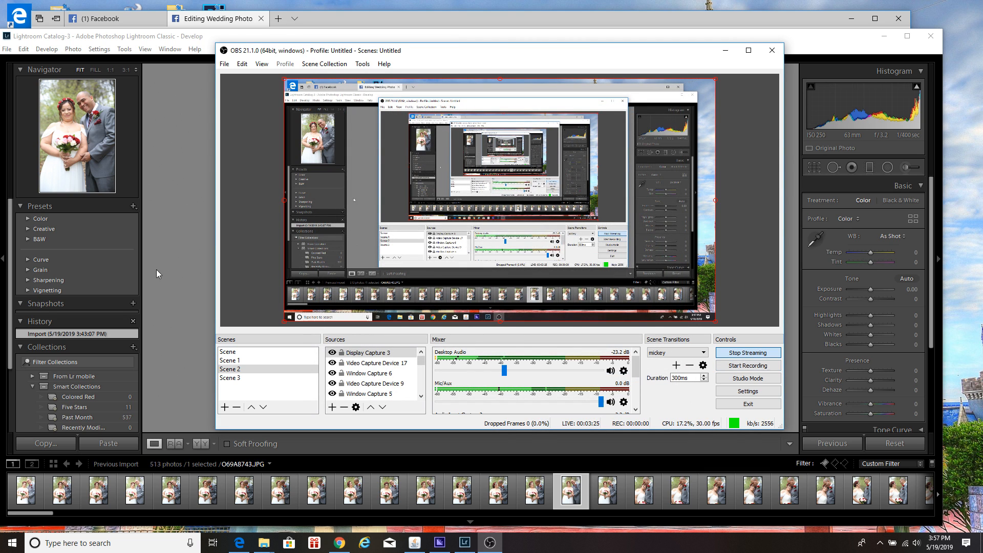
left_click(184, 256)
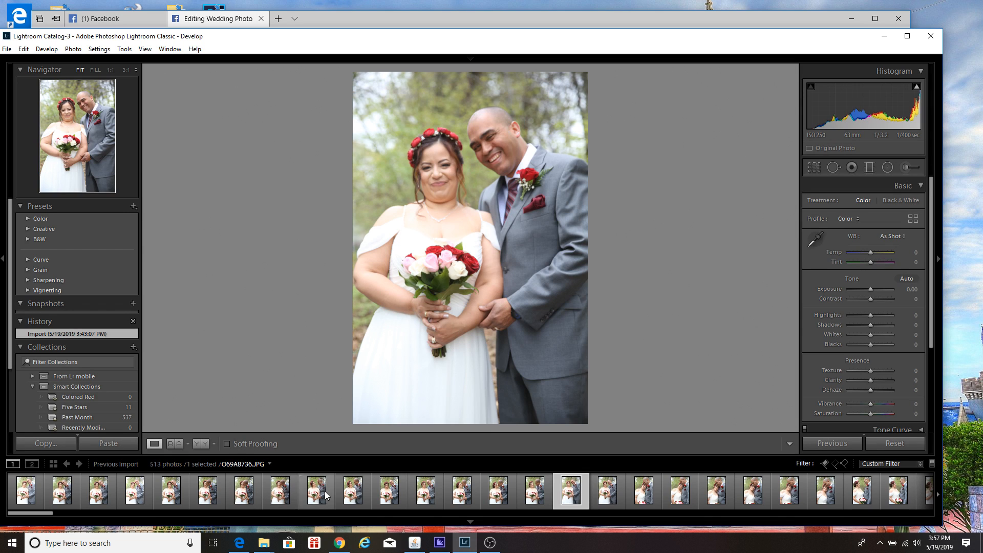
Move Video Capture Device 17 above Display Capture 3 in OBS, then switch back to Lightroom and reposition its window.
left_click(485, 544)
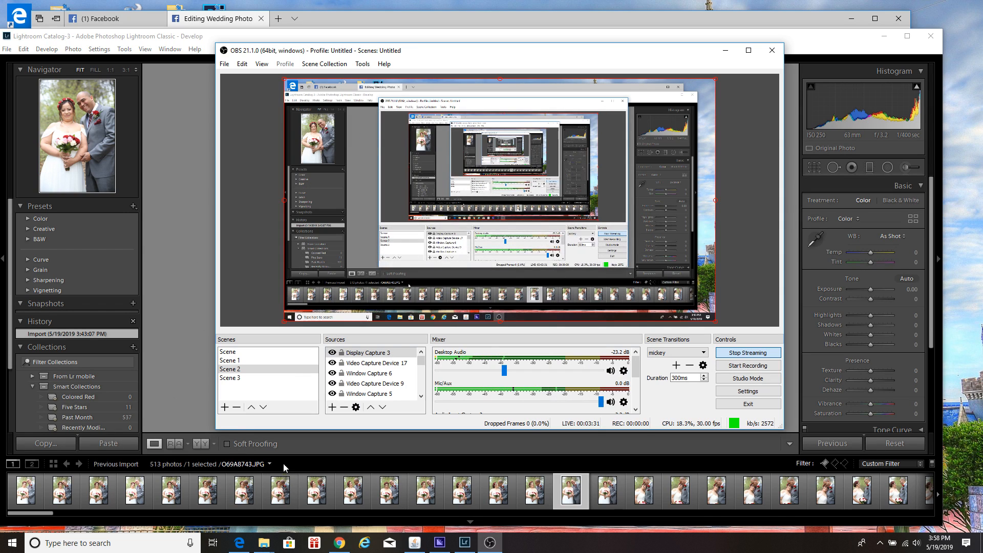
left_click(353, 364)
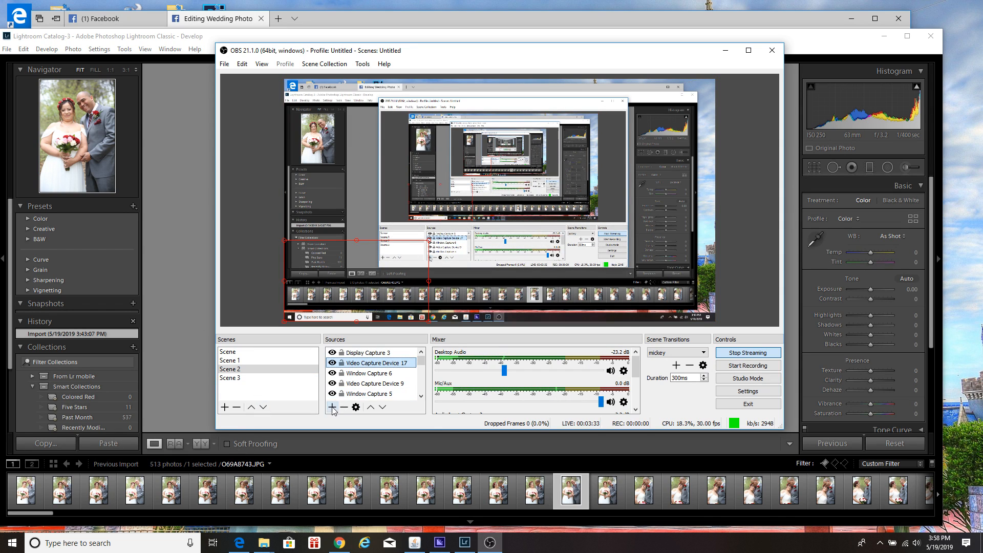
left_click(370, 408)
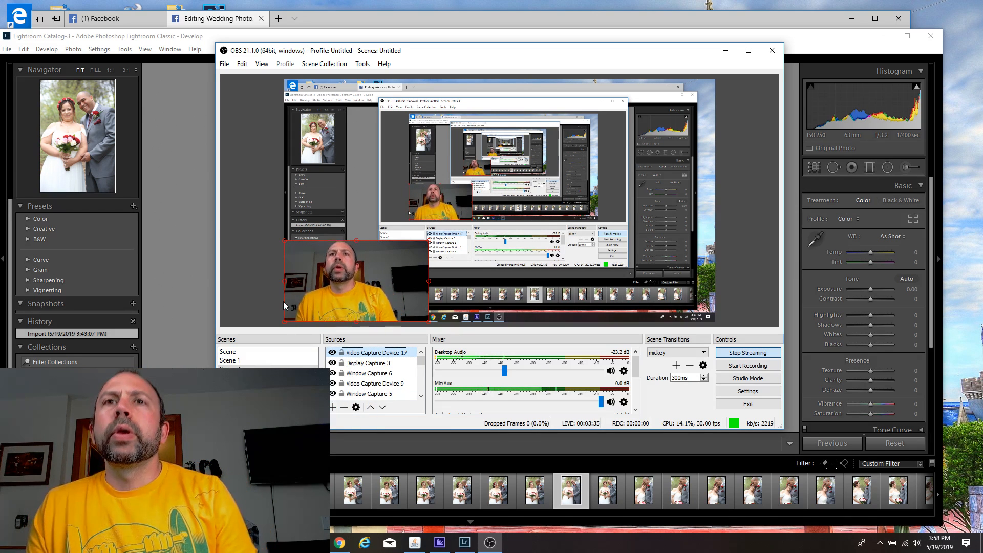
left_click(192, 176)
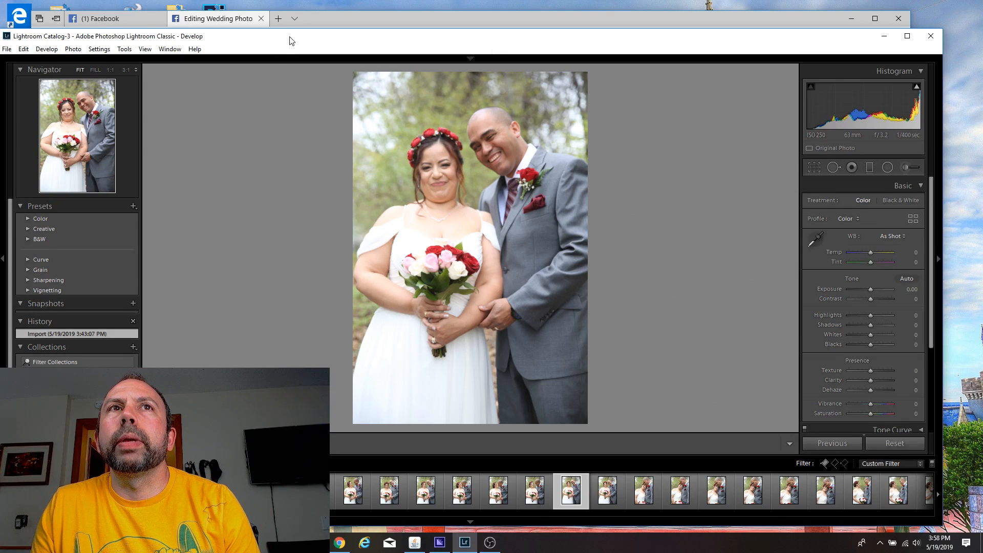
left_click_drag(291, 40, 305, 26)
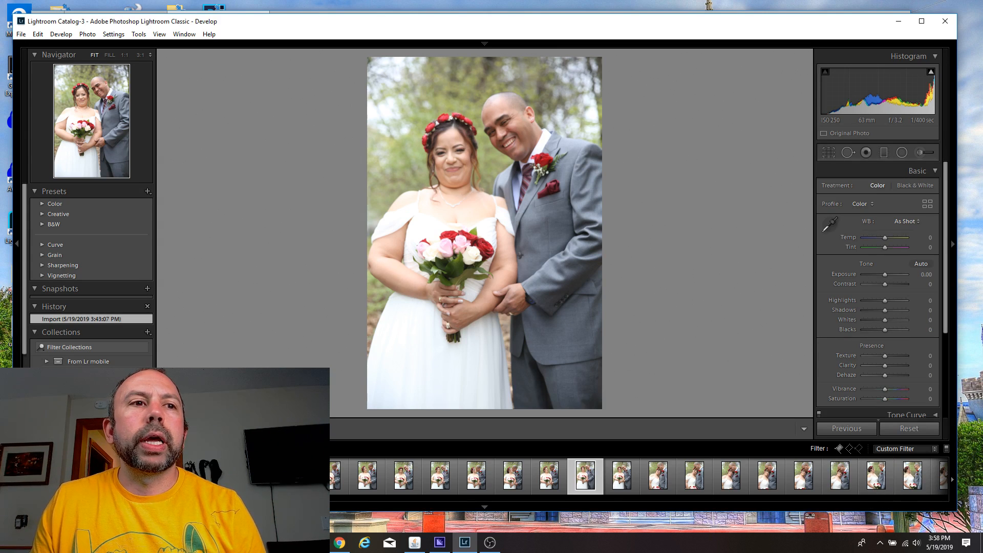
Compare the couple portraits, inspect the faces at 1:1 and flag the shot with their heads touching as a pick.
key("Left")
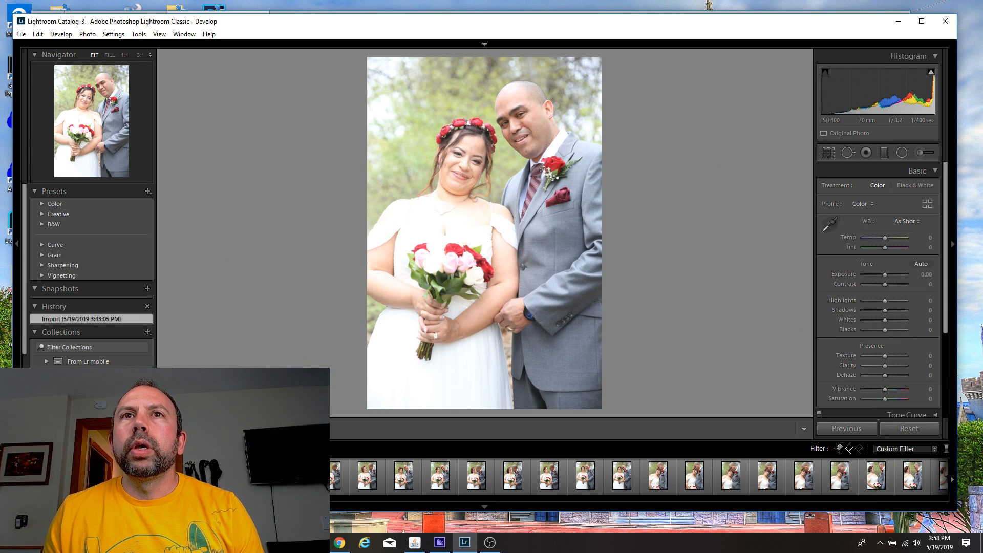
key("Left")
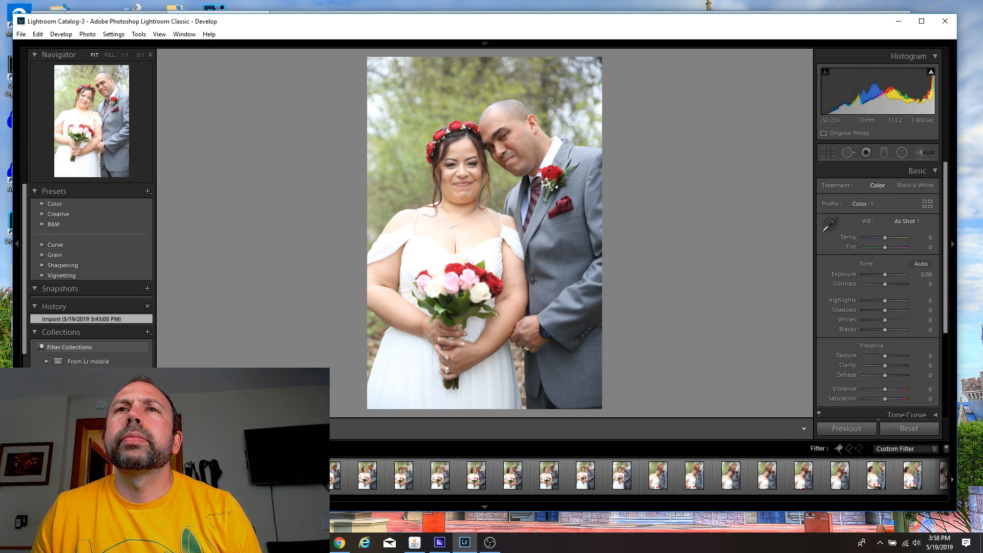
key("Left")
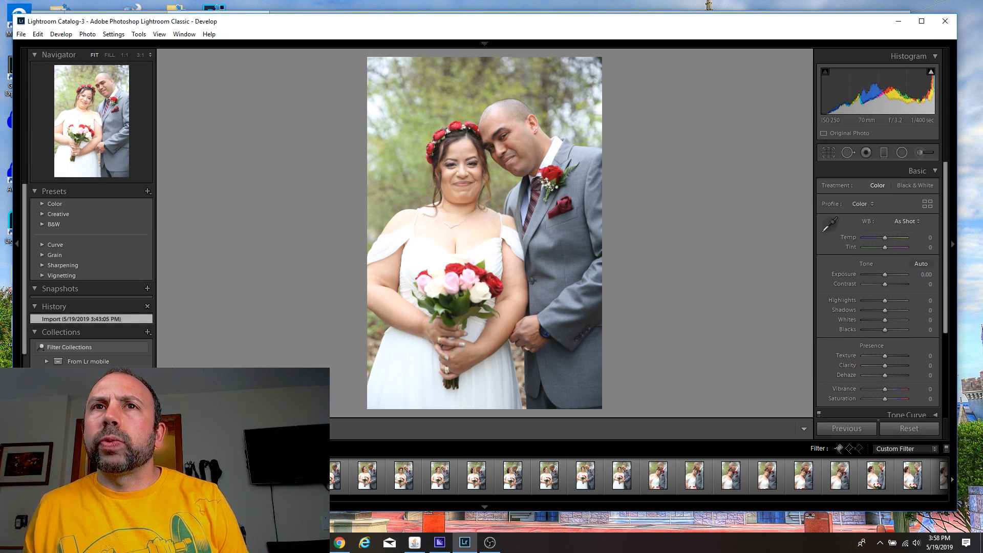
key("Left")
key("Right")
key("Right")
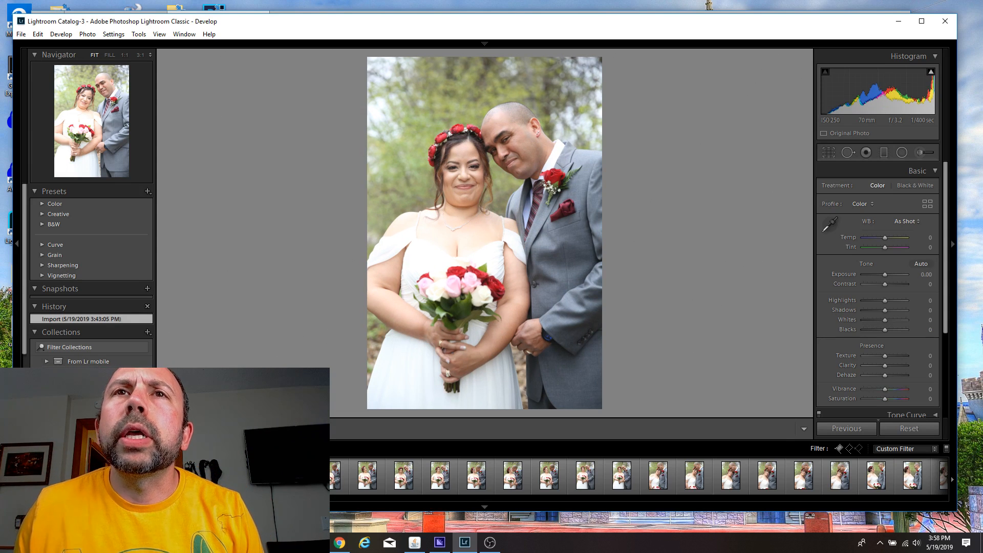
left_click(489, 139)
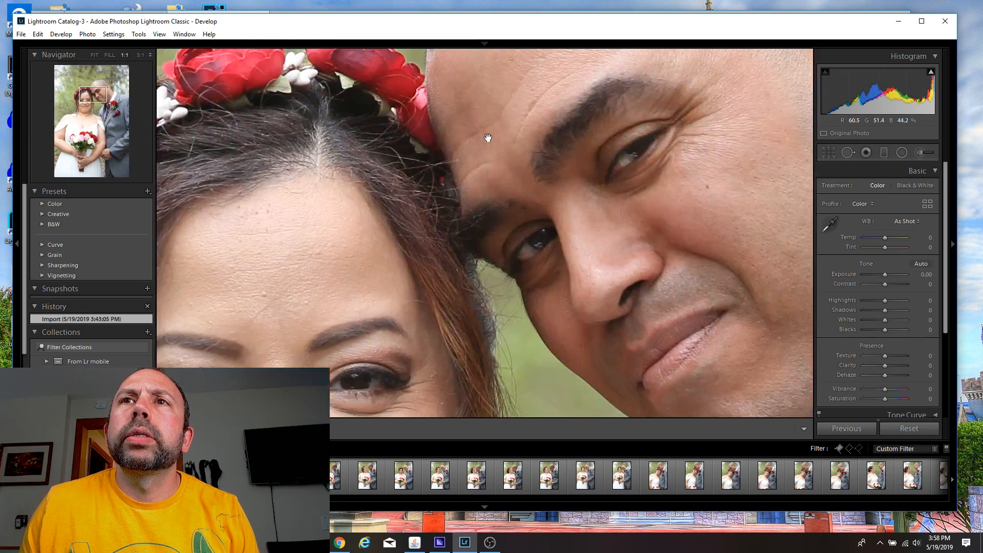
left_click(488, 139)
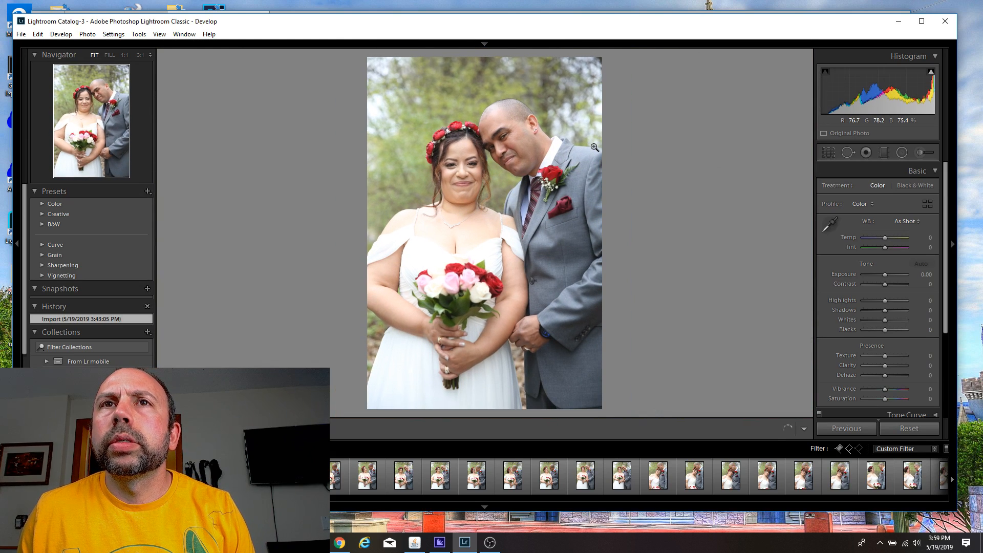
key("p")
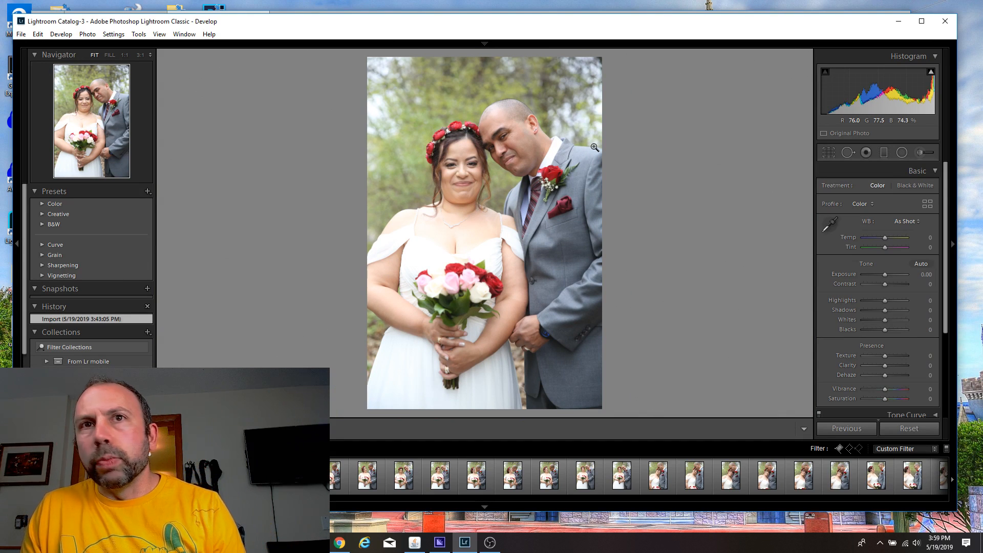
left_click(849, 448)
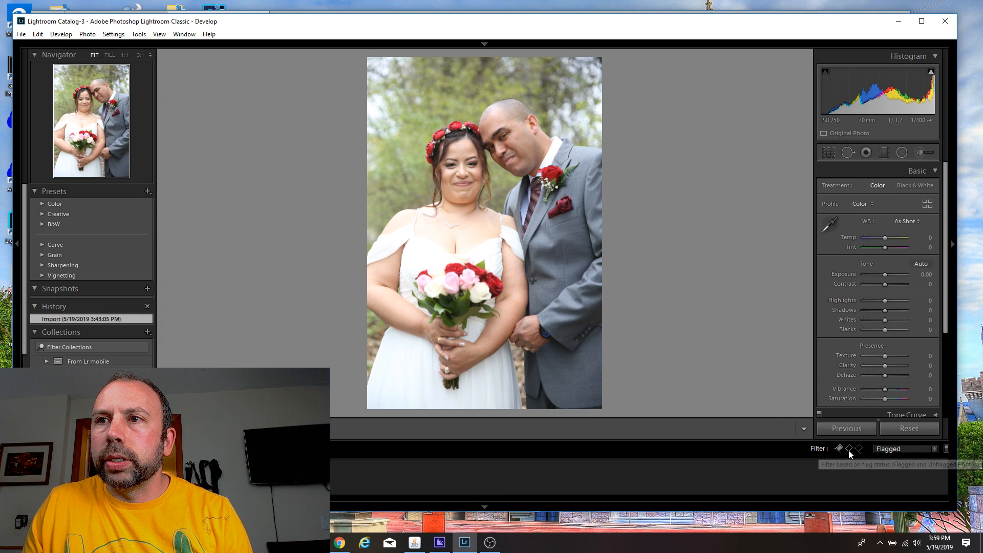
left_click(849, 449)
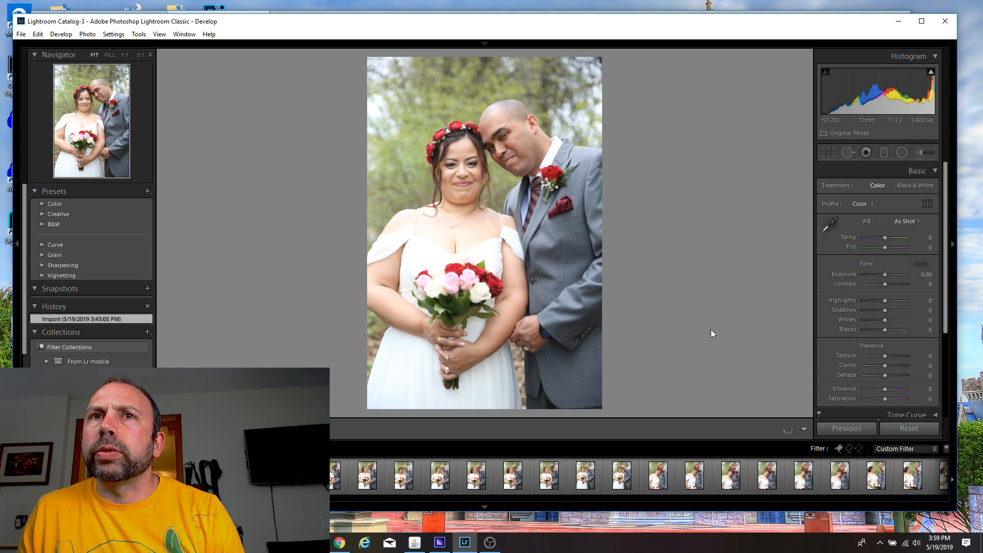
Set Exposure to -0.83 on the bright portrait of the couple standing side by side and flag it as a pick.
key("Right")
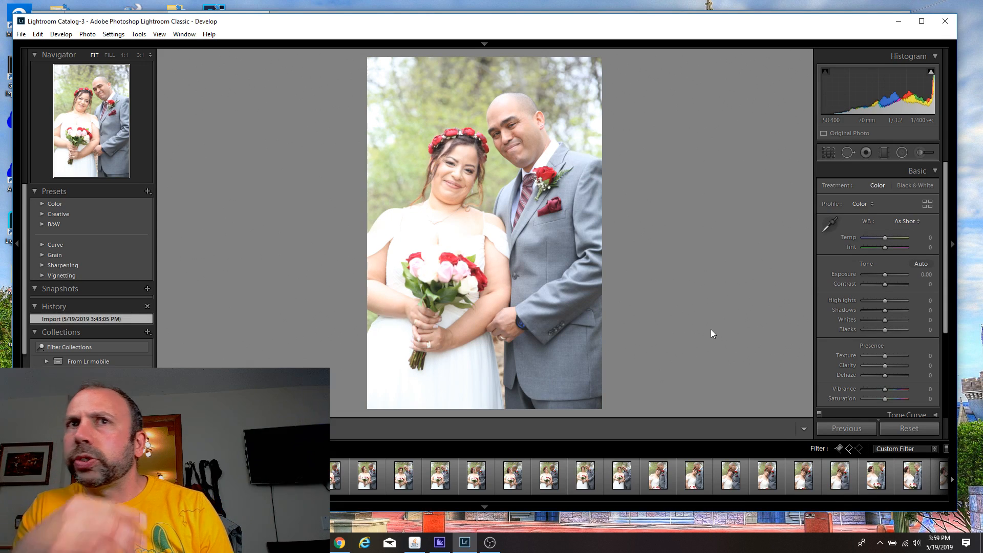
key("Right")
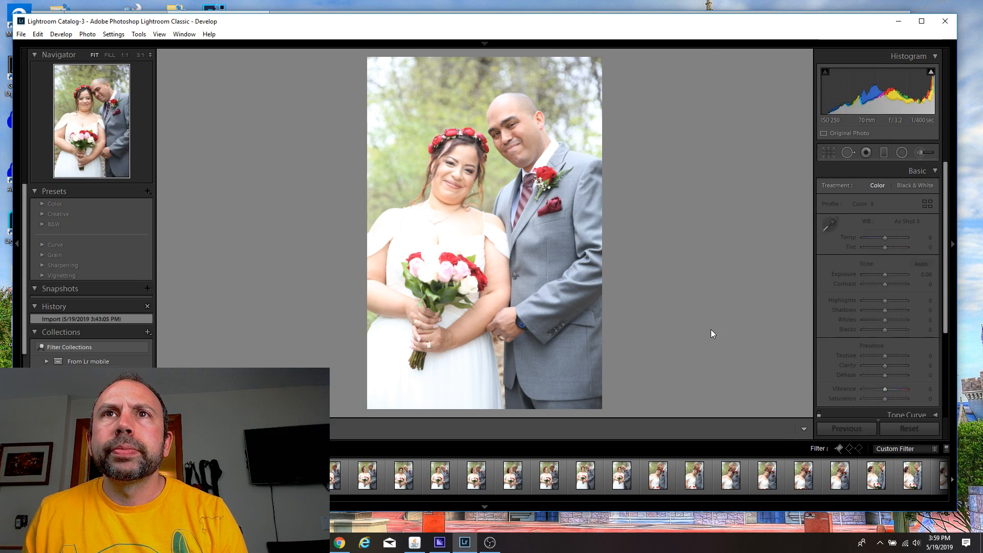
key("Right")
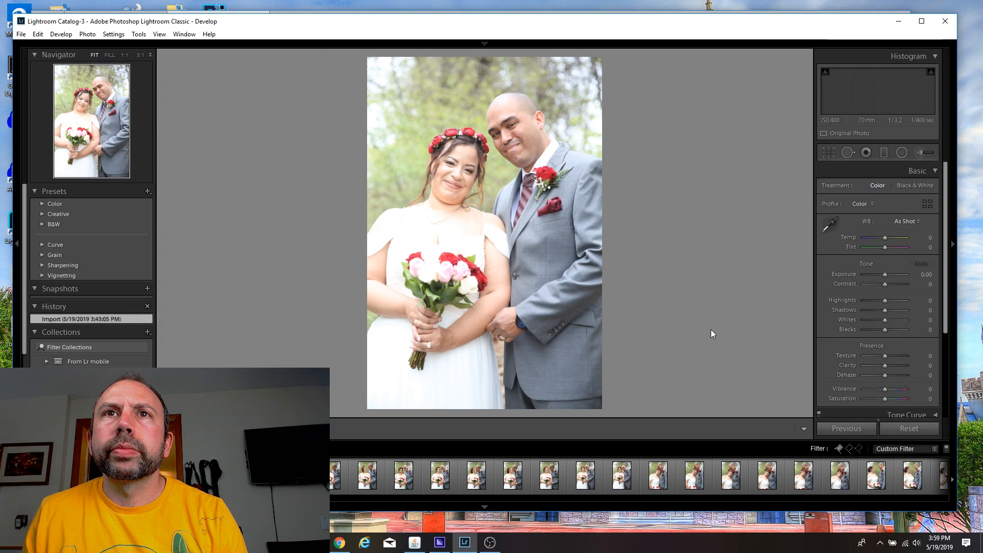
key("Right")
key("Right")
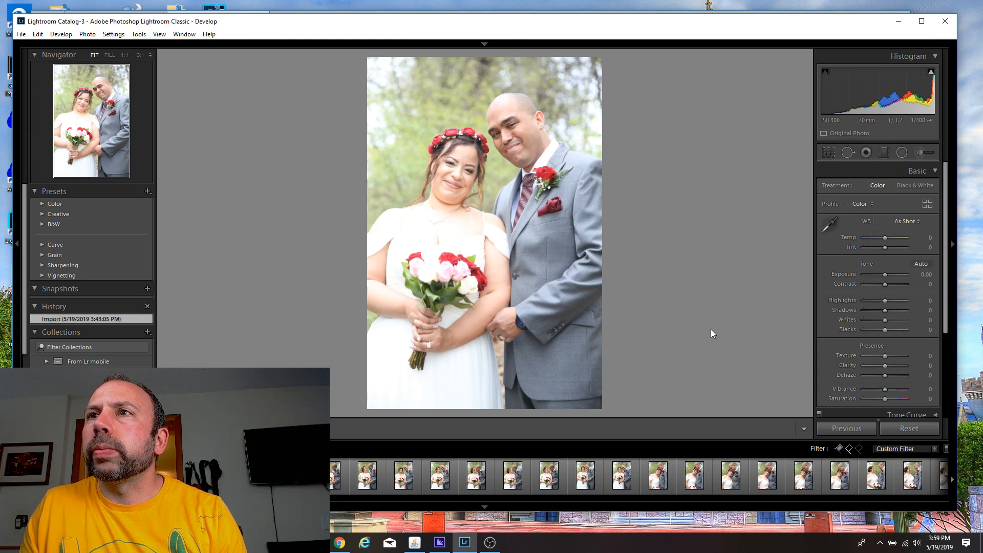
left_click_drag(884, 274, 878, 274)
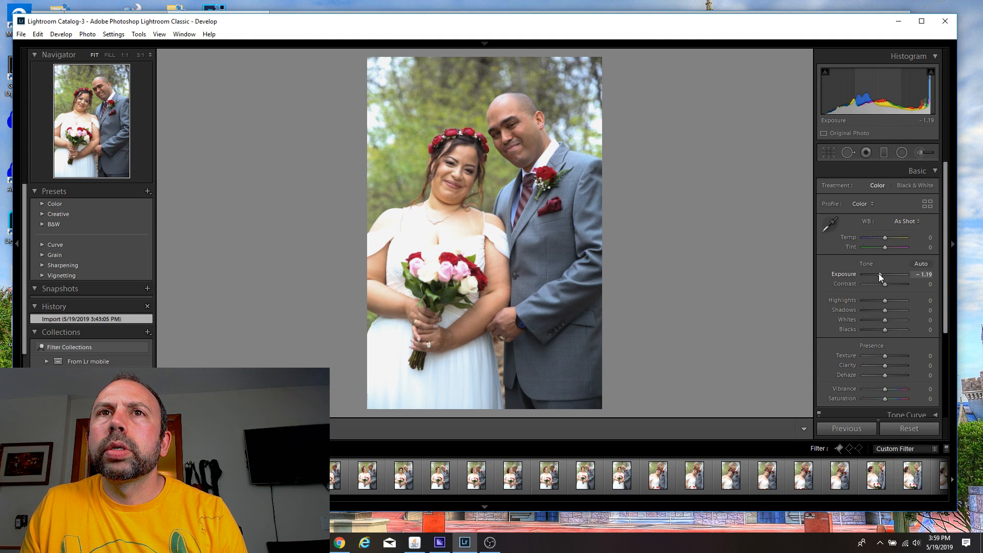
left_click_drag(878, 273, 880, 273)
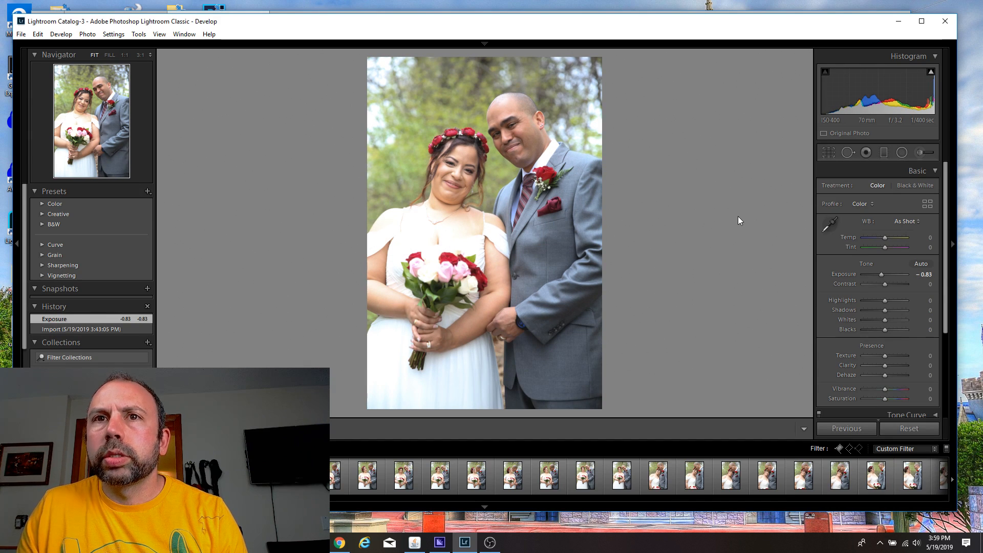
key("p")
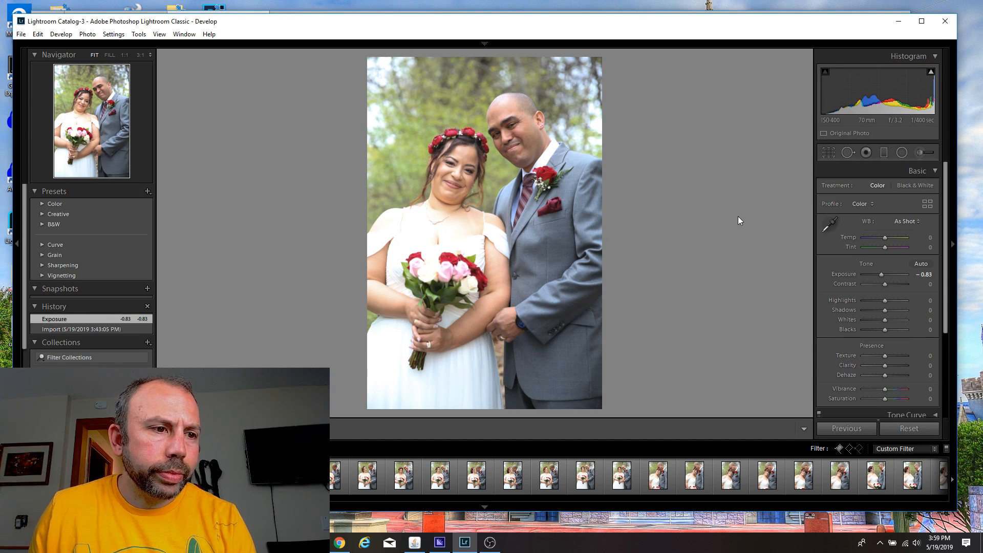
Compare the following portraits and flag a shot of the groom kissing the bride as a pick.
key("Right")
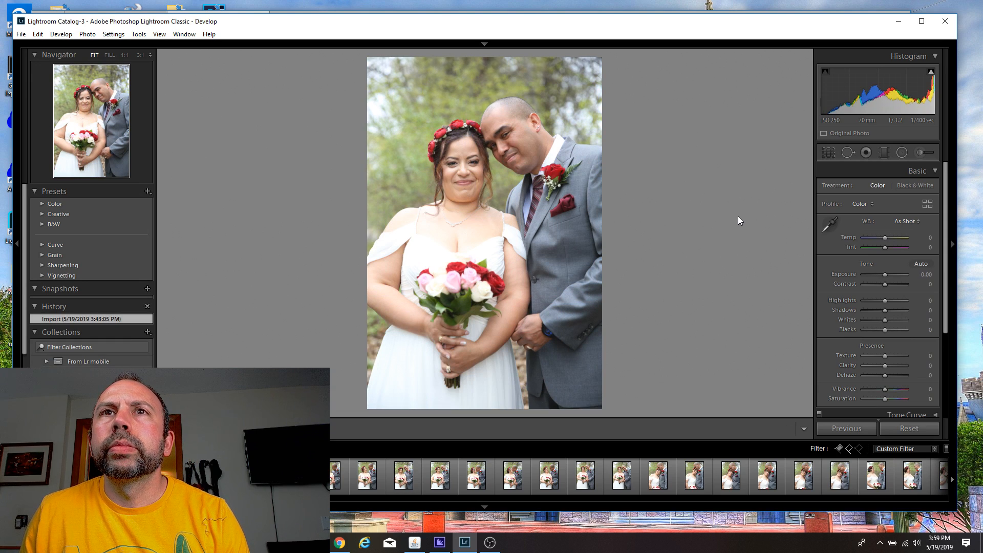
key("Right")
key("Left")
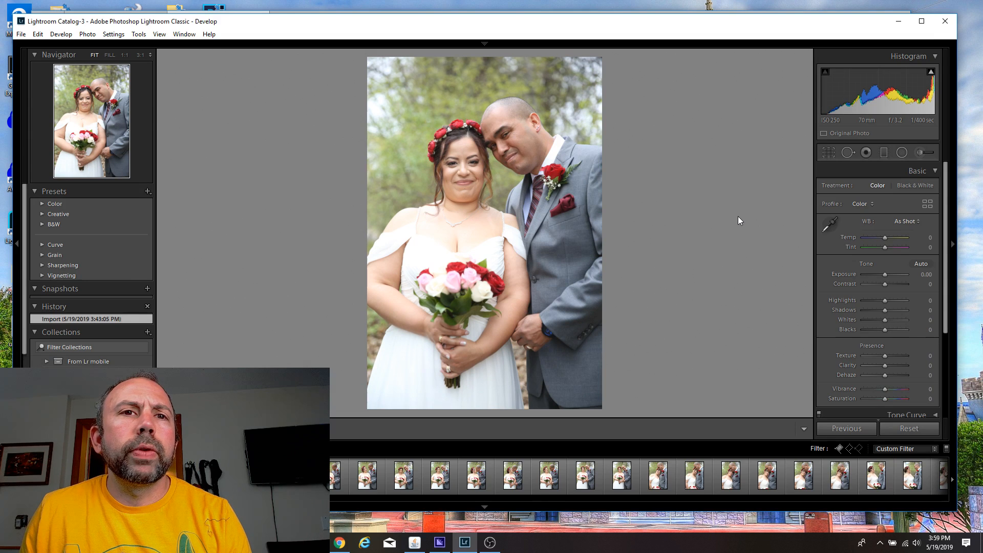
key("Right")
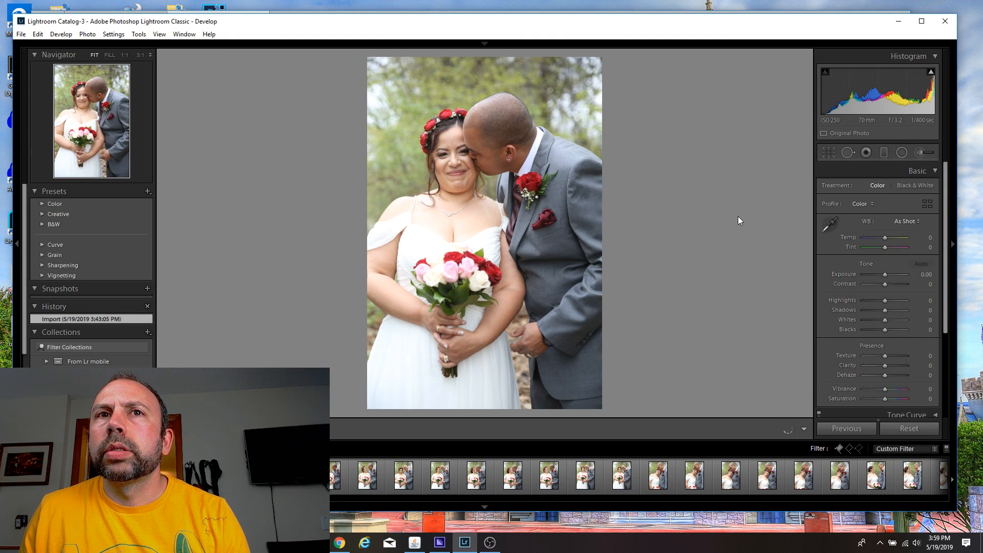
key("Right")
key("p")
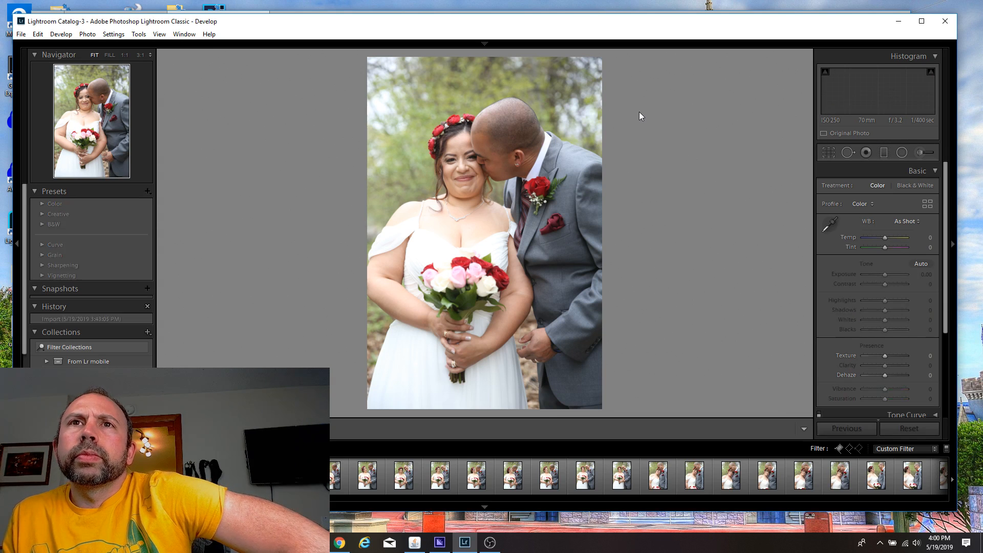
Flag the portrait of the bride and groom looking at each other as a pick.
key("Left")
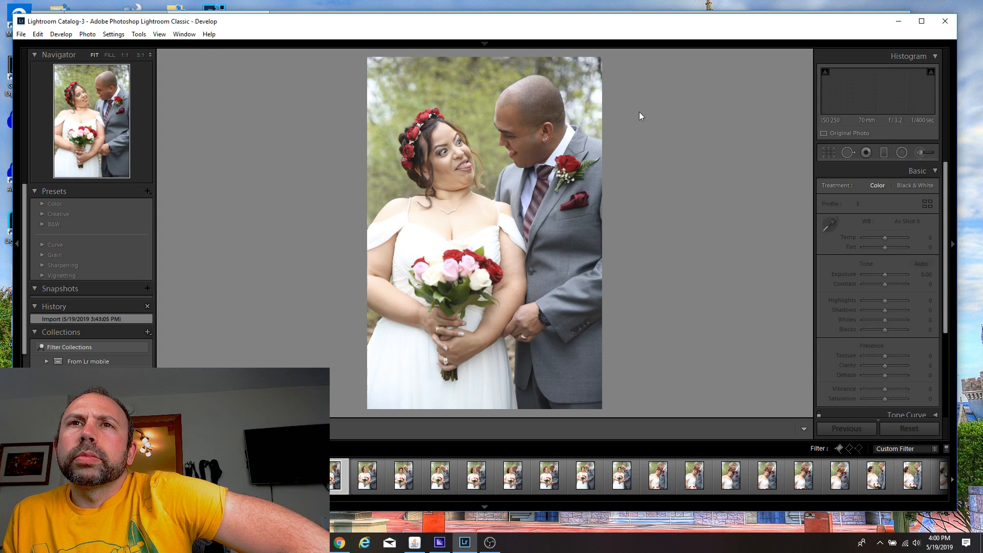
key("p")
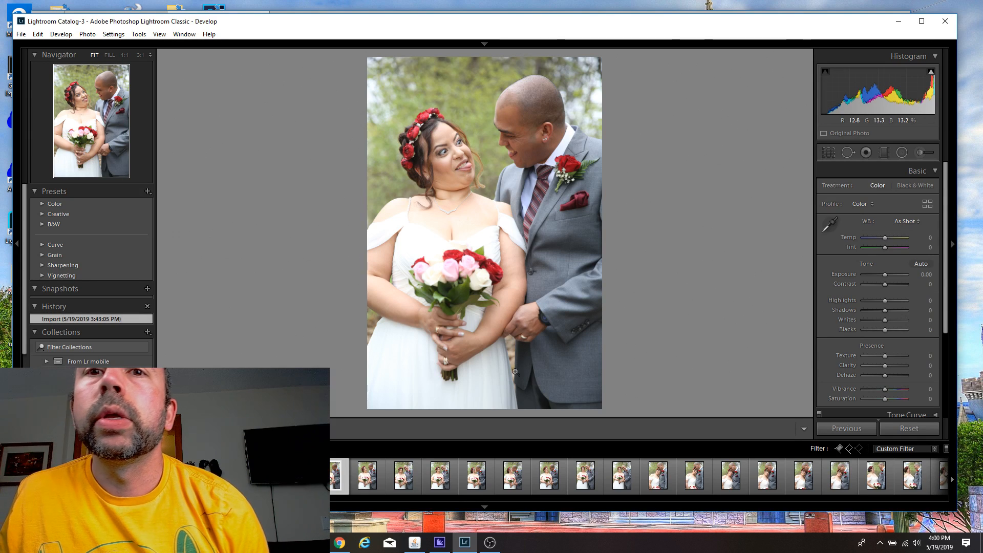
mouse_move(439, 543)
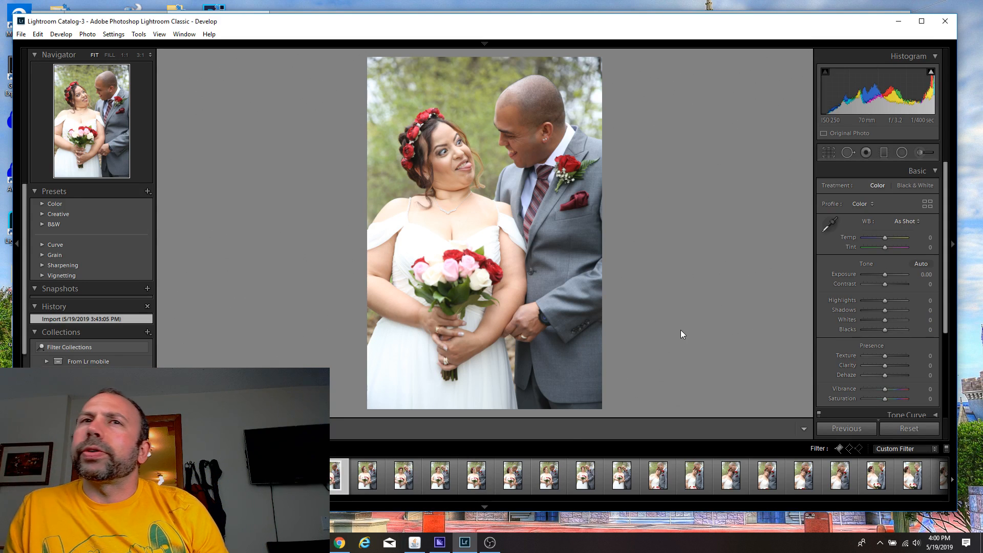
Inspect the faces in the tongue-out portrait at 1:1 and flag the laughing side-by-side portrait two frames on as a pick.
left_click(492, 148)
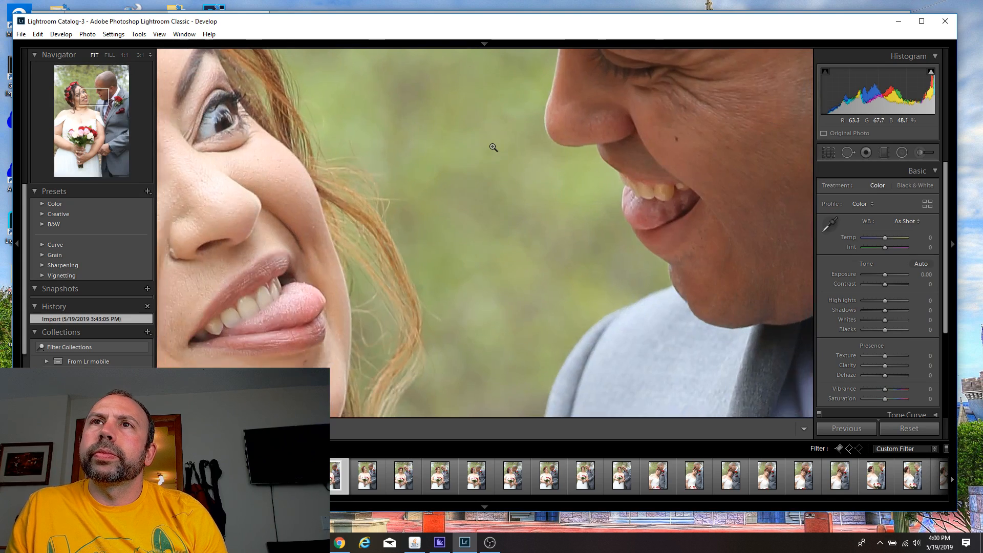
left_click(493, 148)
left_click(522, 125)
left_click(522, 125)
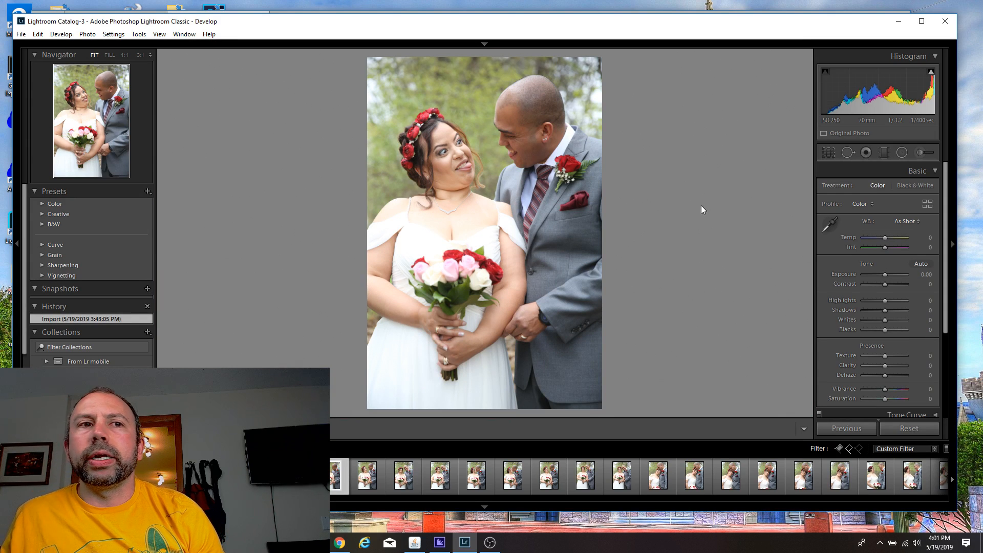
key("Right")
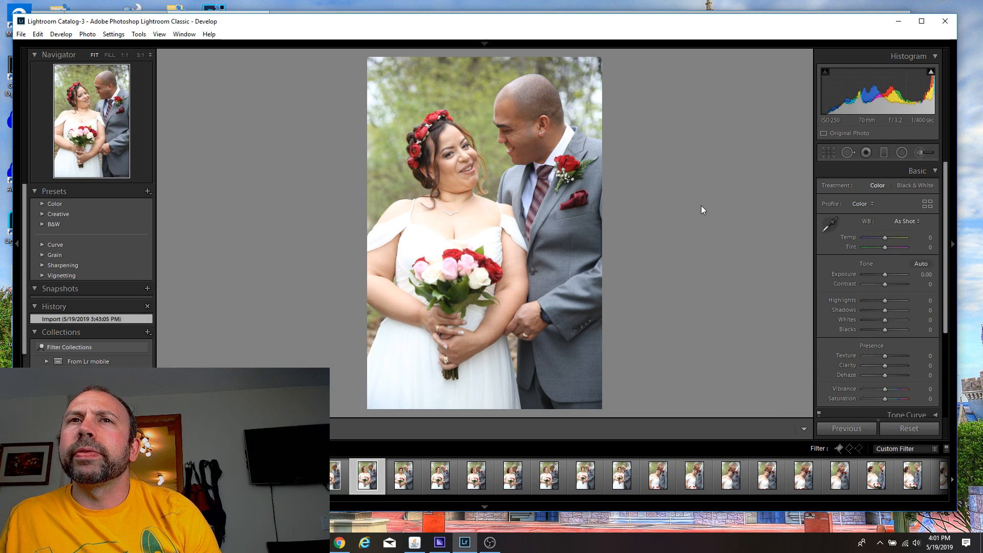
key("Right")
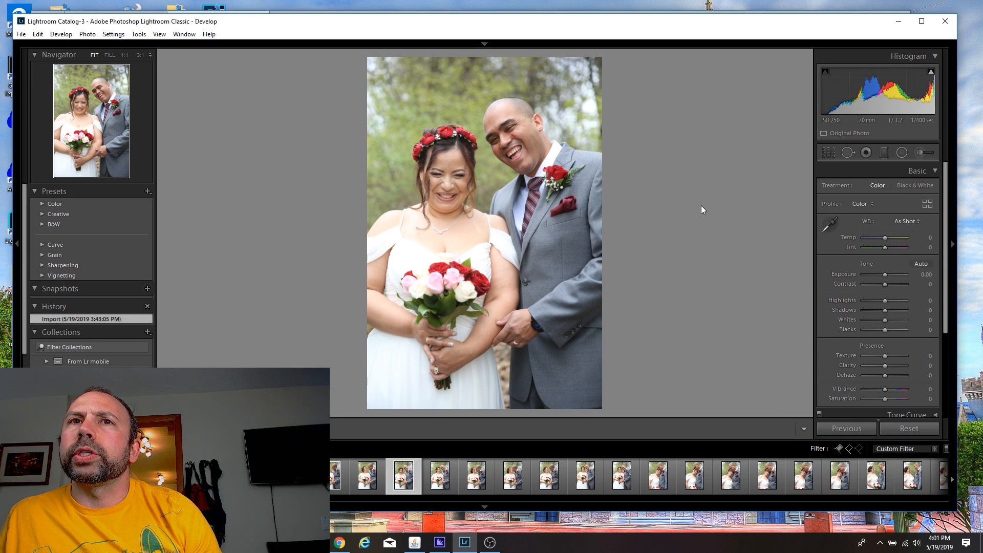
key("p")
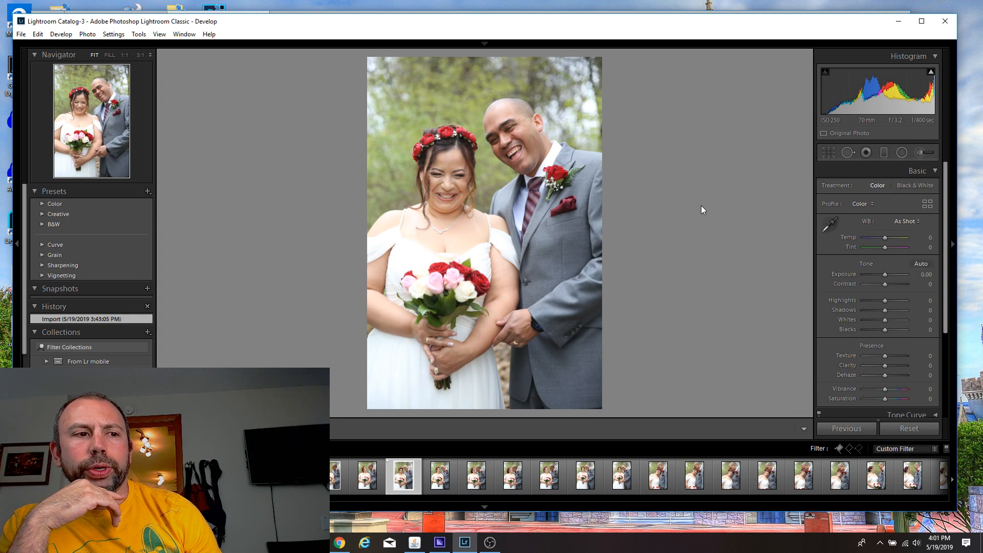
Compare the smiling side-by-side portraits with their neighbours and flag the shot of the couple kissing as a pick.
key("Right")
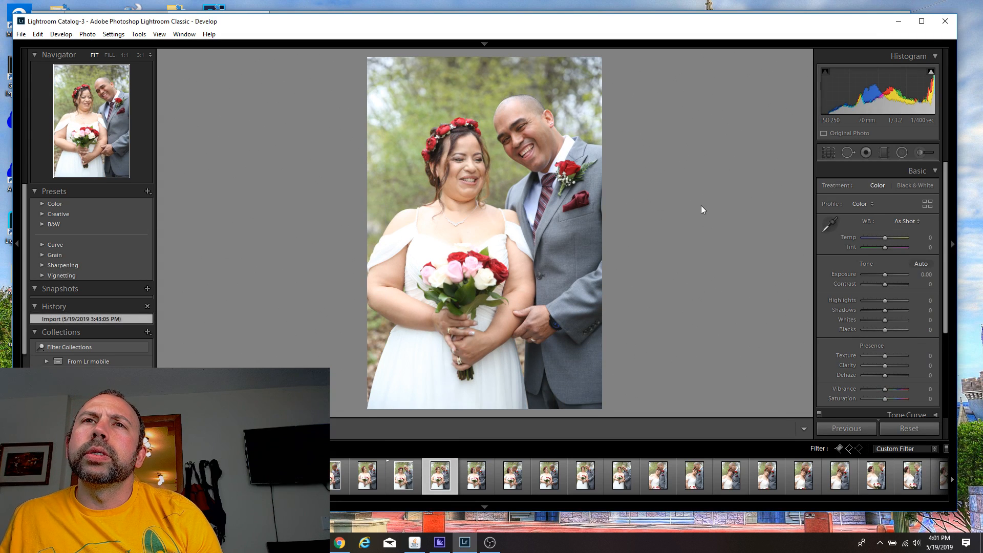
key("Right")
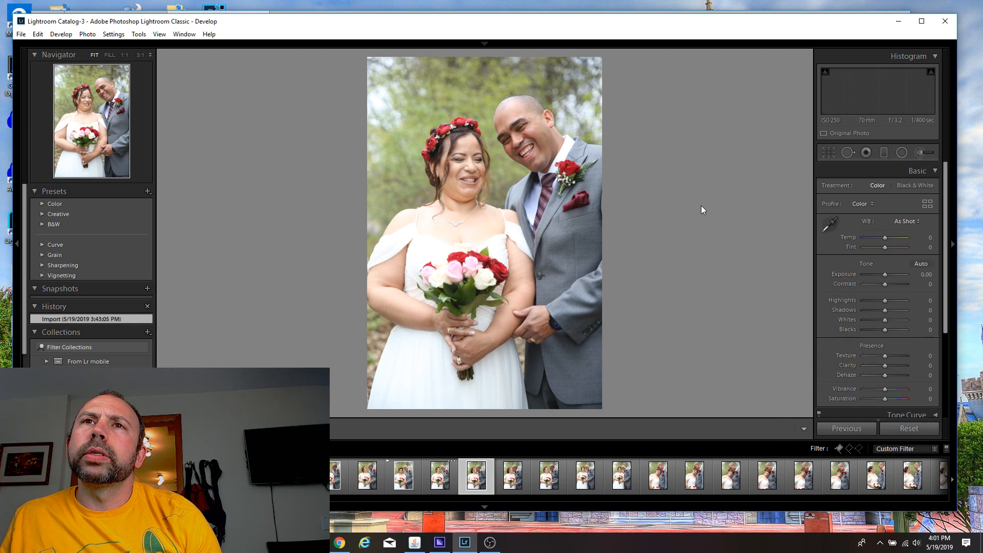
key("Left")
key("Left")
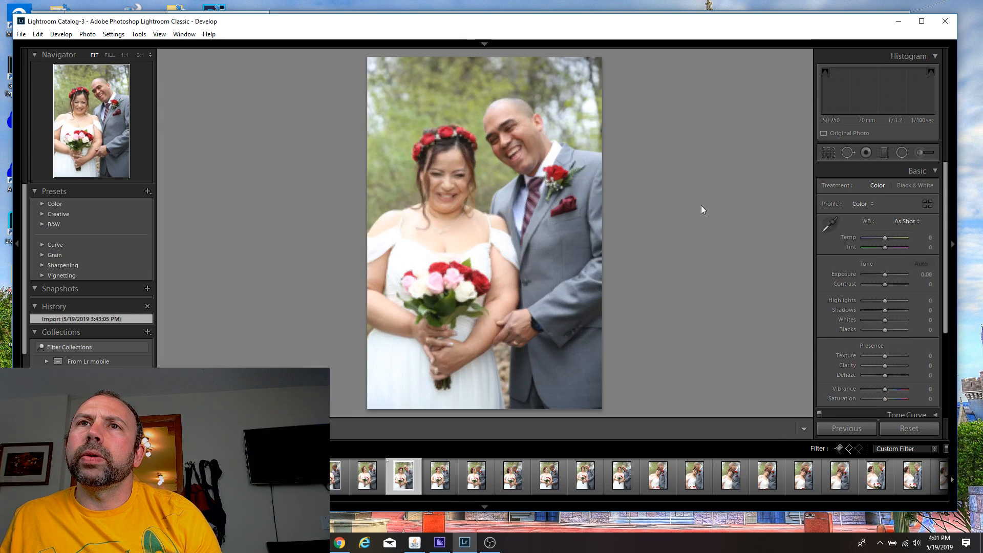
key("Right")
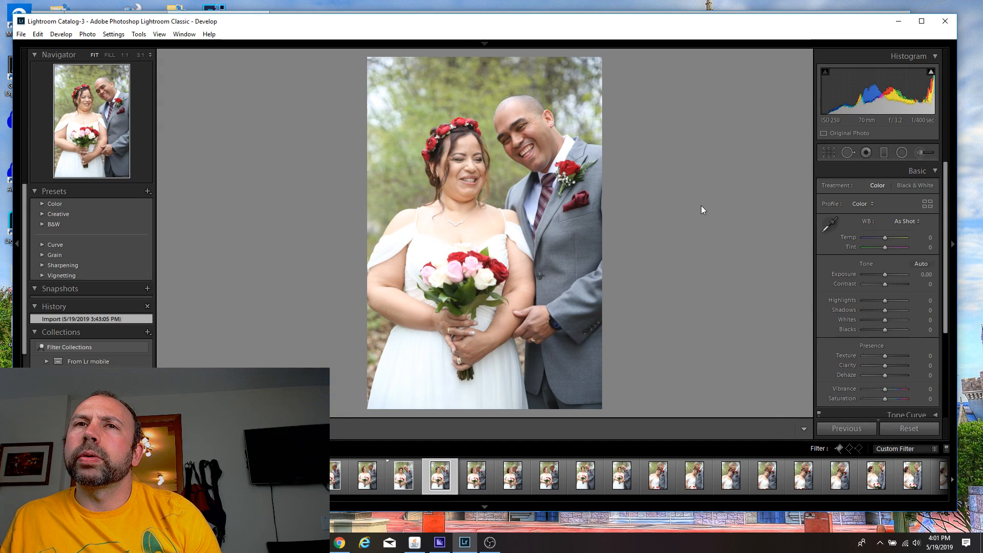
key("Left")
key("Right")
key("Right")
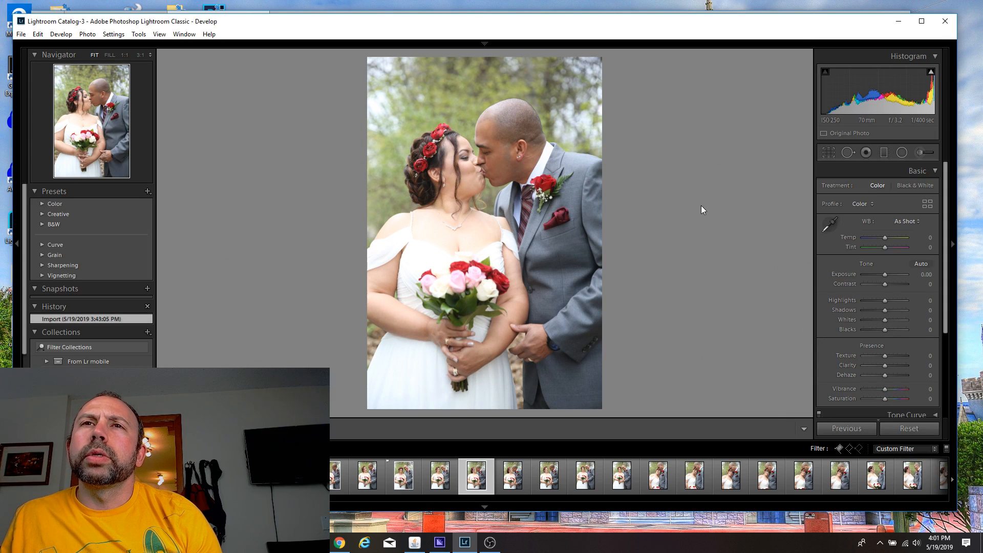
key("p")
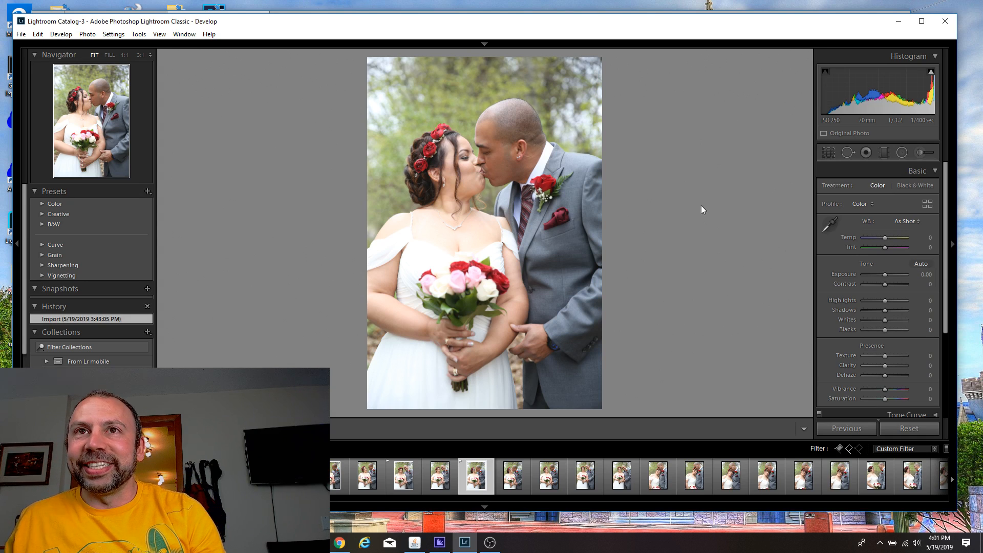
Review the portraits following the flagged kiss, up to the wider shot of the couple smiling side by side.
key("Right")
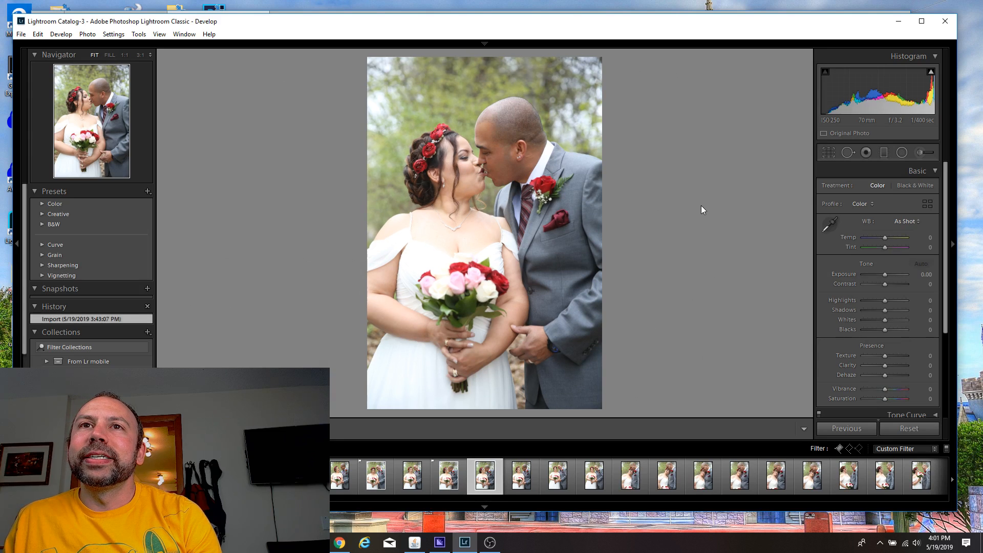
key("Right")
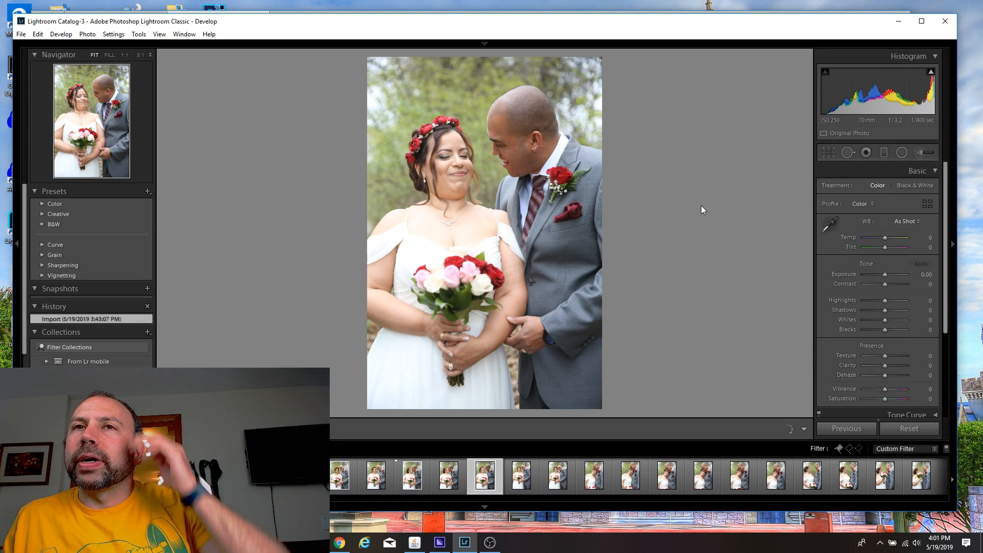
key("Right")
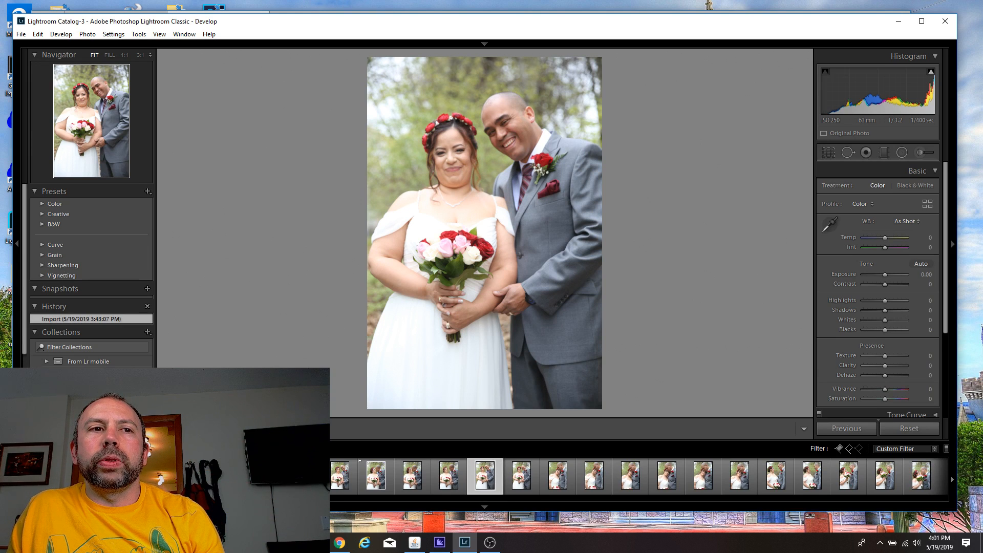
Select the run of reviewed couple portraits in the filmstrip, and reduce the selection to the wider smiling side-by-side shot.
scroll(638, 476, "up", 3)
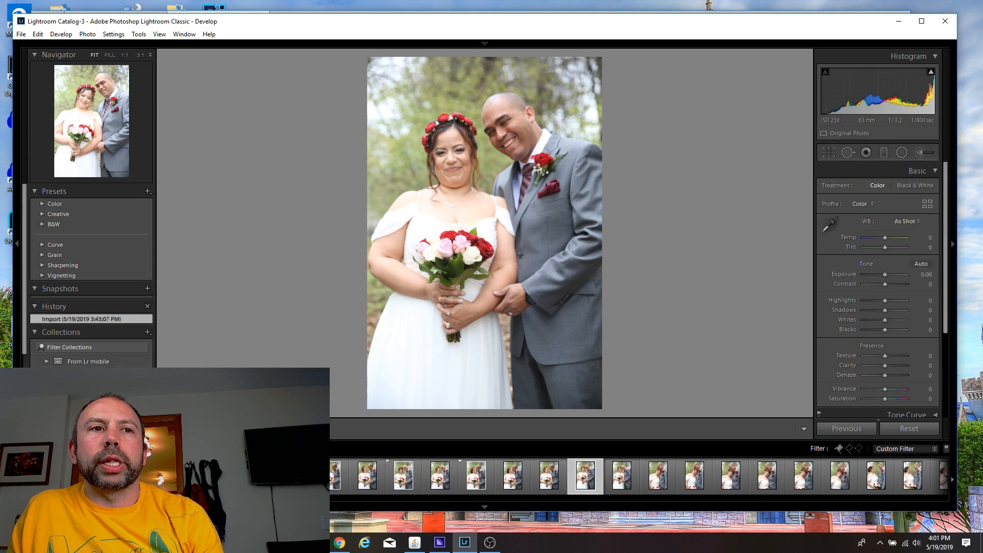
left_click(294, 475, "shift")
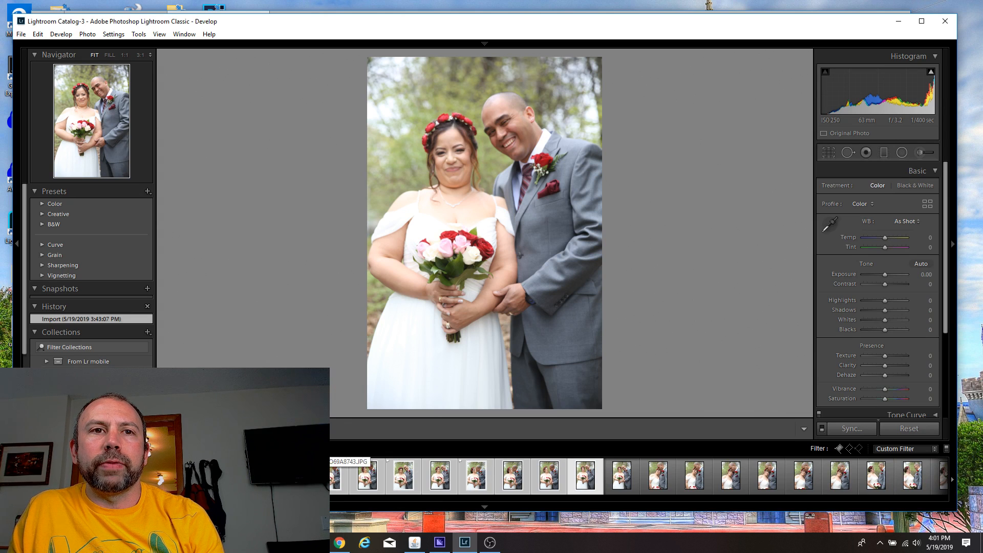
scroll(638, 476, "down", 1)
scroll(638, 476, "down", 4)
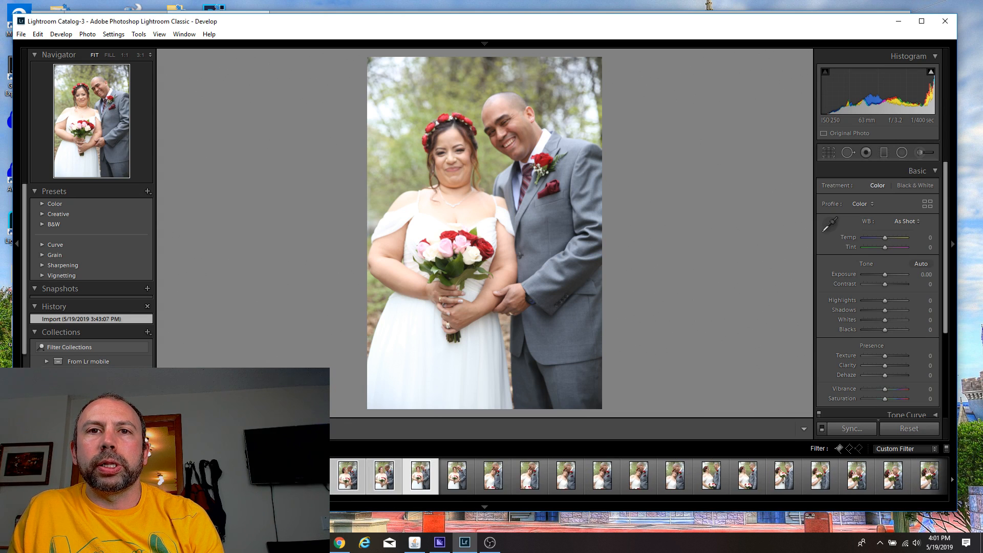
left_click(417, 480)
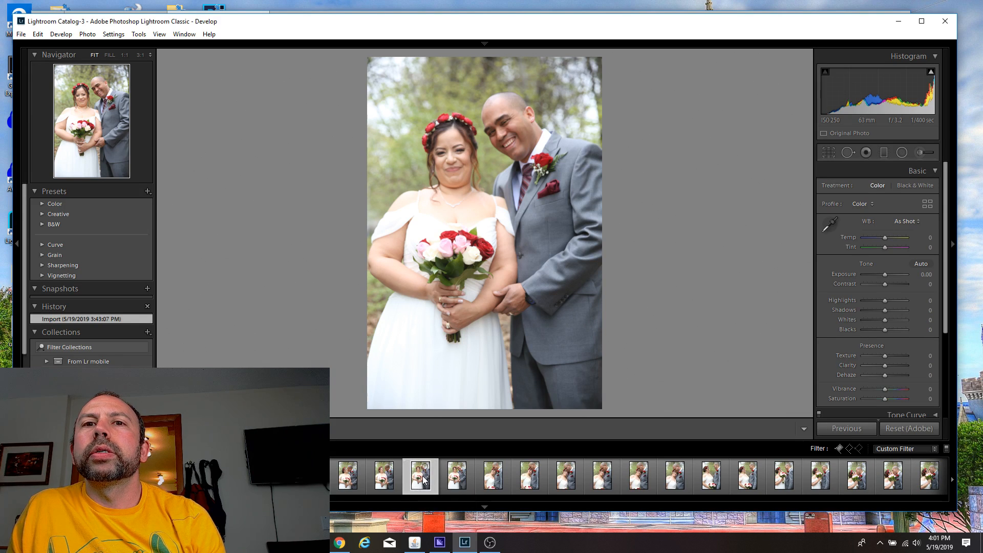
View the next smiling side-by-side portrait and inspect the couple's faces at 1:1.
key("Right")
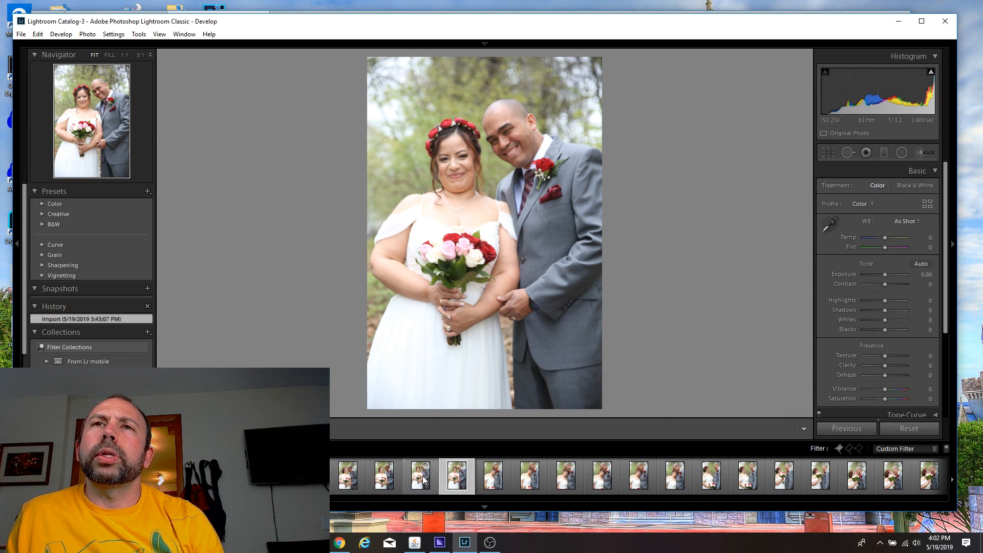
left_click(497, 130)
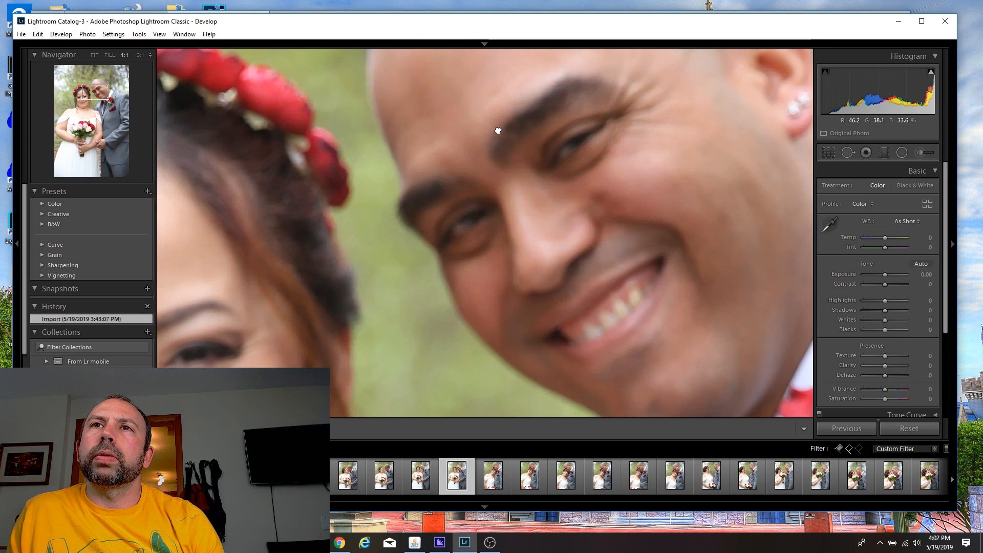
left_click(498, 130)
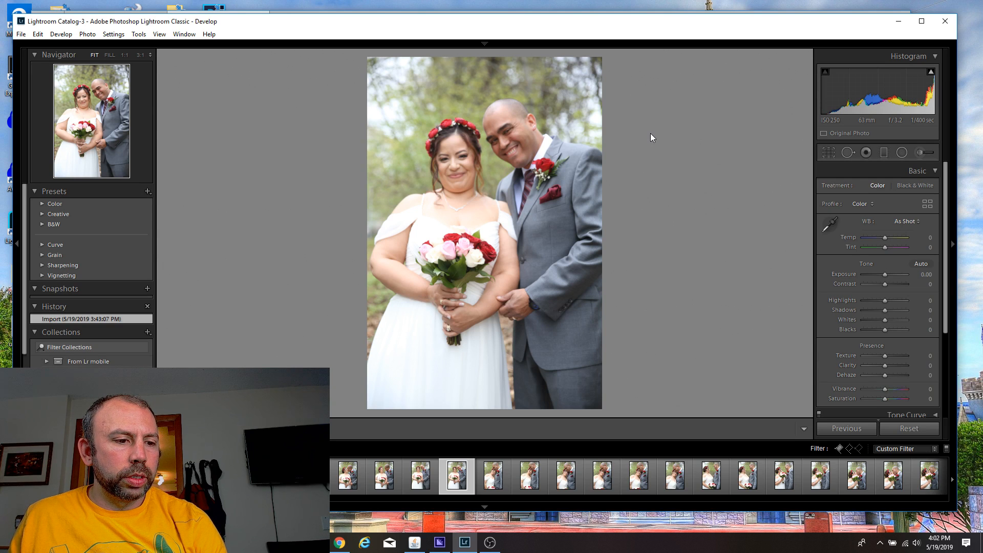
Try a lower Exposure on the portrait of the bride leaning against the groom, reset it, and set Temp to -2.
key("Right")
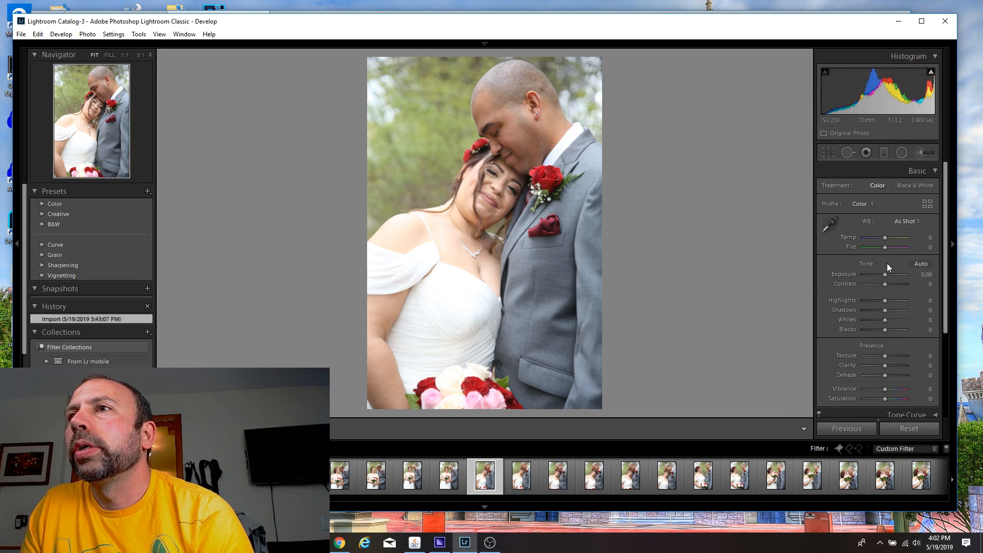
left_click_drag(884, 273, 884, 276)
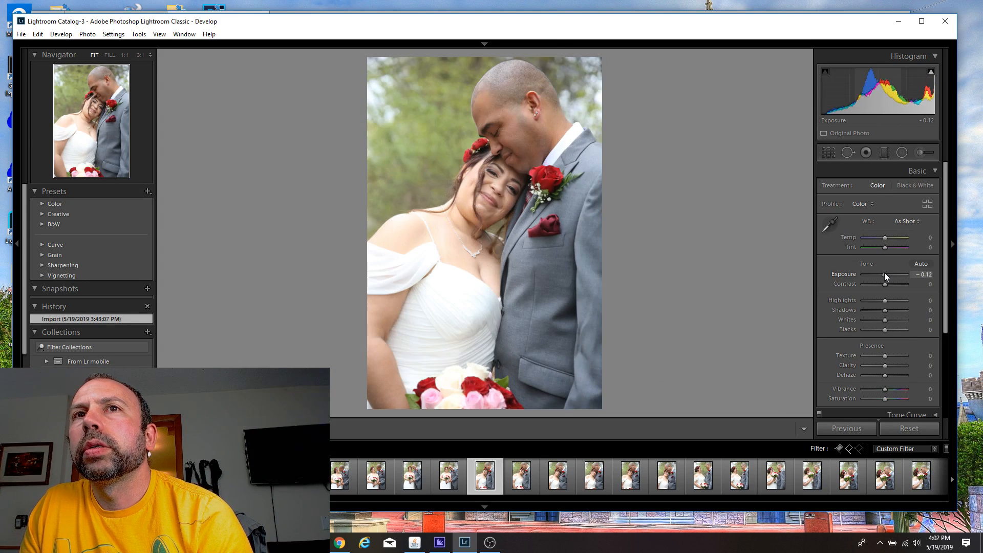
double_click(884, 272)
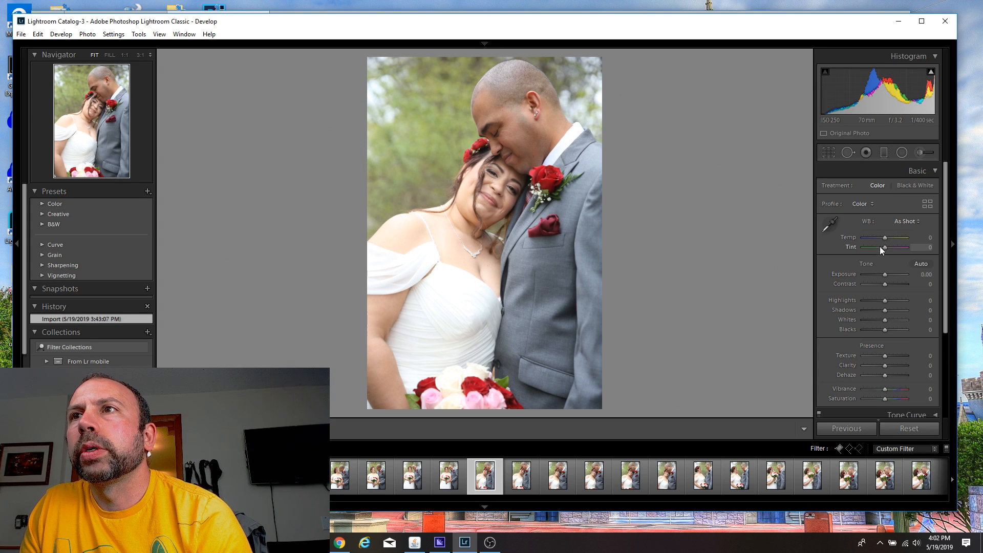
left_click_drag(883, 237, 884, 235)
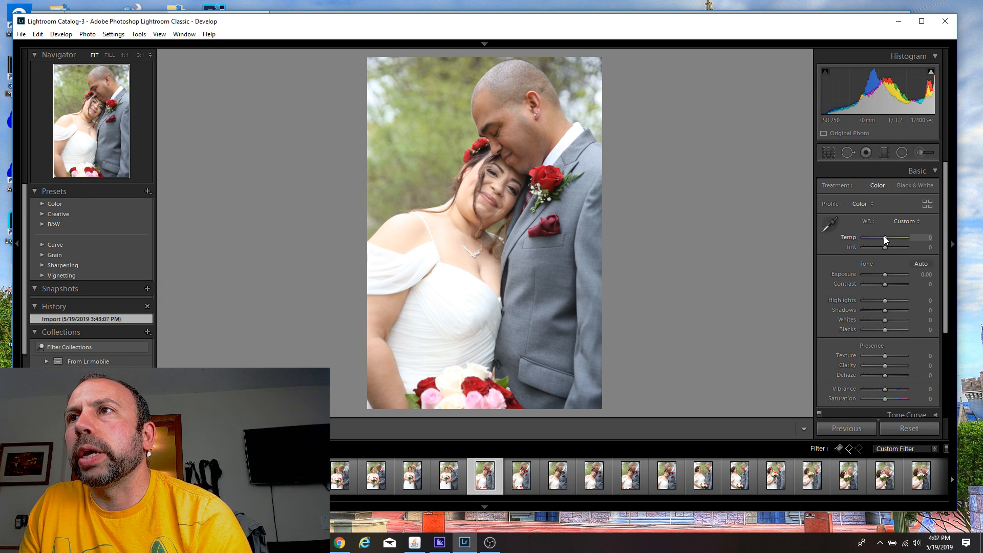
left_click_drag(884, 237, 882, 236)
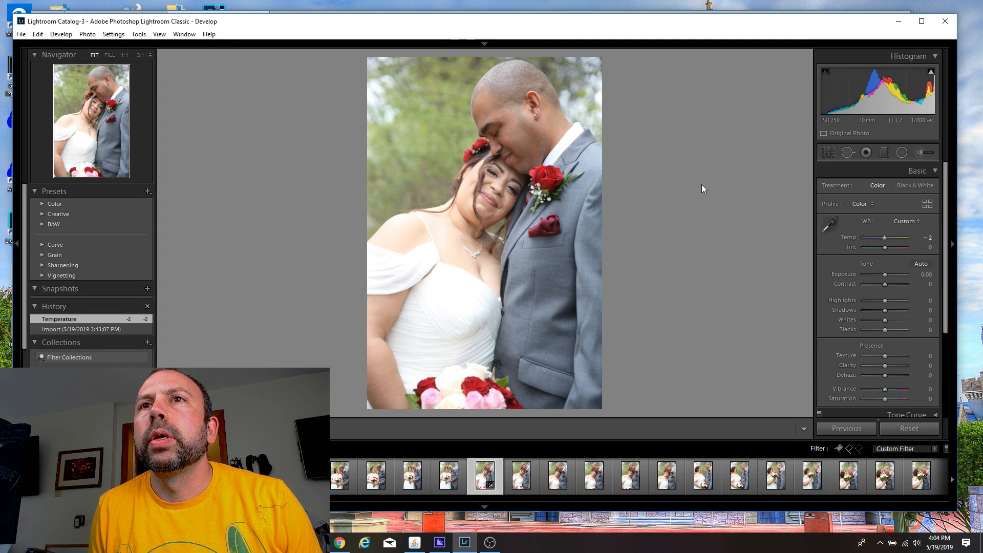
Compare the cooled portrait of the bride leaning on the groom with its neighbours and flag it as a pick.
key("Right")
key("Left")
key("Left")
key("Right")
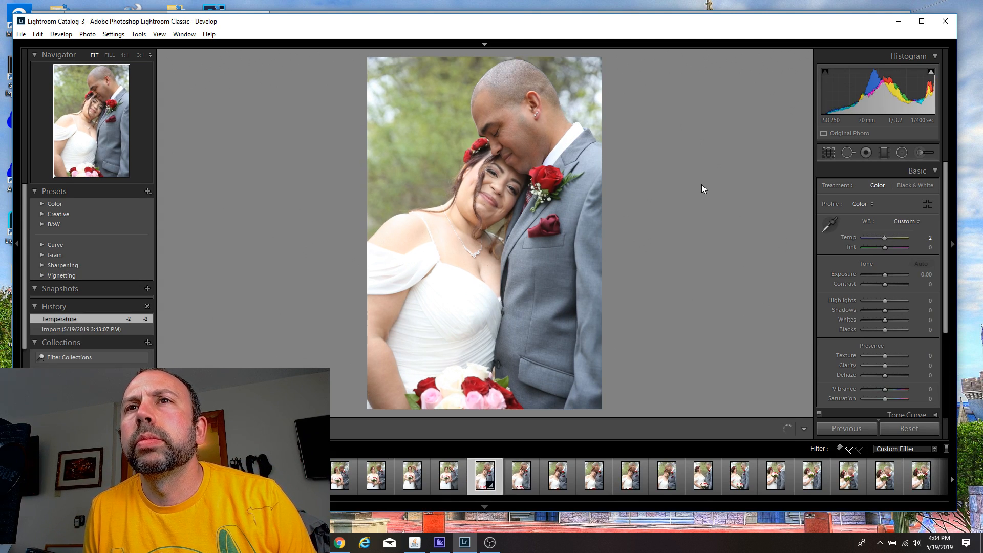
key("p")
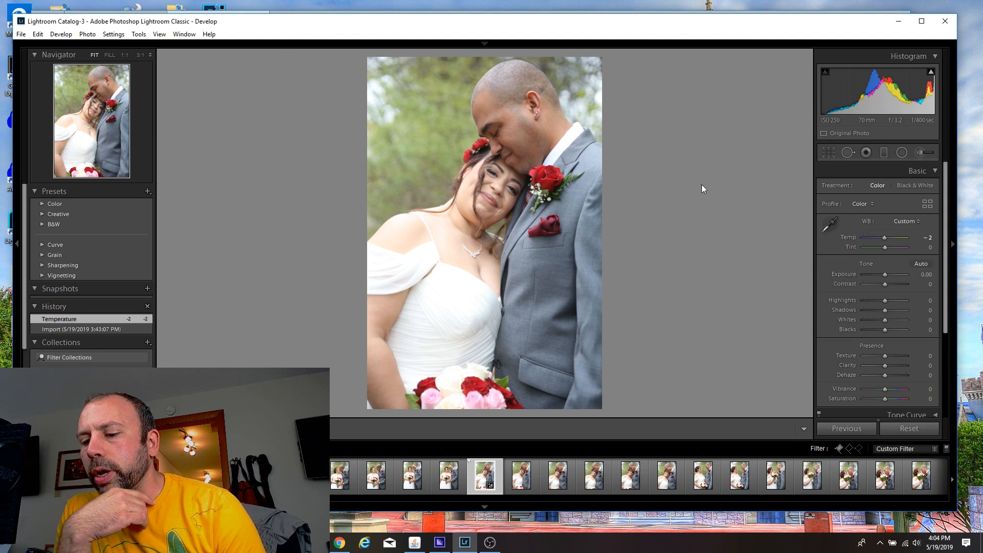
Compare the cooled portrait of the bride leaning against the groom with the near-identical frames beside it.
key("Right")
key("Right")
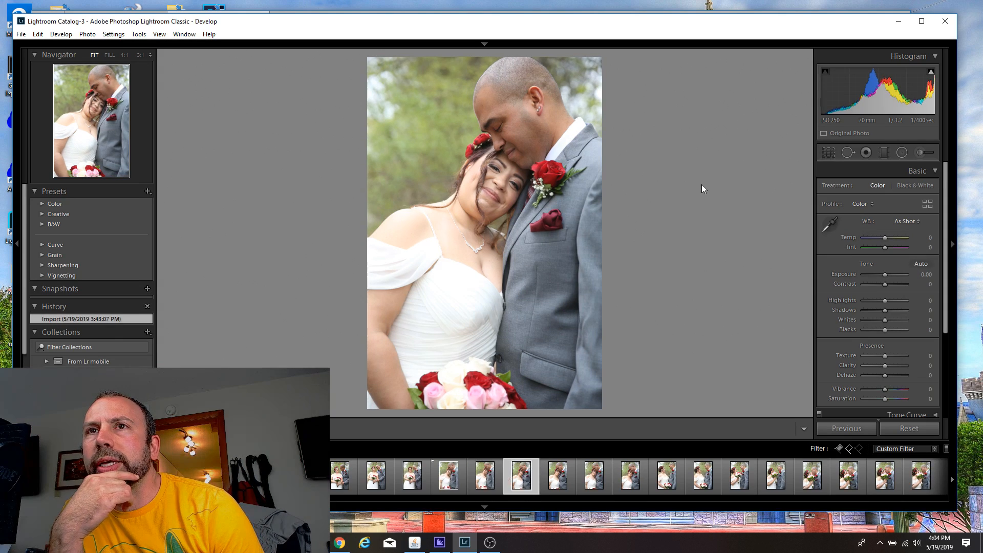
key("Left")
key("Left")
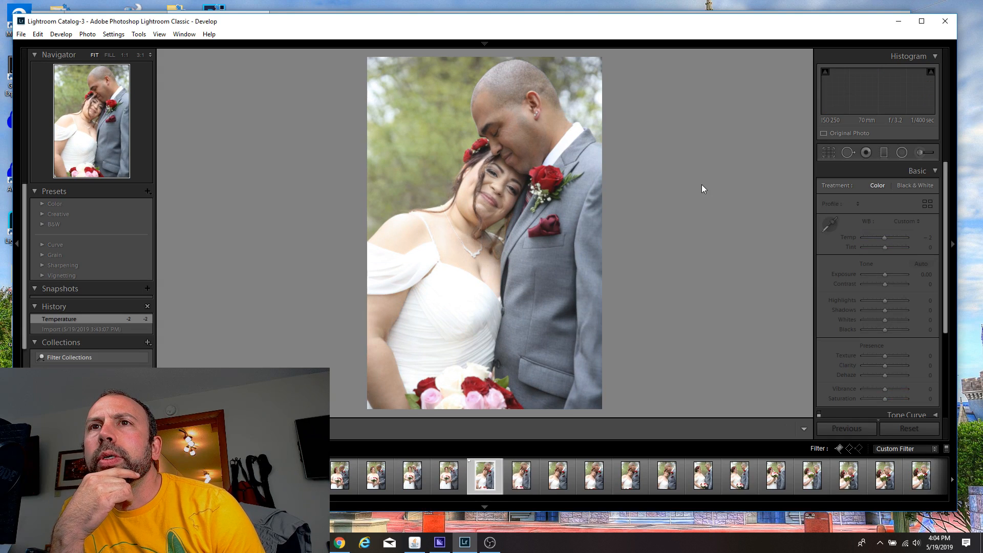
key("Right")
key("Left")
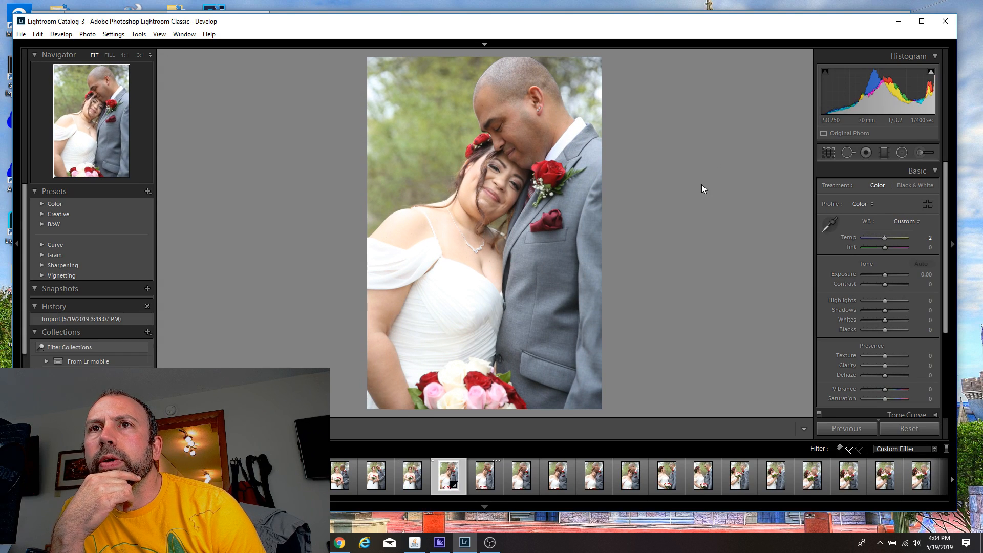
key("Right")
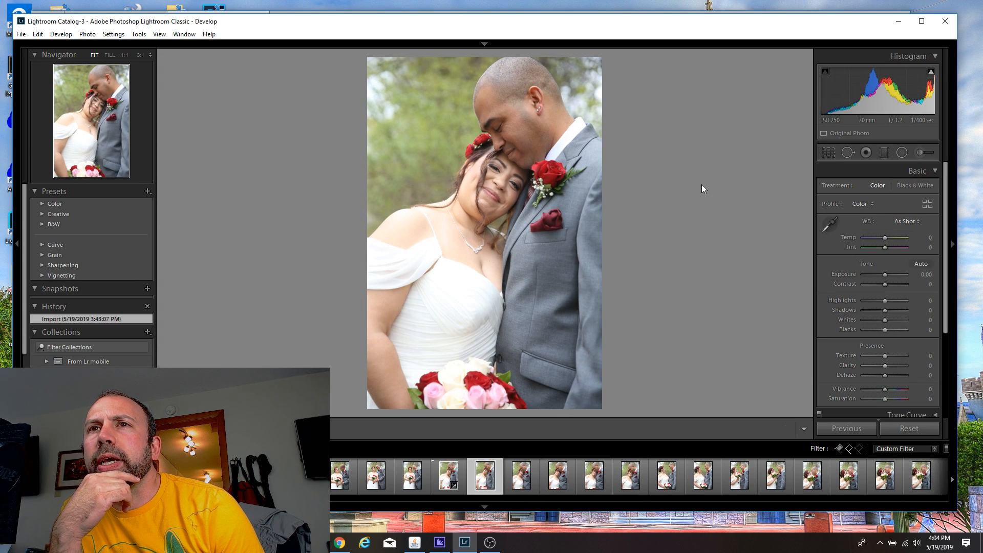
key("Left")
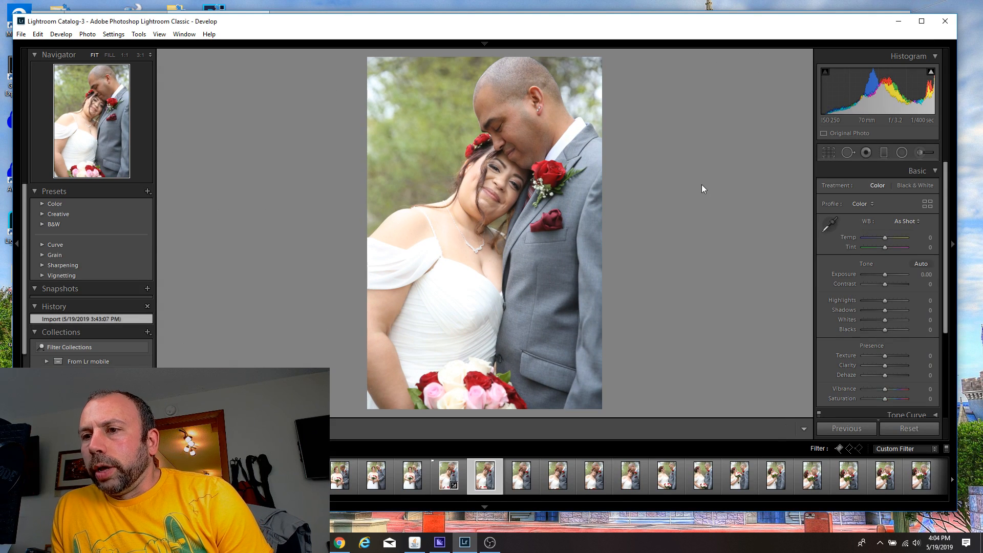
Review the portraits of the bride smiling beneath the groom's lowered face and flag the third frame as a pick.
key("Right")
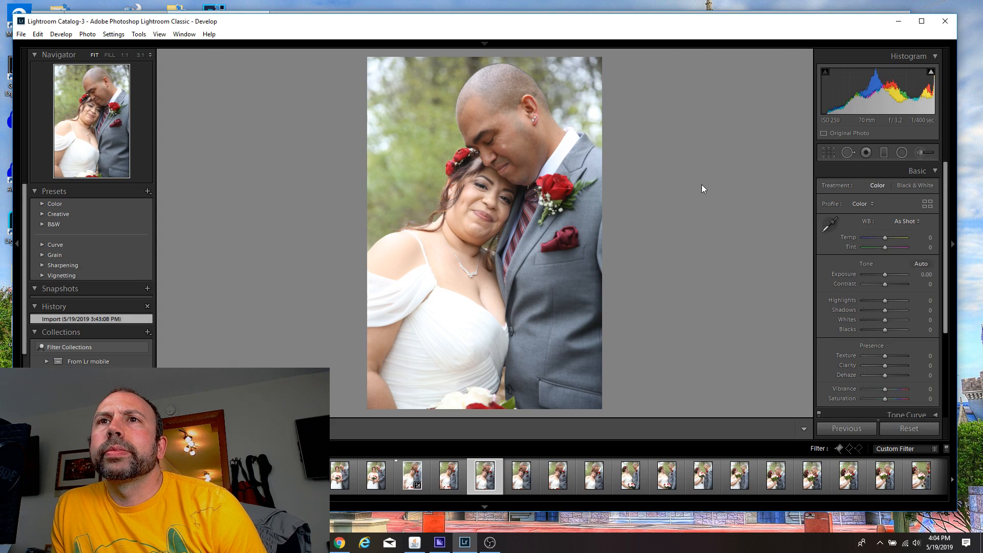
key("Right")
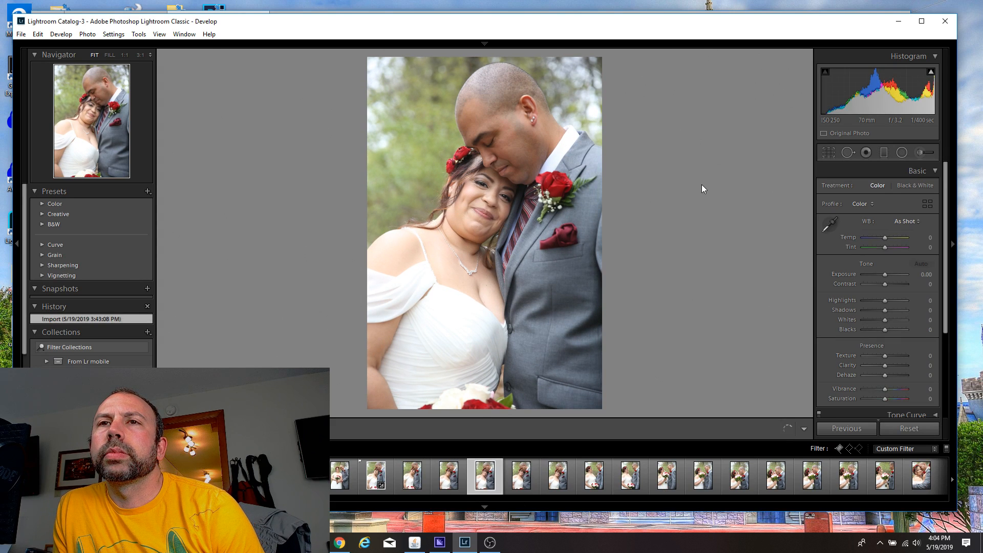
key("Right")
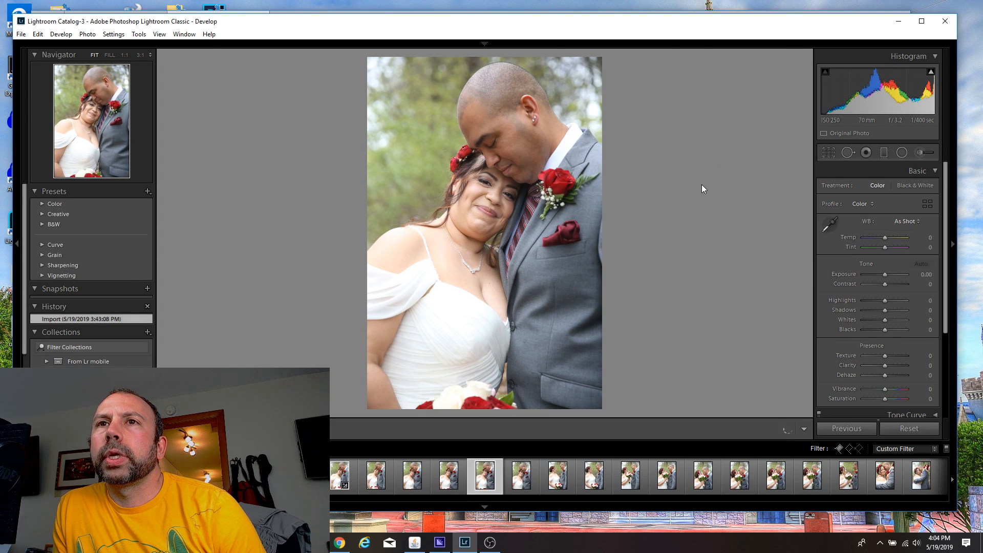
key("p")
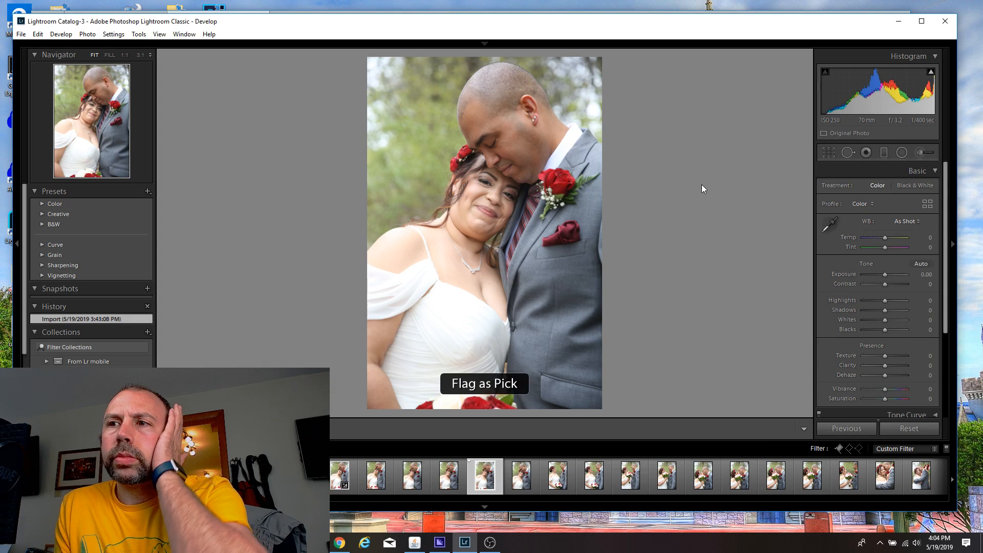
left_click(851, 449)
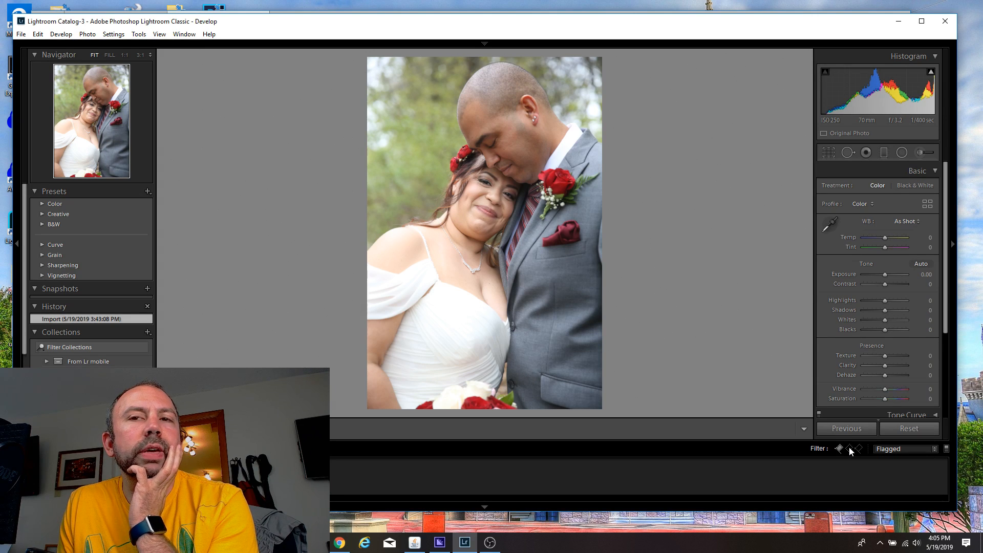
left_click(850, 448)
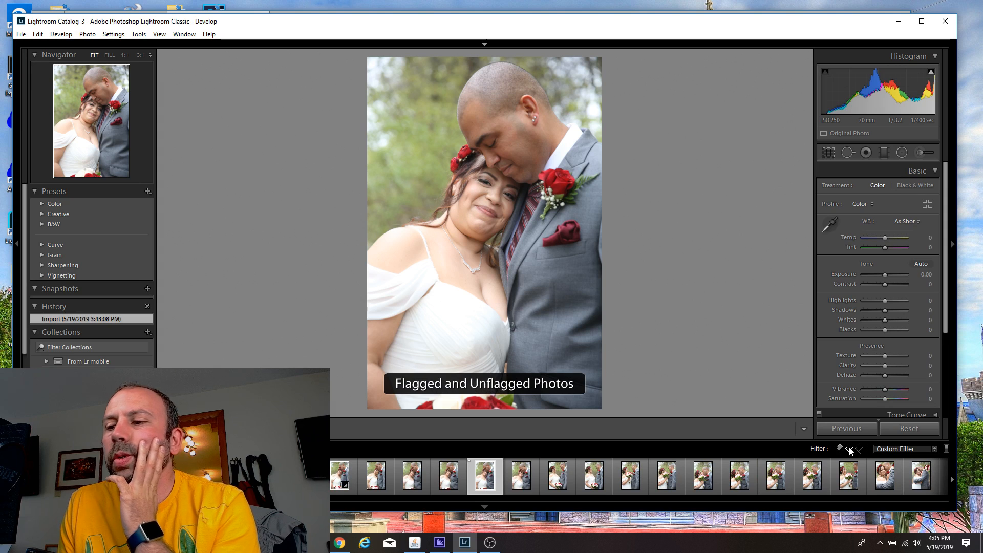
Compare the following frames and flag the portrait of the groom smiling down onto the bride's head as a pick.
key("Right")
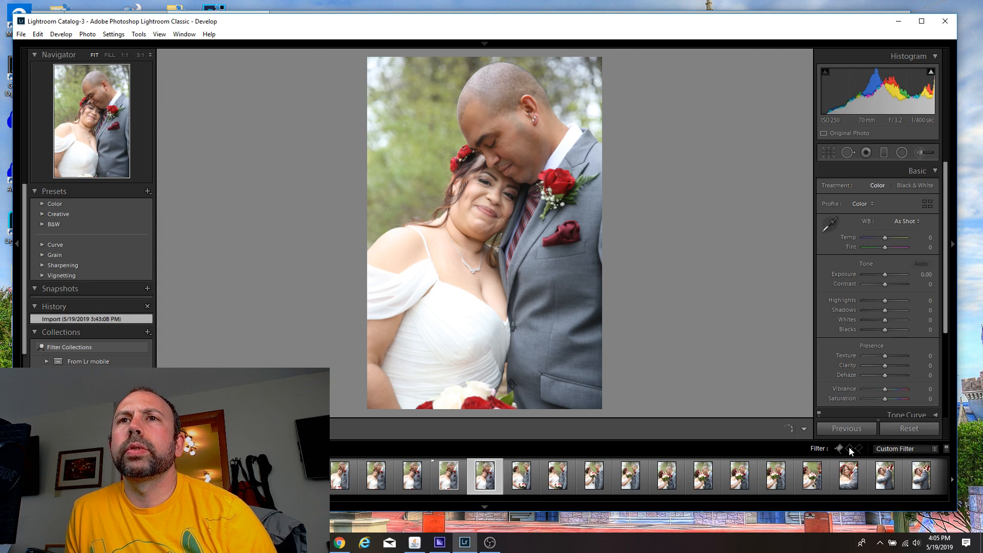
key("Left")
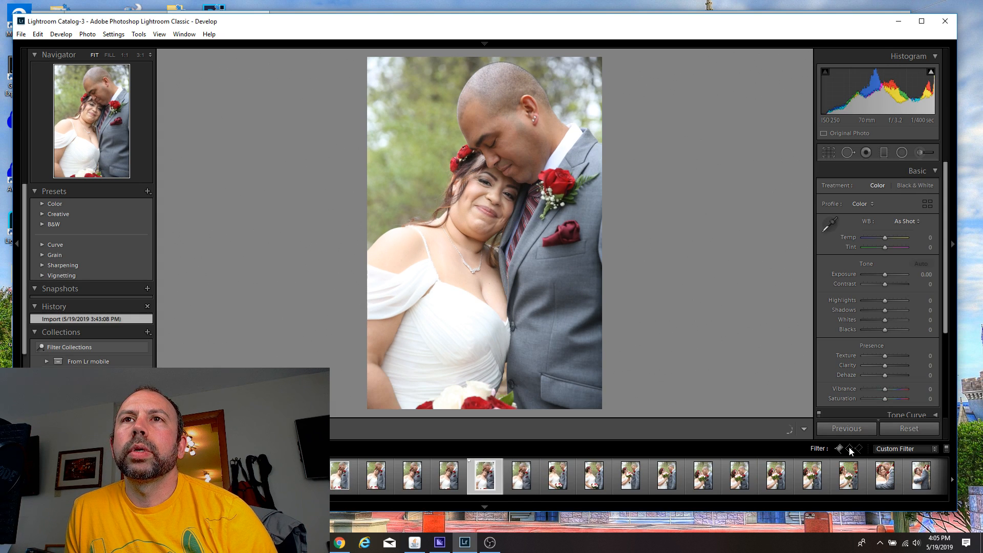
key("Right")
key("Right")
key("Left")
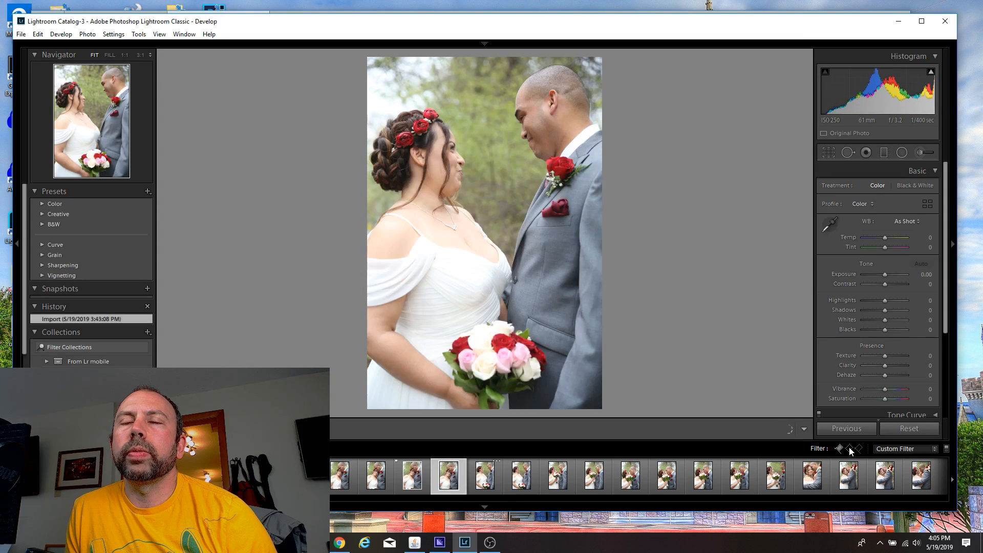
key("p")
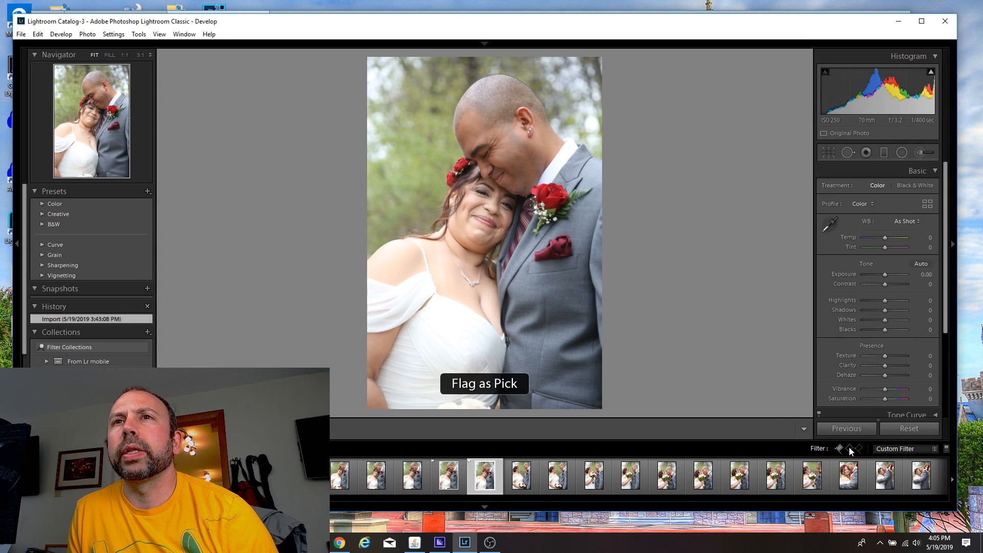
Flag the portrait of the couple gazing at each other, with the groom close-lipped and the bouquet held low, as a pick.
key("Right")
key("Right")
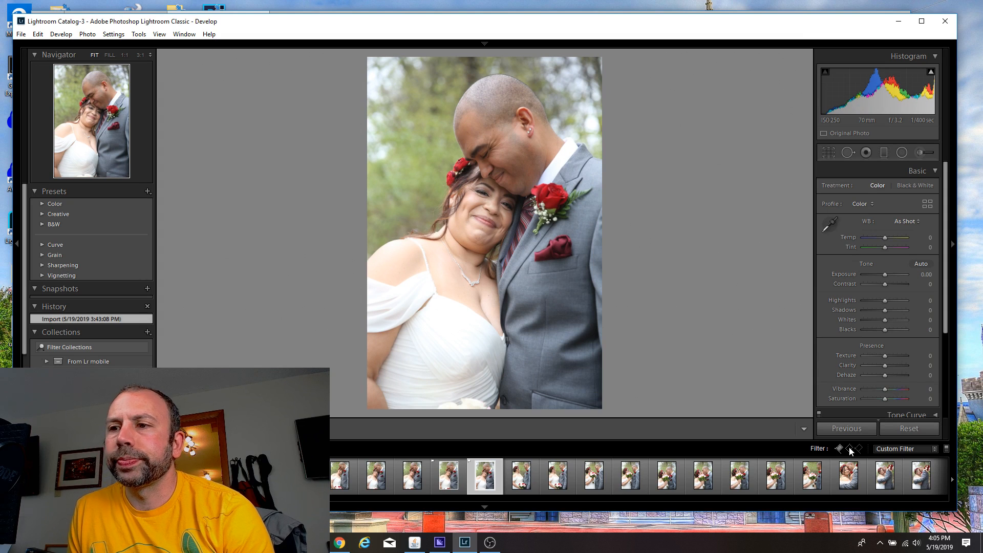
key("Right")
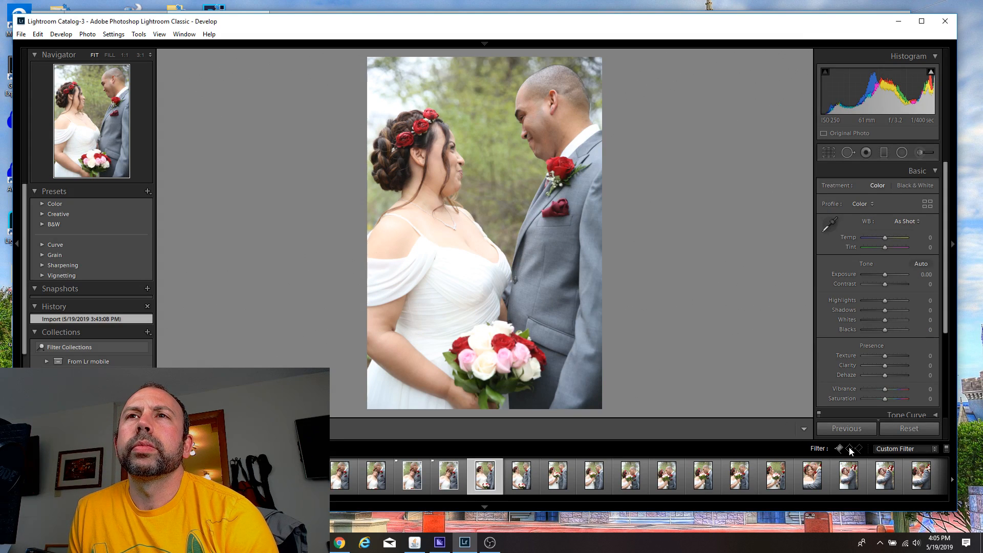
key("Right")
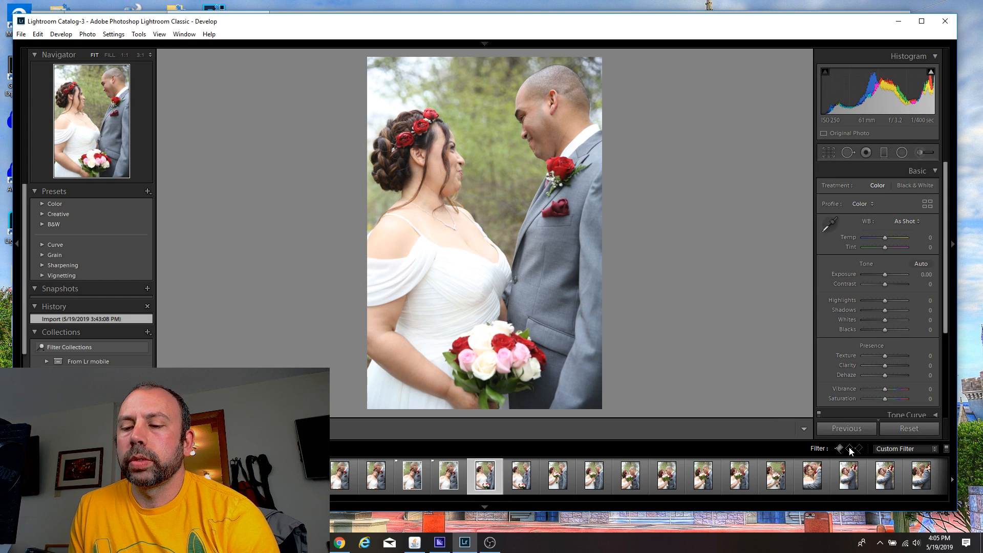
key("p")
Flag the face-to-face portrait with the groom smiling broadly and the bouquet held low as a pick.
key("Right")
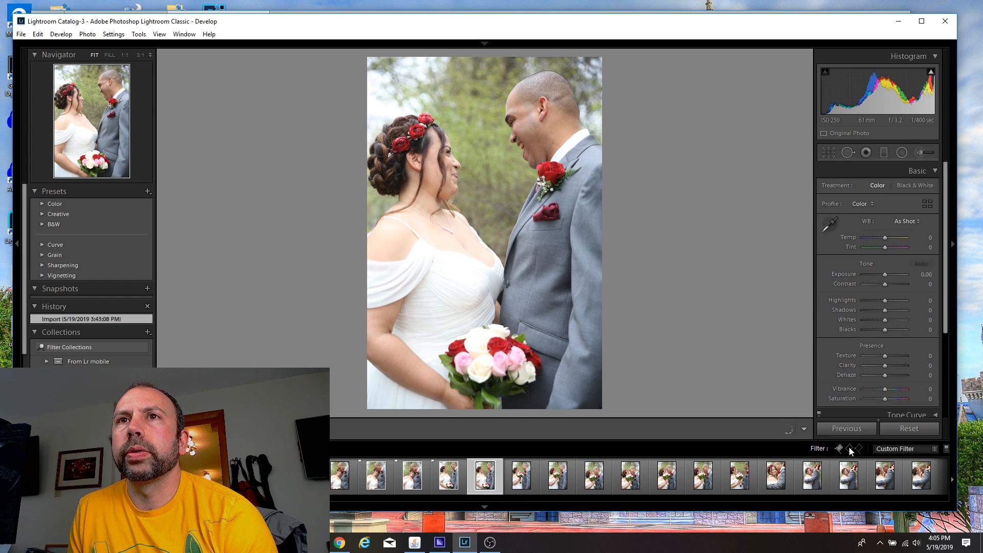
key("Right")
key("Right")
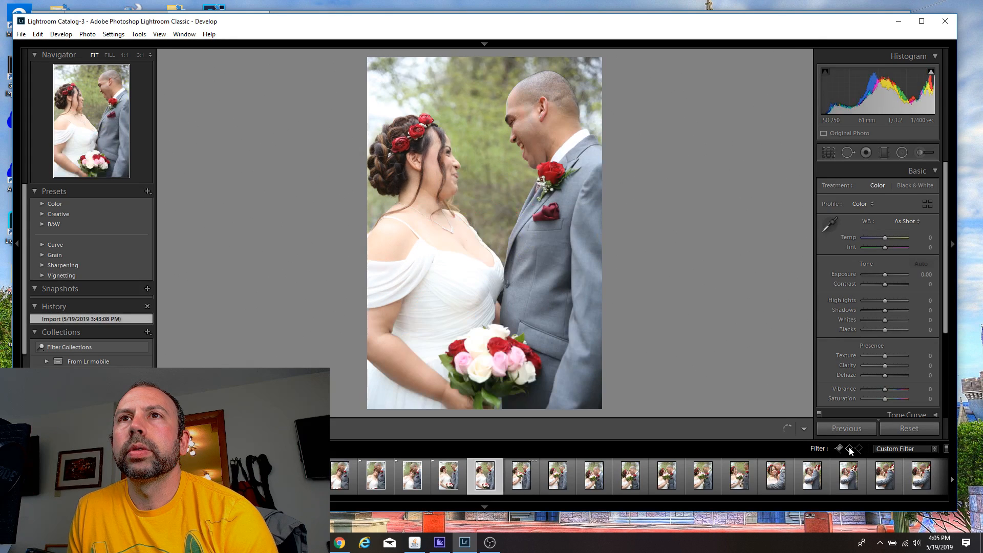
key("p")
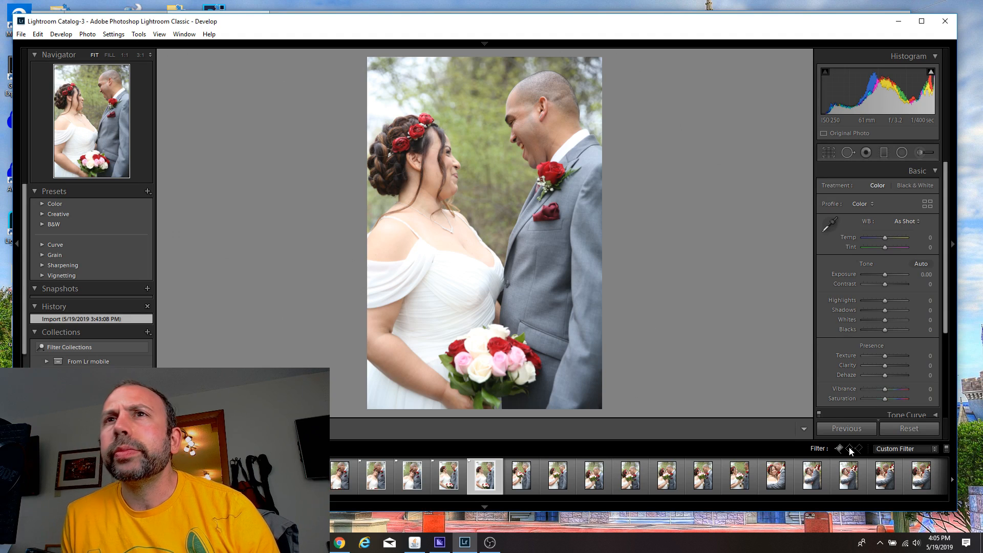
Compare the face-to-face portraits with the raised bouquet against each other and the smiling low-bouquet shot.
key("Right")
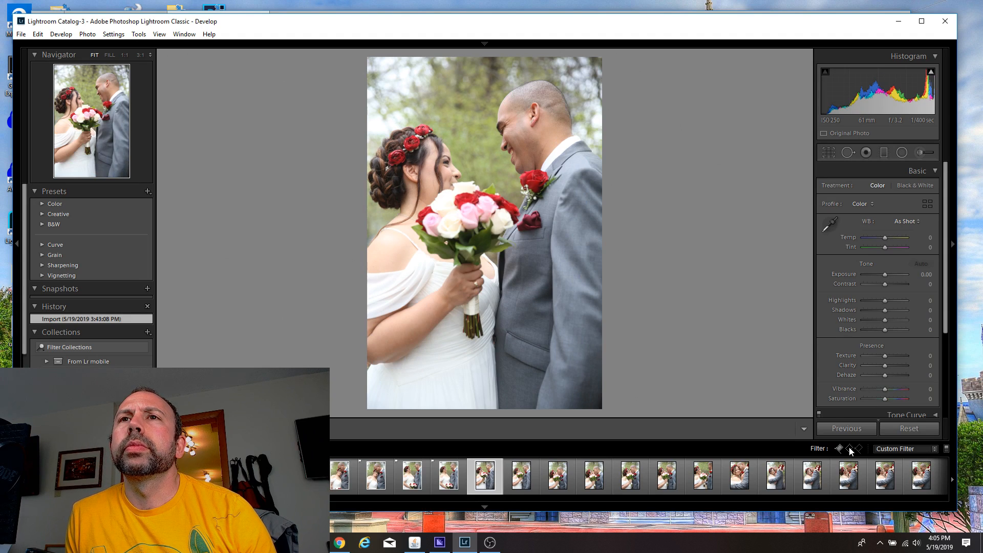
key("Right")
key("Left")
key("Left")
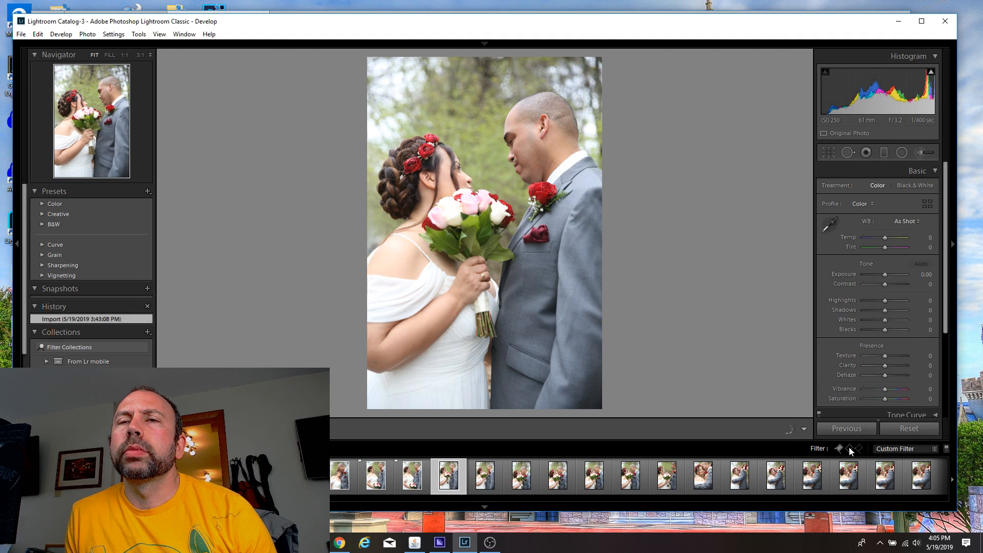
key("Right")
key("Left")
key("Right")
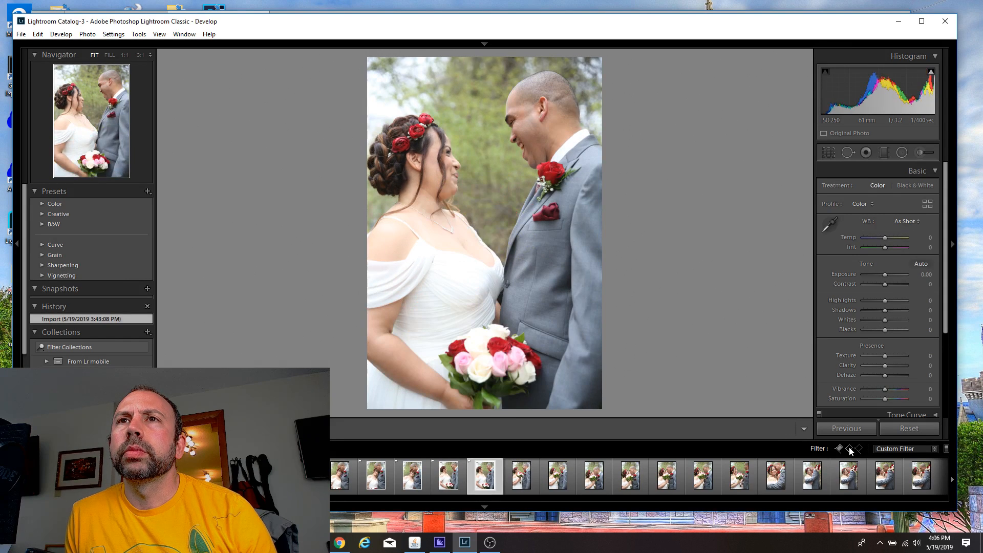
key("Right")
key("Right")
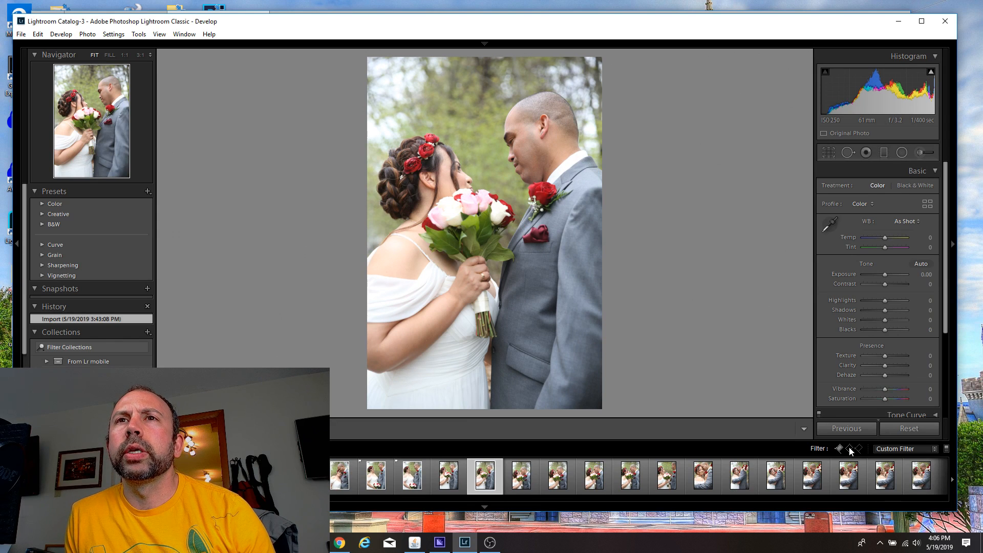
key("Left")
key("Right")
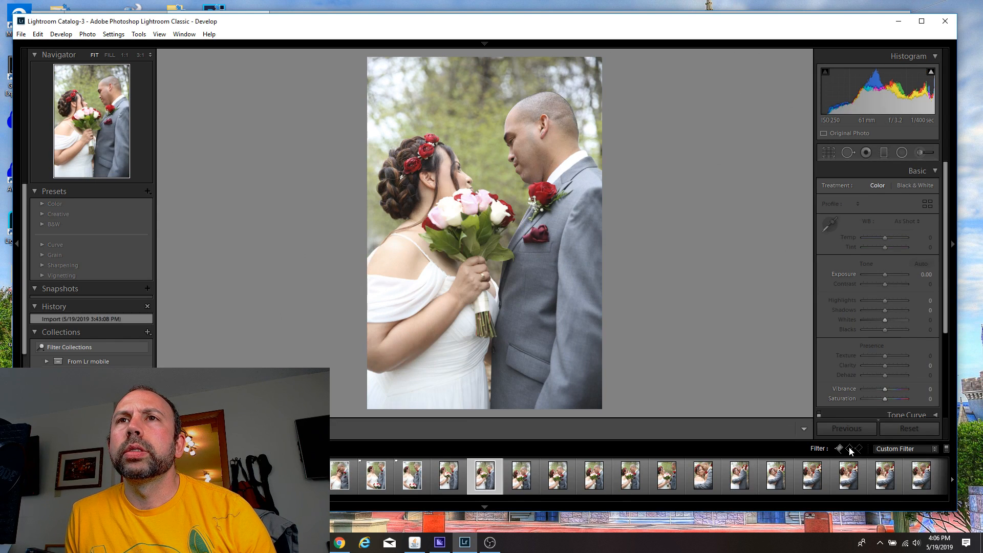
Flag the first portrait of the couple kissing behind the raised bouquet as a pick.
key("Right")
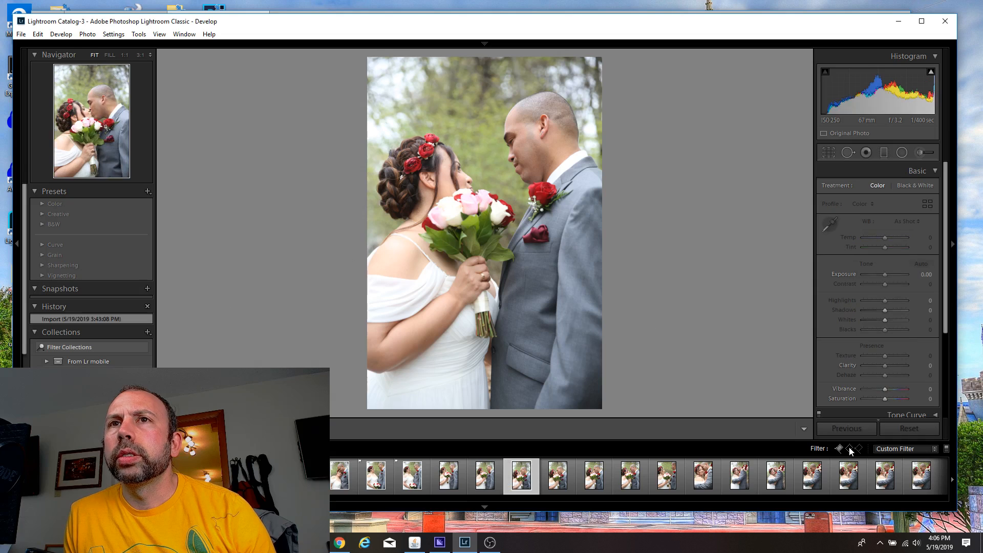
key("Left")
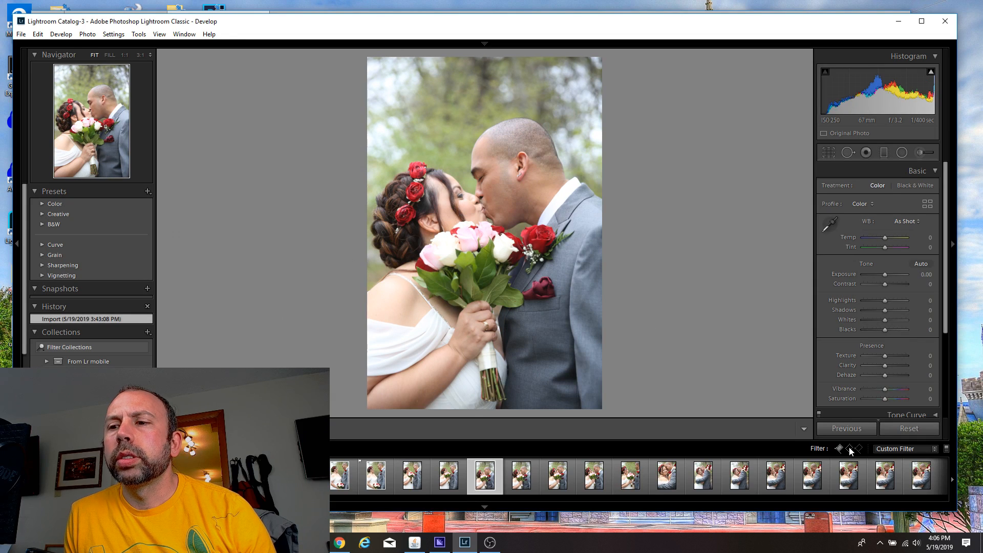
key("p")
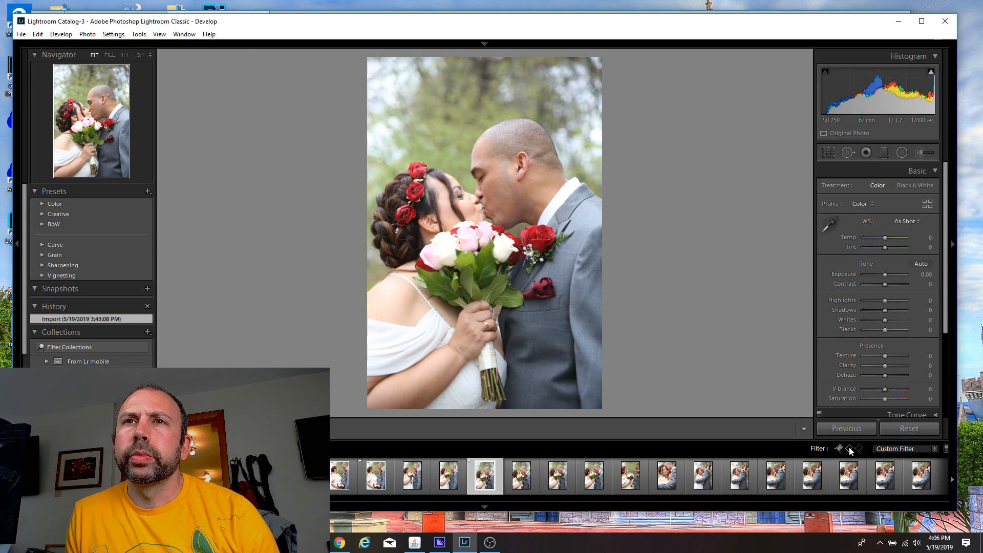
Move past the second kissing frame and flag the third kissing portrait with the raised bouquet as a pick.
key("Right")
key("Right")
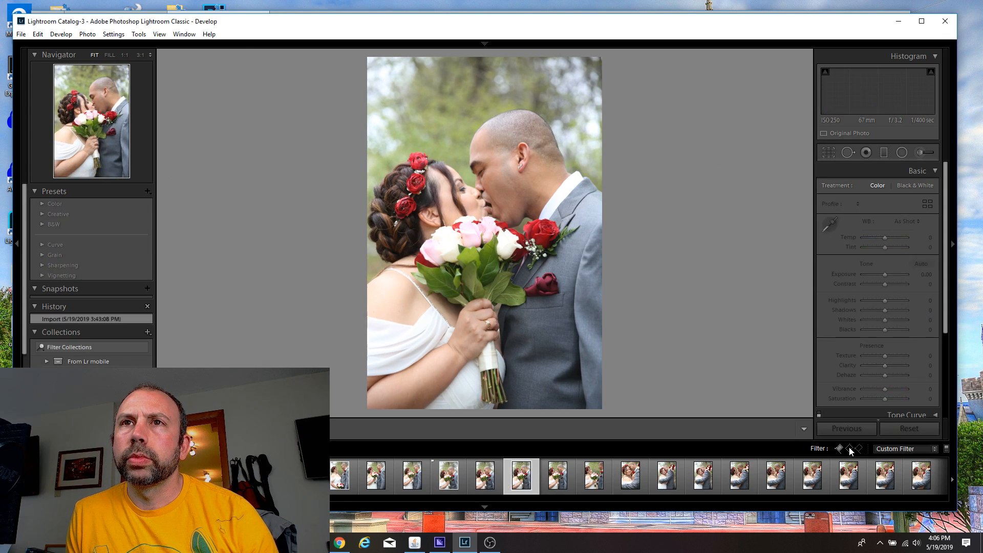
key("p")
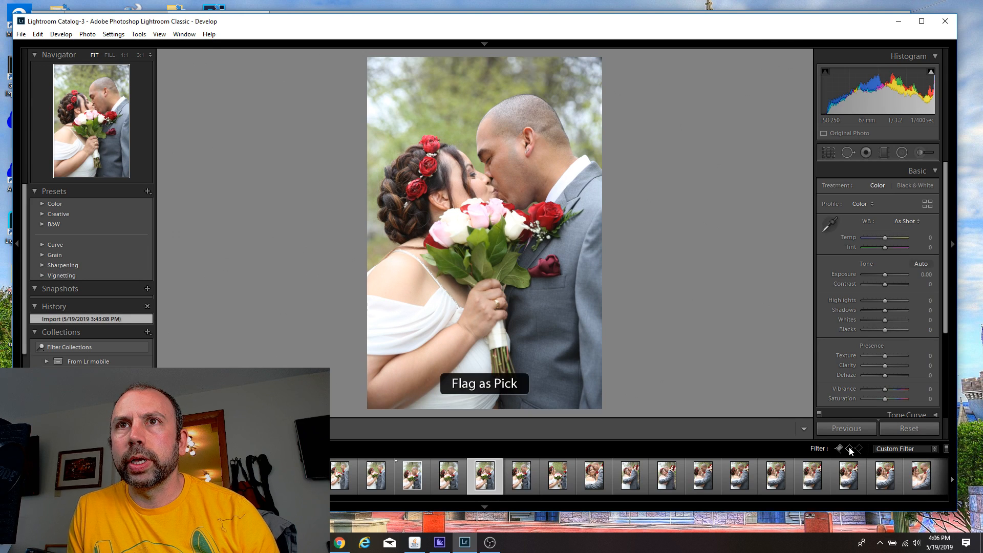
Flag the portrait of the bride laughing with her bouquet and the close embrace with the bride facing the camera as picks.
key("Right")
key("Right")
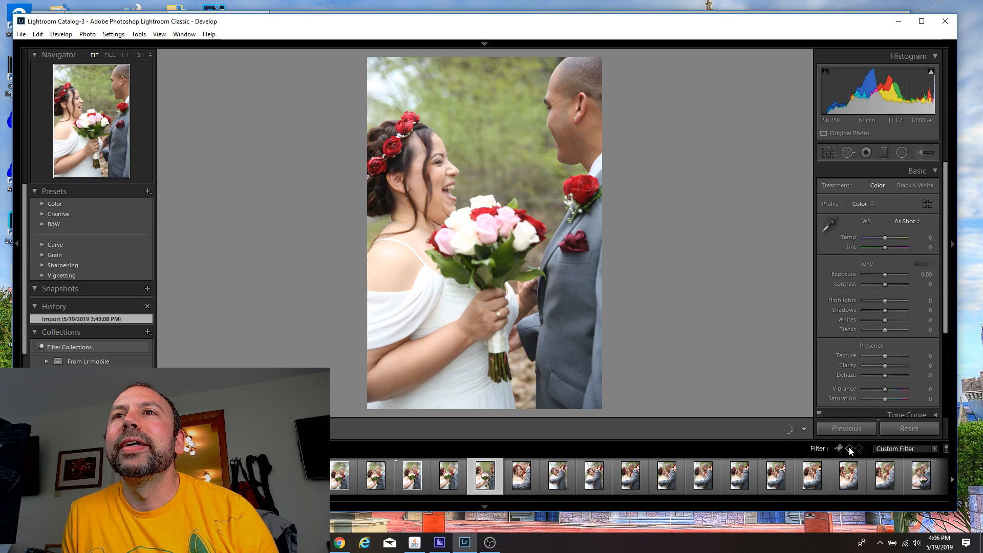
key("p")
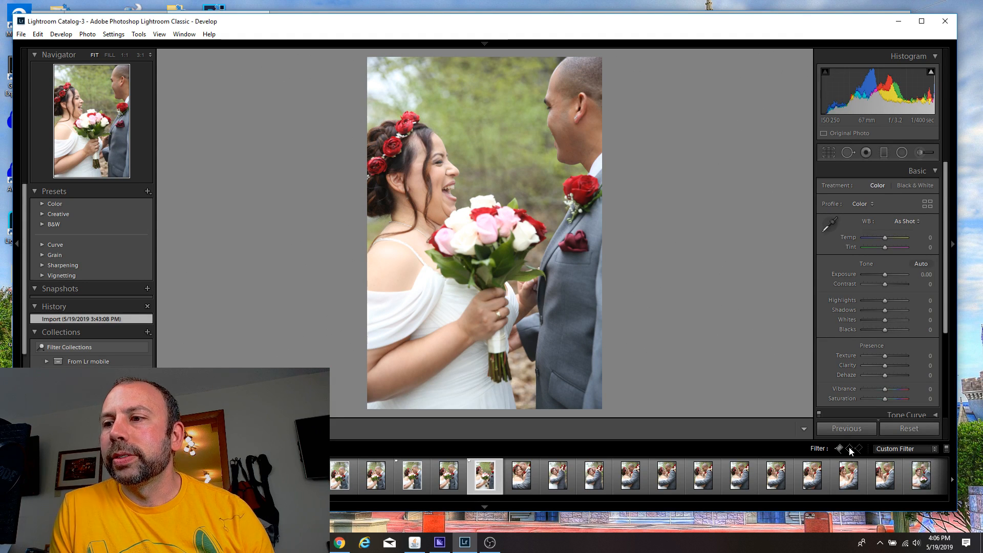
key("Right")
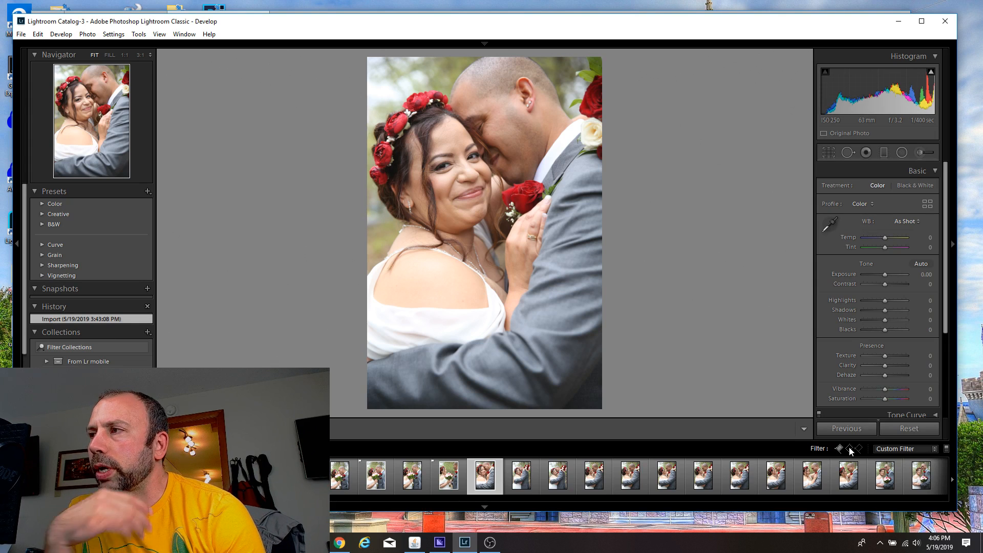
key("p")
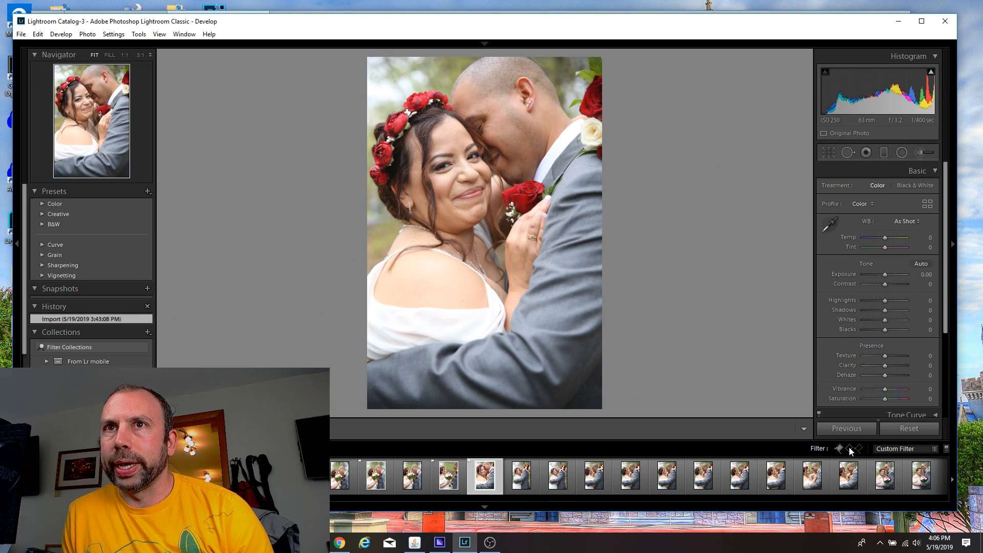
Compare the embrace portraits with the bride facing the camera and flag the wider one with the bouquet over the groom's shoulder as a pick.
key("Right")
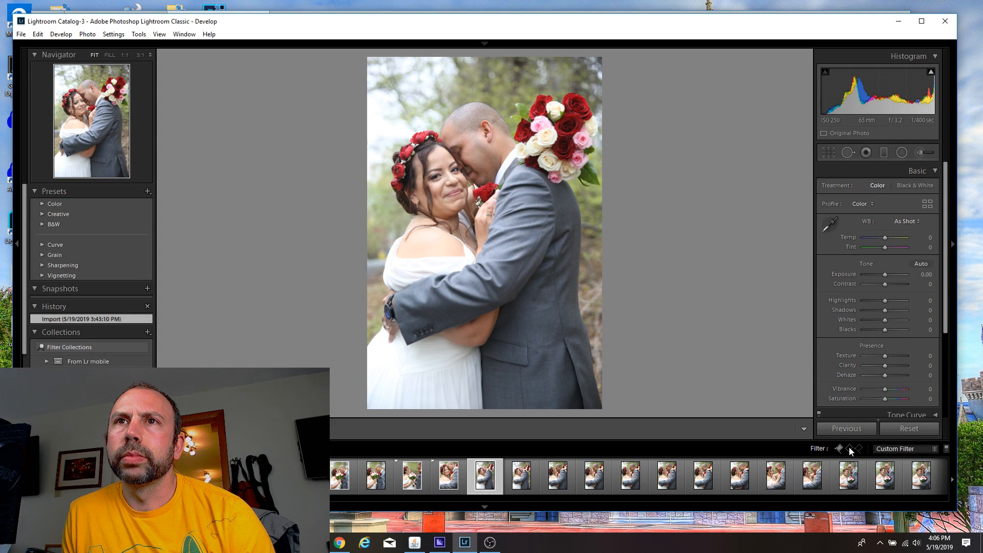
key("Right")
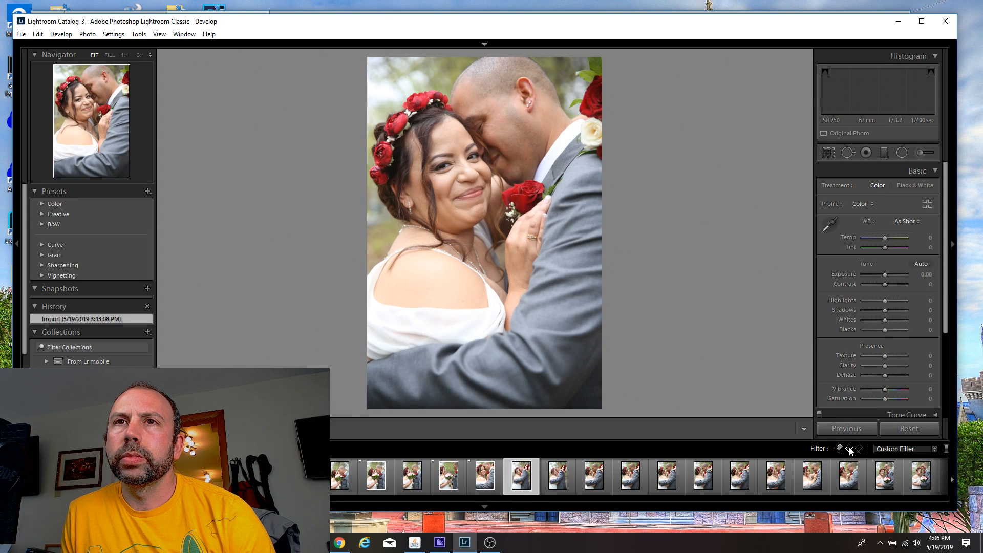
key("Left")
key("Left")
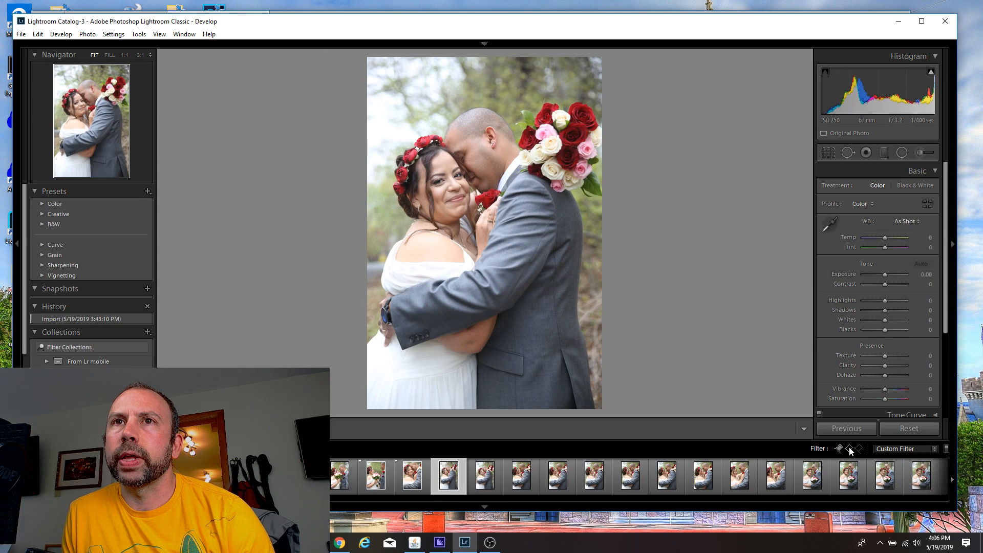
key("Right")
key("p")
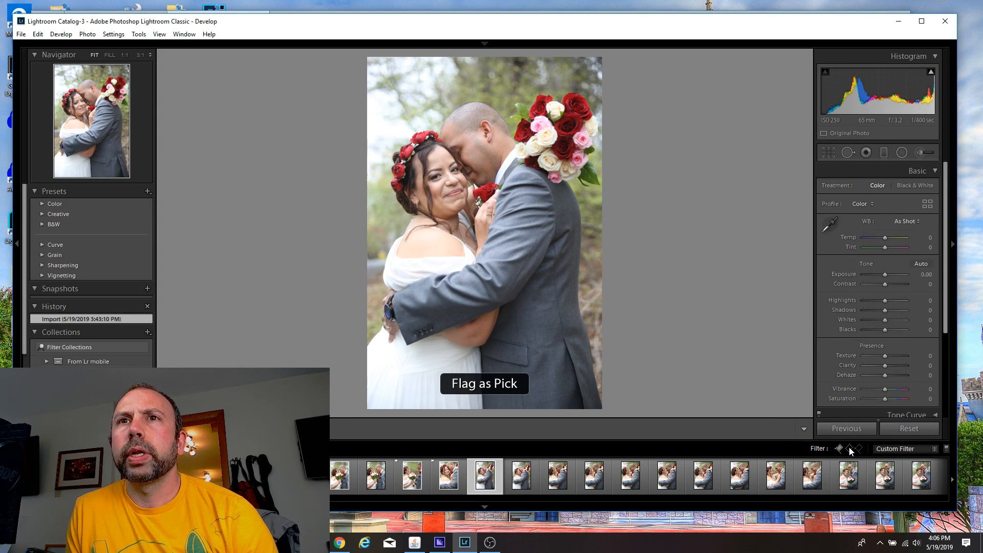
Compare the wider embrace frames with the following kiss and near-kiss portraits, and flag the kiss with the bouquet on the groom's shoulder as a pick.
key("Right")
key("Left")
key("Left")
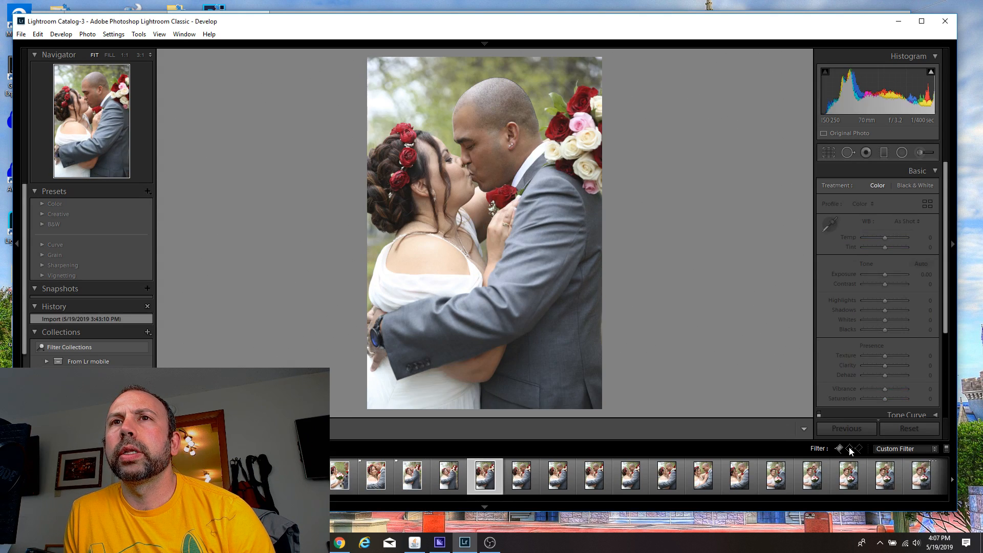
key("Right")
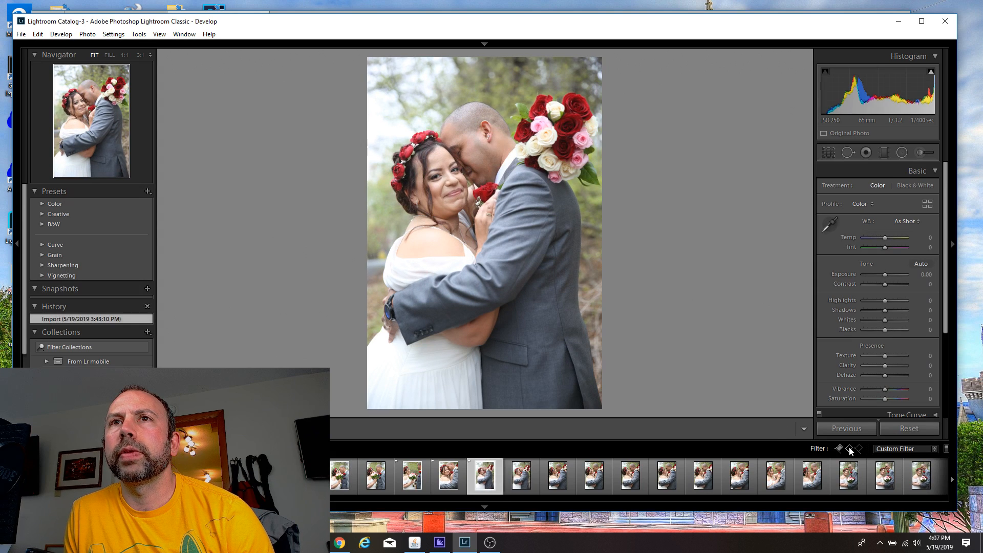
key("Right")
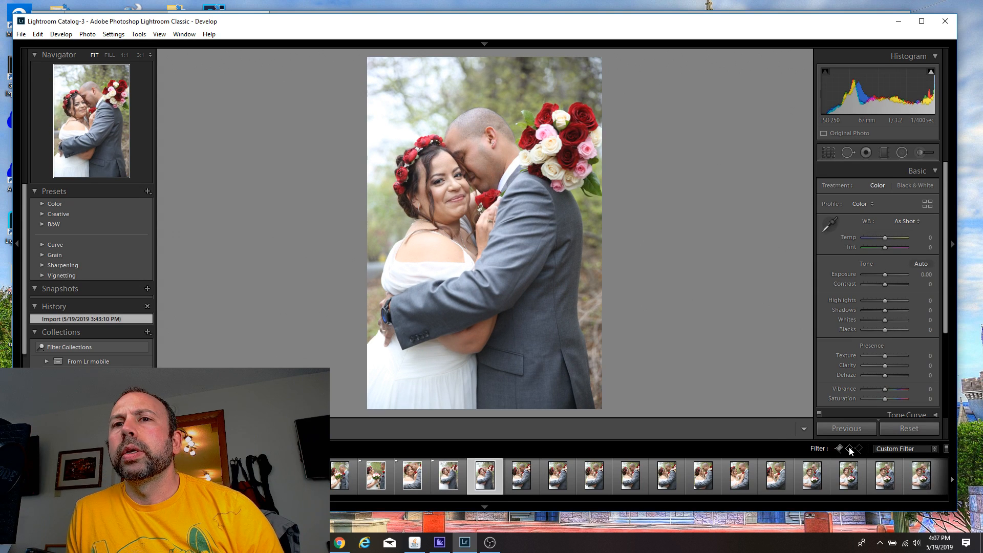
key("Right")
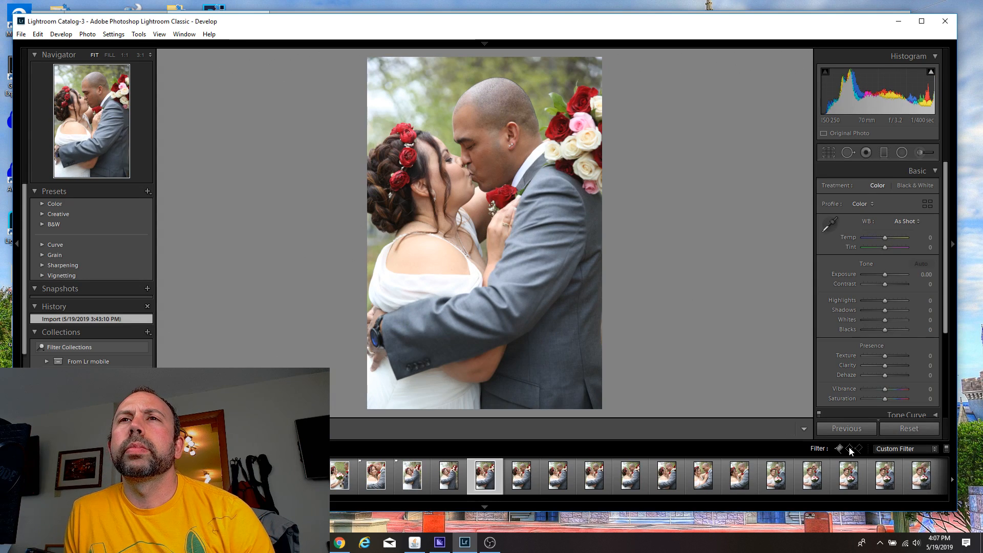
key("Right")
key("Left")
key("Left")
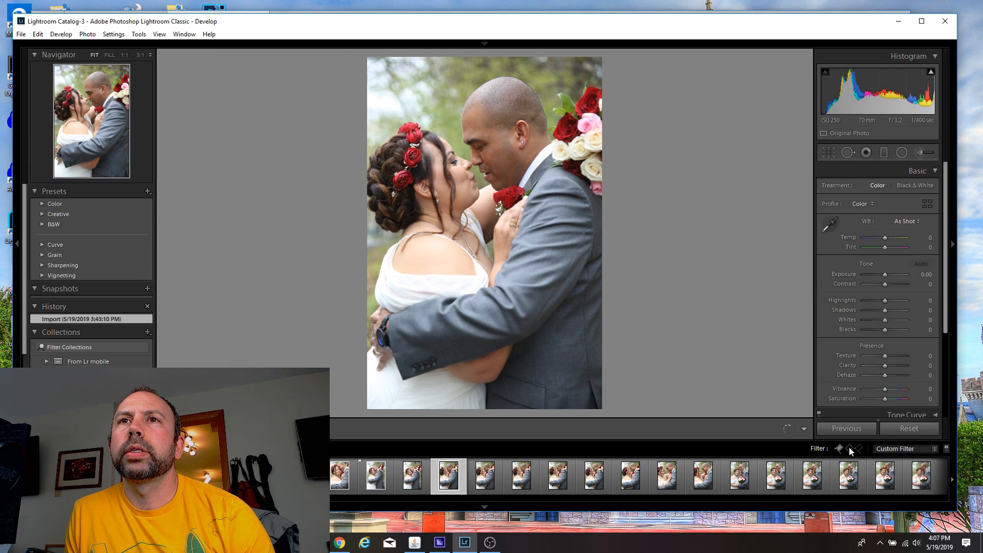
key("Right")
key("shift+p")
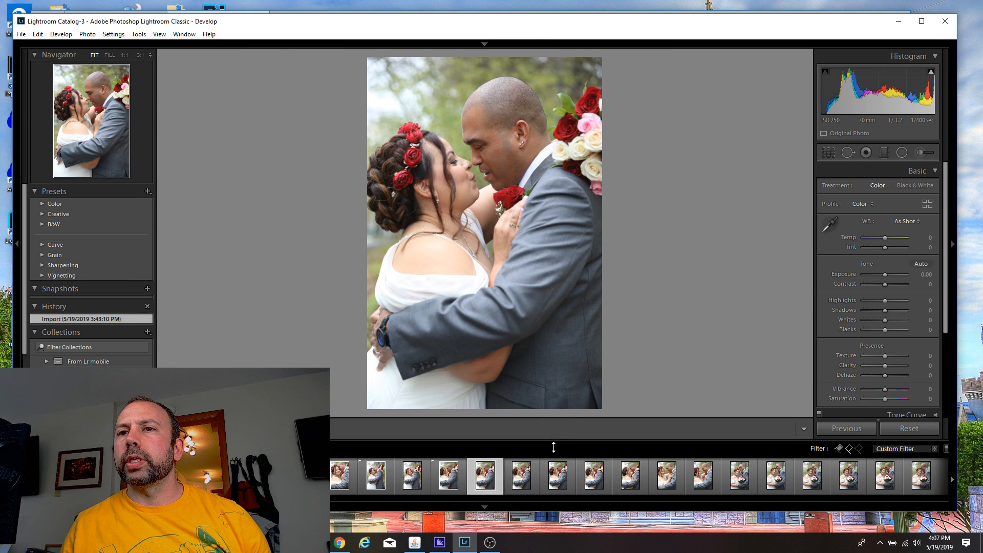
Shrink the filmstrip to enlarge the photo, and flag the two portraits of the couple nearly nose to nose as picks.
left_click_drag(553, 441, 553, 460)
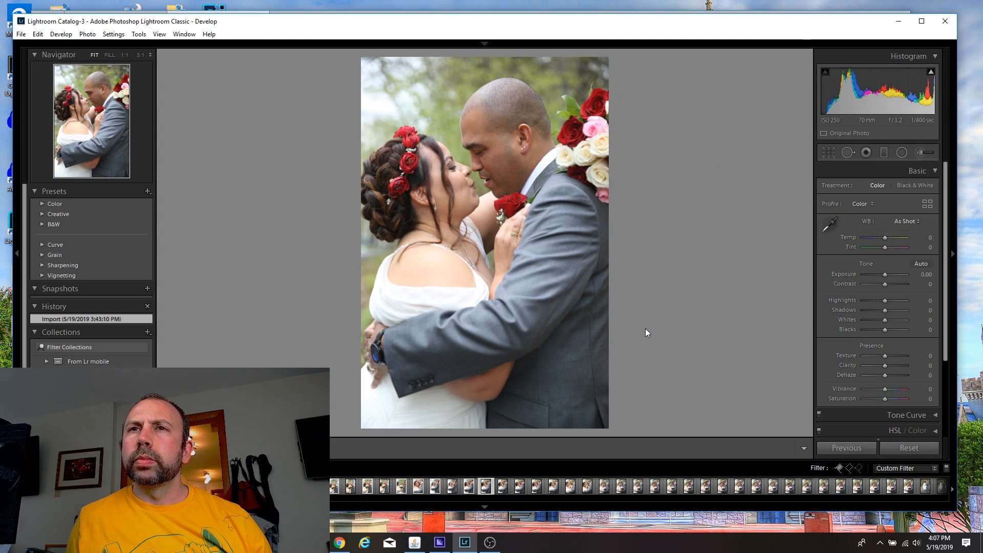
key("Right")
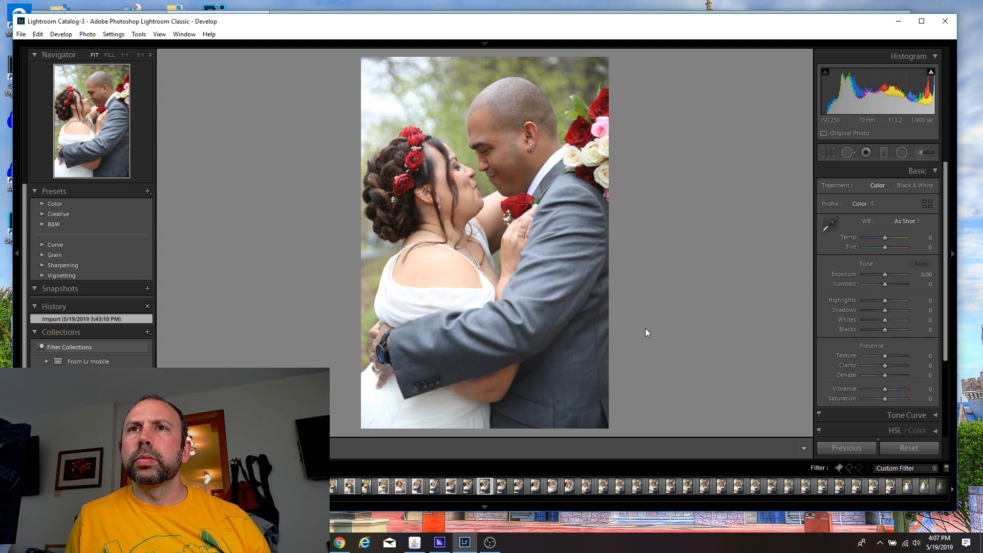
key("Right")
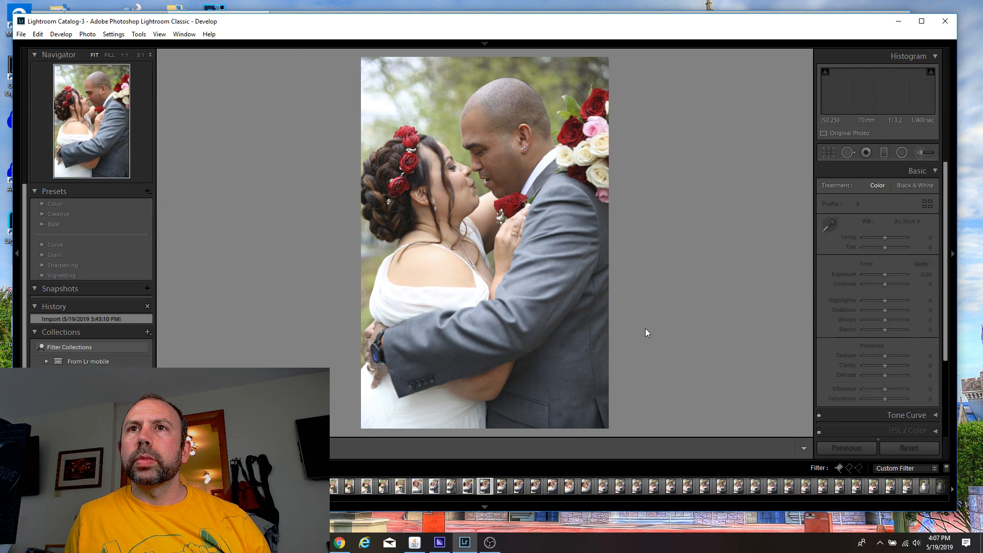
key("Right")
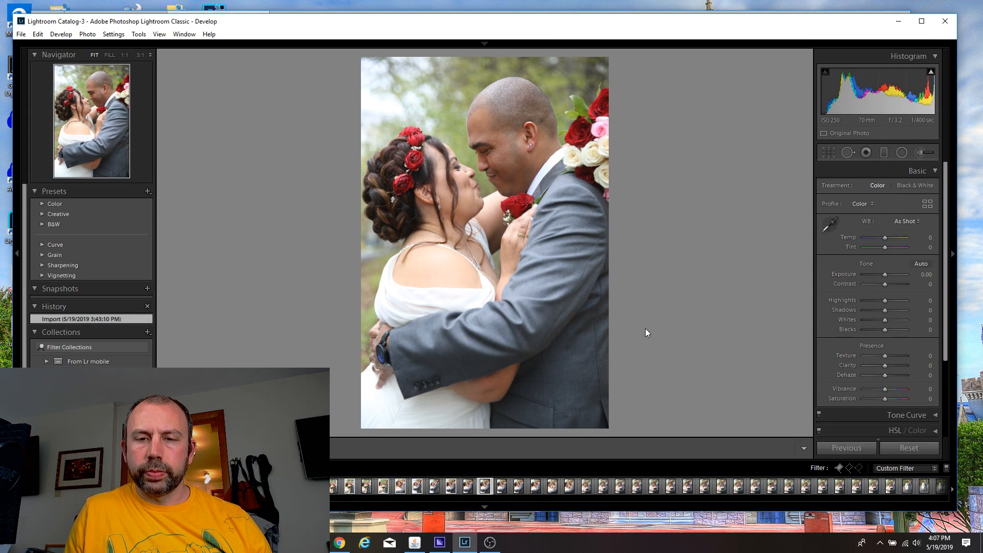
key("p")
key("Right")
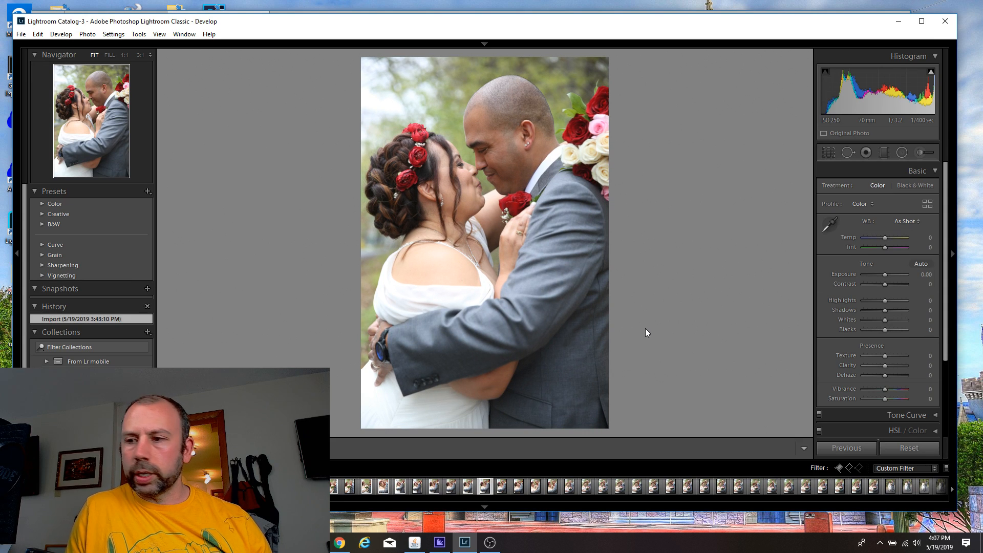
key("p")
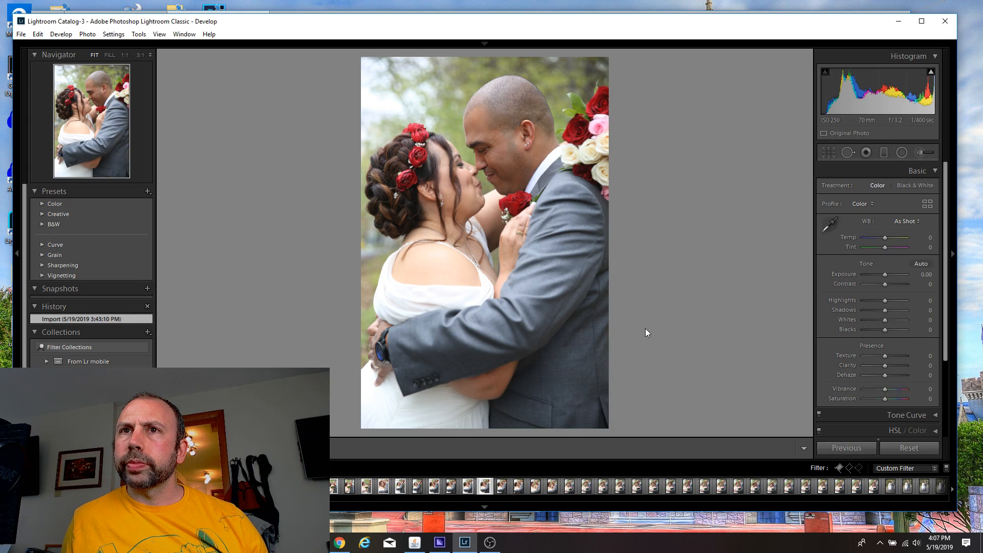
Compare the two portraits of the couple smiling at each other with the bouquet behind the groom, and flag both as picks.
key("Right")
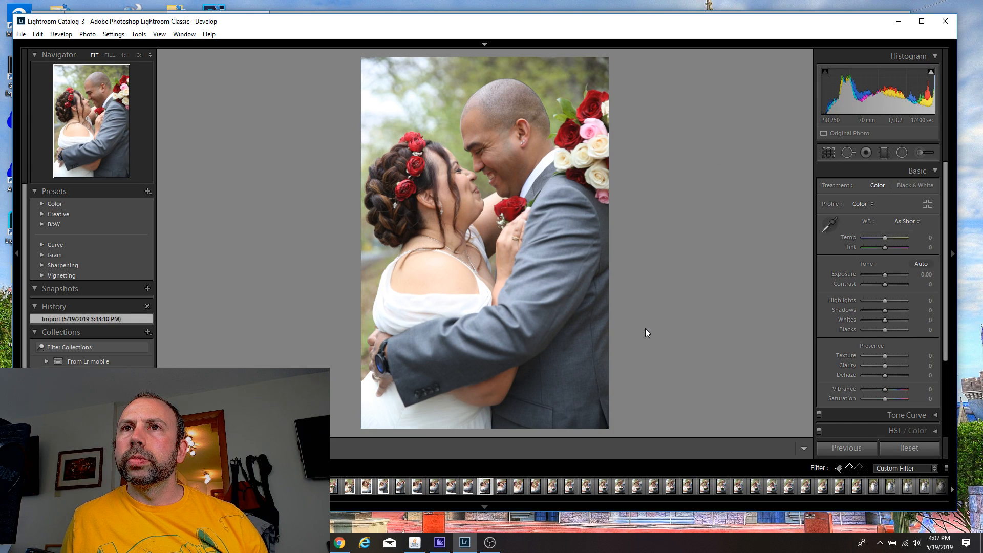
key("Right")
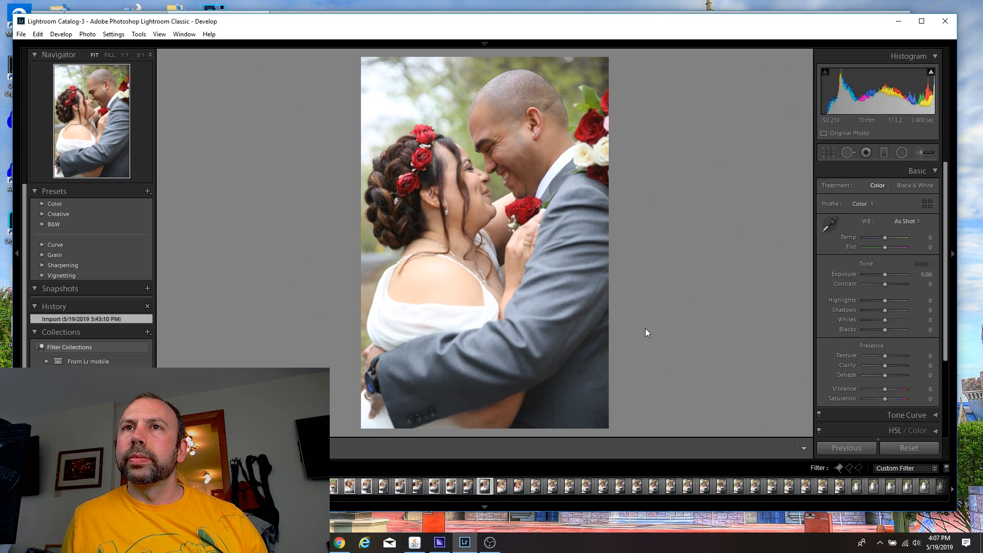
key("Right")
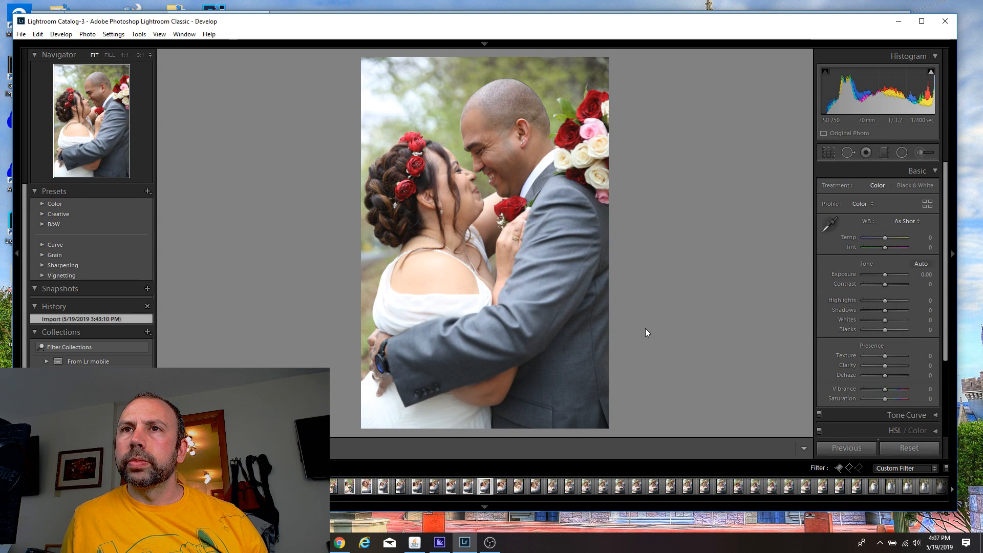
key("p")
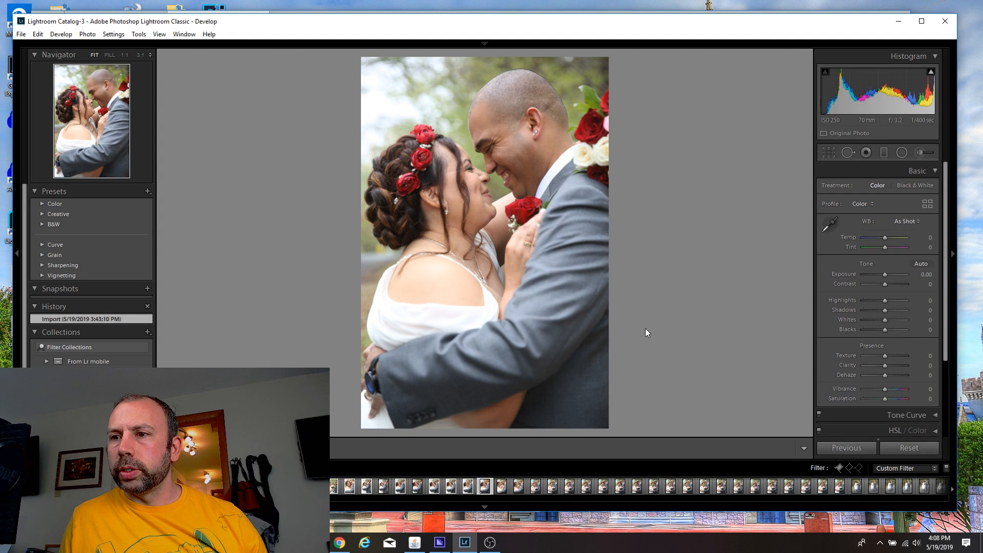
key("p")
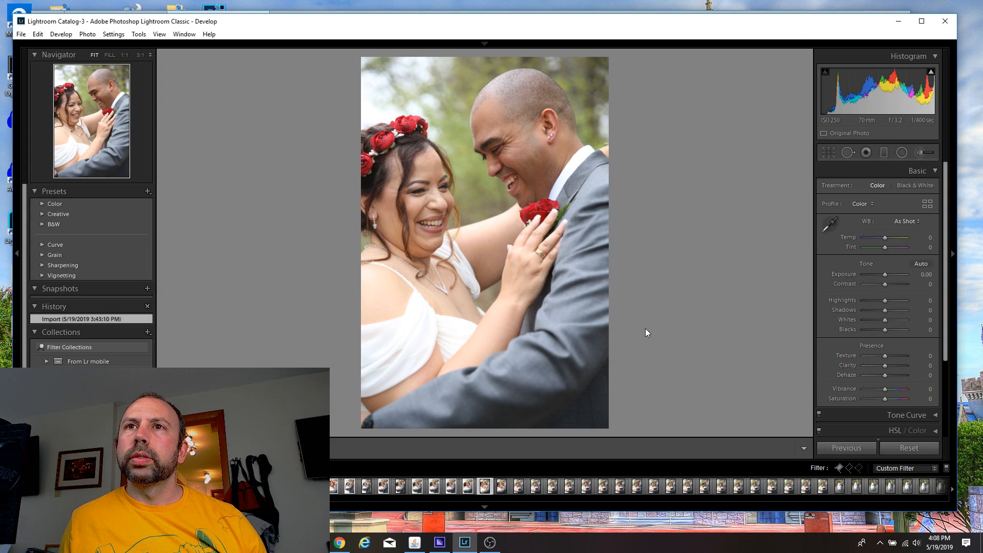
Flag the two close portraits of the couple laughing with the bride's hand on the groom's boutonniere as picks.
key("p")
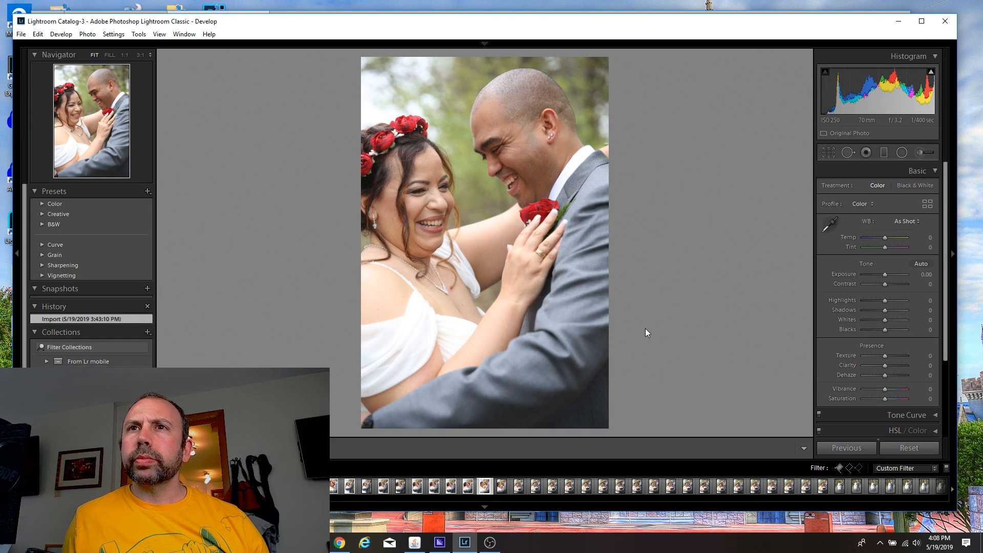
key("Right")
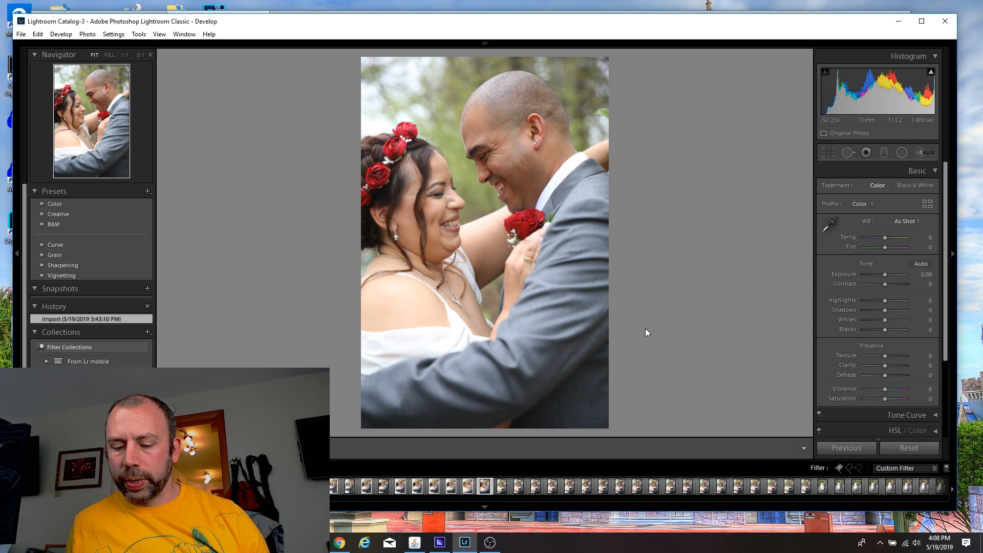
key("p")
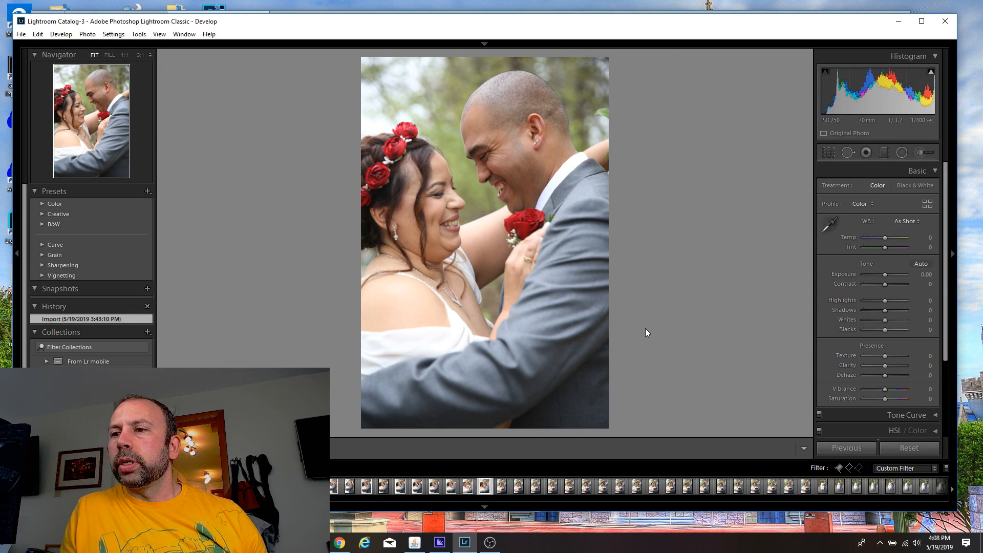
Compare the portraits with the bouquet held in front, and flag the one with both smiling broadly and heads together as a pick.
key("Right")
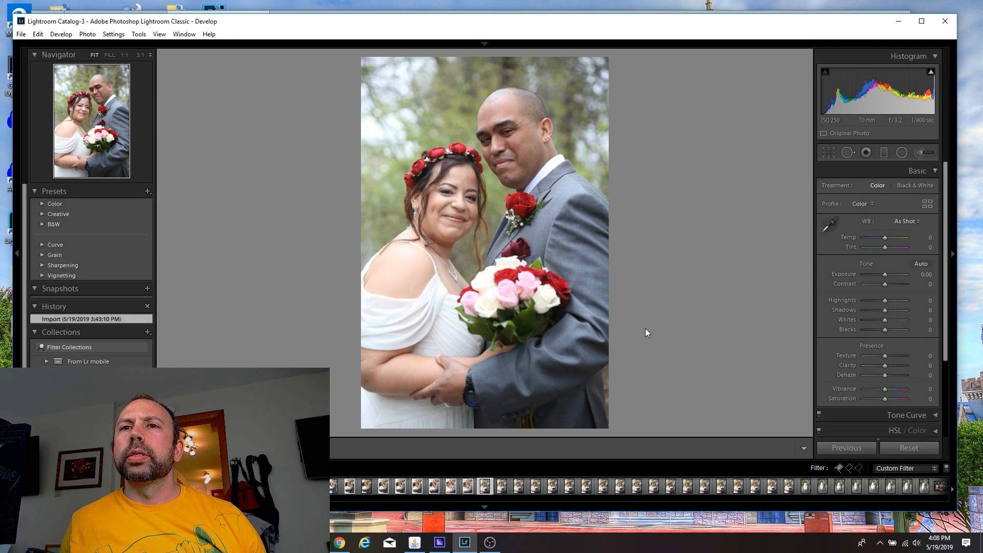
key("Right")
key("Right")
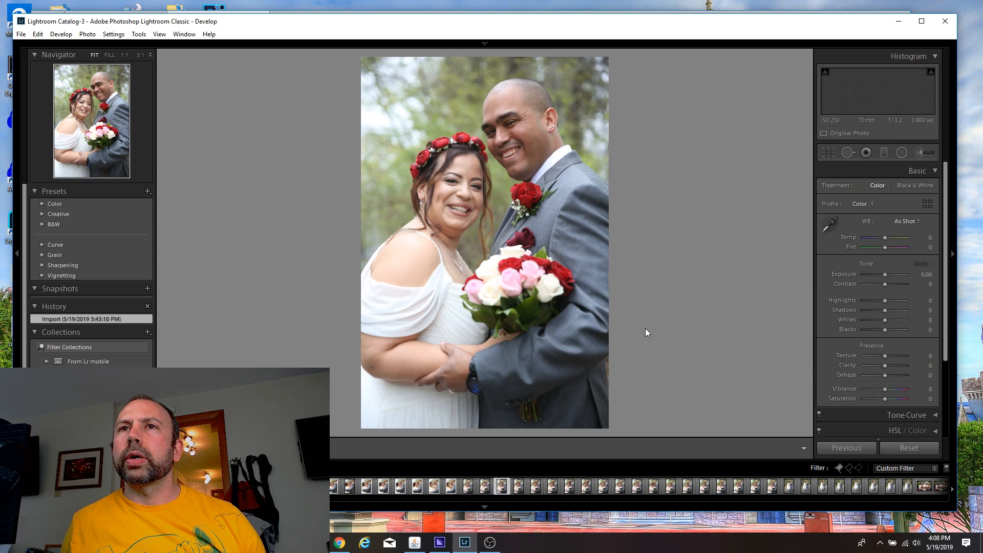
key("Right")
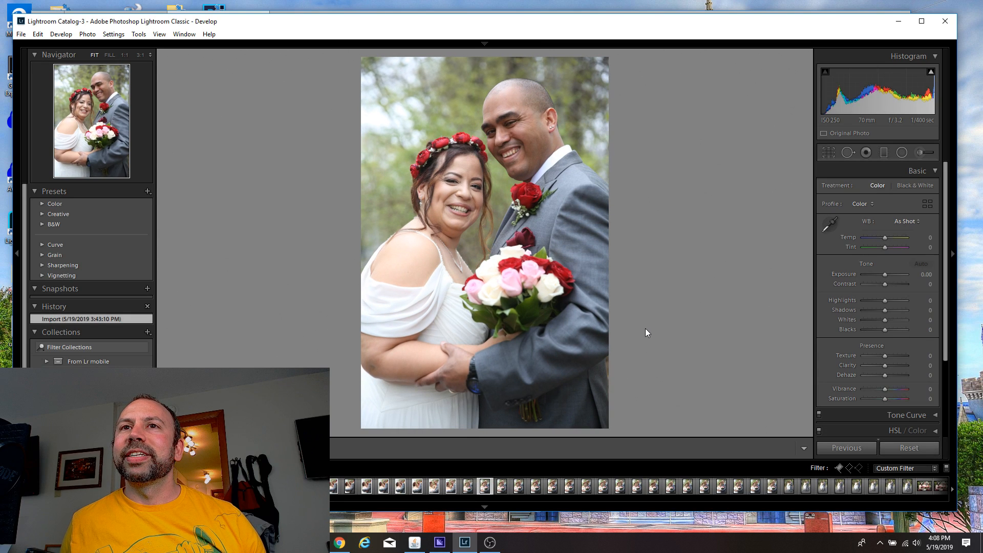
key("Right")
key("Right")
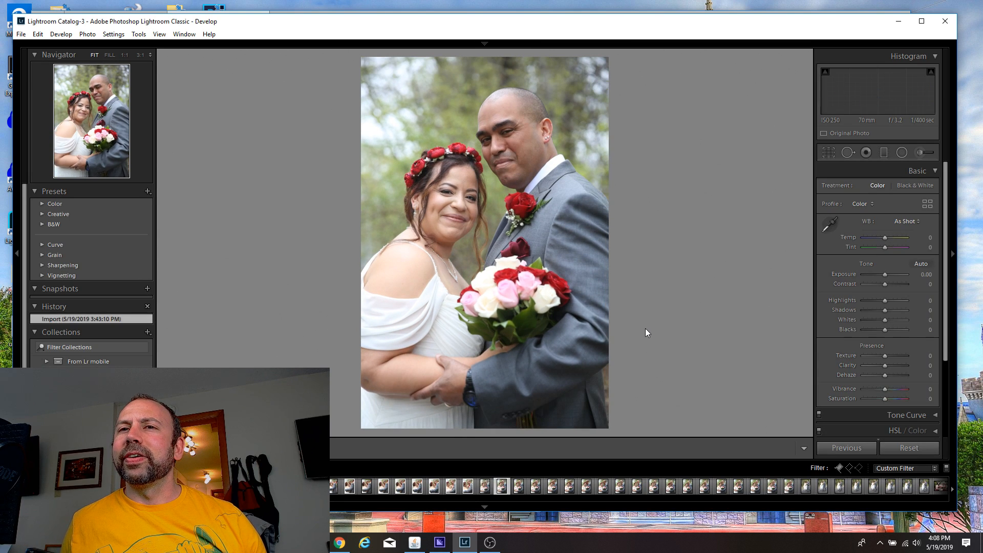
key("Right")
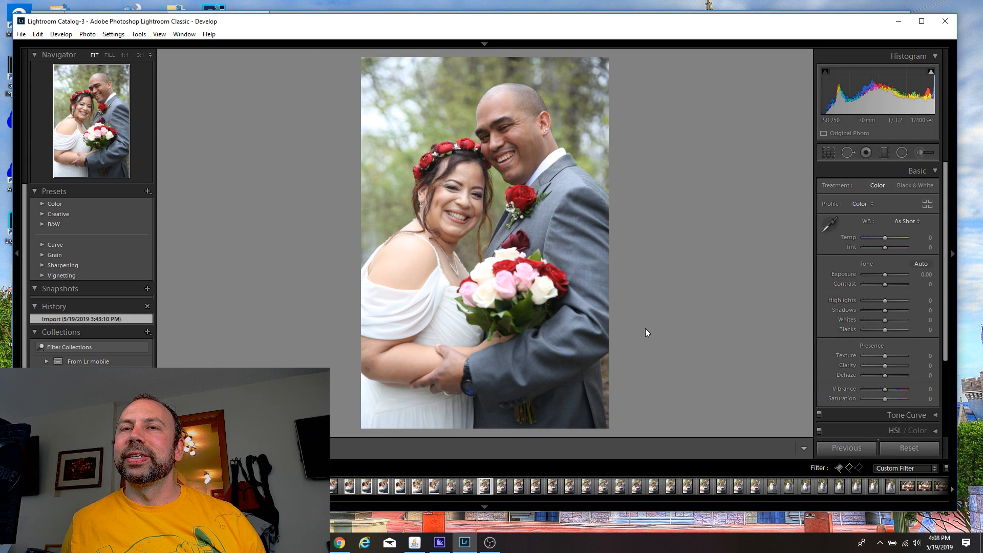
key("Right")
key("Right")
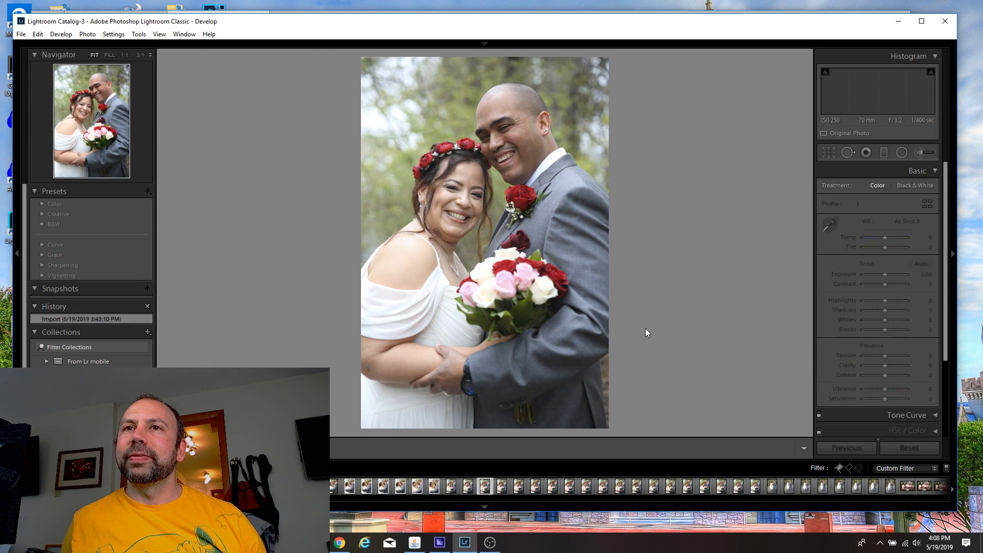
key("p")
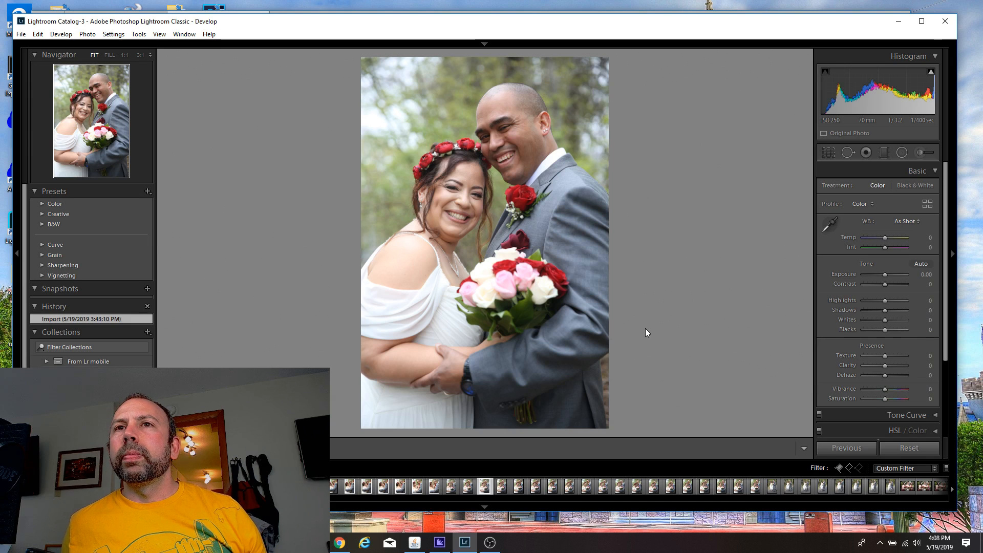
Compare the neighbouring bouquet portraits and flag the one with the groom kissing the smiling bride's forehead as a pick.
key("Left")
key("Left")
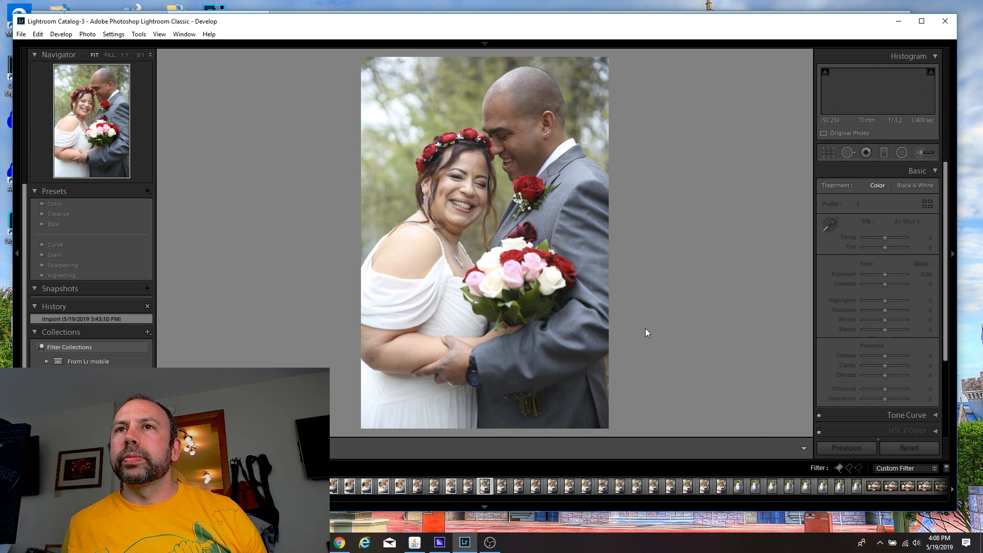
key("Right")
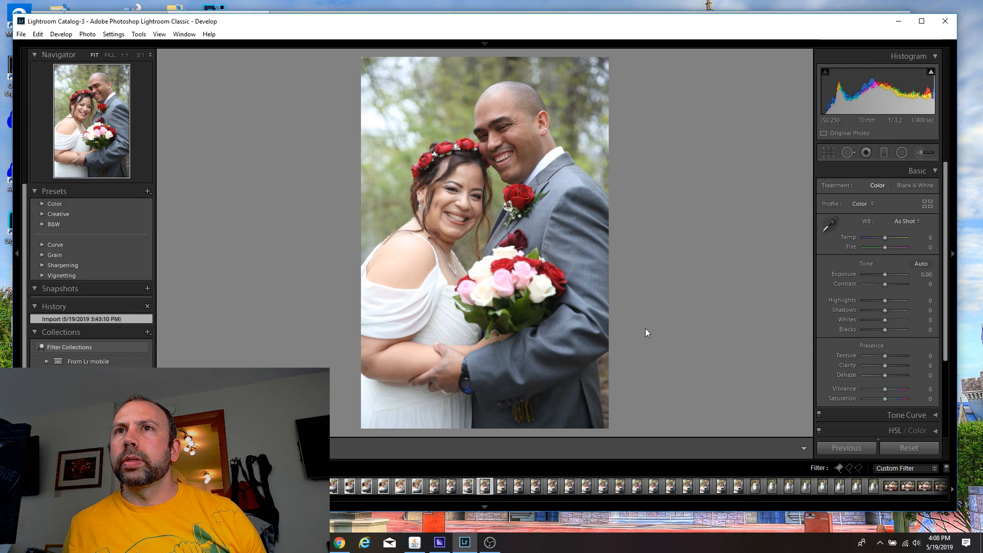
key("Right")
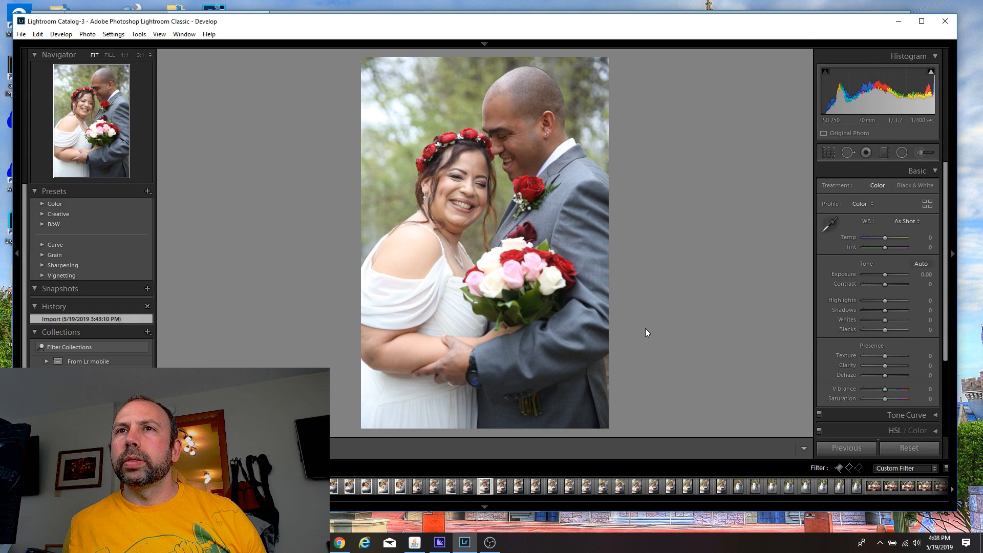
key("Right")
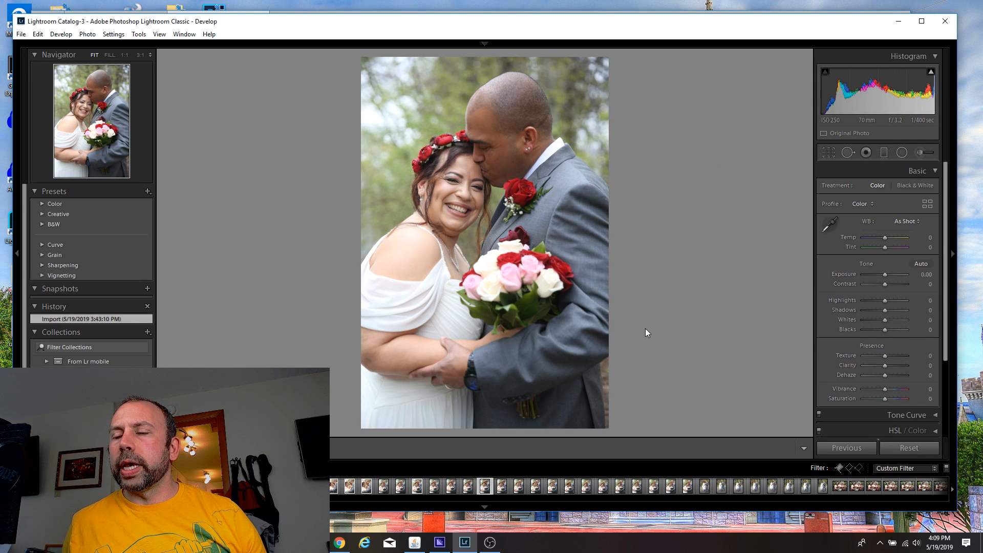
key("p")
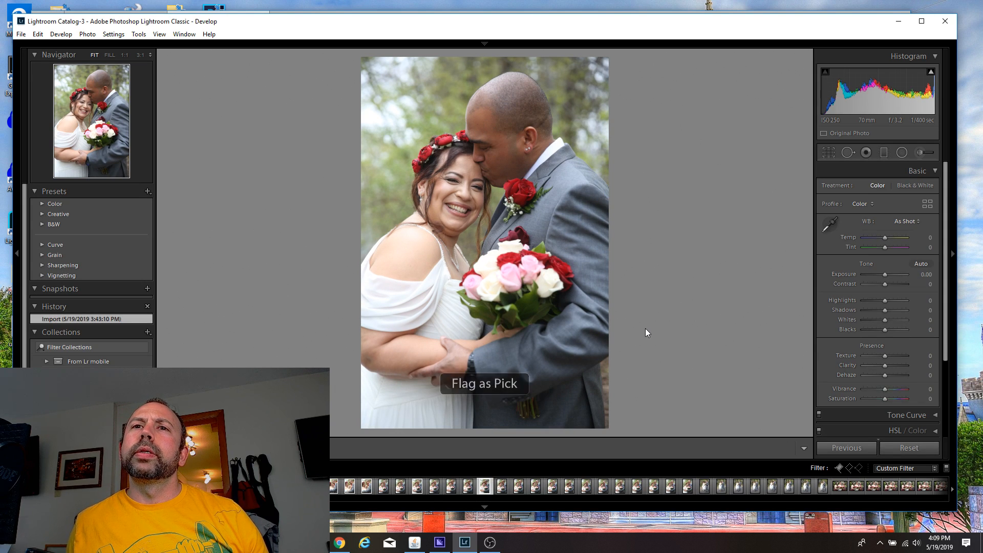
Review the remaining close portraits of the couple holding the bouquet in front, comparing their expressions and poses.
key("Right")
key("Right")
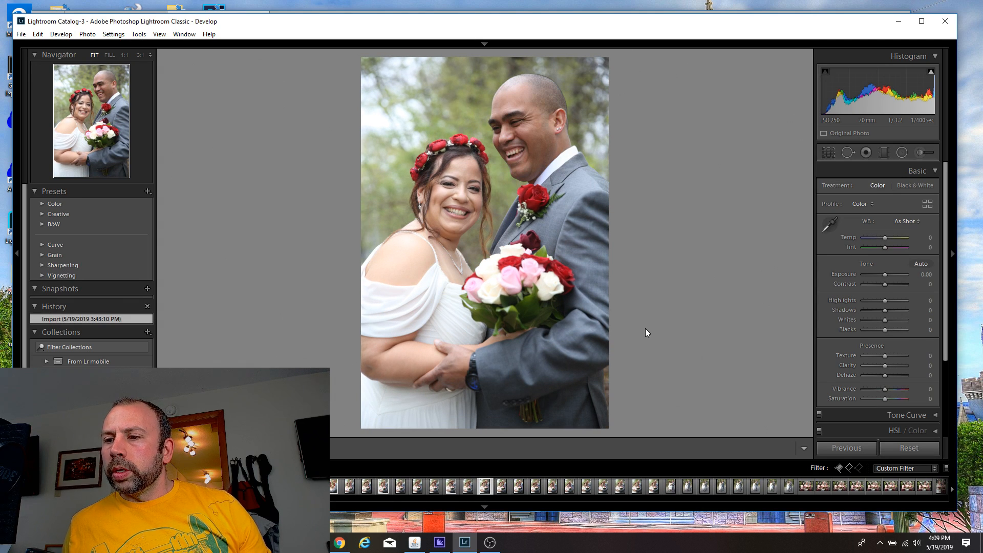
key("Right")
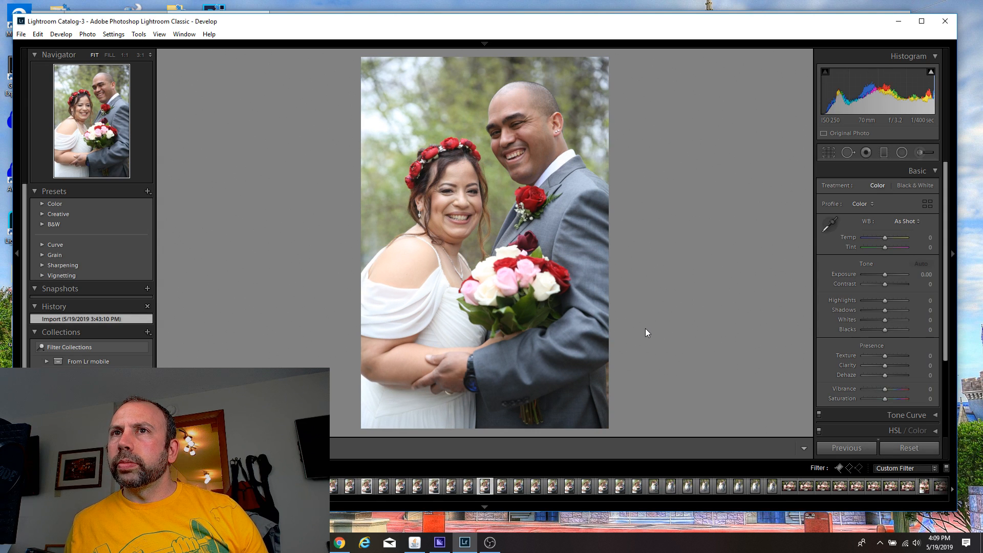
key("Right")
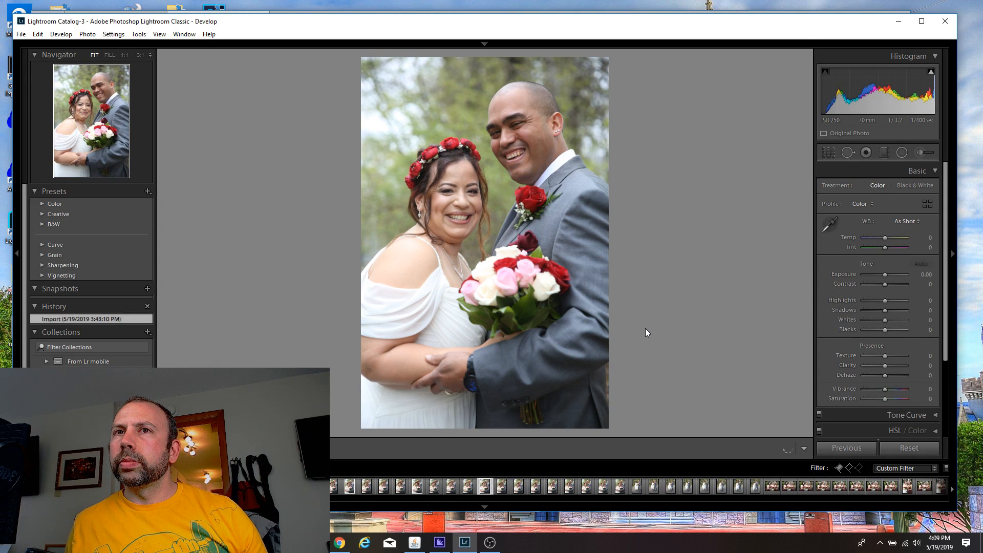
key("Right")
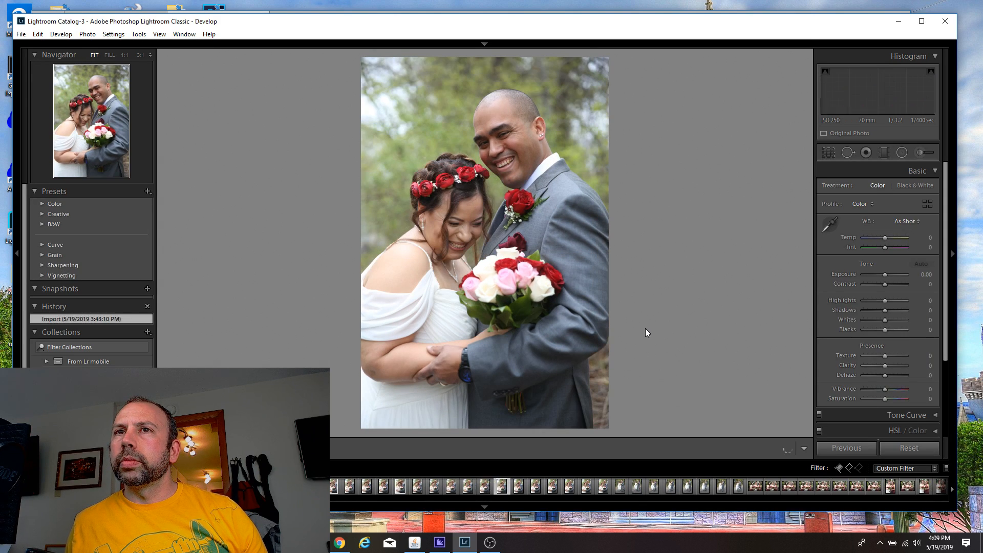
key("Right")
key("Right")
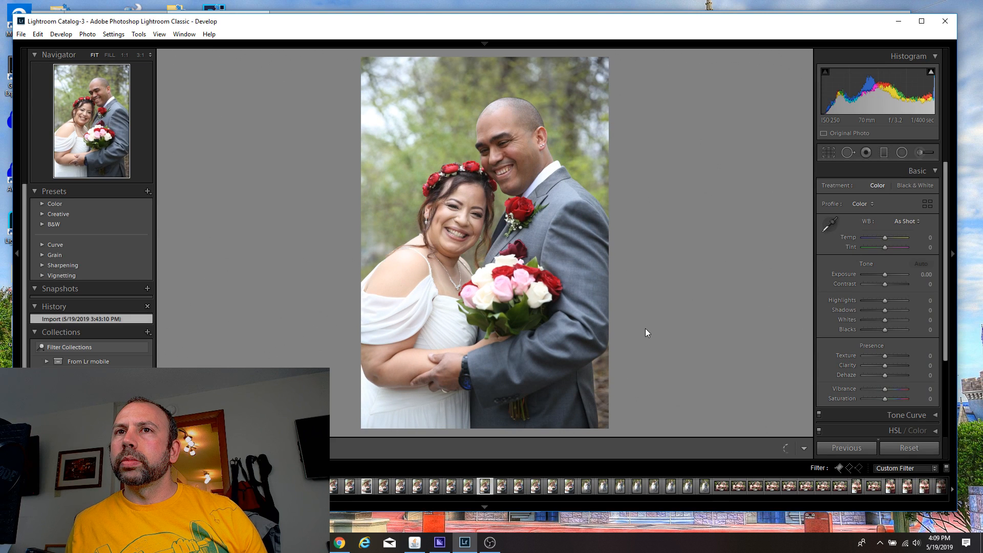
key("Right")
key("Right")
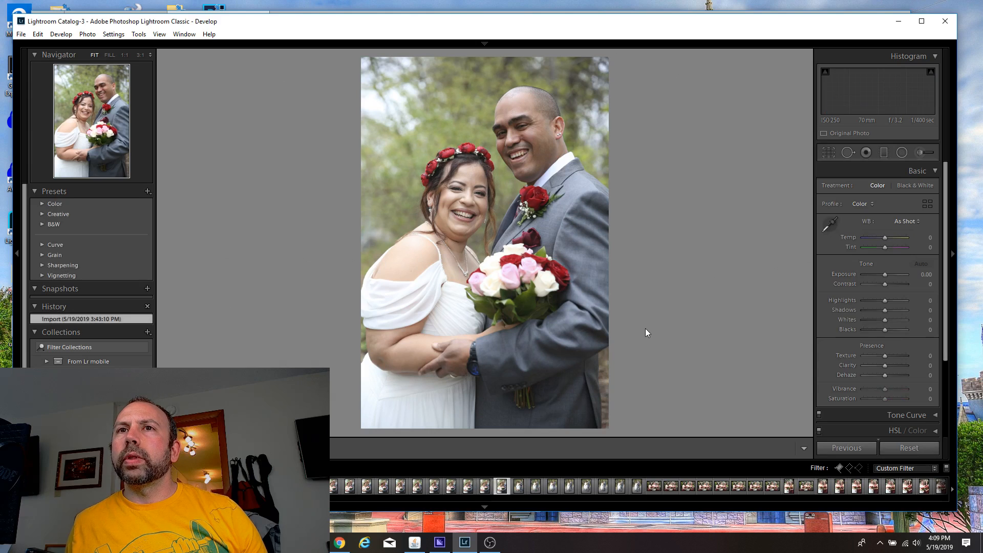
Compare the full-length shots of the couple walking along the wooded path with the bouquet.
key("Right")
key("Right")
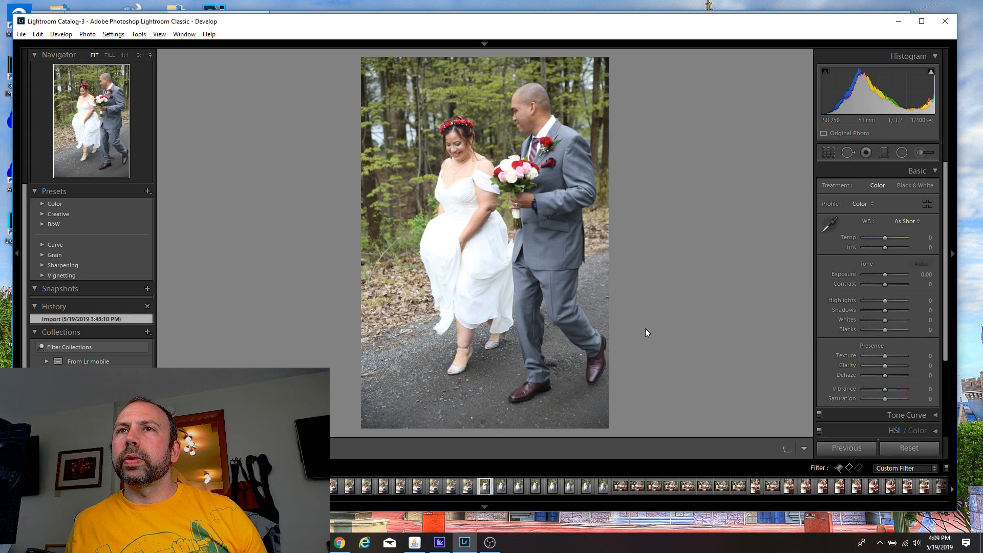
key("Right")
key("Right")
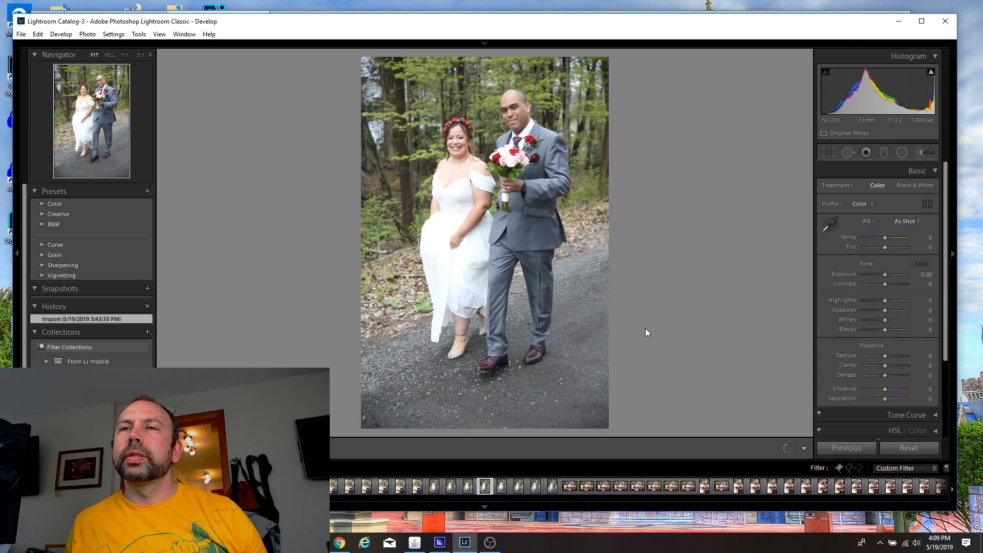
key("Right")
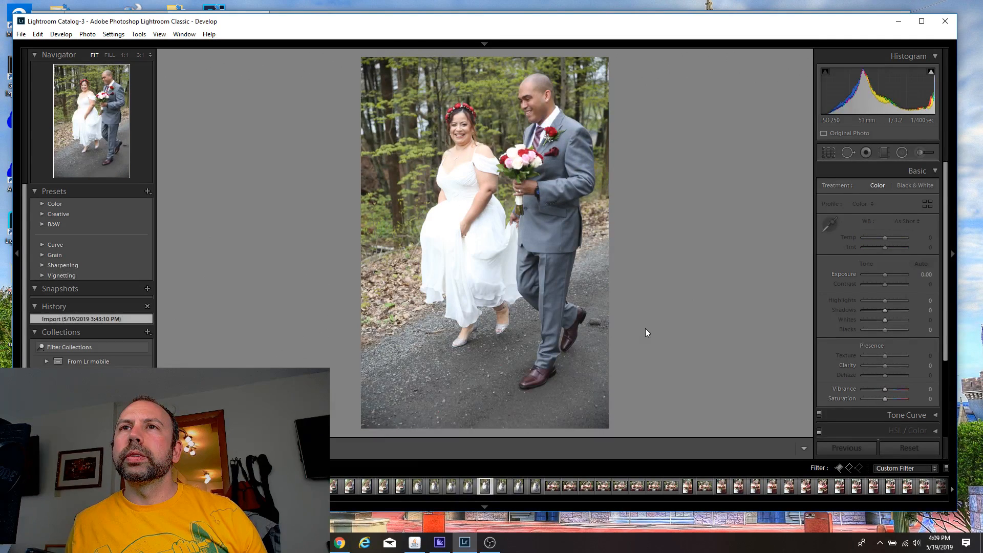
key("Right")
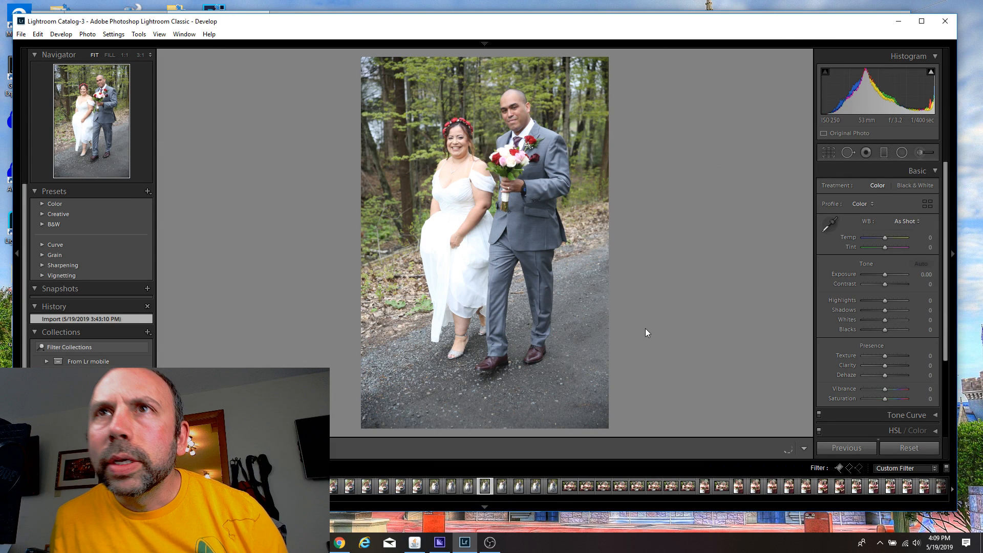
key("Right")
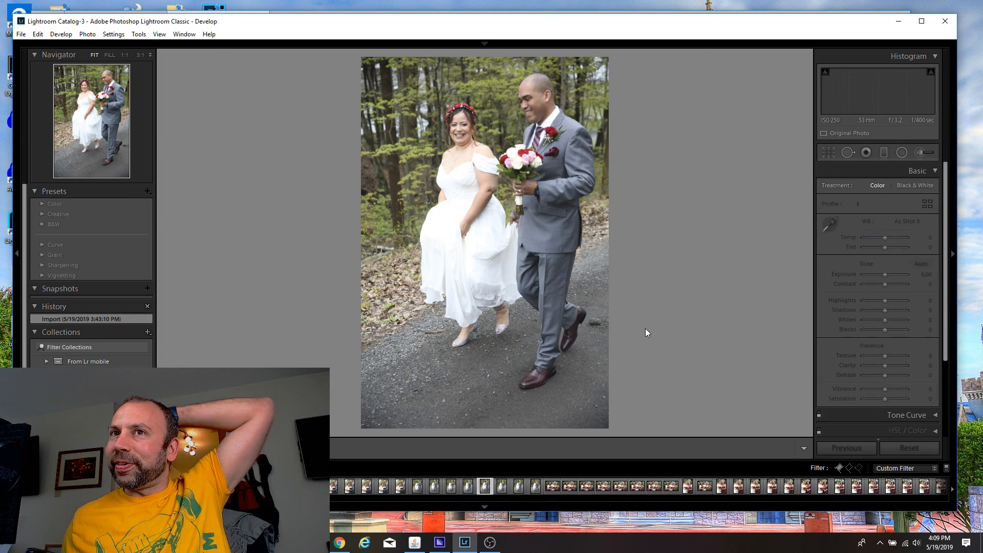
key("Right")
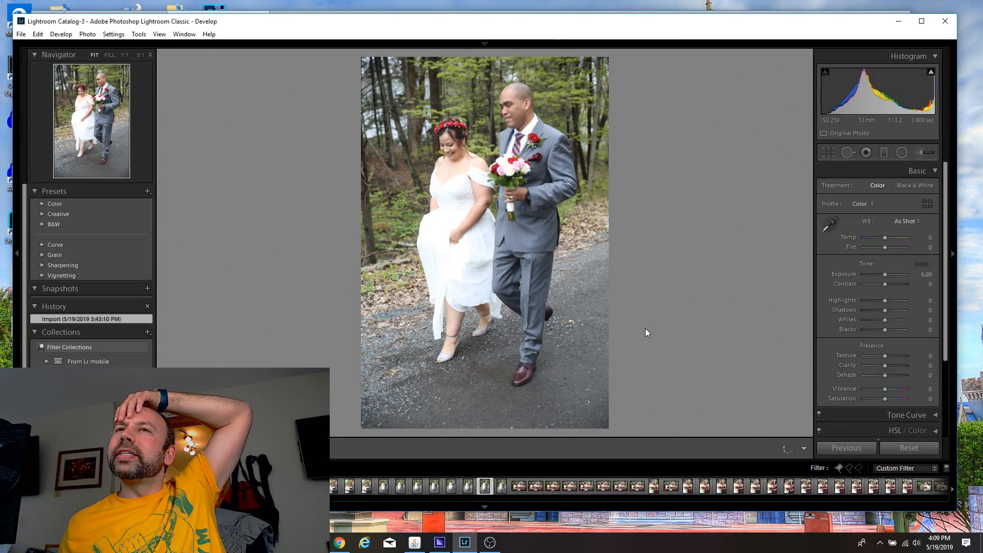
key("Right")
key("Right")
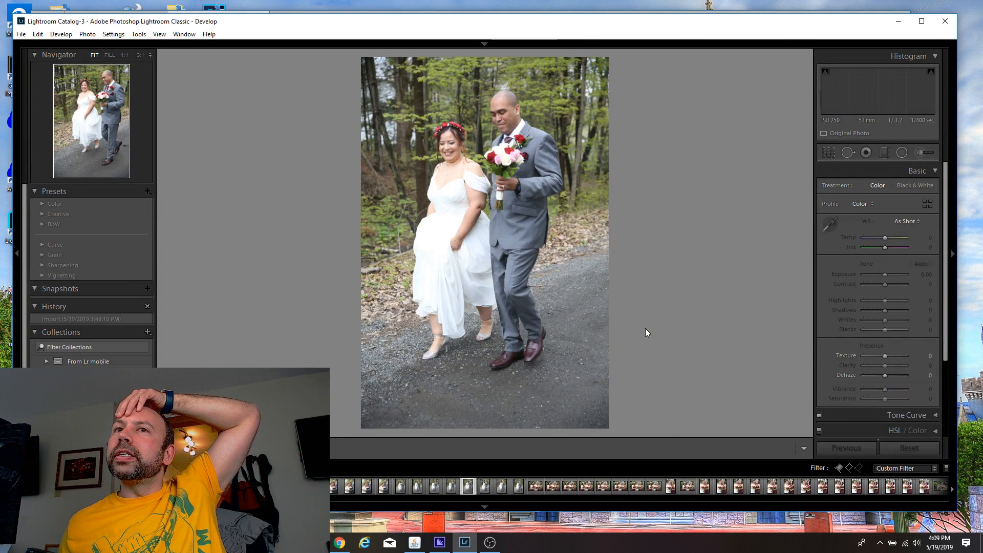
key("Right")
key("Right")
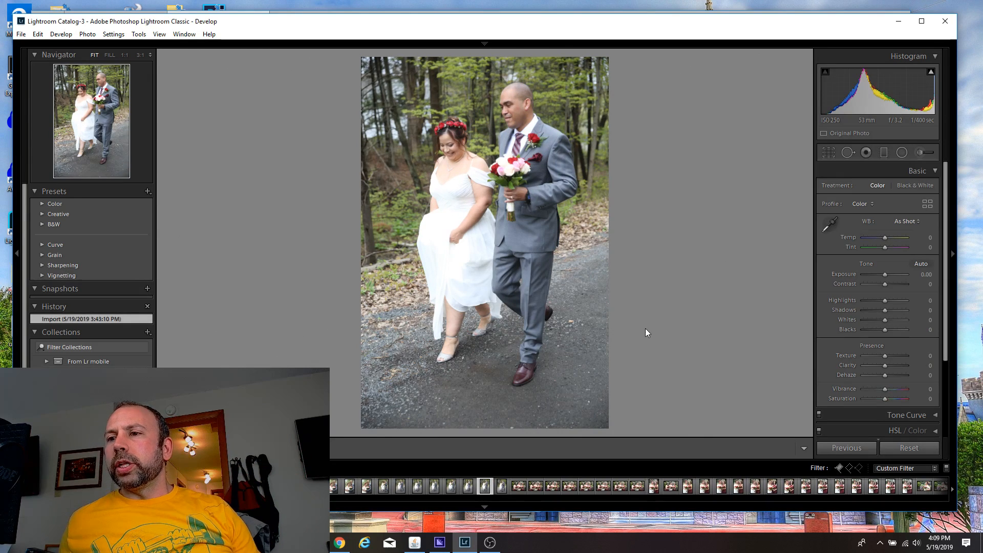
key("Right")
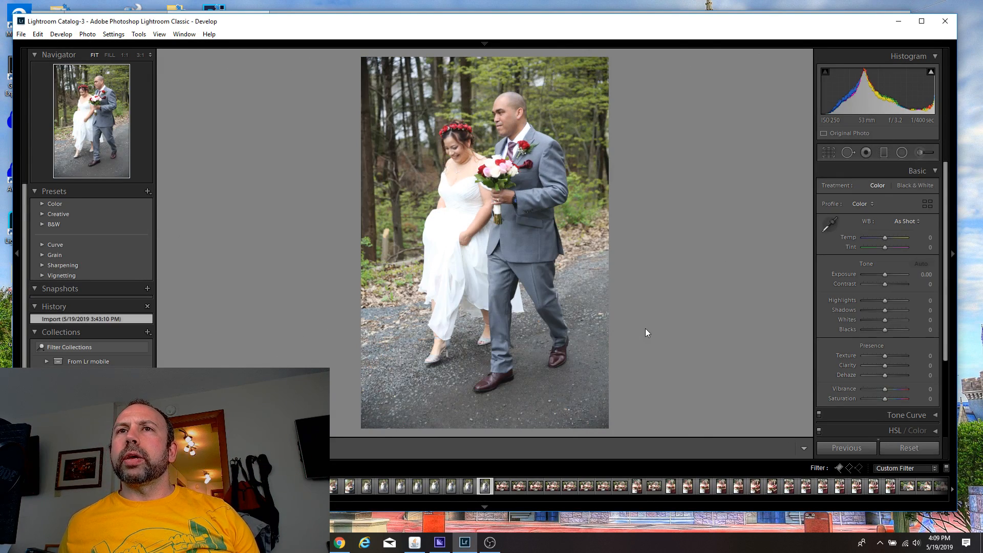
Compare the first two portraits of the bride between two bridesmaids, and flag the first one as a pick.
key("Right")
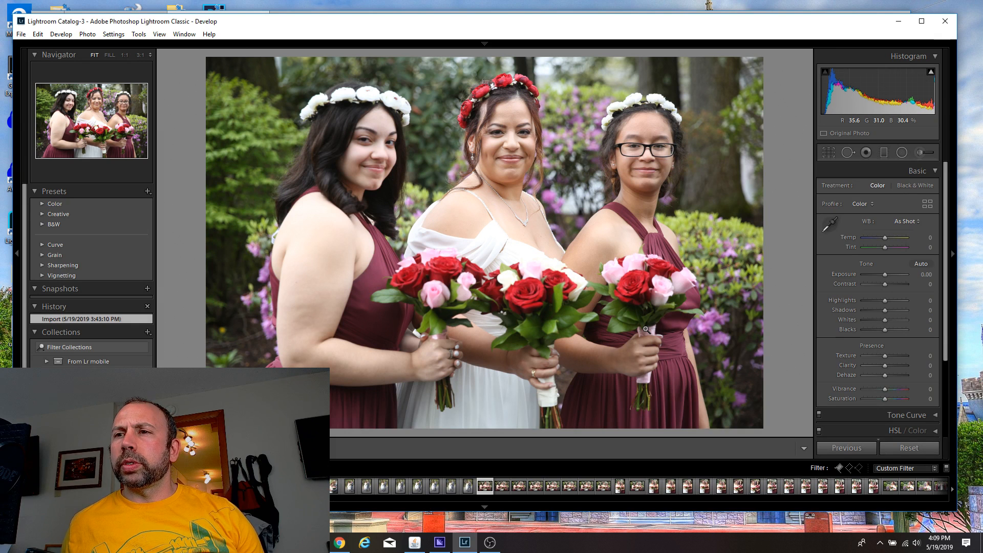
key("Right")
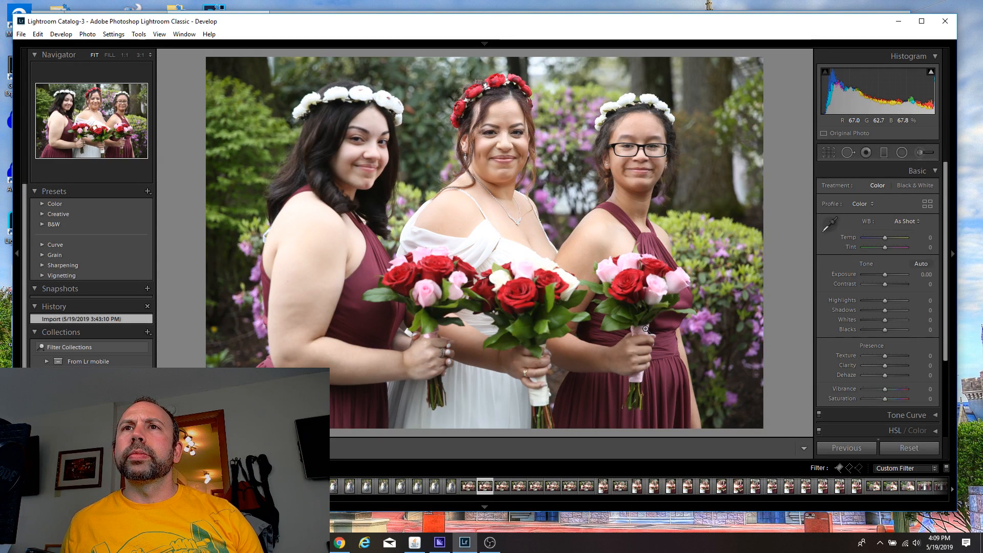
key("Right")
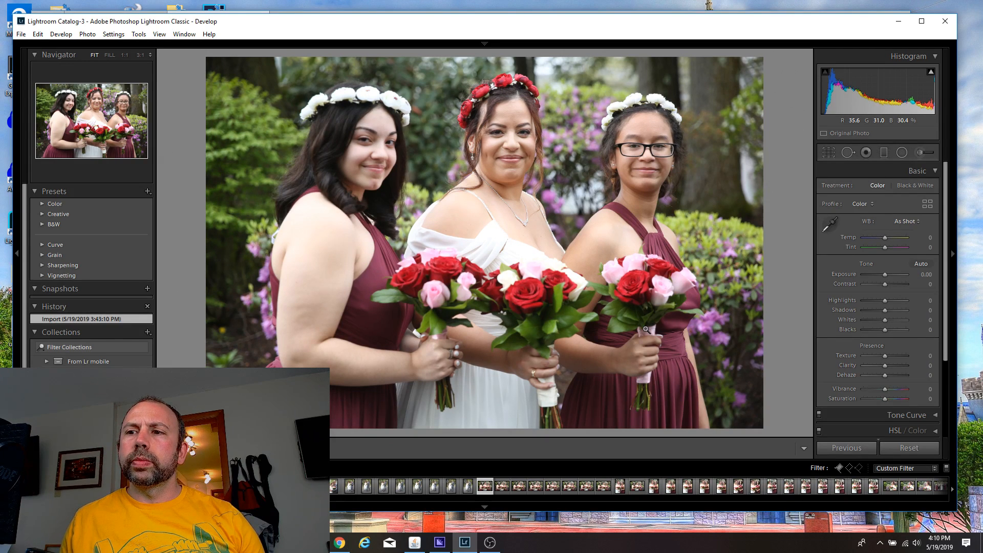
key("p")
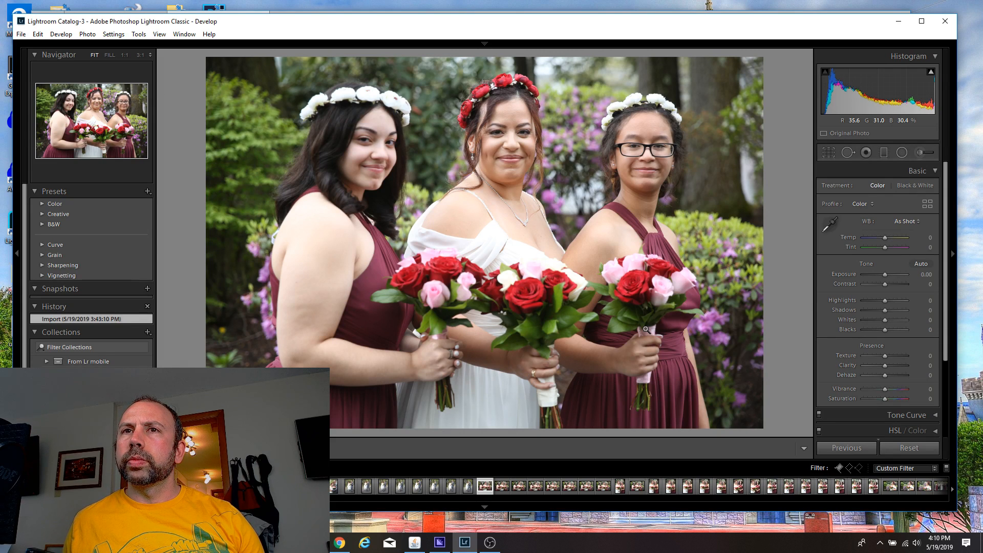
Compare the next portraits of the bride and two bridesmaids holding bouquets against the first ones.
key("Right")
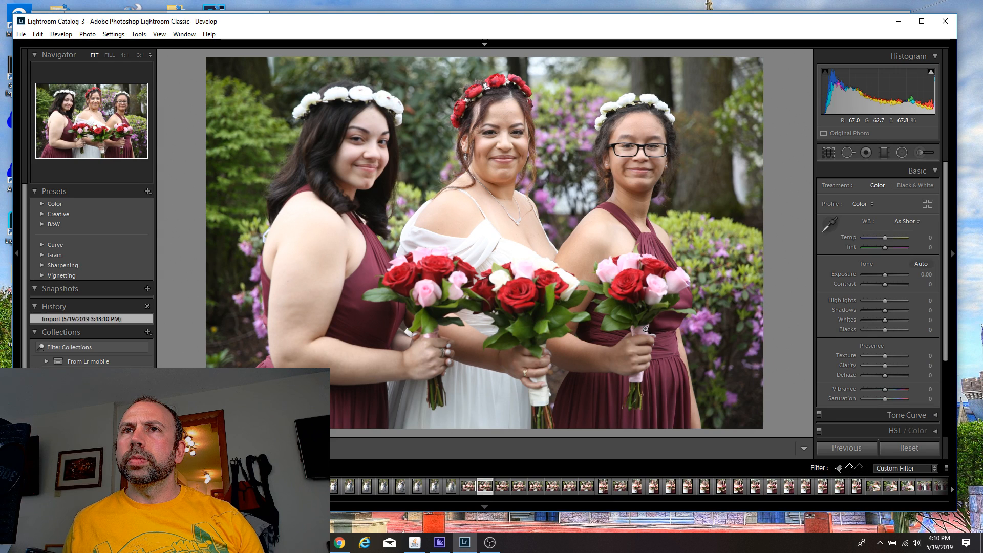
key("Right")
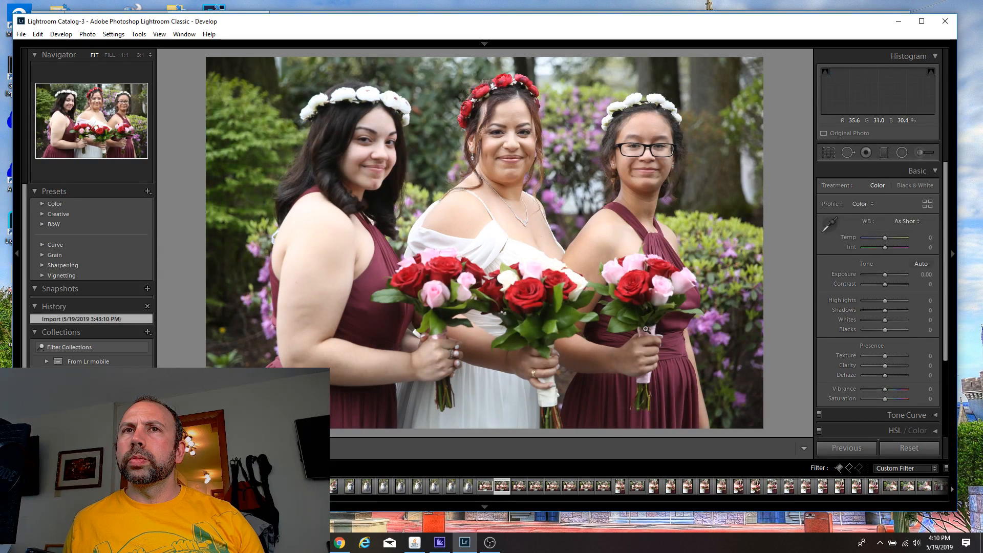
key("Right")
key("Right")
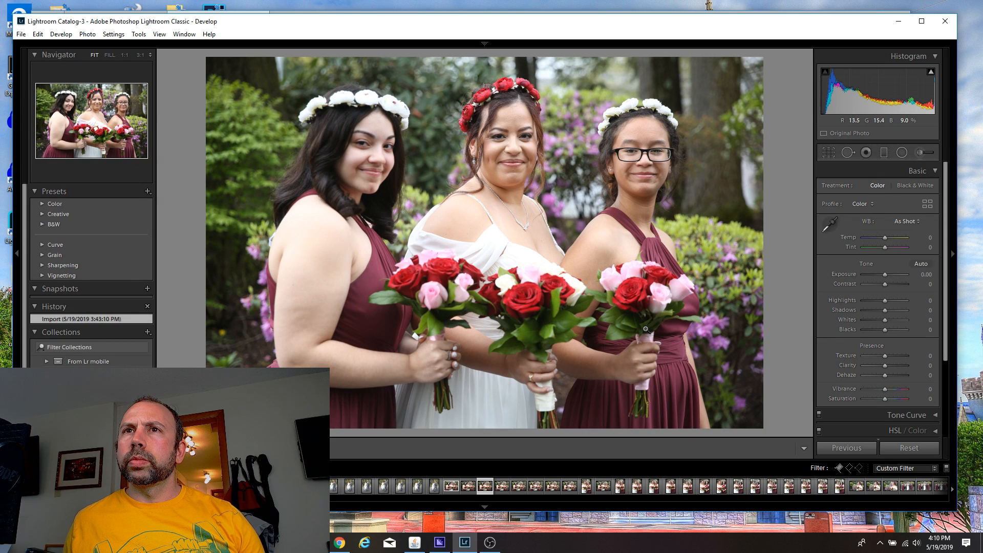
key("Right")
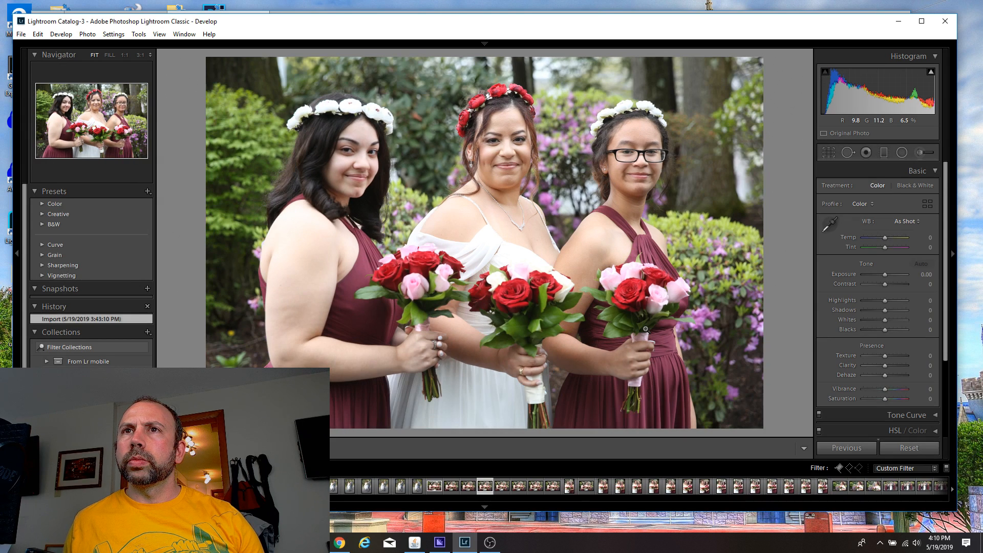
key("Right")
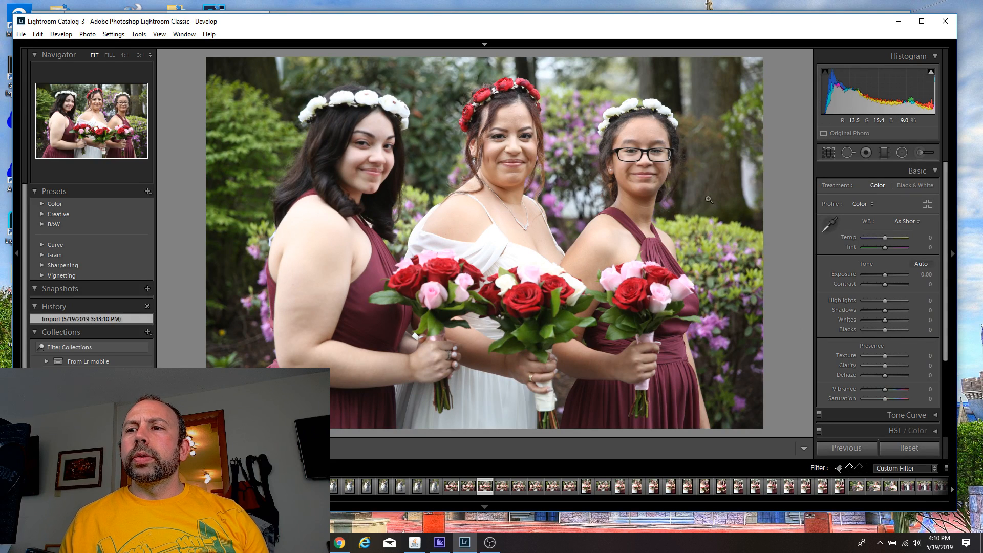
scroll(638, 486, "down", 5)
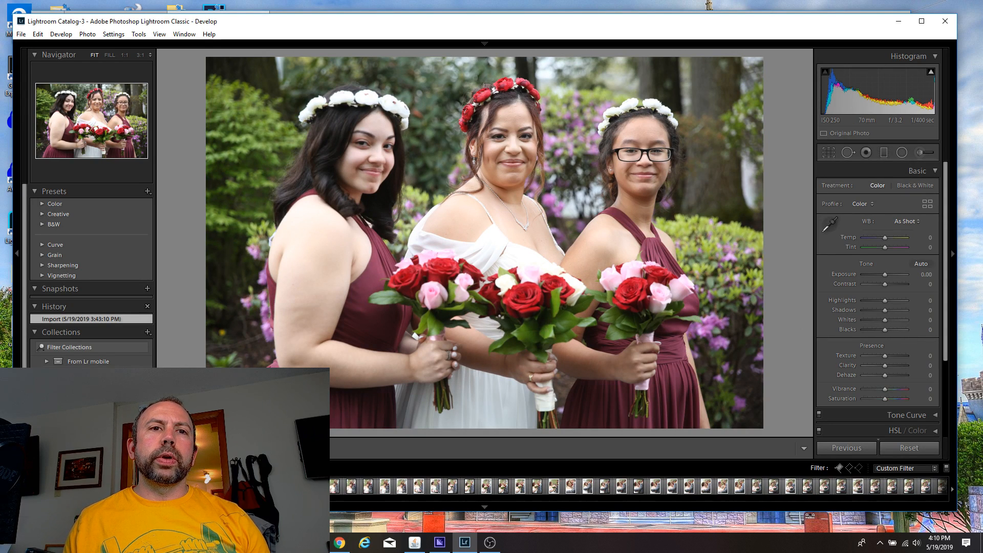
key("ctrl+a")
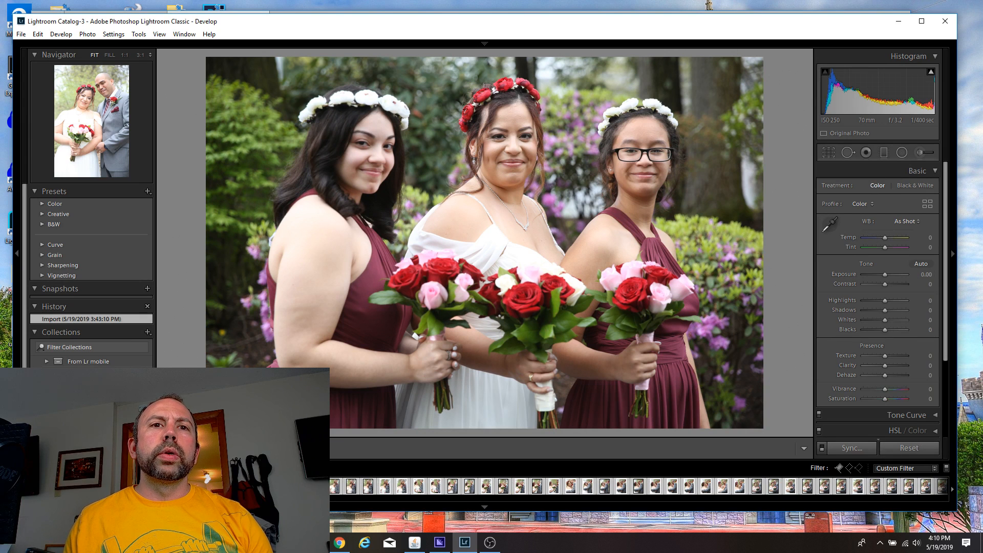
scroll(639, 486, "down", 6)
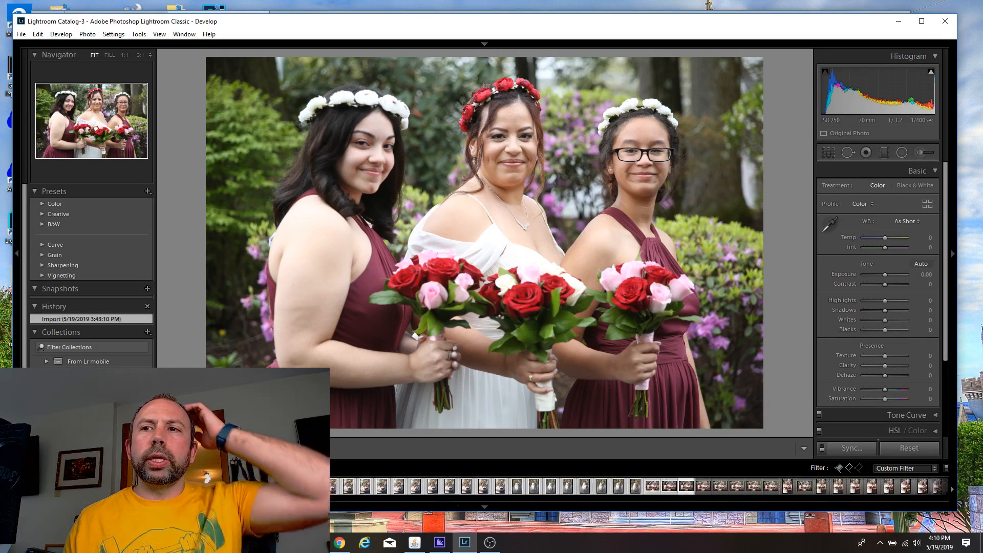
scroll(639, 486, "down", 8)
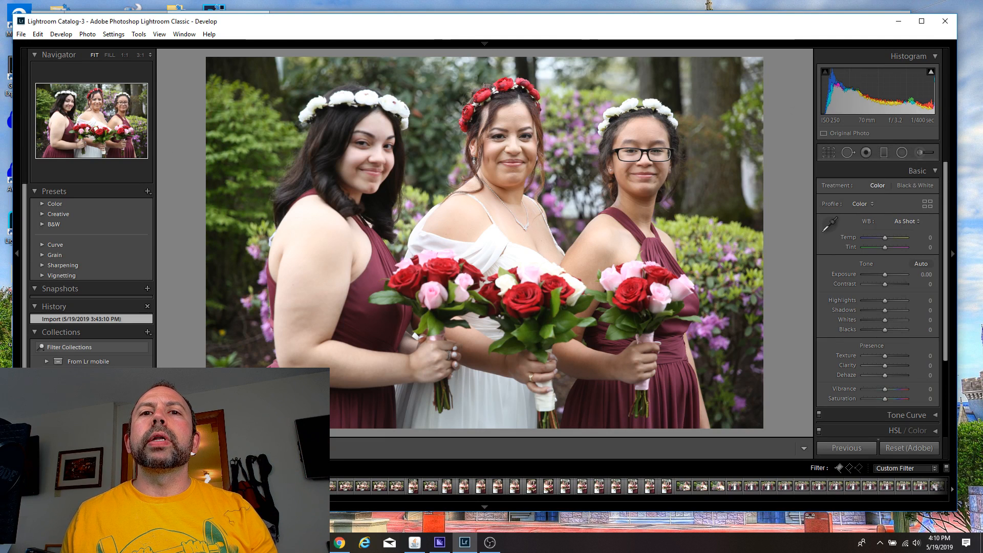
left_click(333, 485)
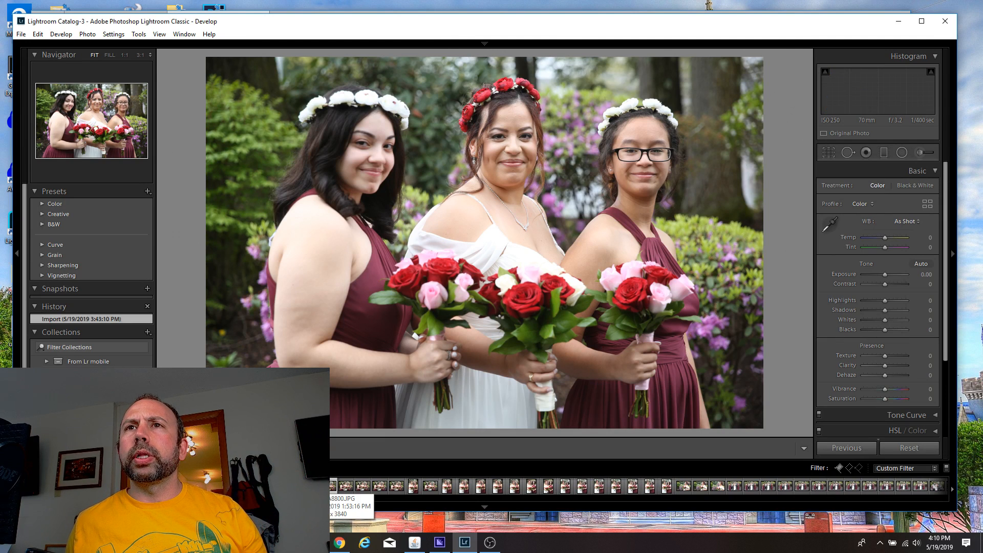
Compare the earlier portraits of the bride between two bridesmaids, alternating between neighbouring frames to judge expressions and poses.
key("Left")
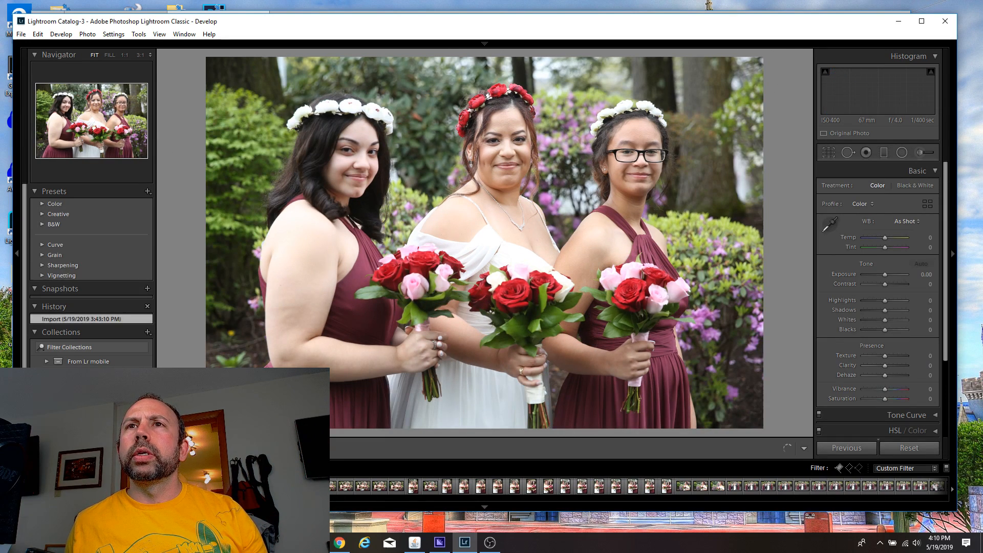
key("Left")
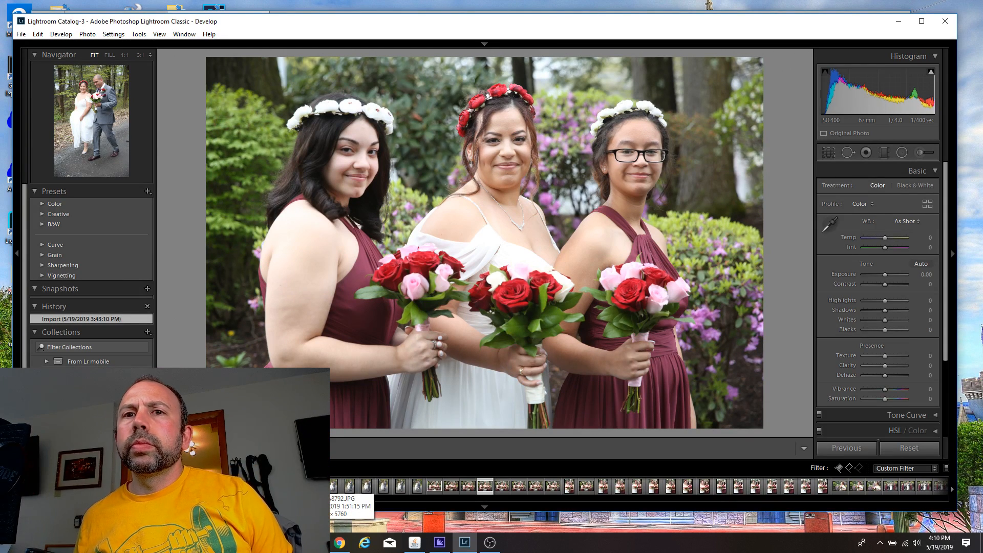
key("Right")
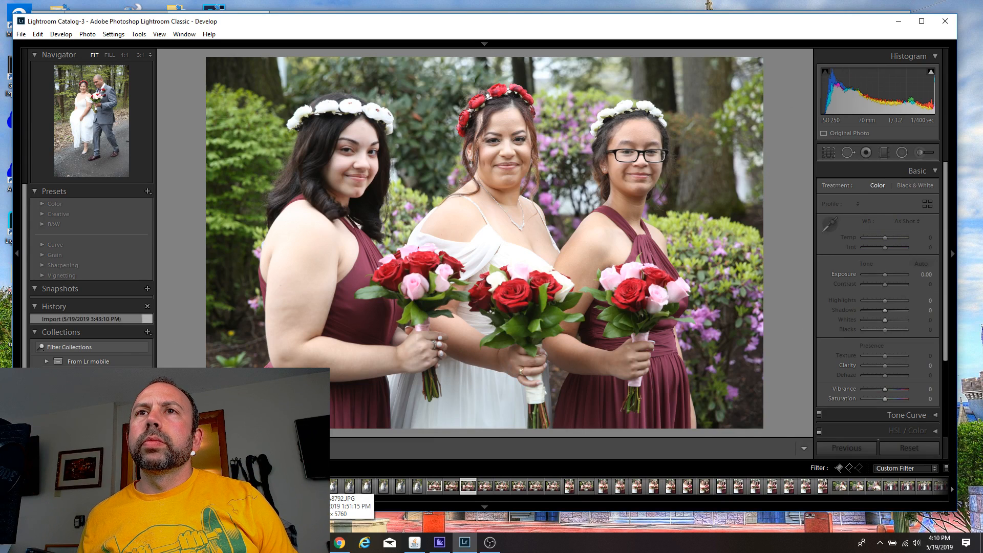
key("Right")
key("Right")
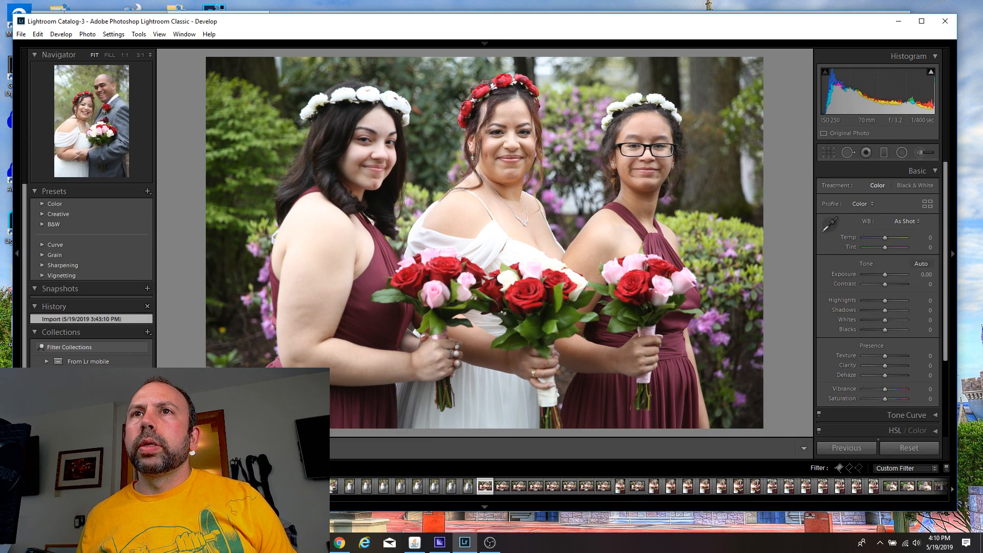
key("Right")
key("Right")
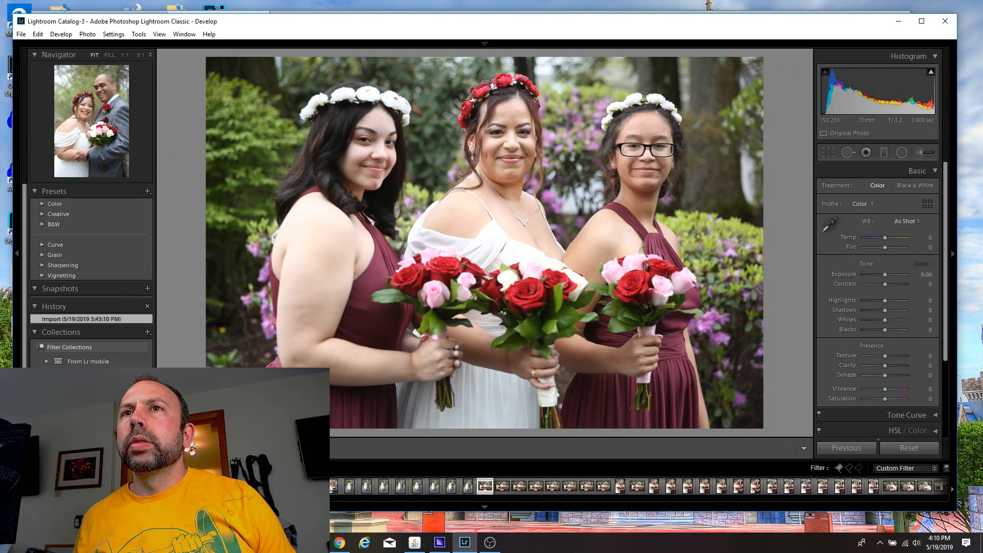
key("Right")
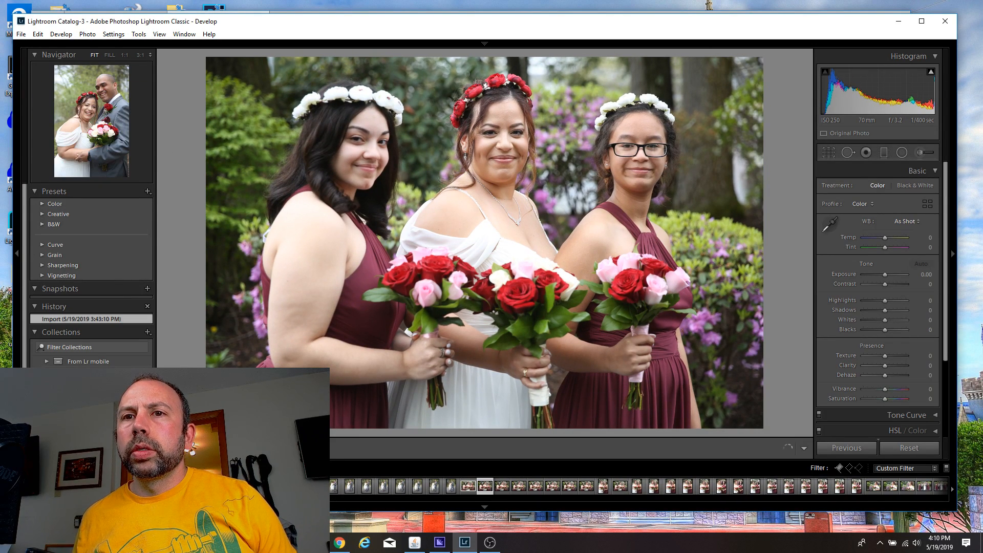
key("Right")
key("Right")
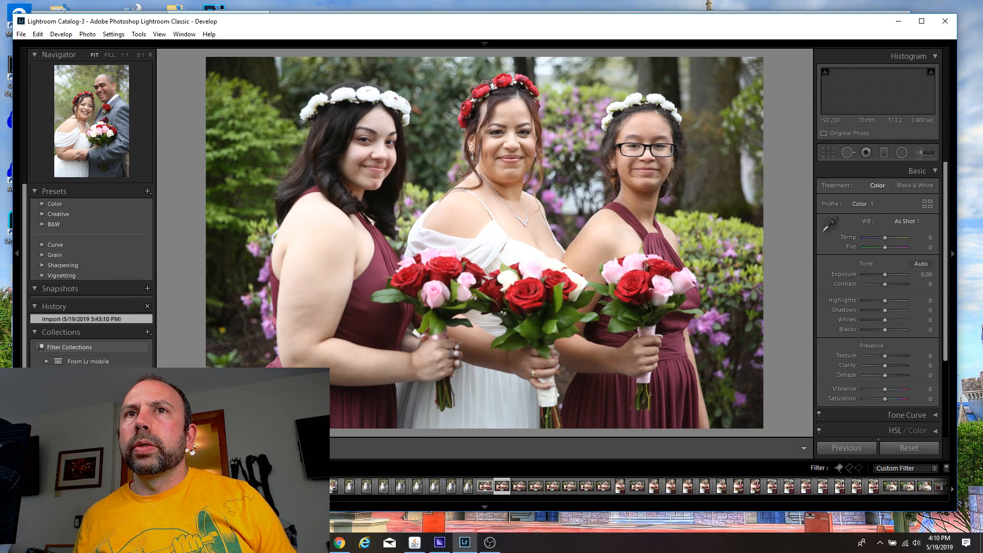
Compare the following trio portraits and flag as a pick the second-to-last one before the bride's portrait with one bridesmaid.
key("Right")
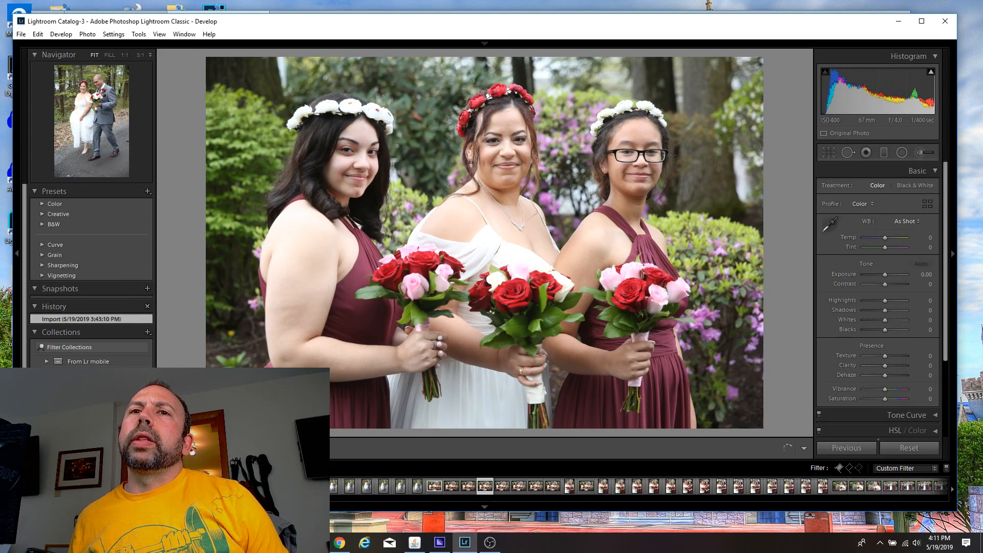
key("Right")
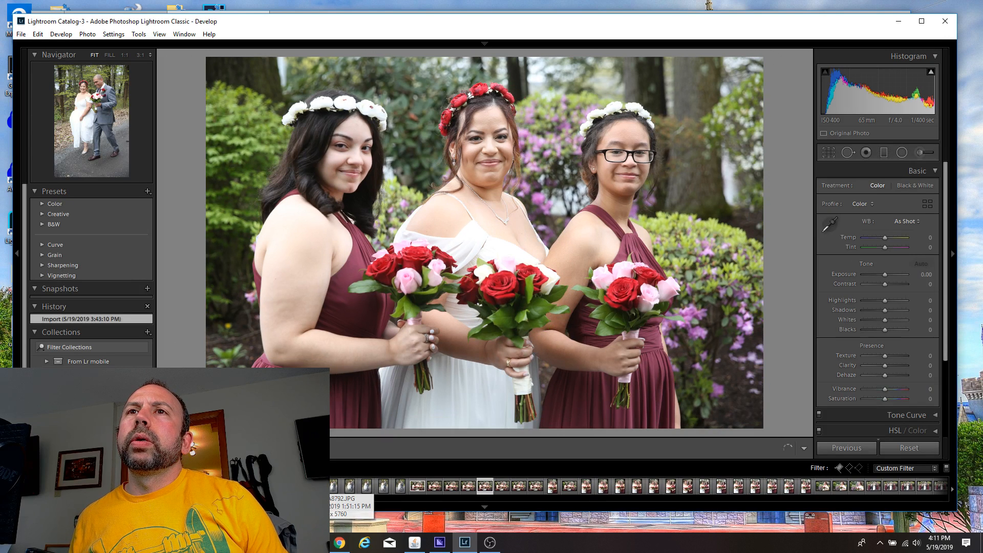
key("Right")
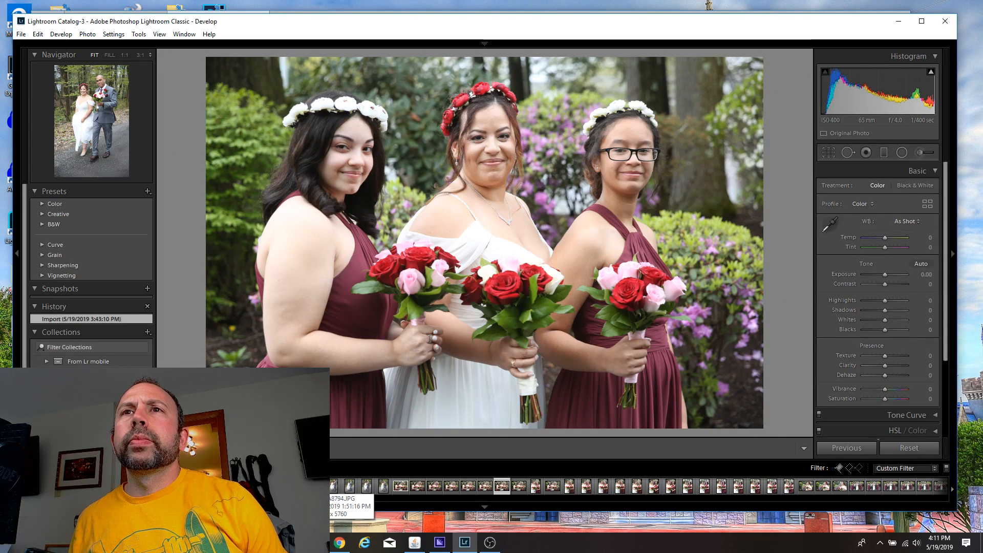
key("Right")
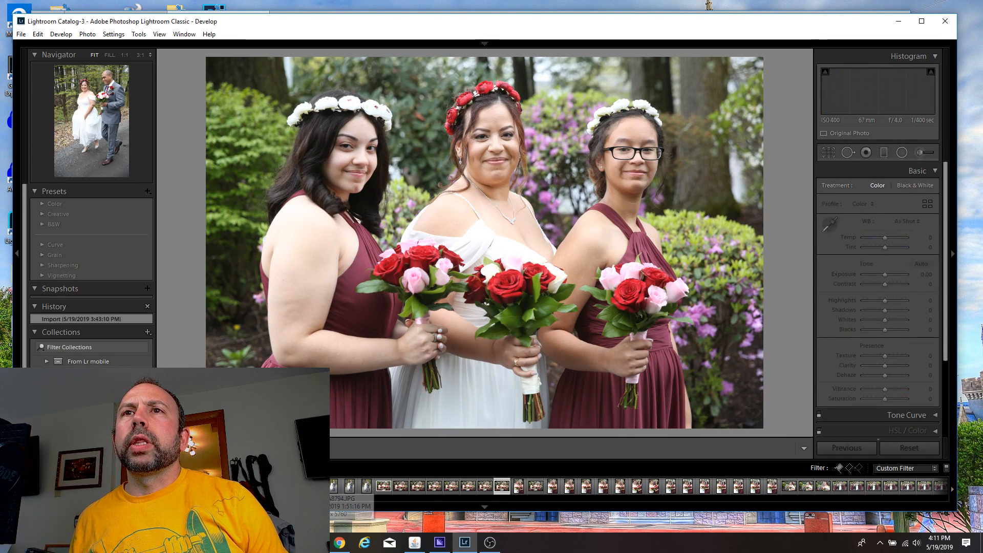
key("Right")
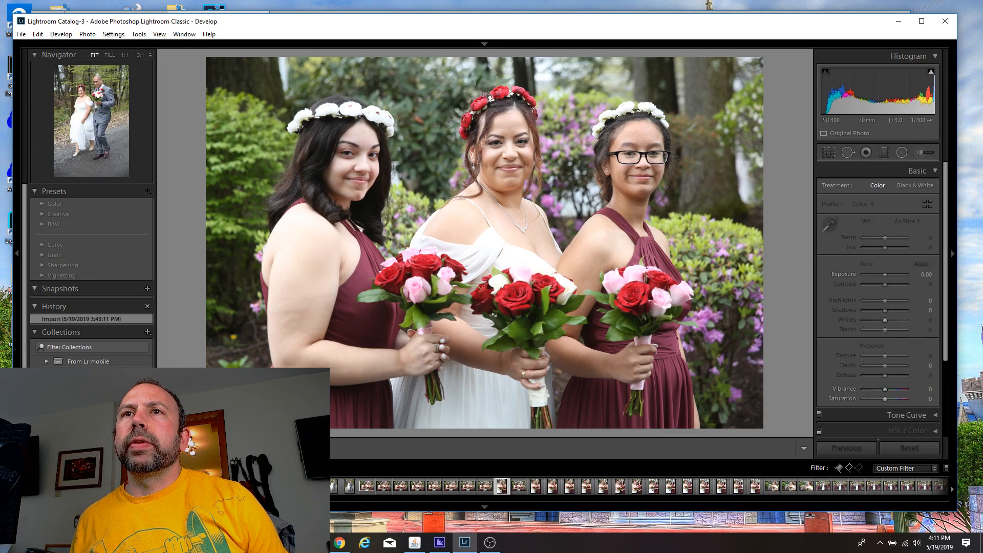
key("Left")
key("Left")
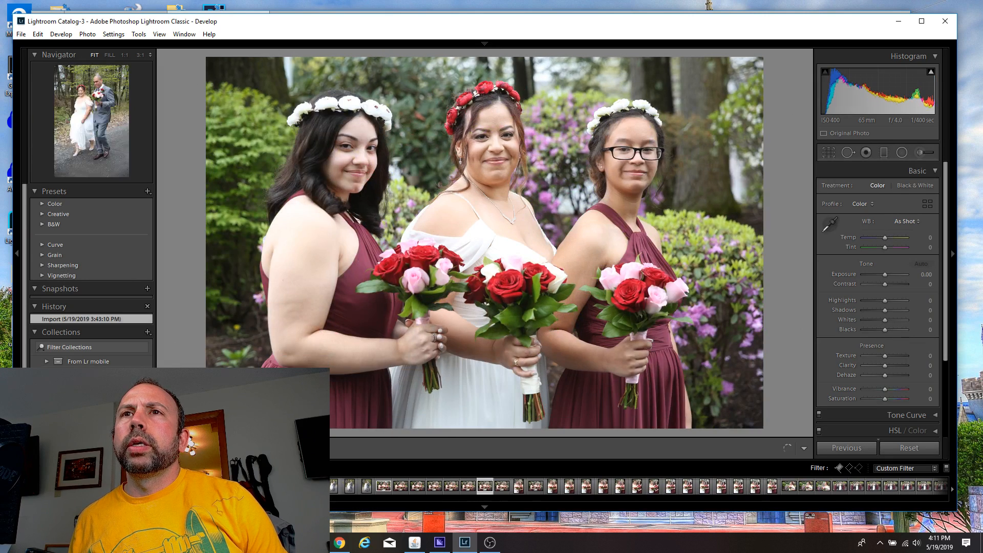
key("p")
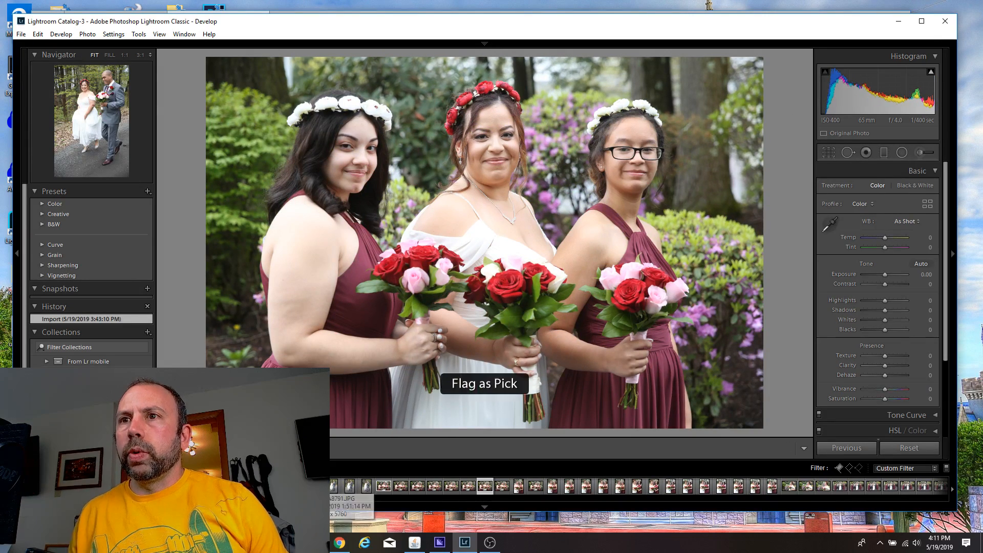
Compare the first vertical portrait of the bride and the bridesmaid in glasses with the neighbouring trio shots, and flag it as a pick.
key("Right")
key("Right")
key("Right")
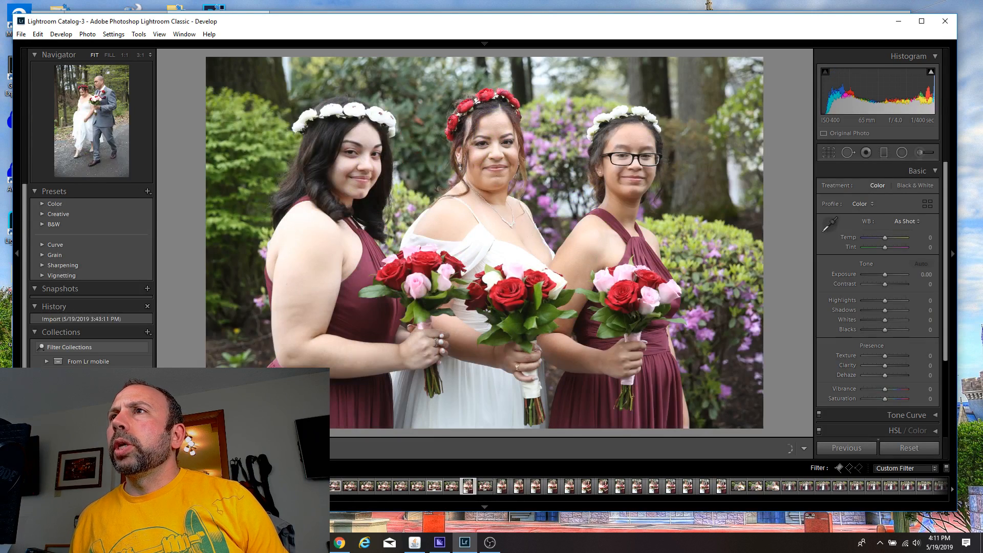
key("Right")
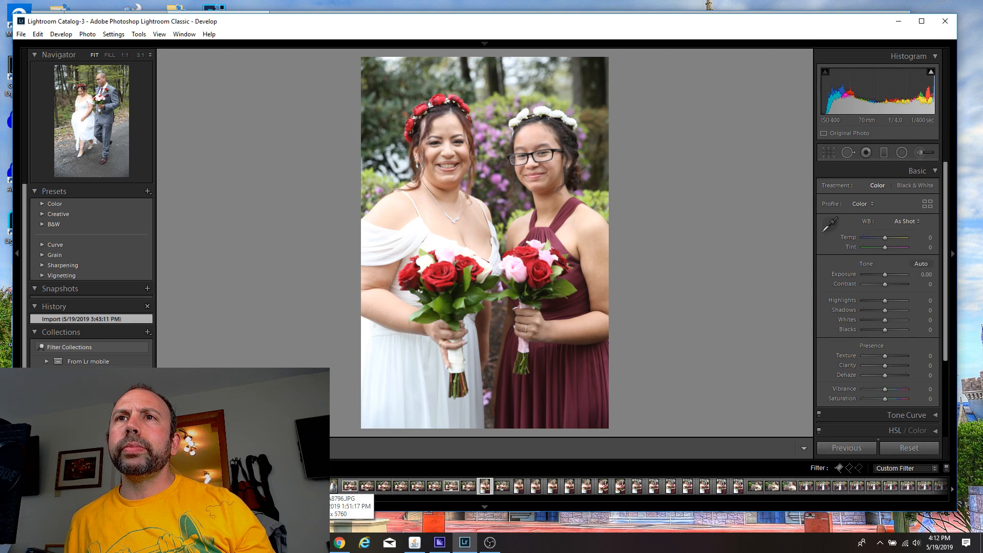
key("Left")
key("Right")
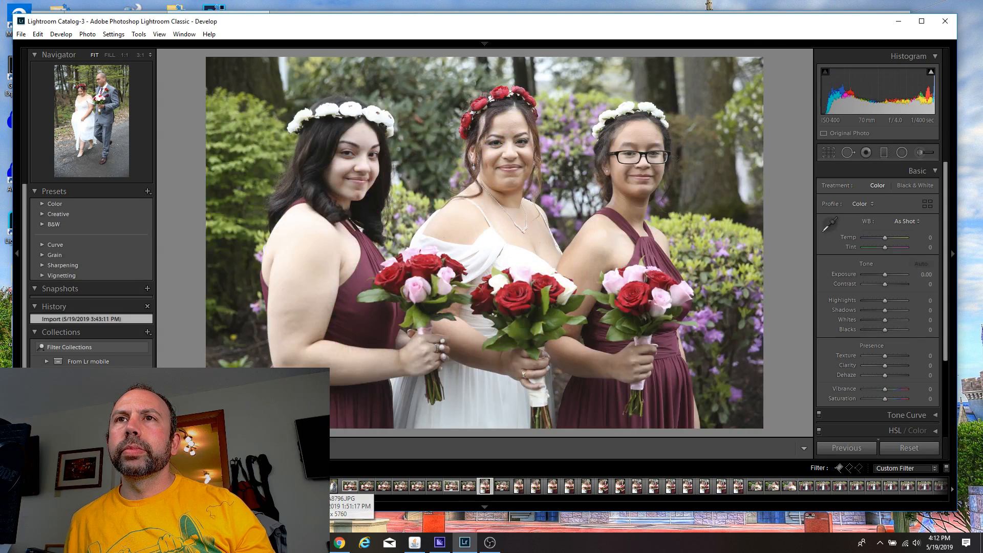
key("Left")
key("Right")
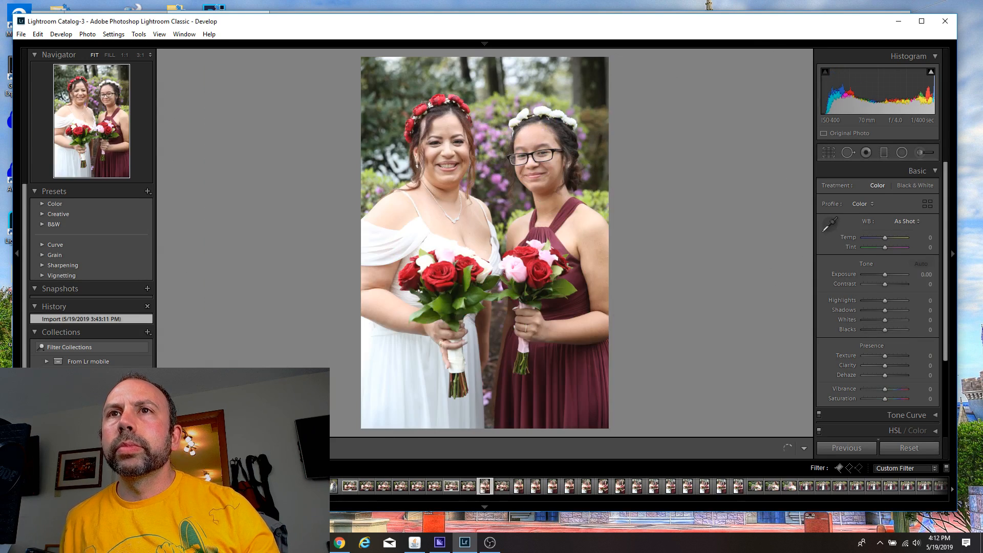
key("Left")
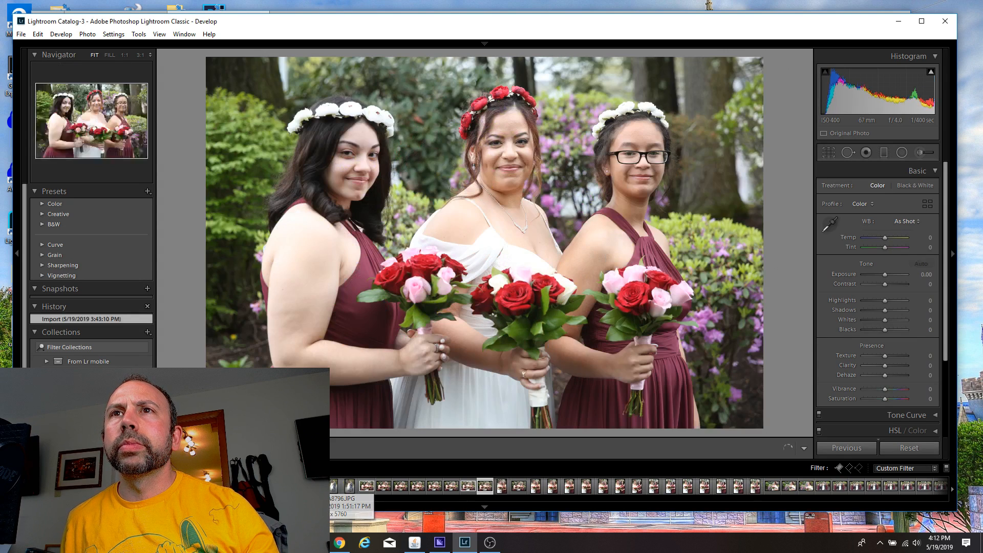
key("Right")
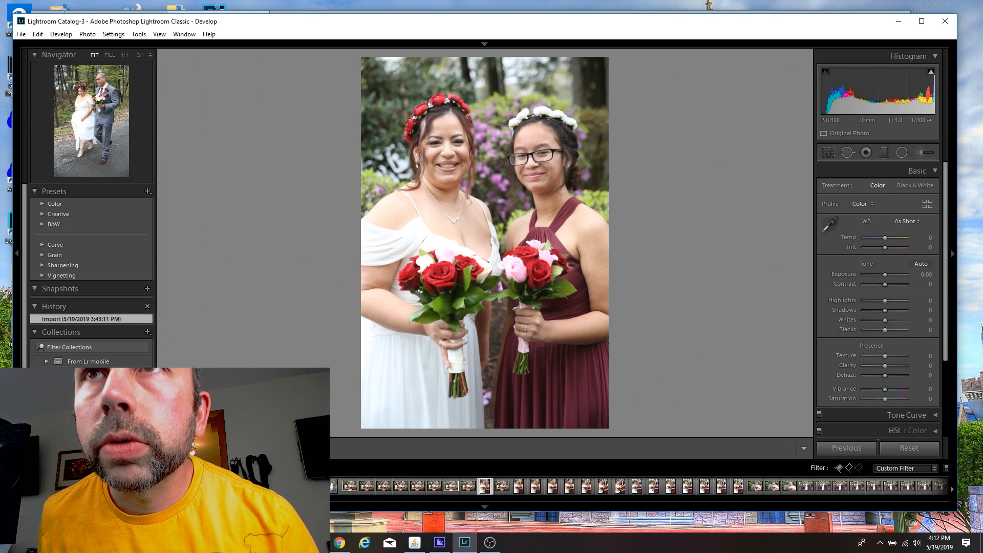
key("p")
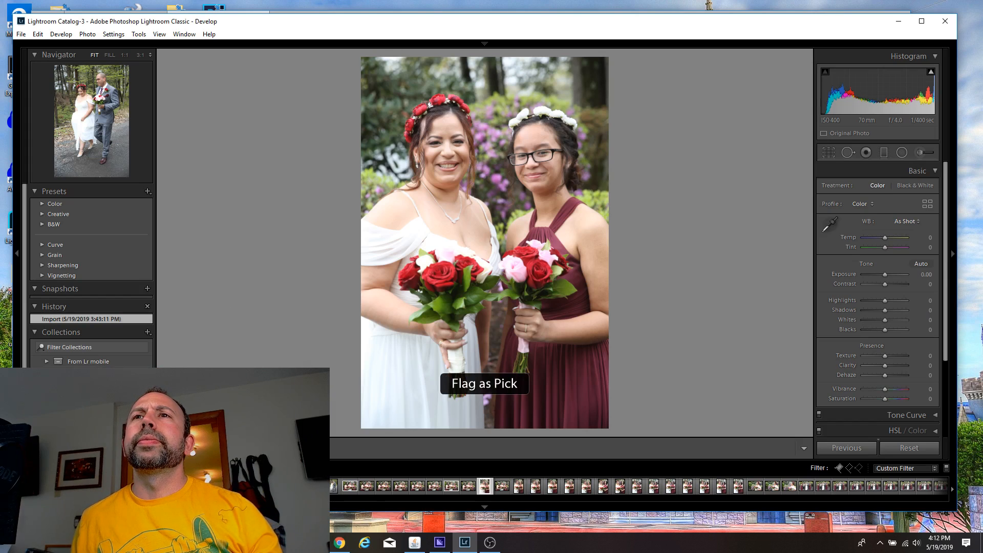
Compare the next vertical portraits of the bride and the bridesmaid in glasses holding bouquets, judging their expressions and poses.
key("Right")
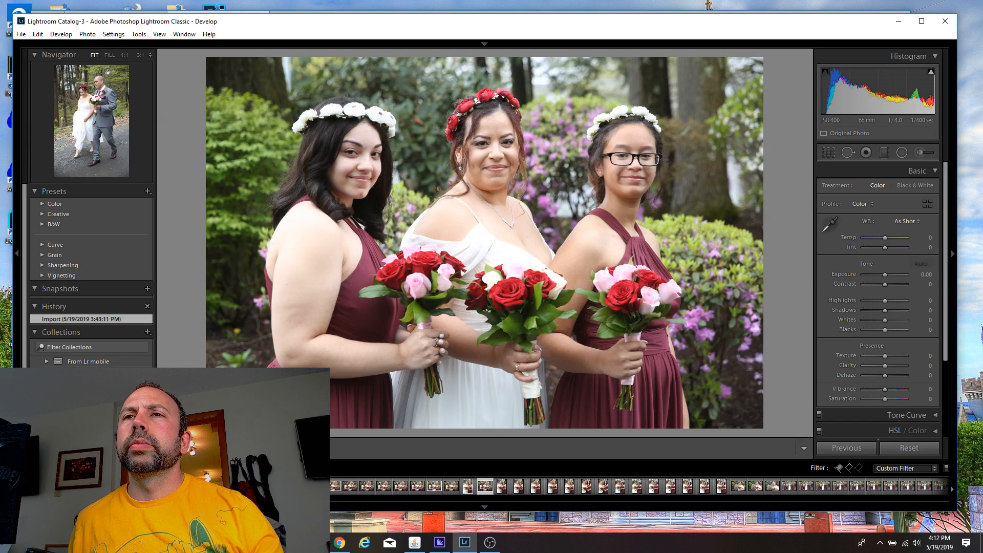
key("Left")
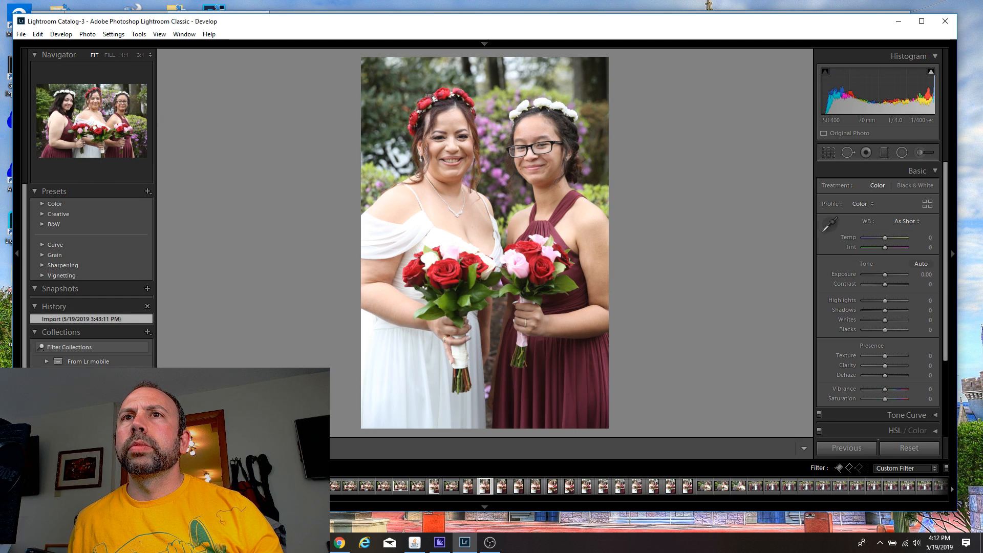
key("Right")
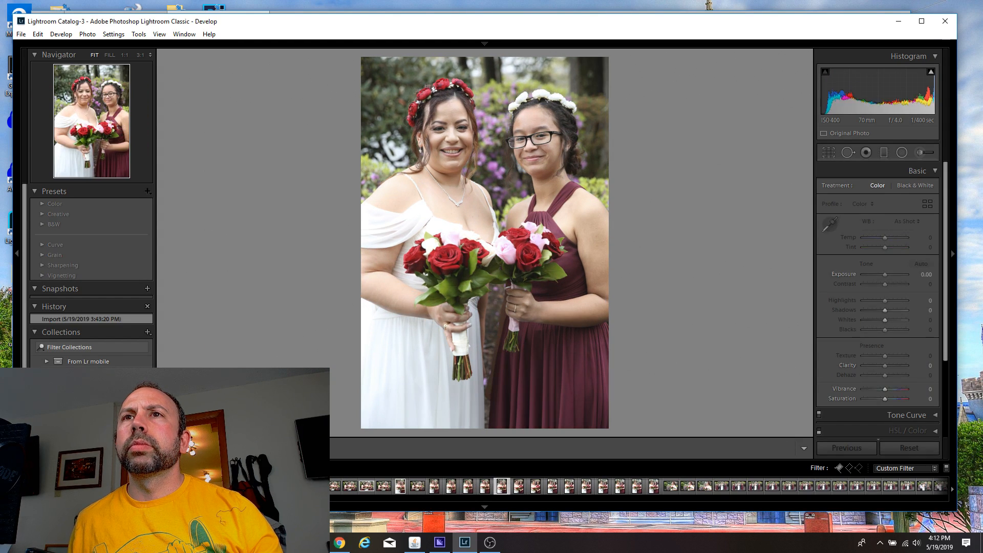
key("Left")
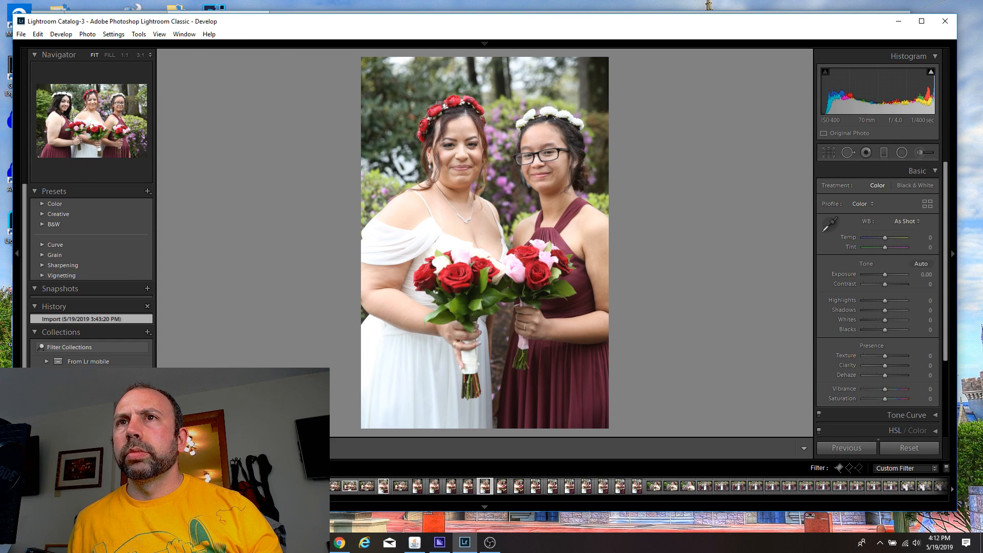
key("Right")
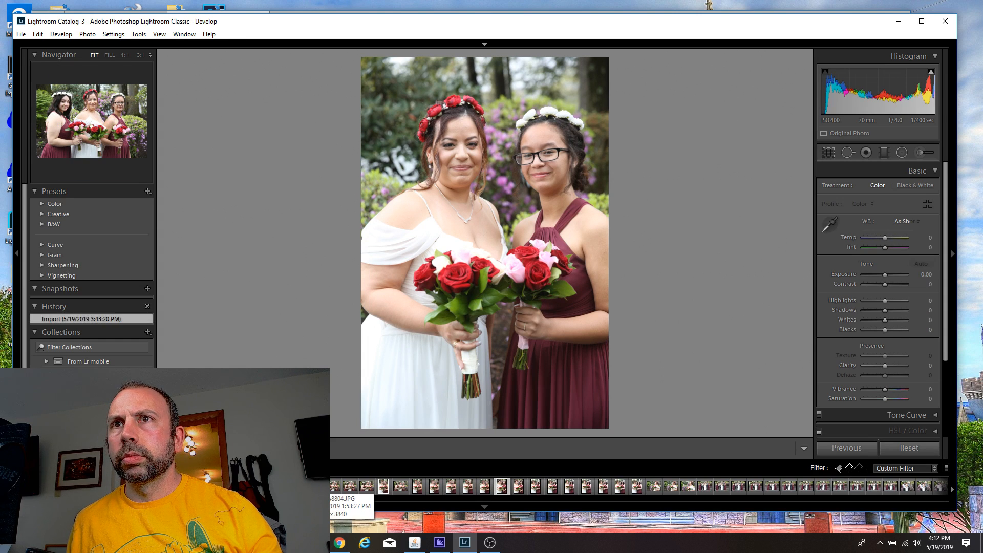
key("Left")
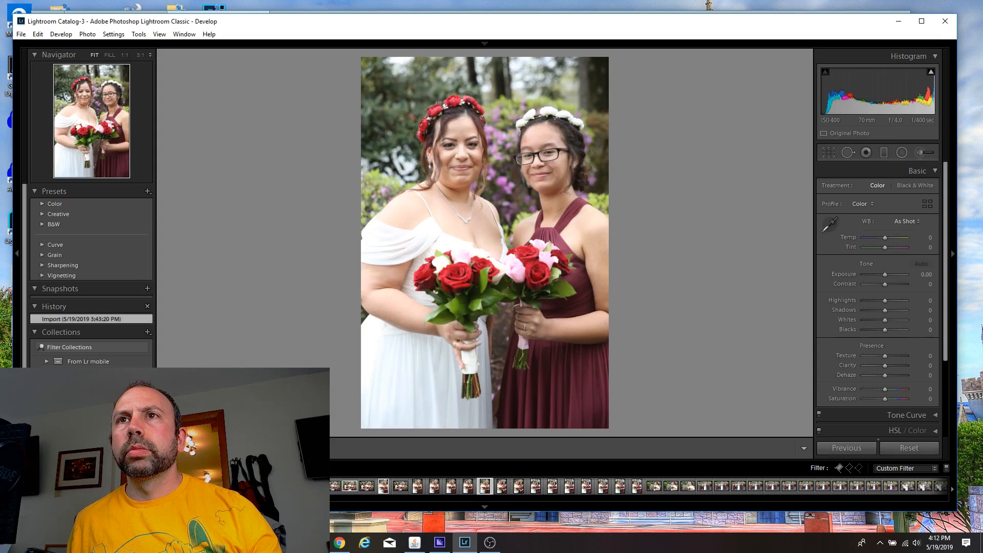
key("Left")
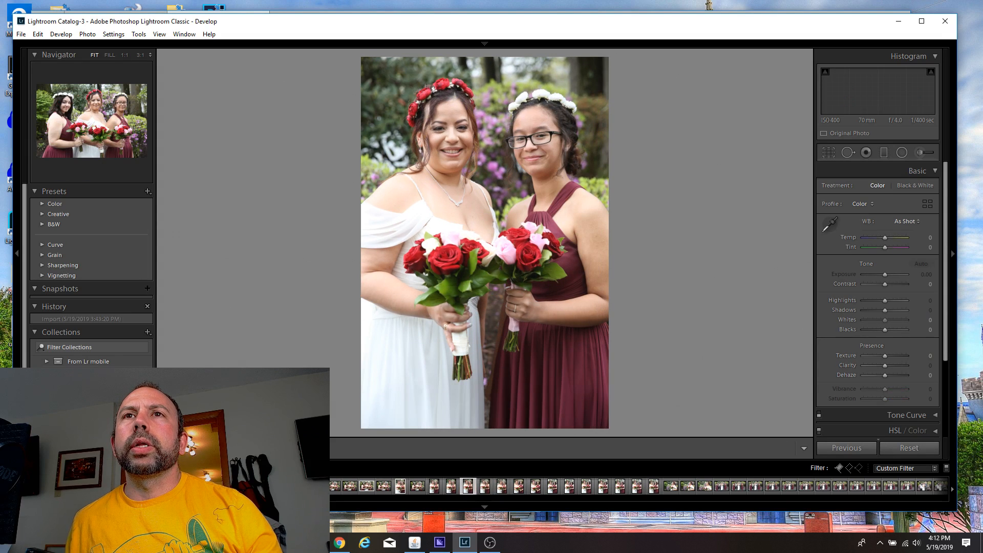
key("Left")
key("Left")
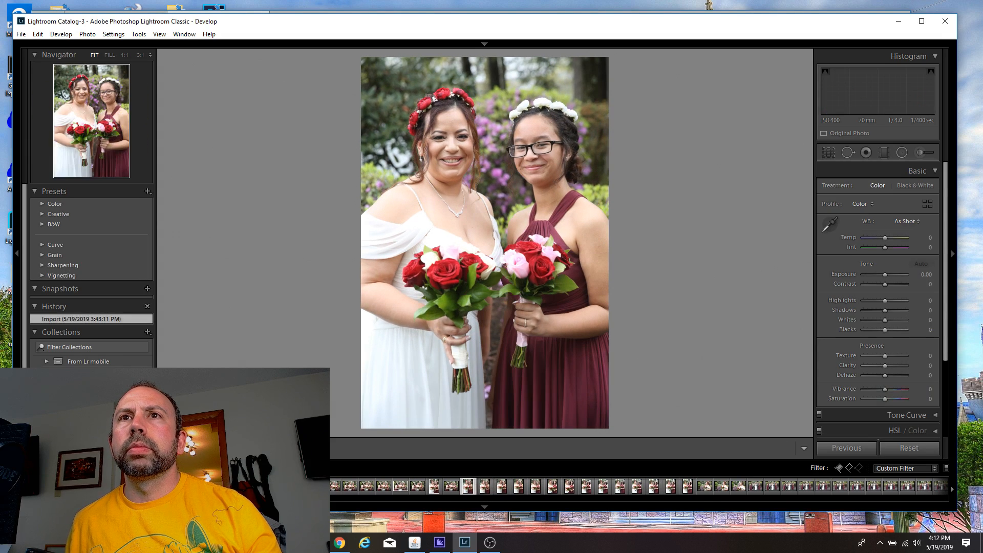
key("Left")
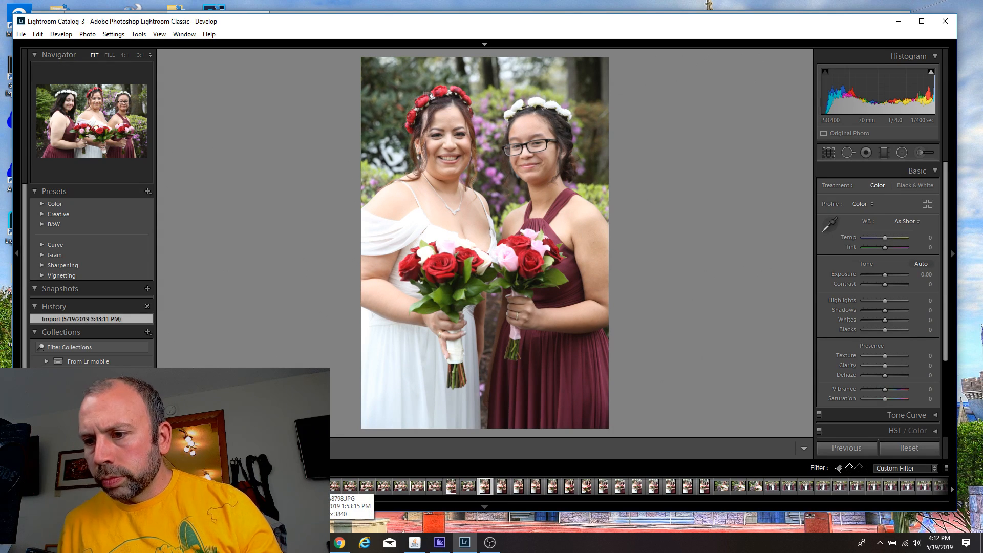
Alternate between two neighbouring vertical portraits of the bride and the bridesmaid in glasses to compare their expressions.
key("Left")
key("Right")
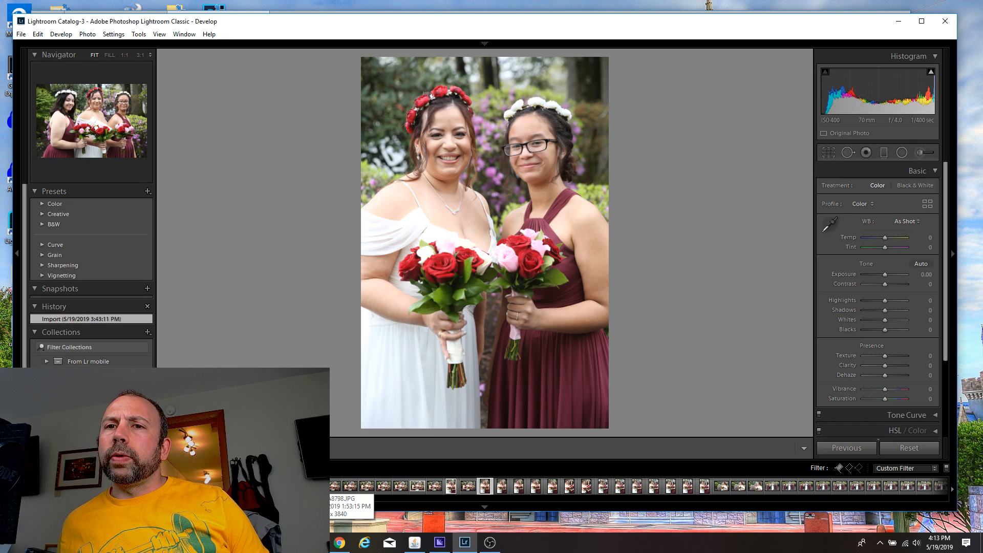
key("Right")
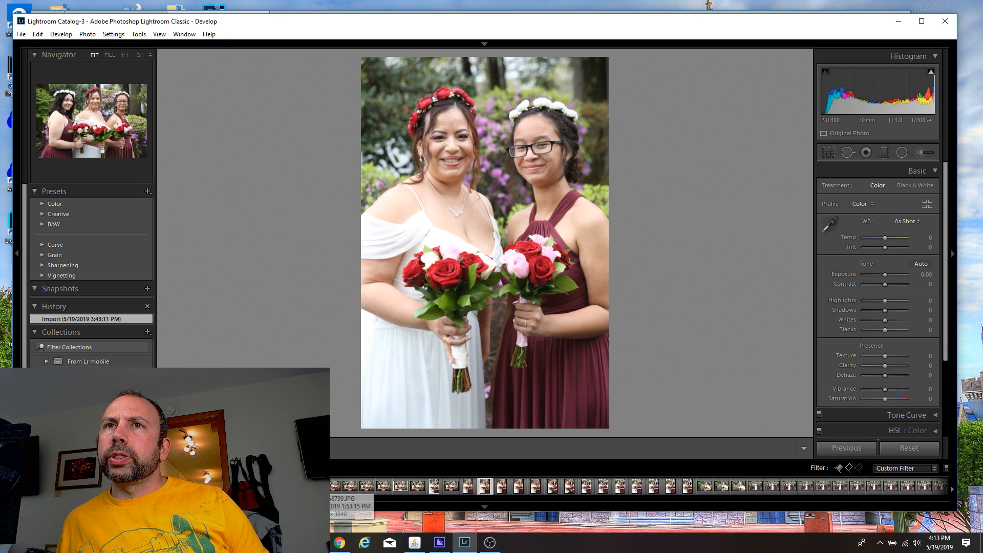
key("Right")
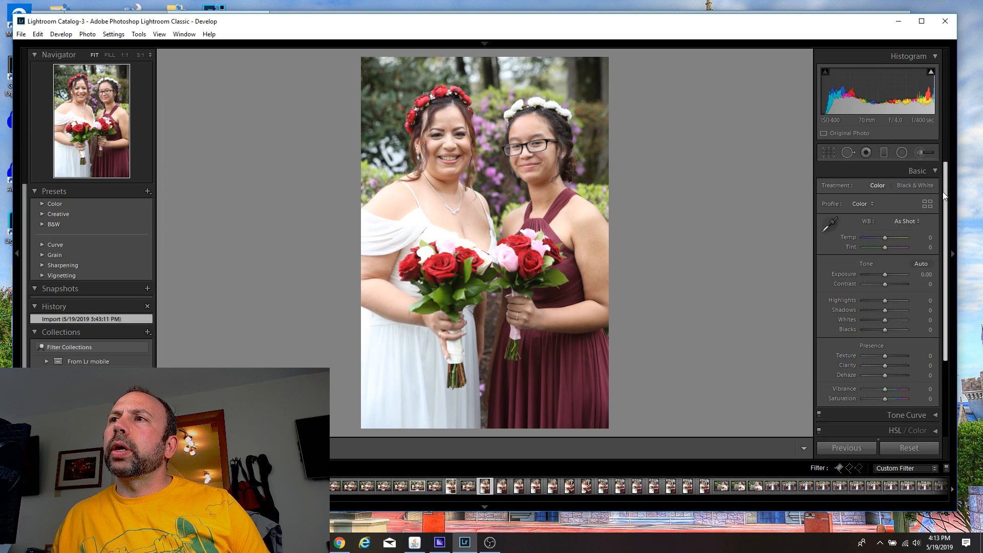
Examine the current portrait's metadata in the Library module for exposure, camera model and lens, and return to Develop.
left_click_drag(944, 233, 944, 312)
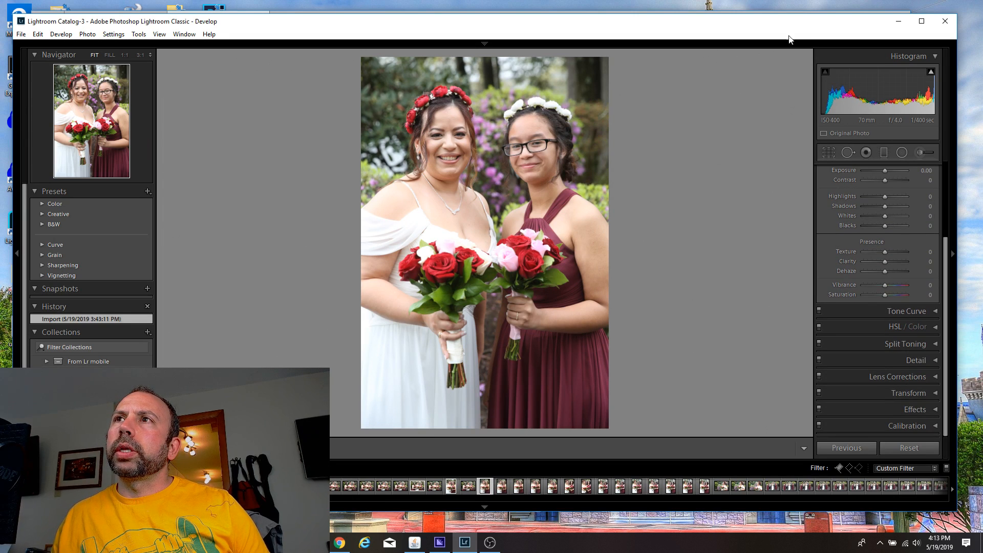
mouse_move(726, 43)
left_click(691, 63)
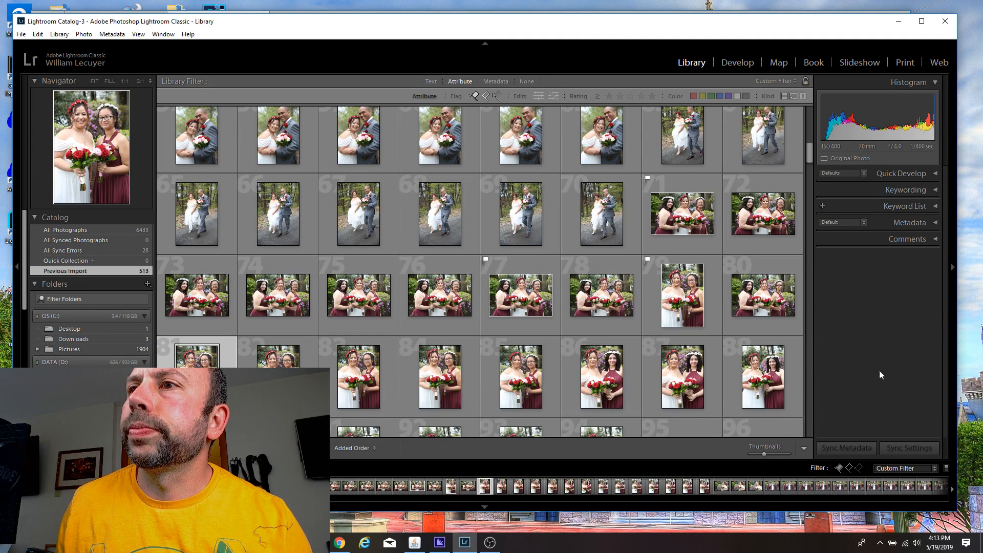
left_click(914, 176)
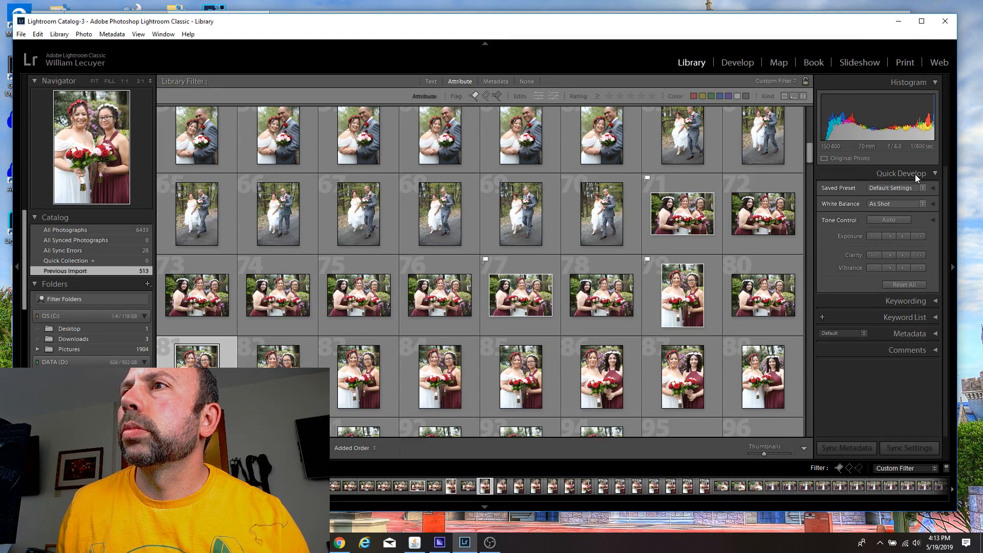
left_click(908, 329)
left_click_drag(944, 264, 945, 300)
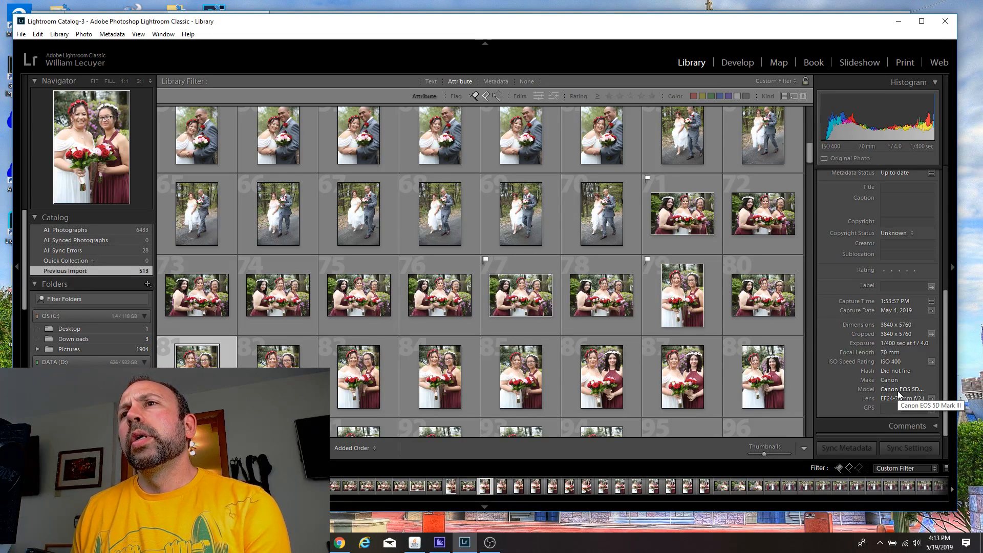
left_click(727, 66)
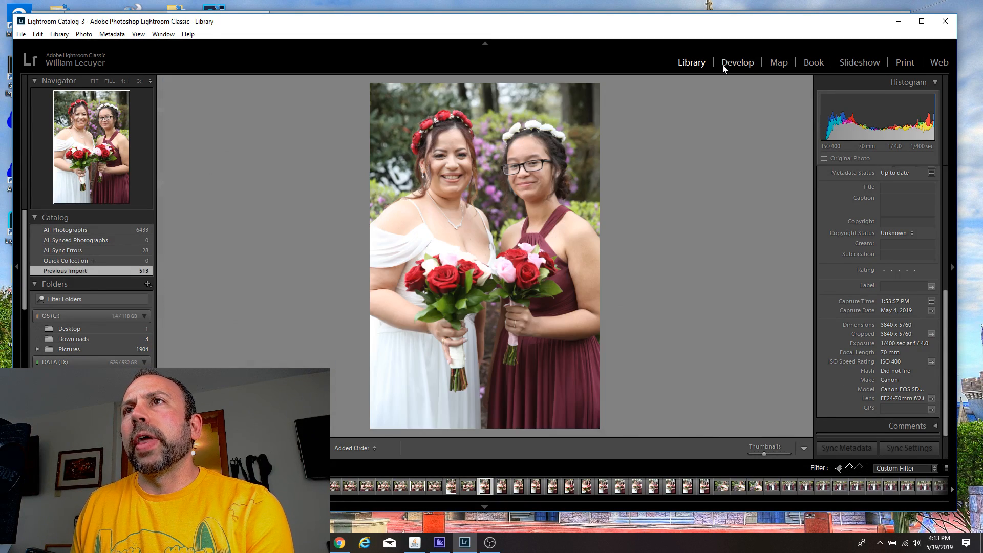
Review the remaining portraits of the bride and the bridesmaid in glasses up to the first ones with the dark-haired bridesmaid.
left_click(500, 490)
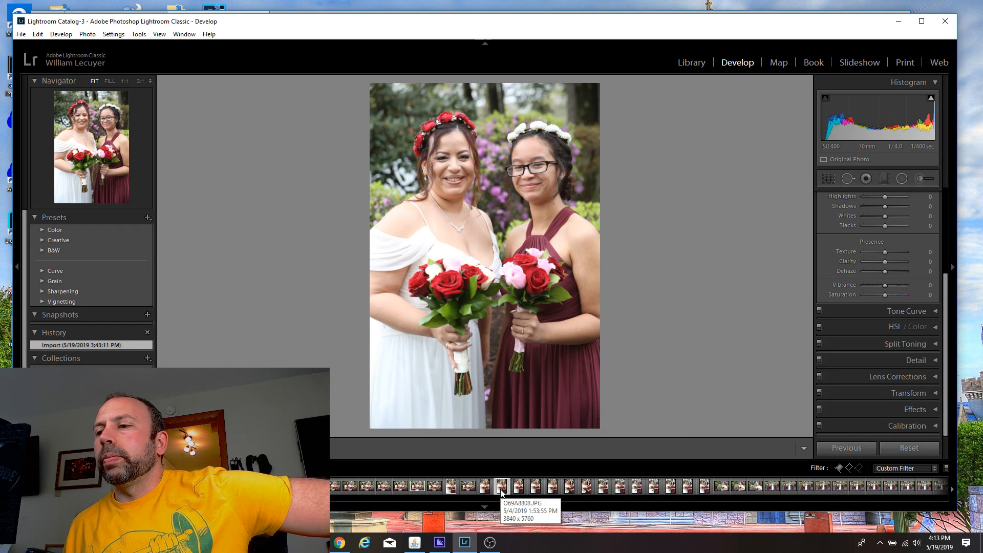
key("Right")
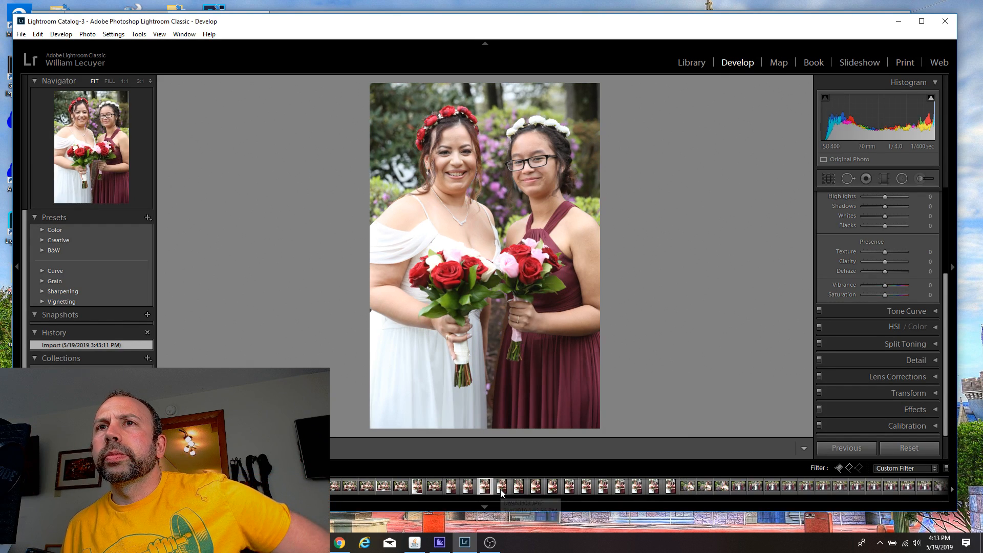
key("Right")
key("Right")
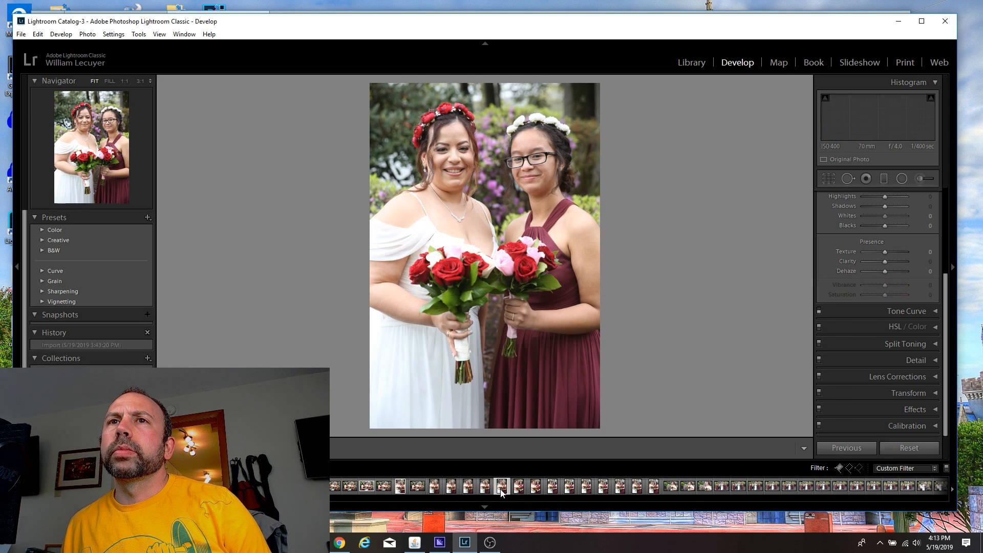
key("Right")
key("Right")
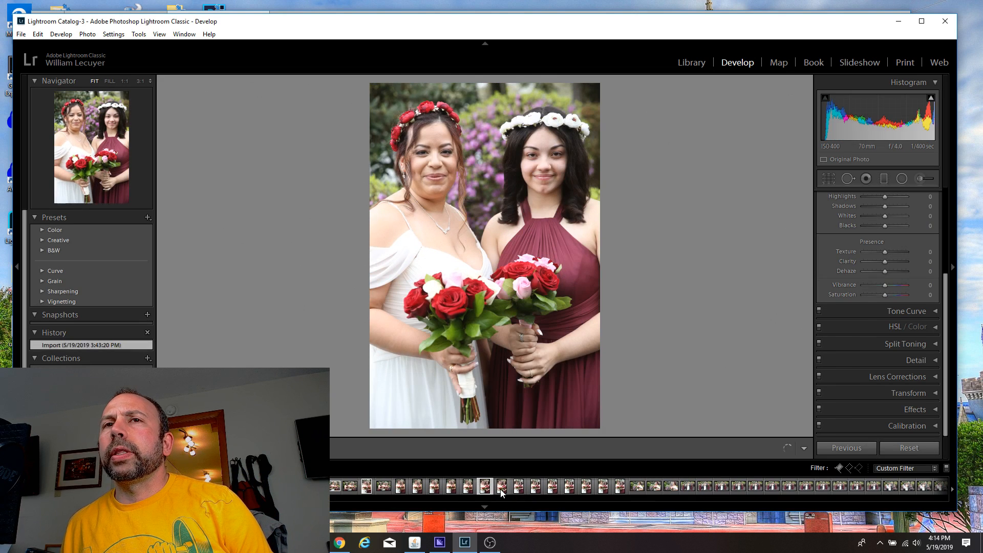
Compare the portraits of the bride with the dark-haired bridesmaid and flag the second-to-last one as a pick.
key("Right")
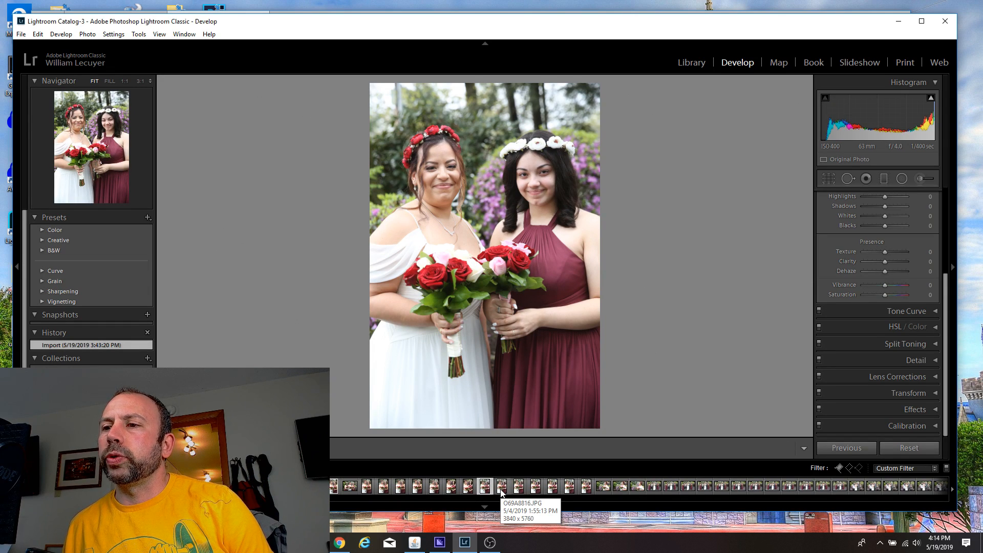
key("Right")
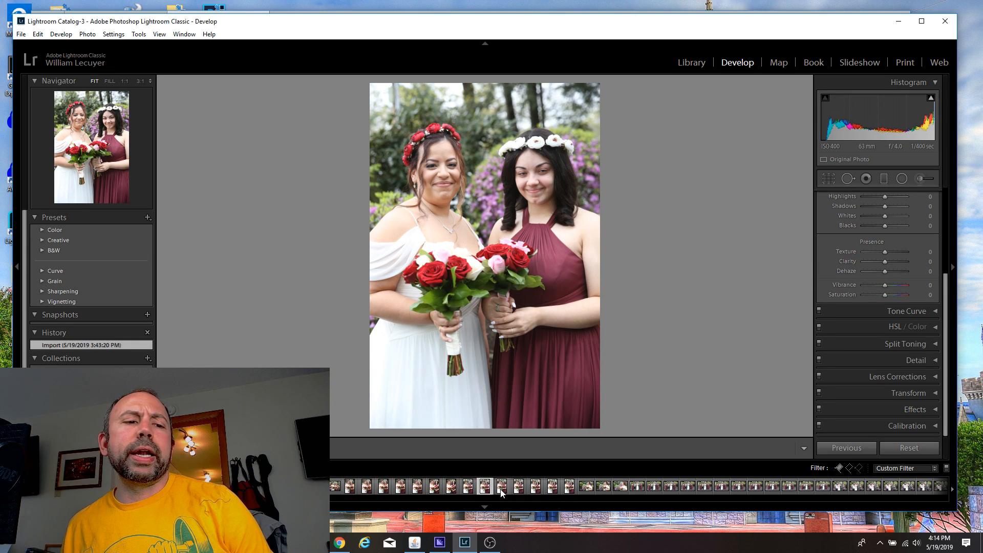
key("Right")
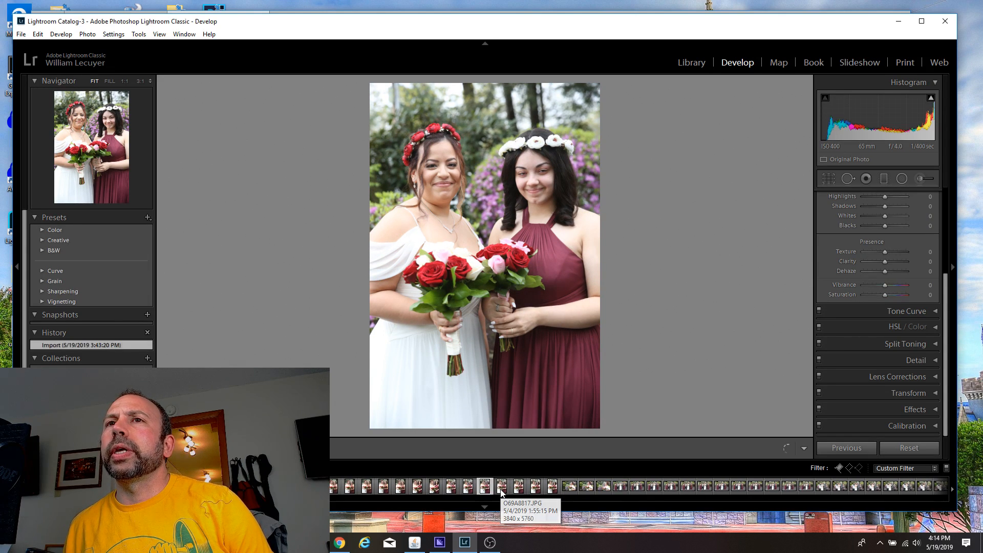
key("Right")
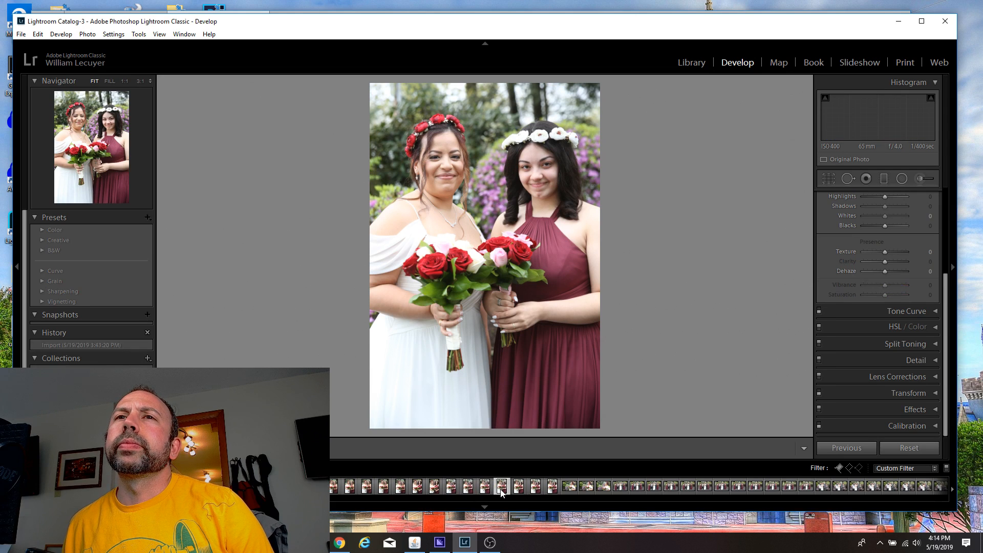
key("Right")
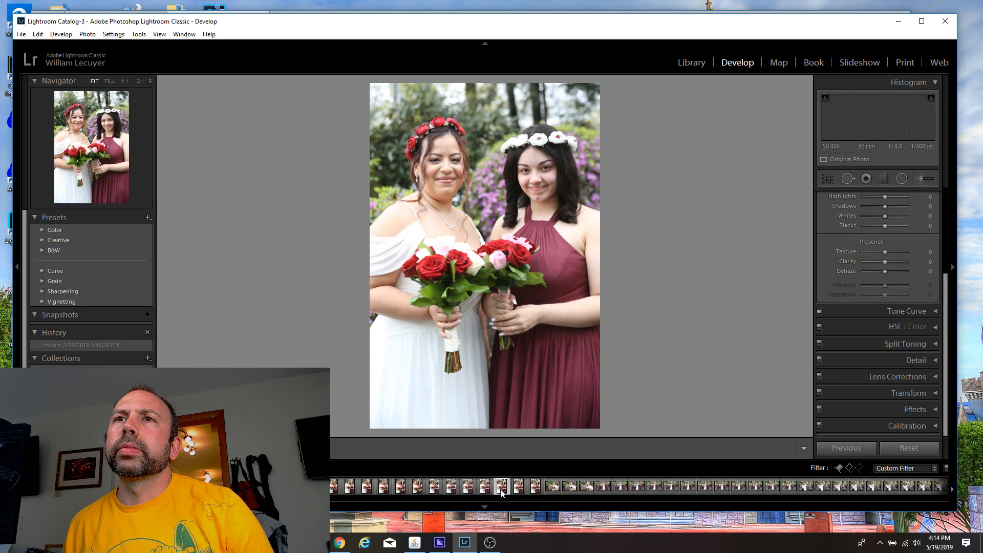
key("Right")
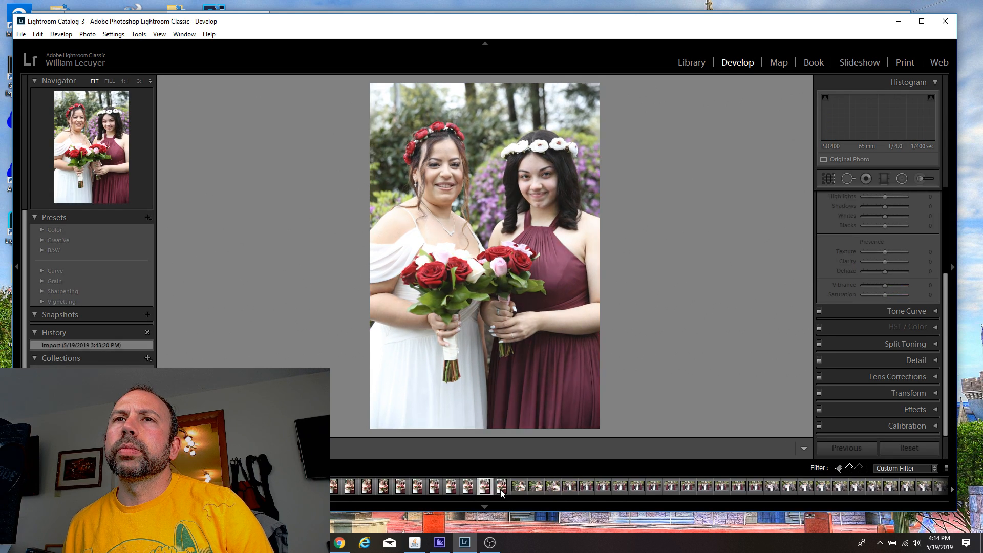
key("Right")
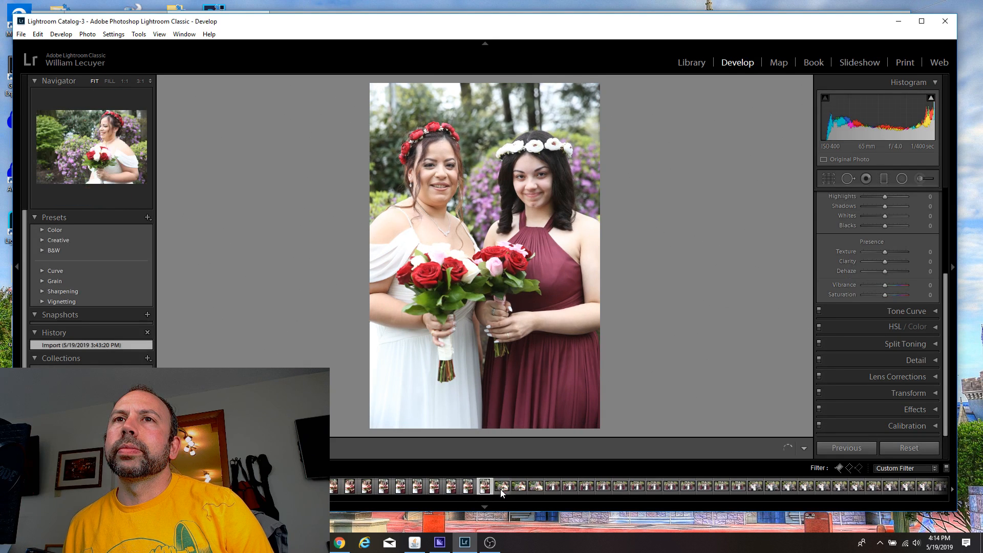
key("Right")
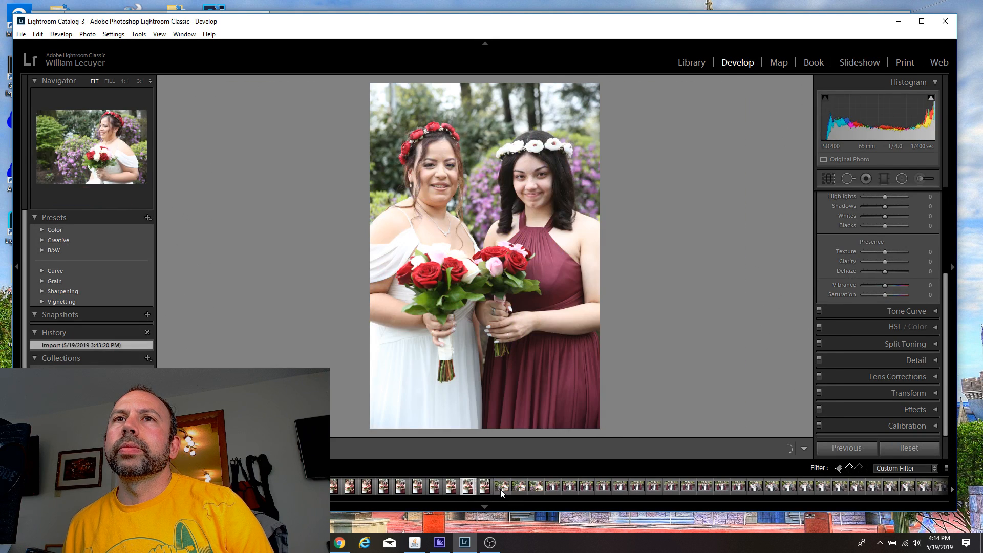
key("Right")
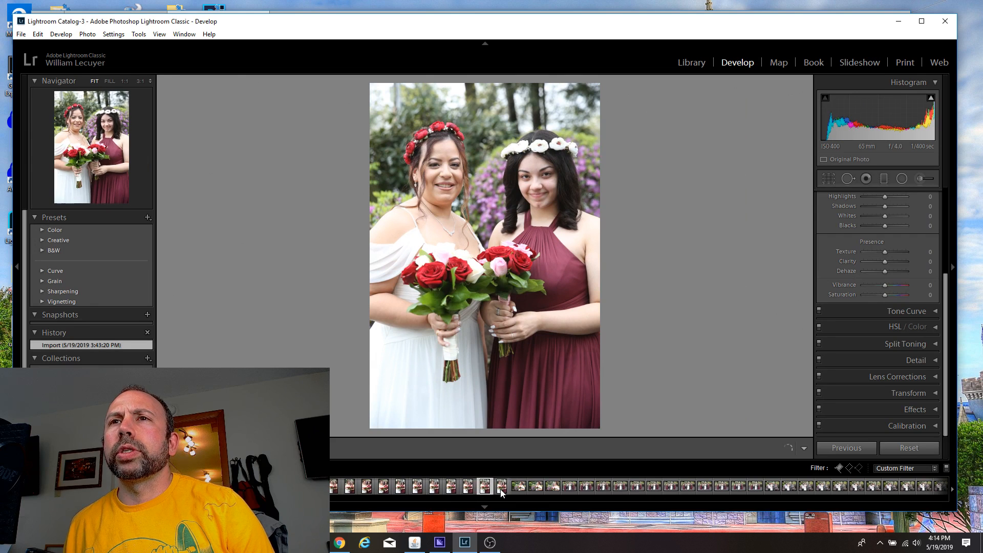
key("p")
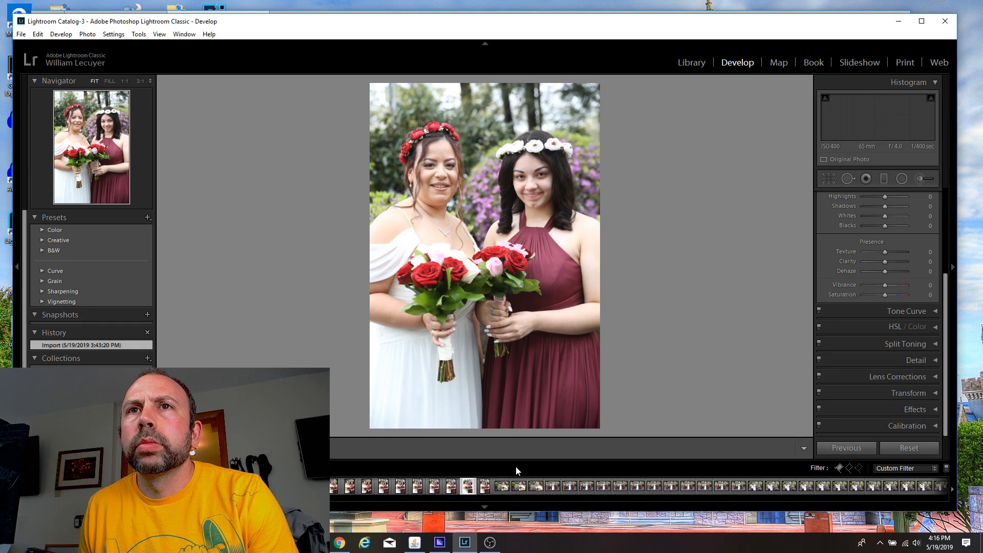
Compare the solo profile portraits of the bride holding her bouquet and flag the first one as a pick.
key("Right")
key("Right")
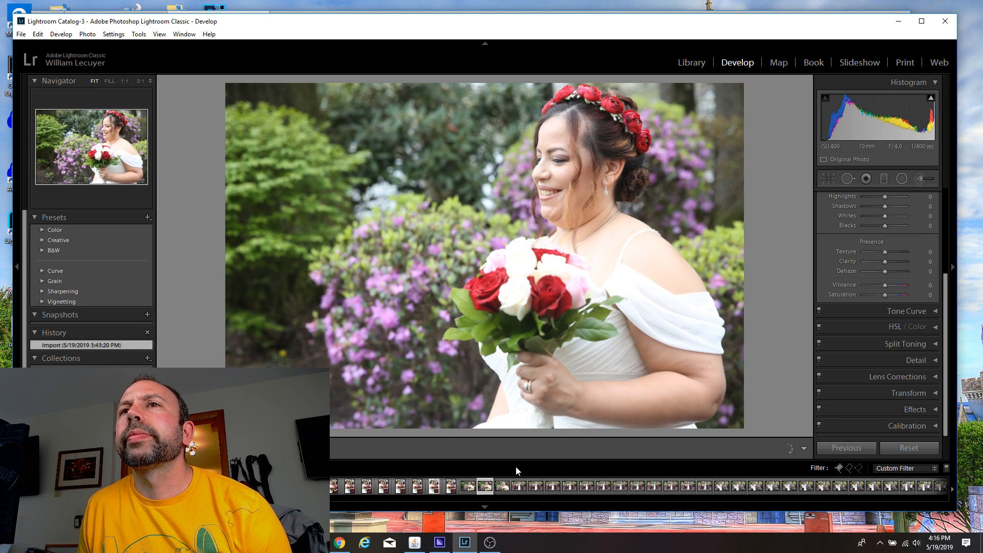
key("p")
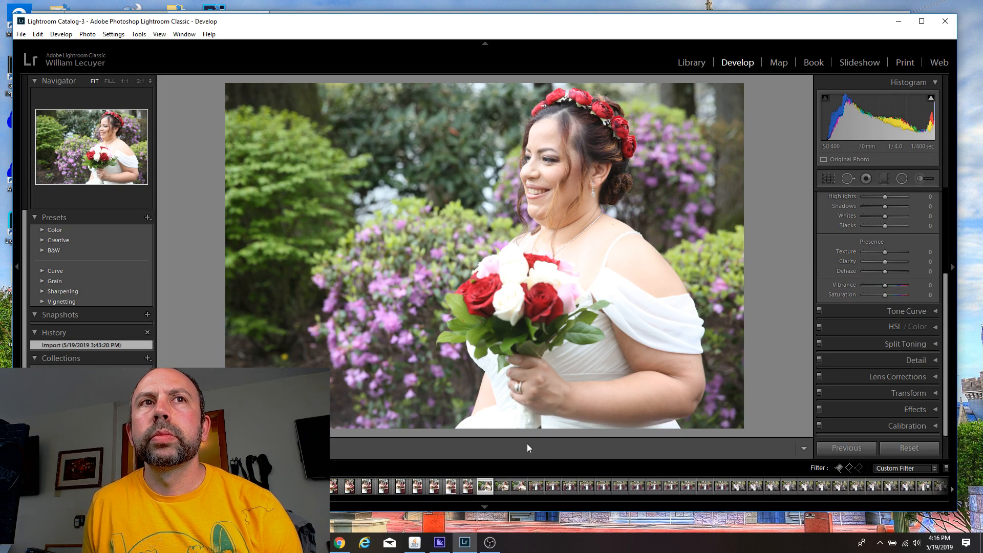
key("Right")
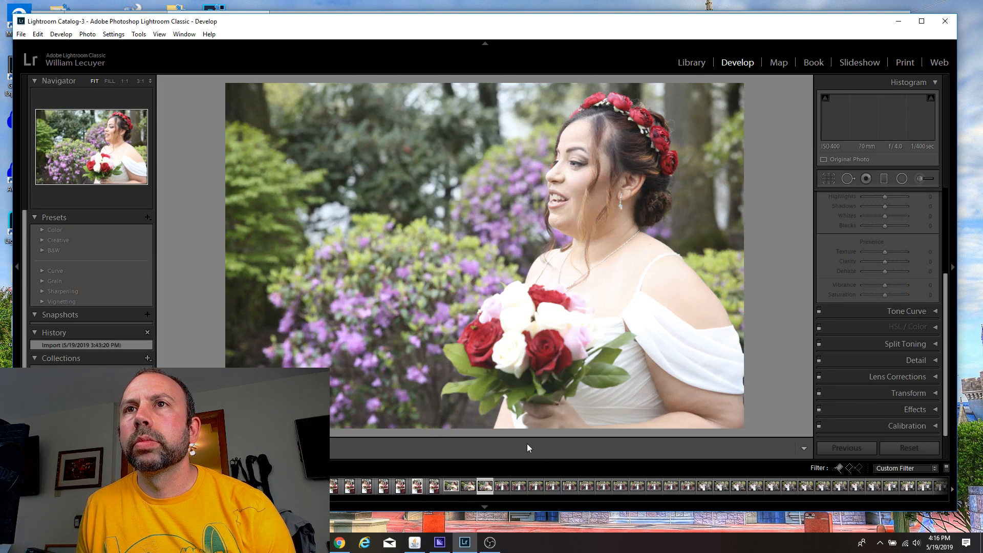
Compare the first group portraits of the couple with the bridesmaids and family, returning to the third one.
key("Right")
key("Right")
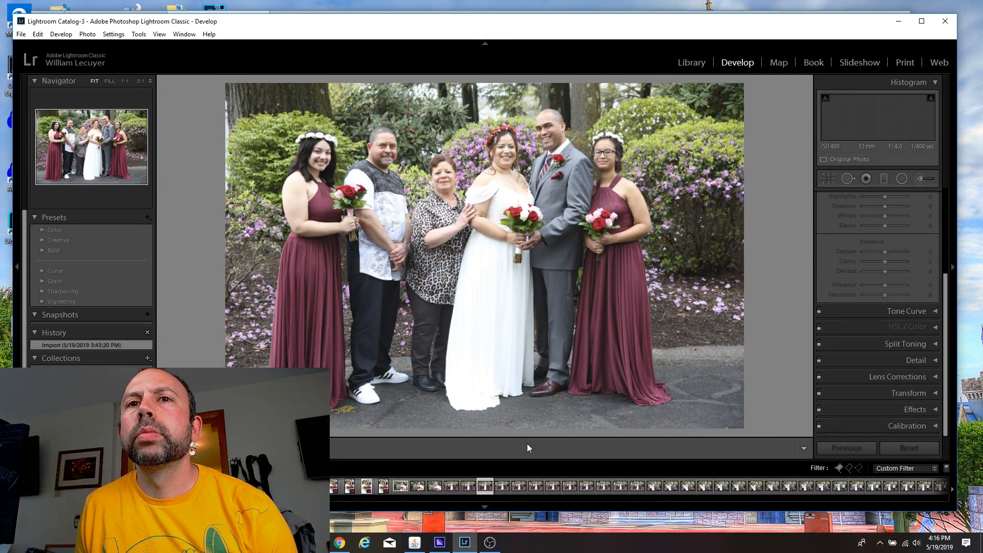
key("Right")
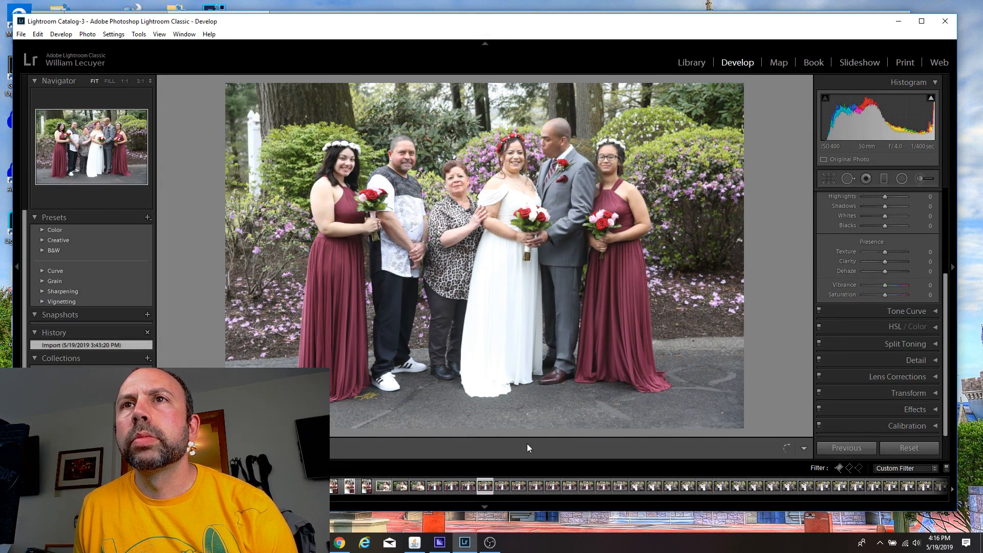
key("Right")
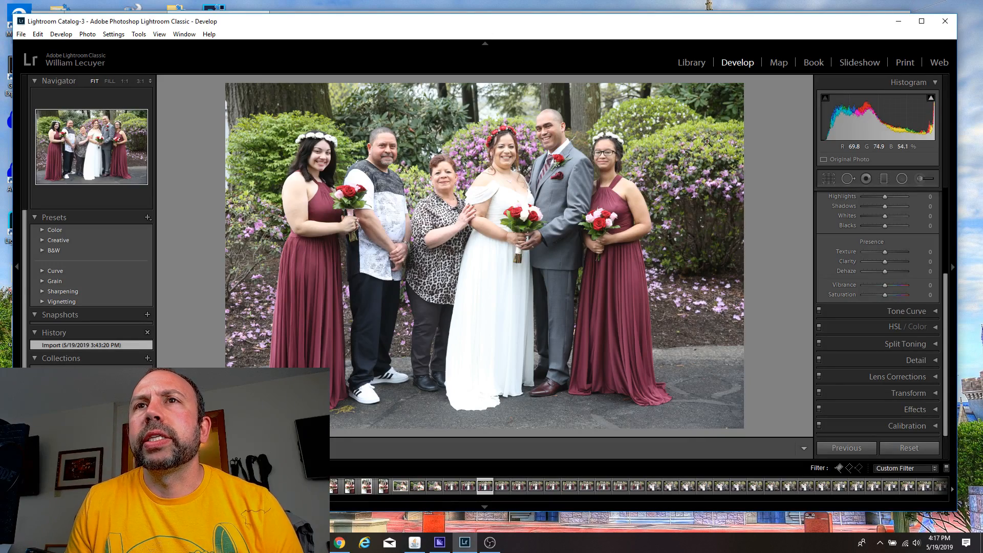
Check each face in the third group portrait at 1:1 for sharpness and expression, and flag the photo as a pick.
left_click(306, 147)
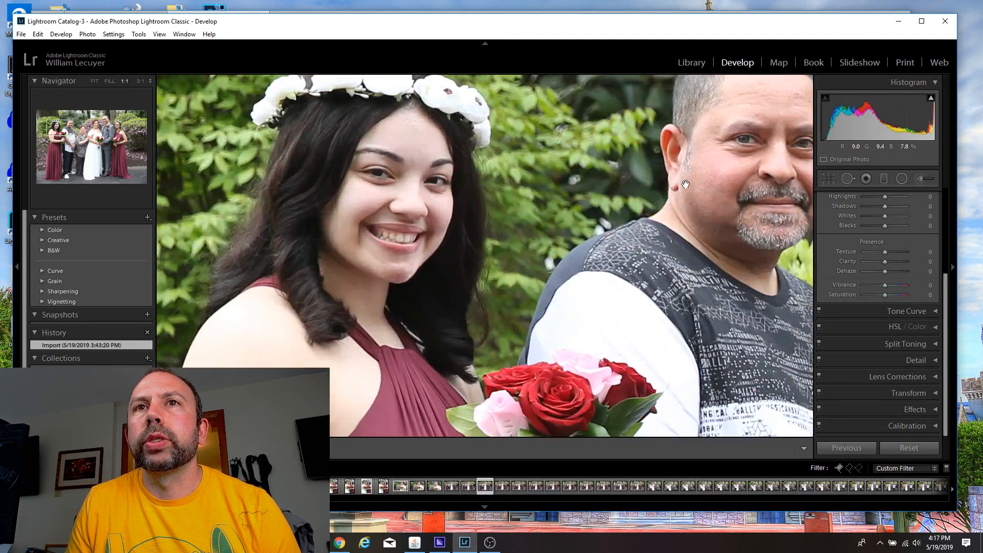
left_click_drag(685, 185, 330, 183)
left_click_drag(642, 225, 310, 105)
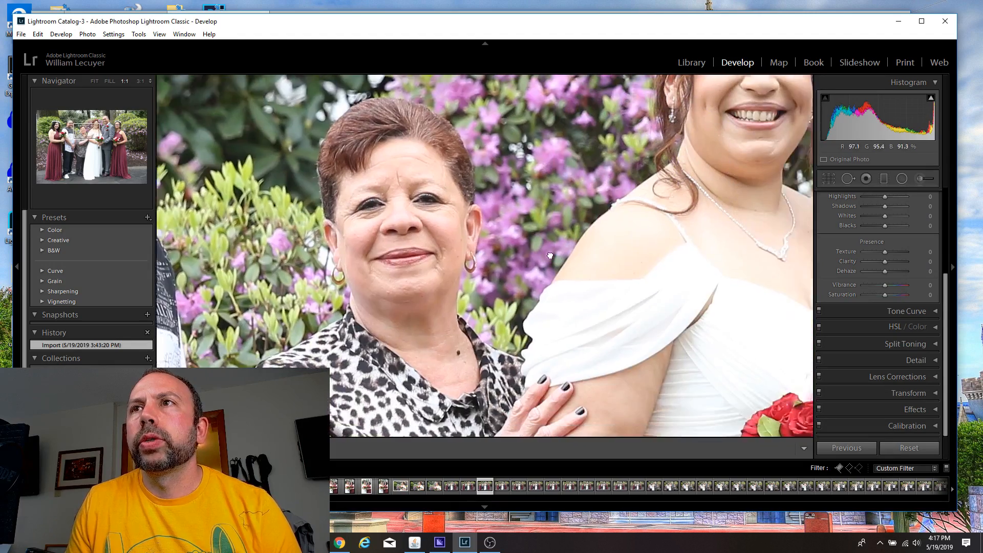
left_click_drag(614, 225, 322, 320)
left_click_drag(644, 238, 300, 327)
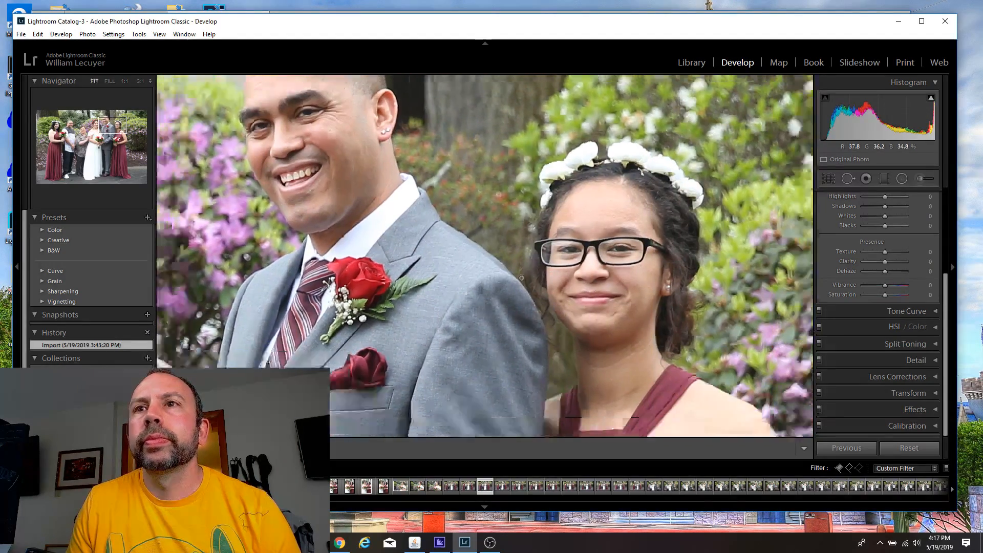
left_click(544, 272)
key("p")
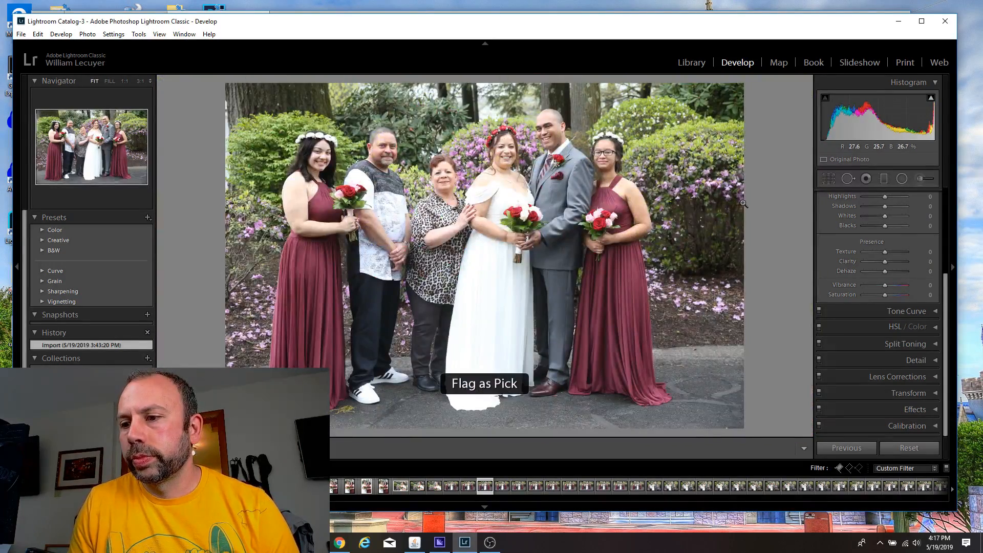
Compare the group portraits of the couple turning to kiss beside the bridesmaids and family, and flag a sharp kissing shot as a pick.
key("Right")
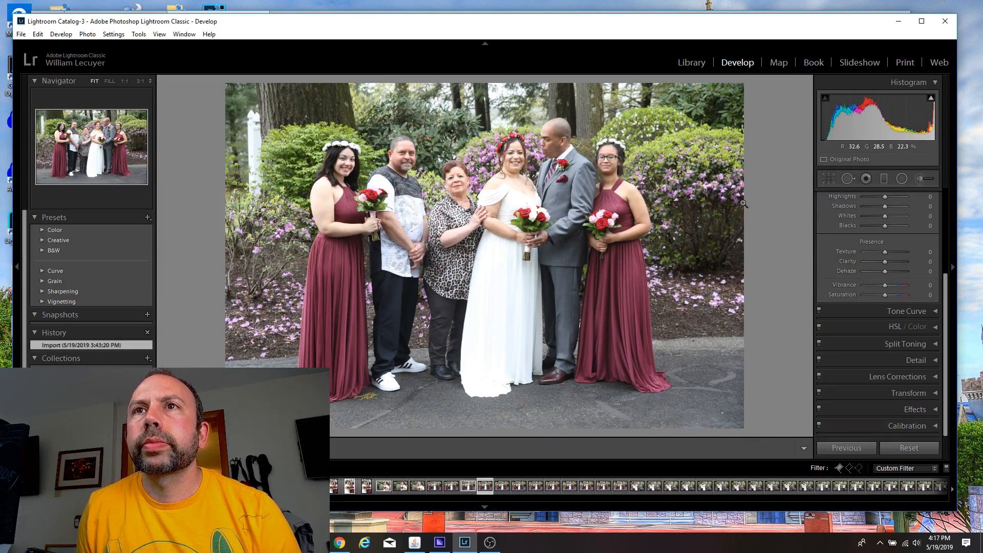
key("Right")
key("Right")
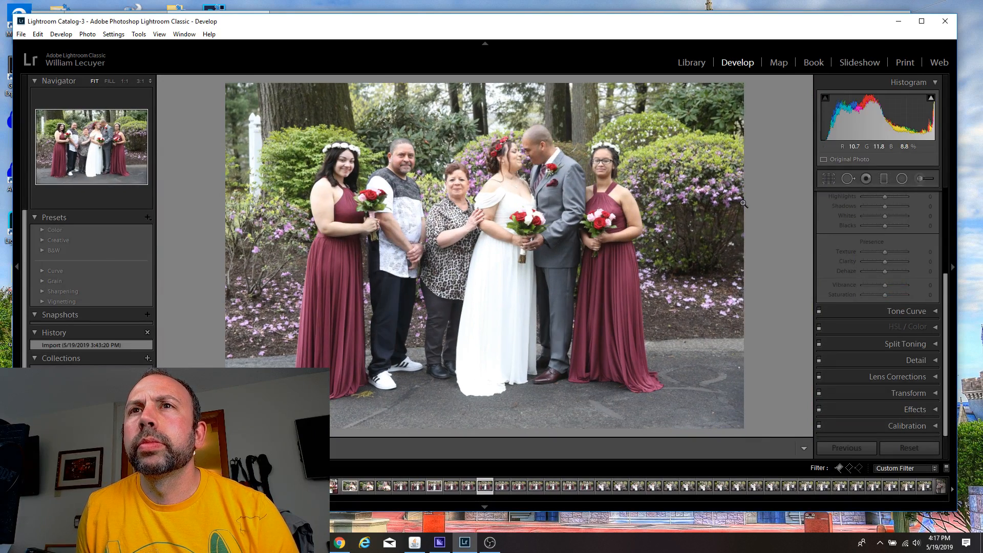
key("Right")
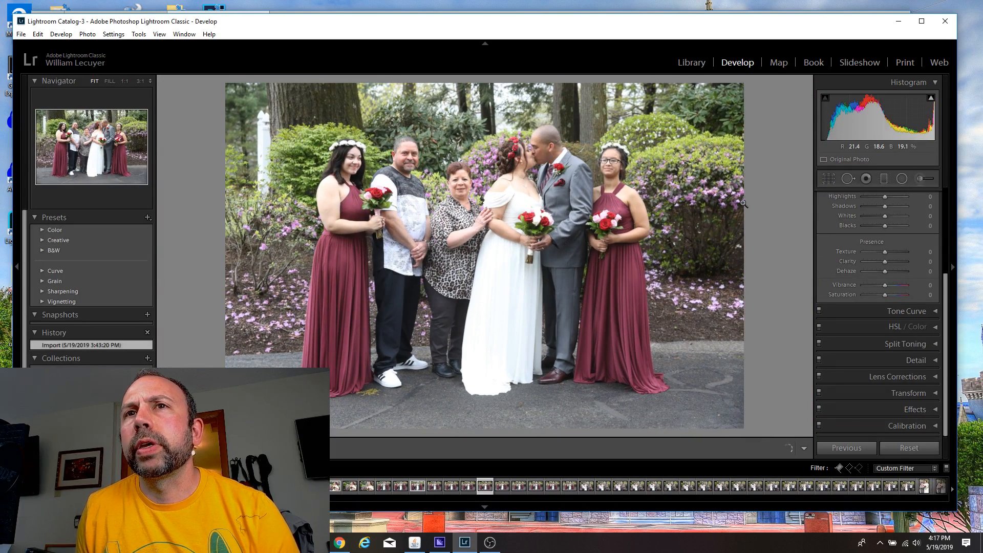
key("Right")
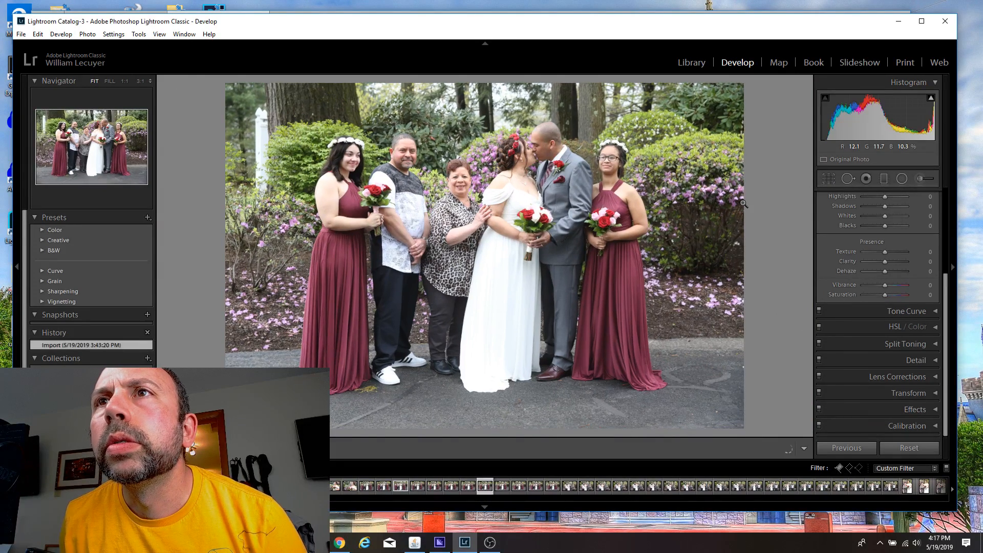
key("Right")
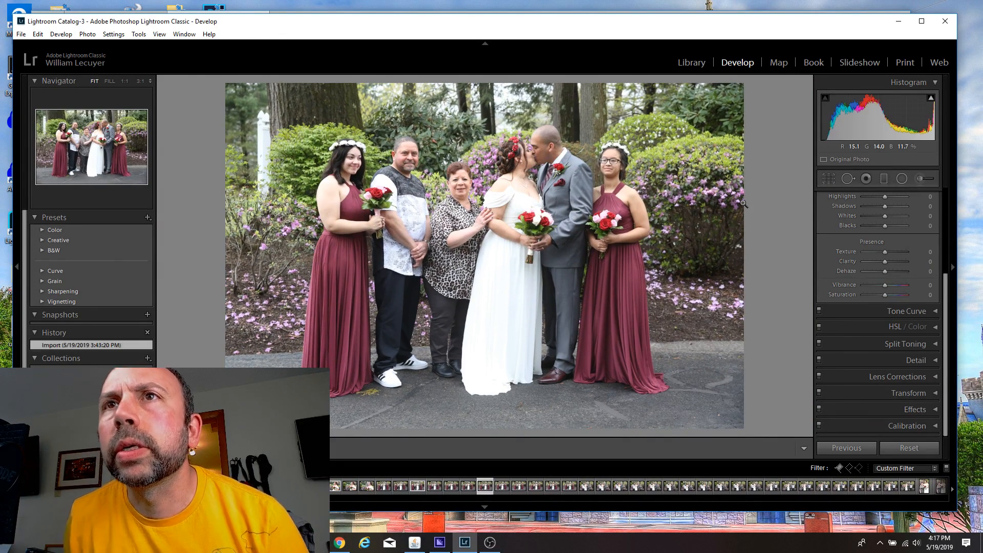
key("p")
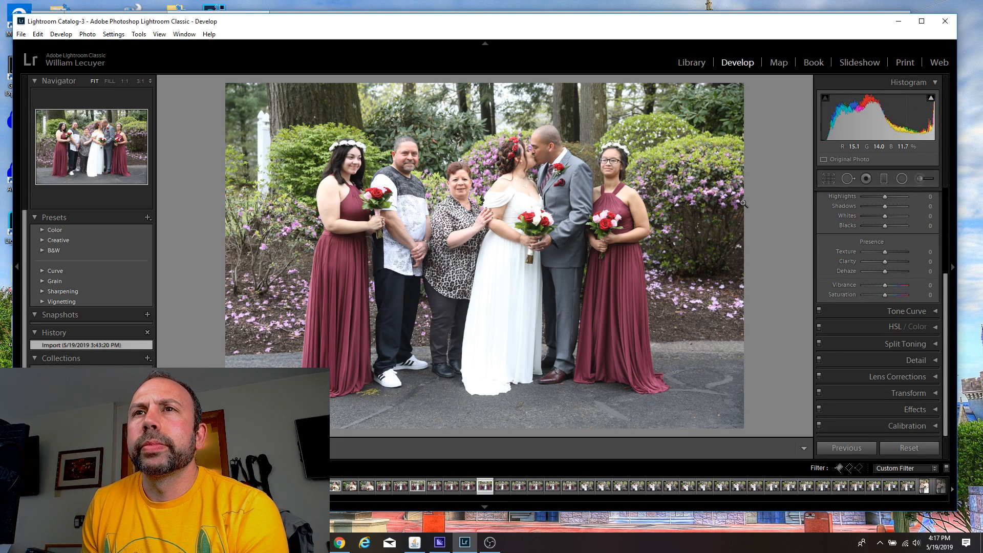
Compare the remaining six-person group portraits and flag the last one, with the couple gazing at each other, as a pick.
key("Right")
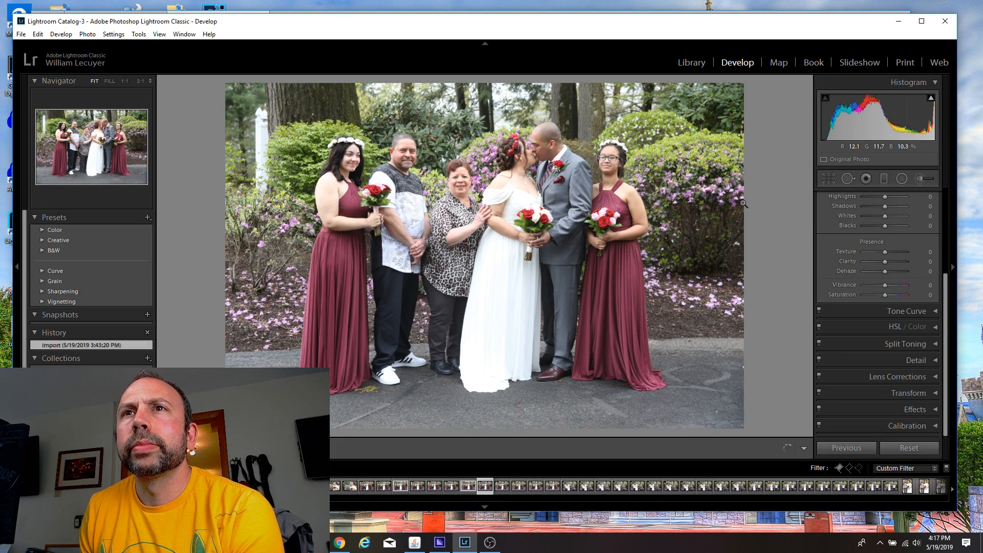
key("Right")
key("Right")
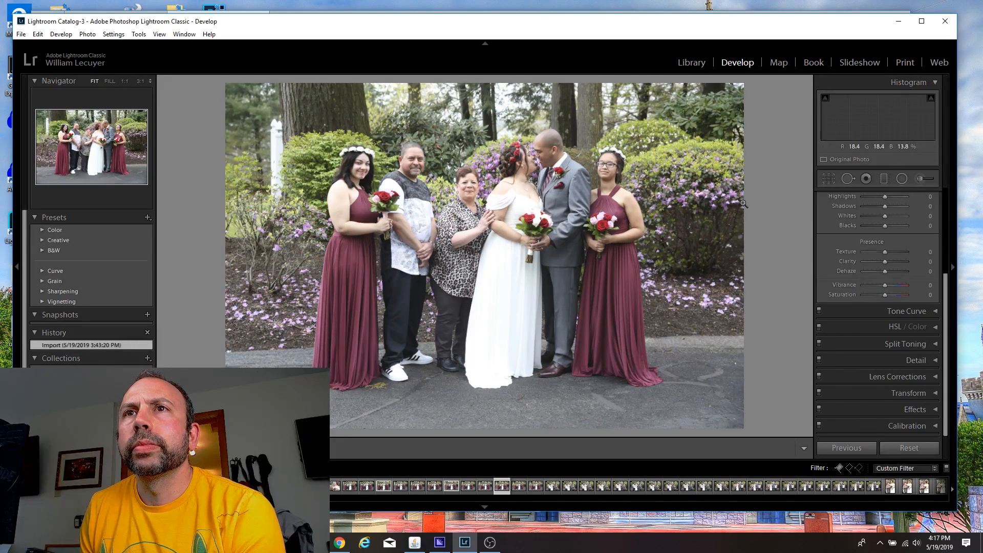
key("Right")
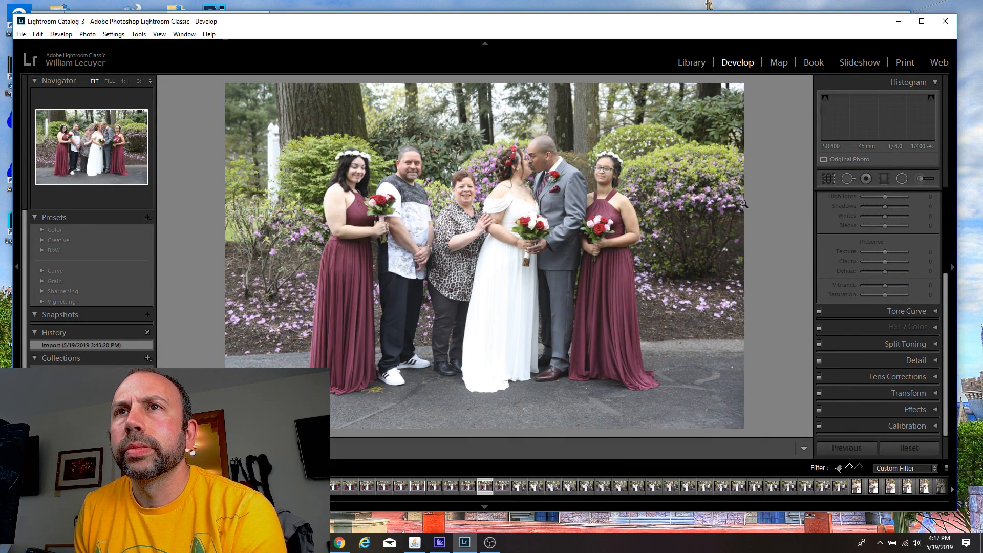
key("Right")
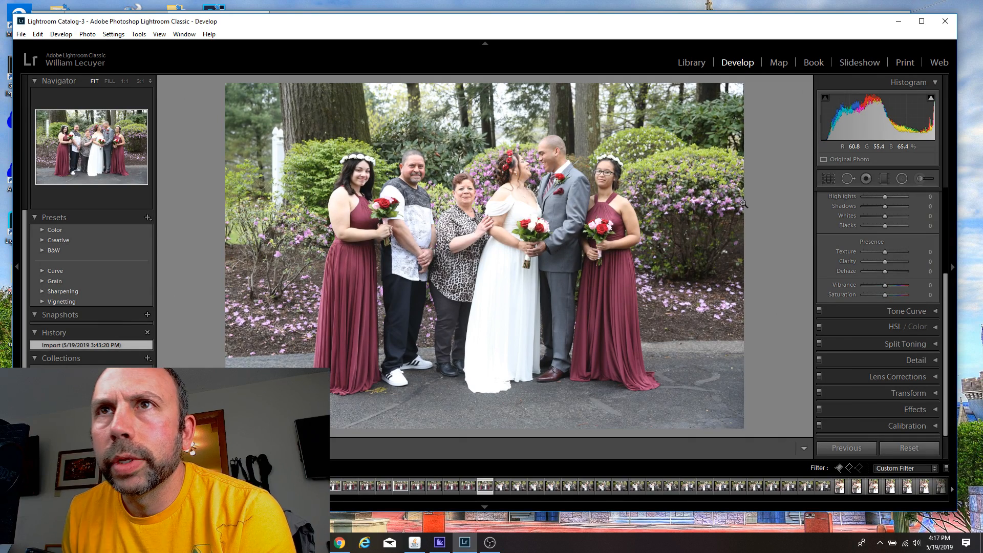
key("Left")
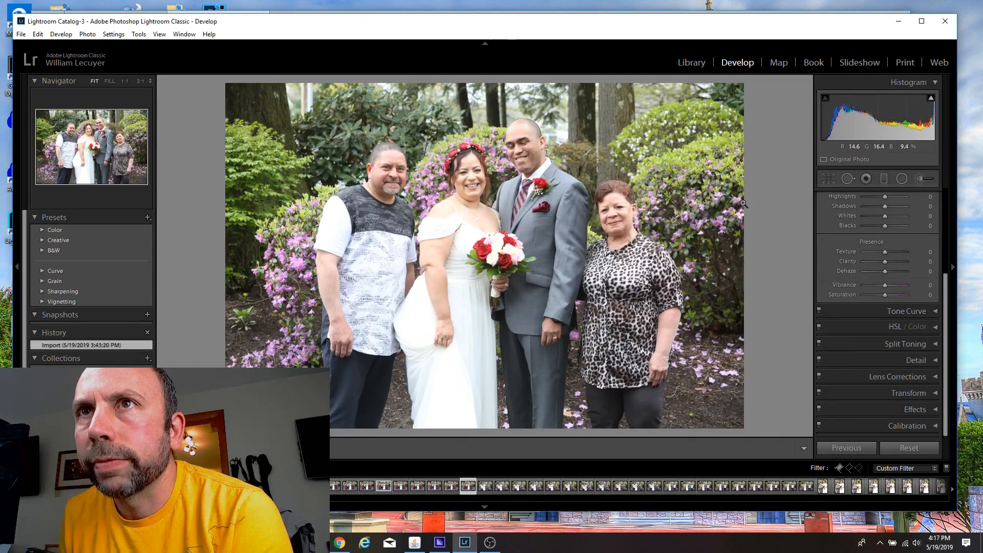
key("Right")
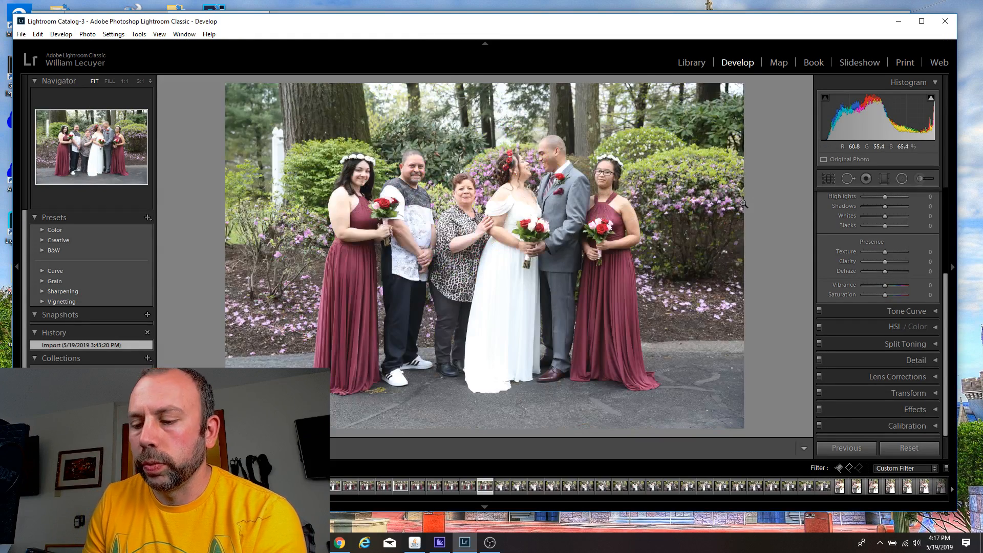
key("p")
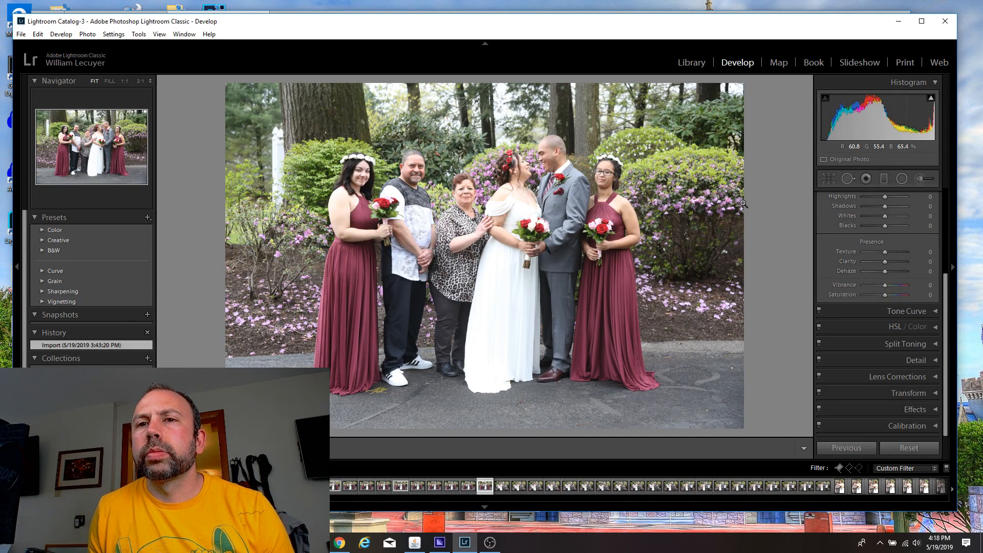
Compare the portraits of the smiling couple between the two family members and flag the one with everyone facing the camera as a pick.
key("Right")
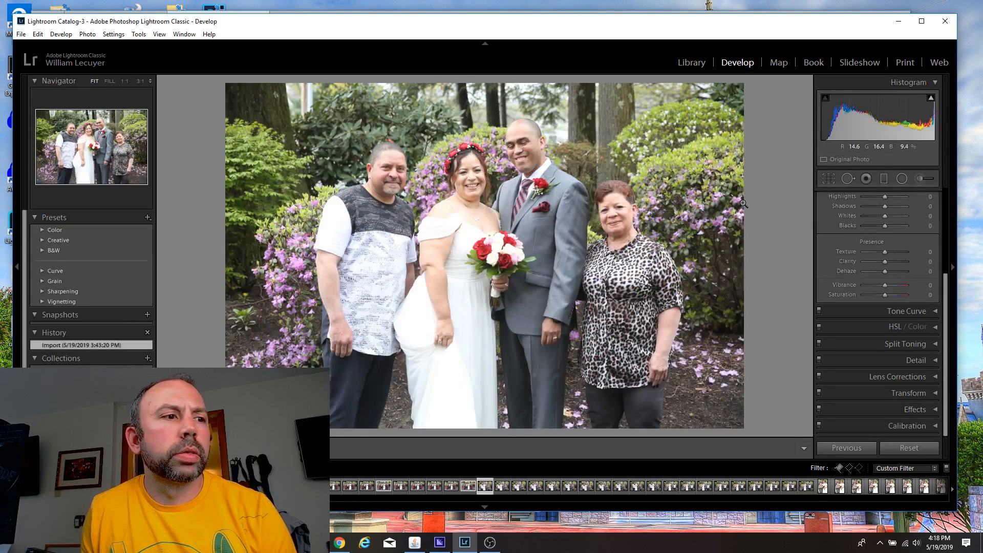
key("Right")
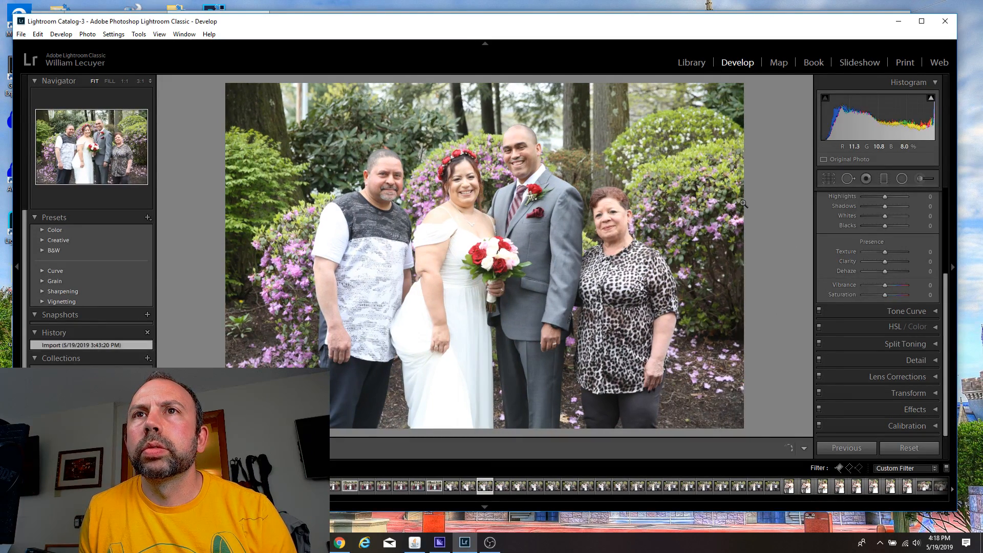
key("Right")
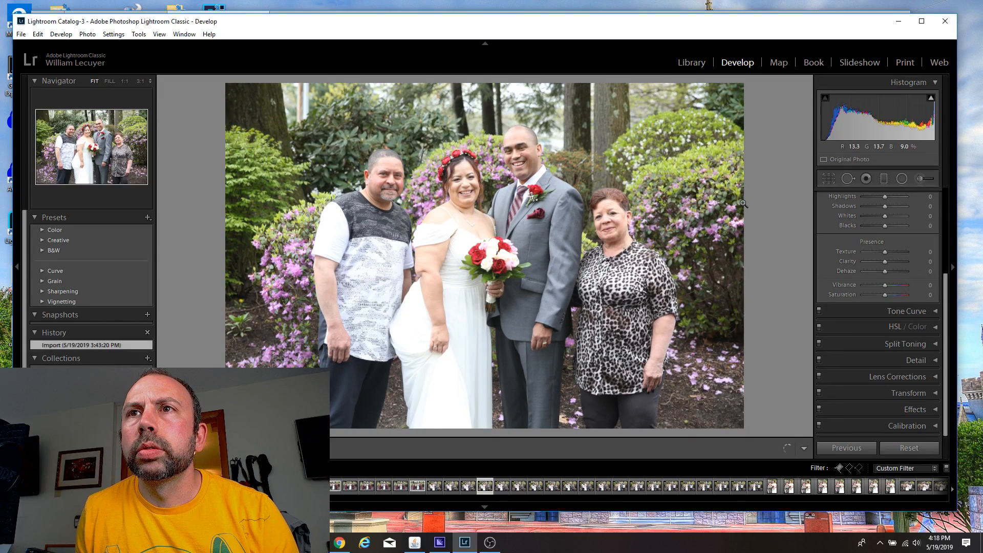
key("Right")
key("Right")
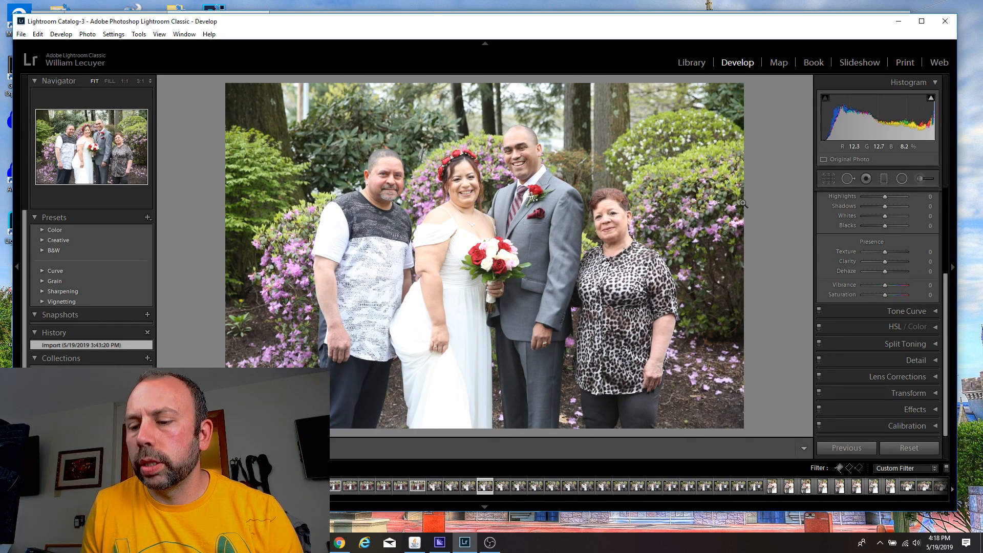
key("p")
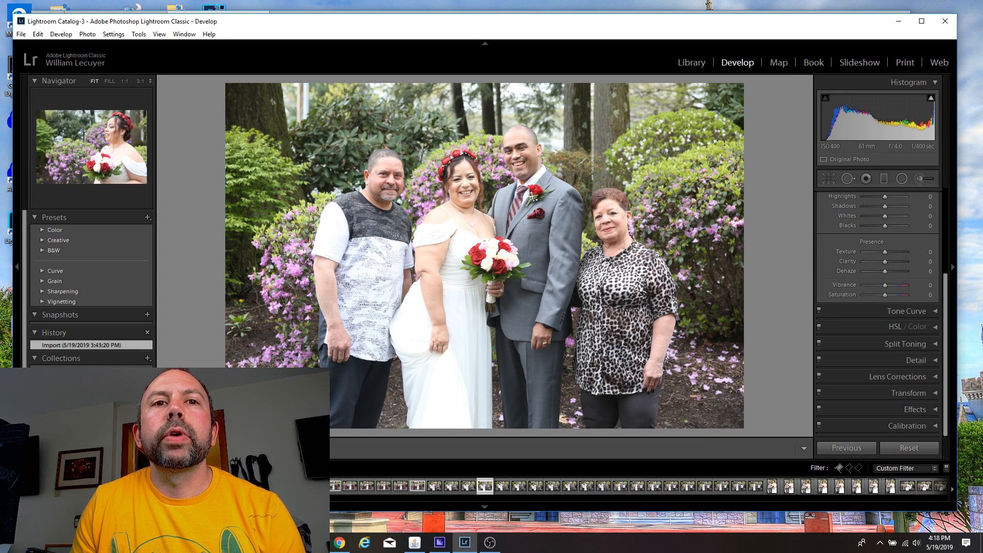
scroll(638, 486, "down", 5)
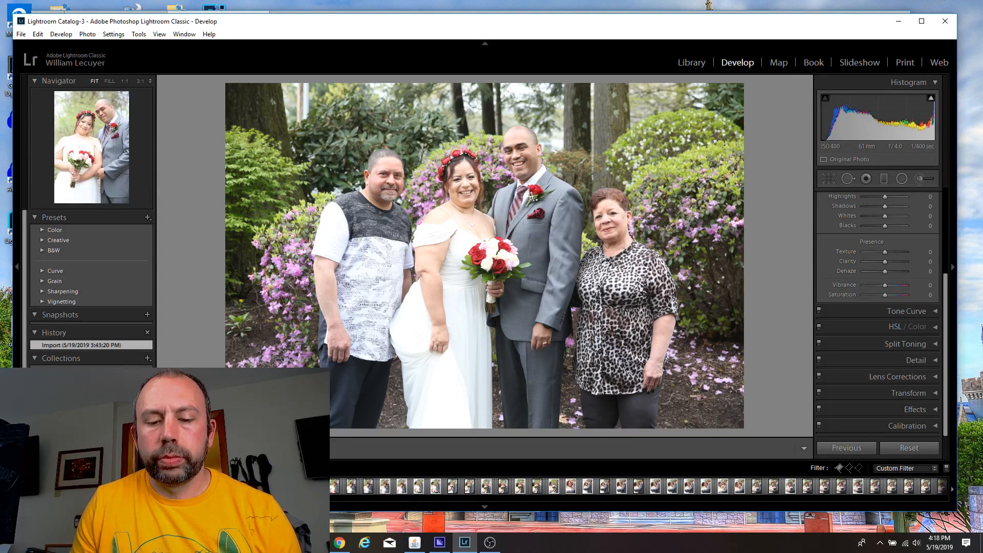
key("ctrl+a")
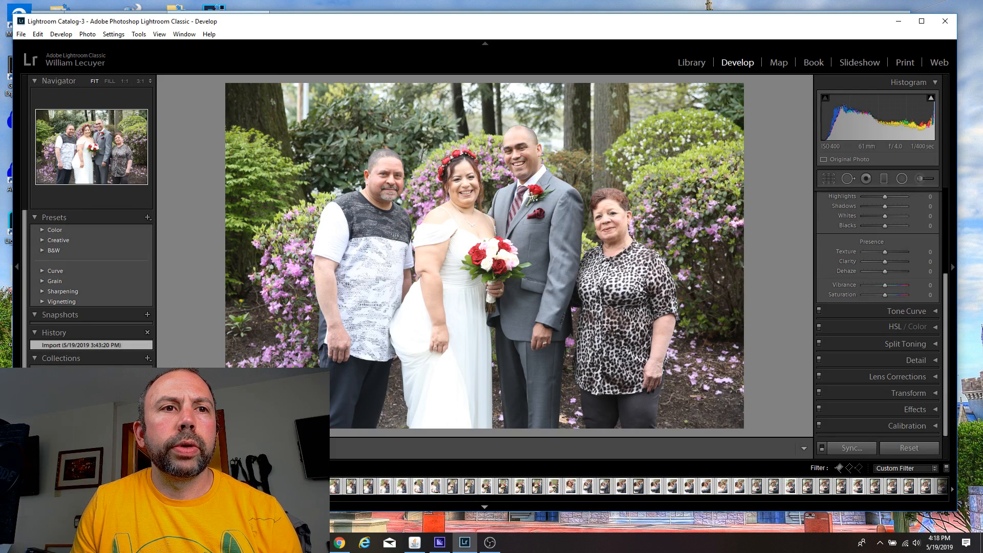
scroll(638, 485, "down", 8)
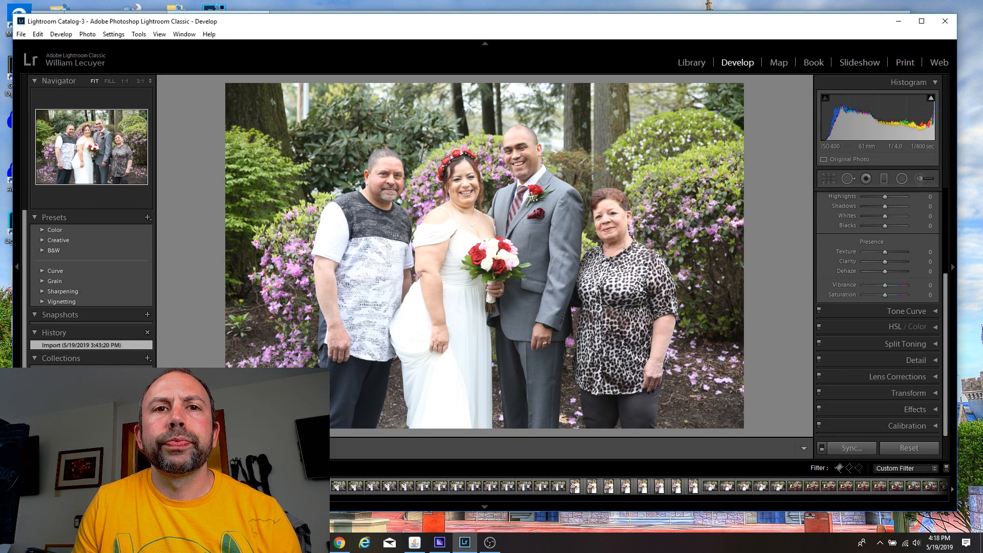
key("ctrl+shift+d")
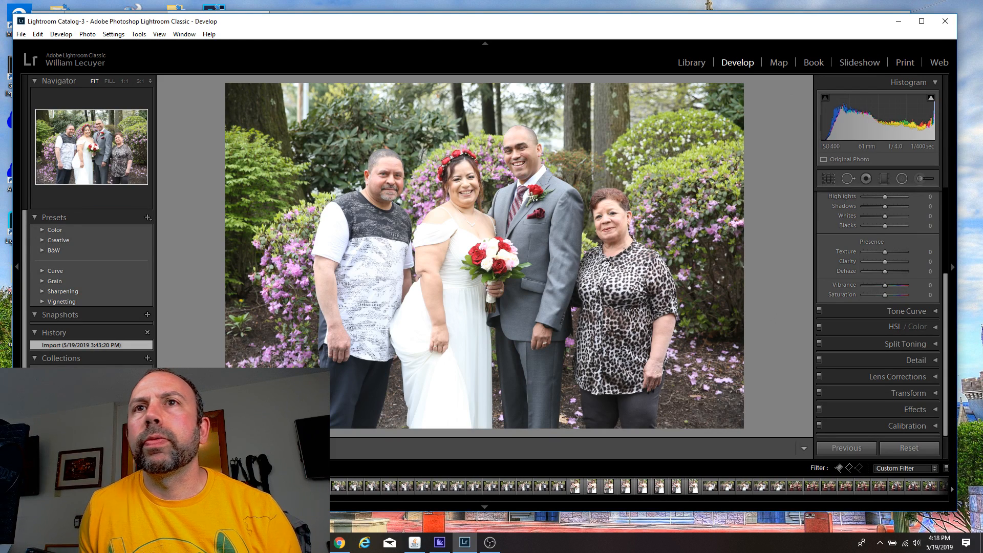
Review the next portraits of the couple with the two family members and flag the one of the couple kissing as a pick.
key("Right")
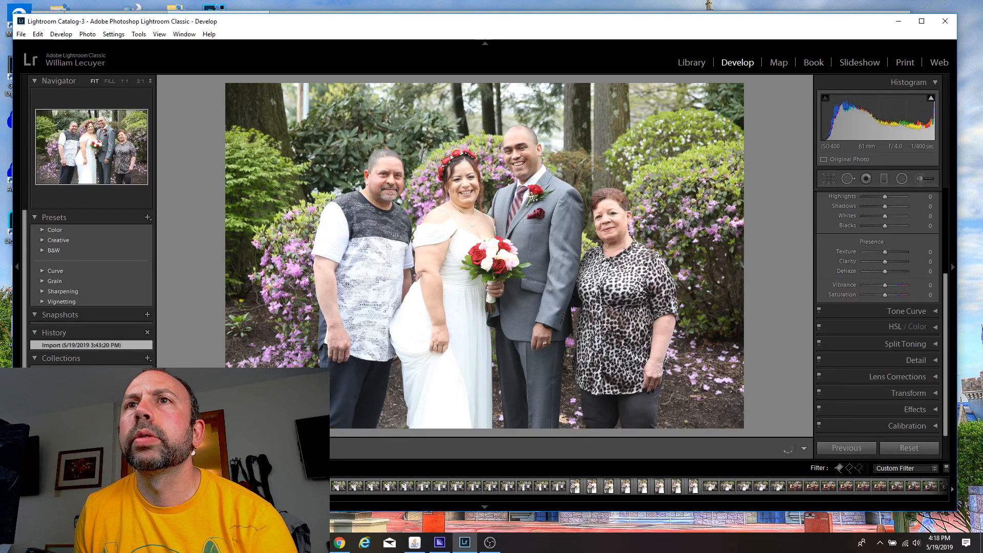
key("Right")
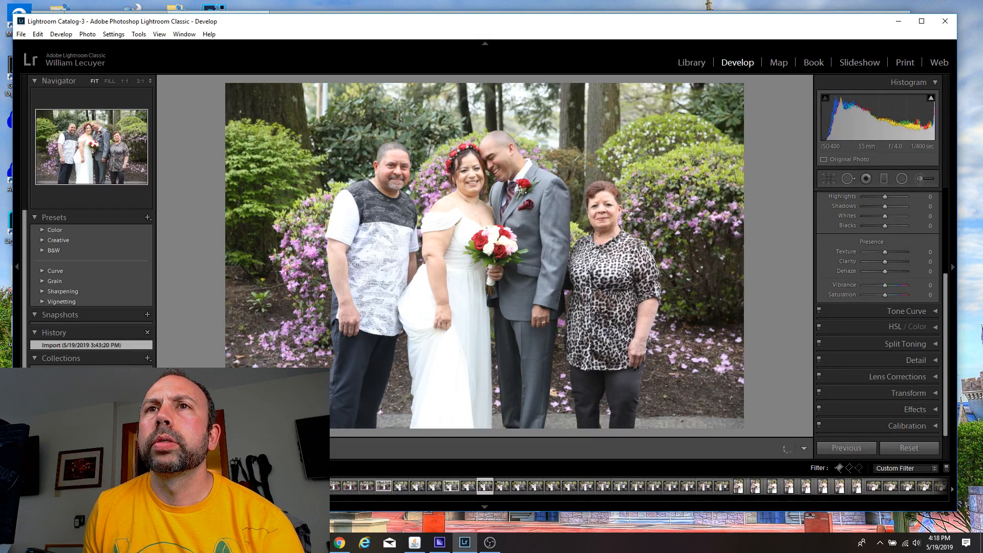
key("Right")
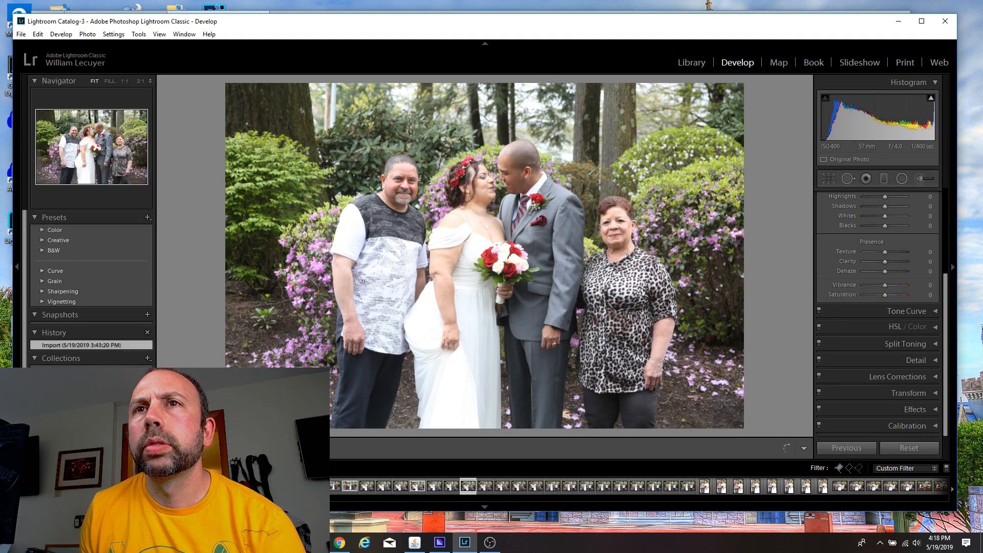
key("p")
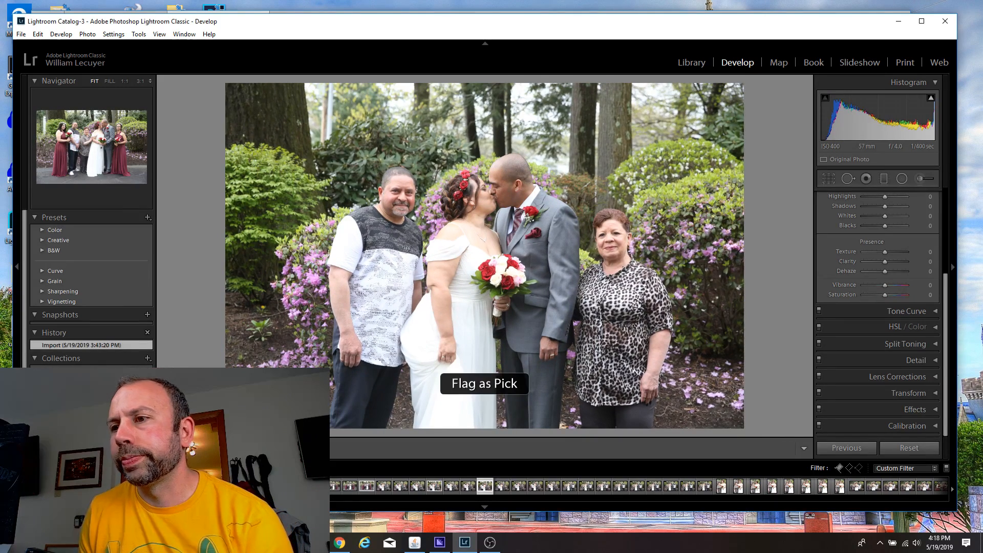
Compare the family portraits with the bride resting her head against the groom and flag the first one as a pick.
key("Right")
key("Right")
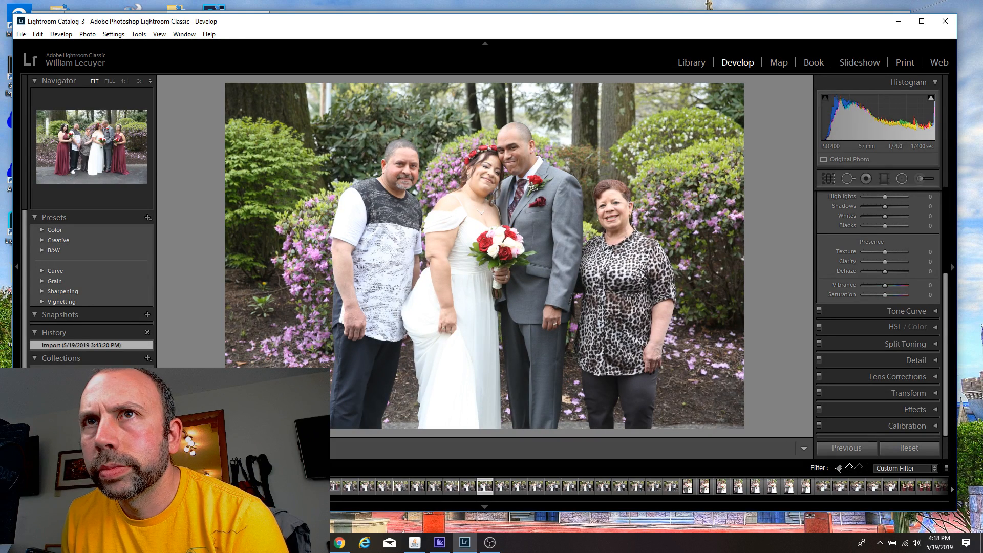
key("Right")
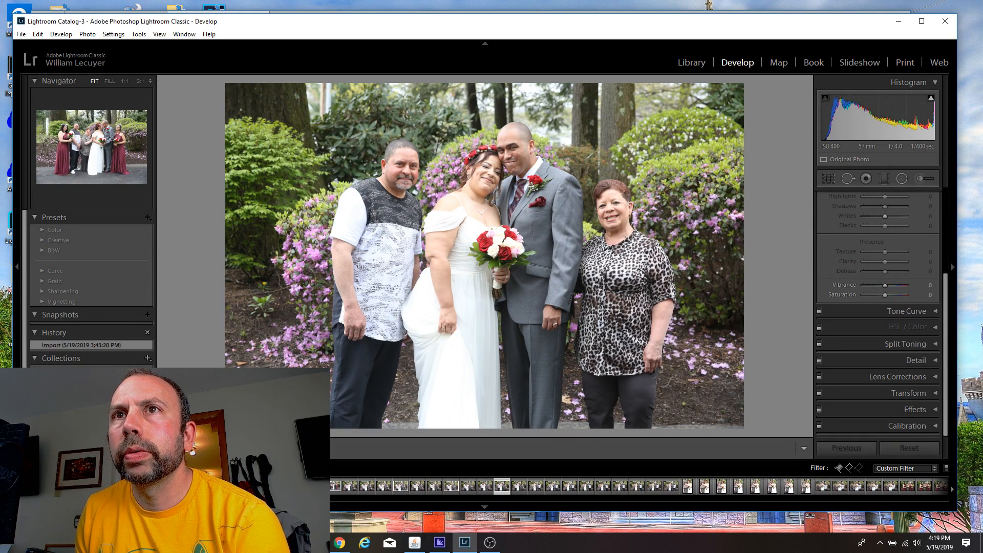
key("Left")
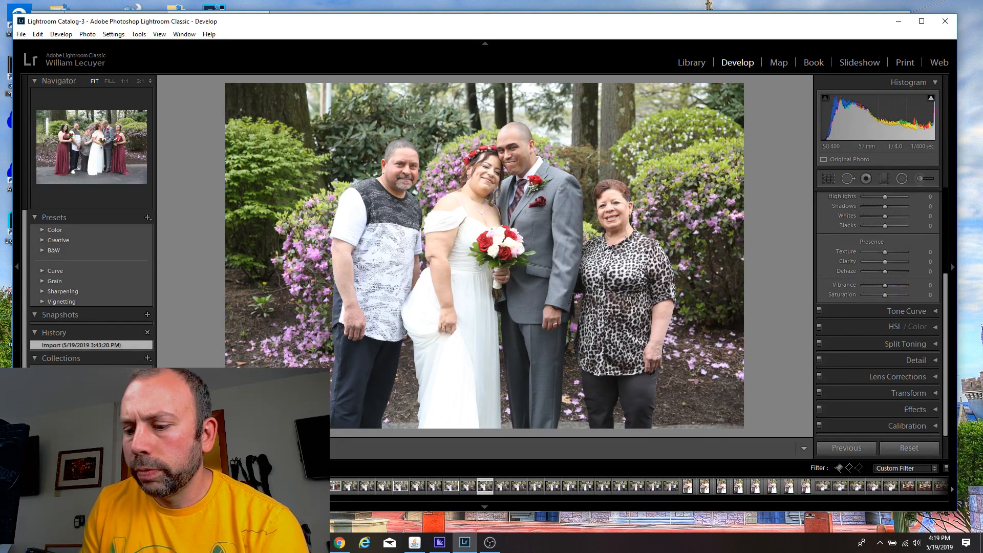
key("p")
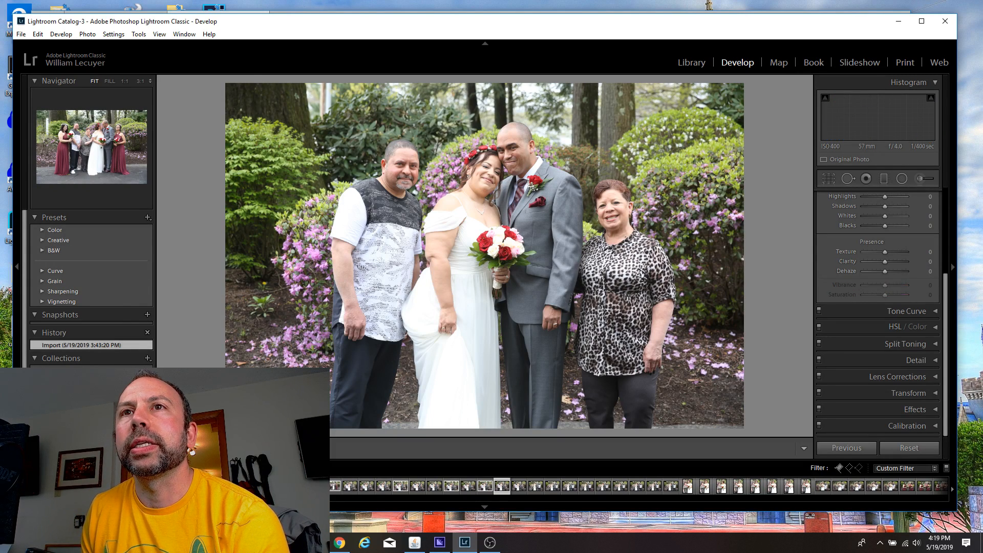
Compare the portraits with the woman beside the bride and the man beside the smiling groom, and flag the second one as a pick.
key("Right")
key("Right")
key("Right")
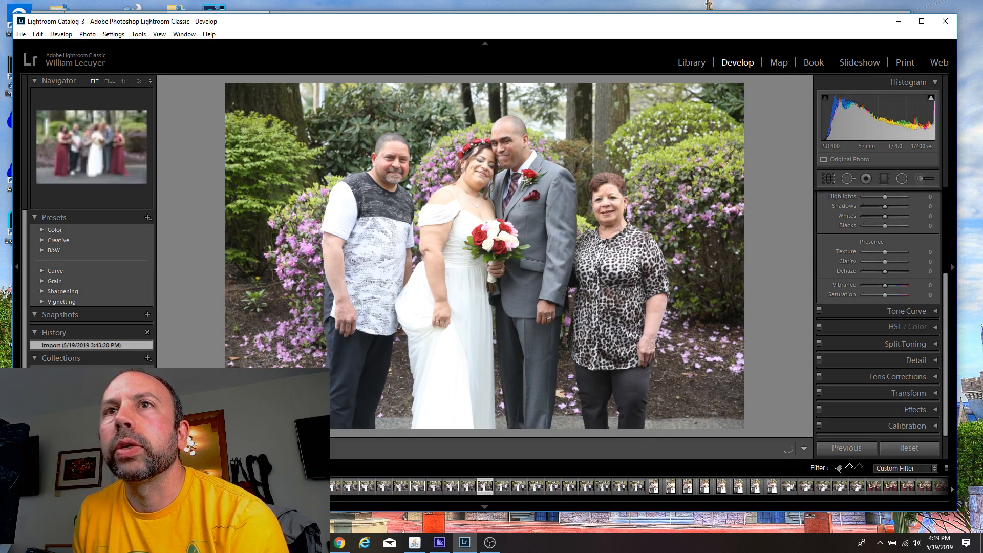
key("Right")
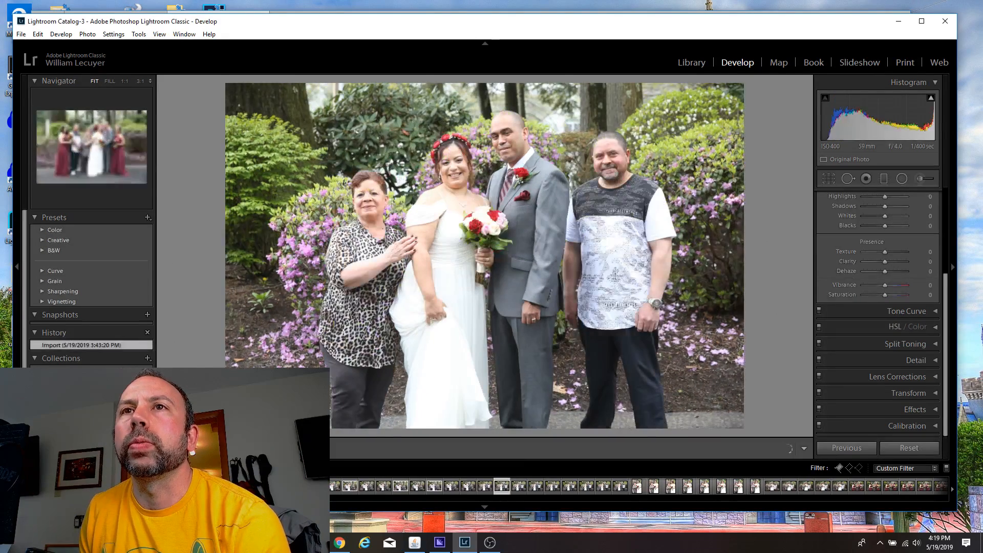
key("Right")
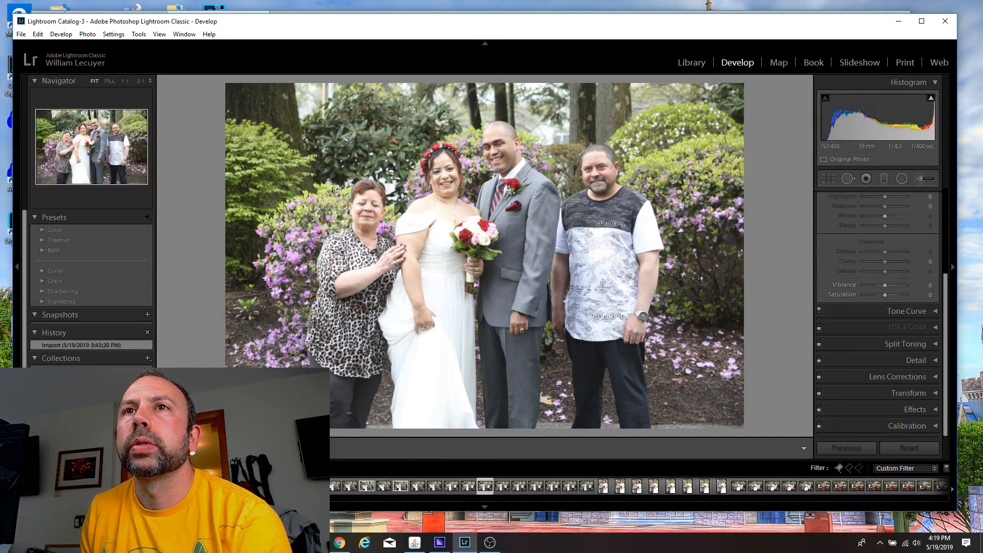
key("Right")
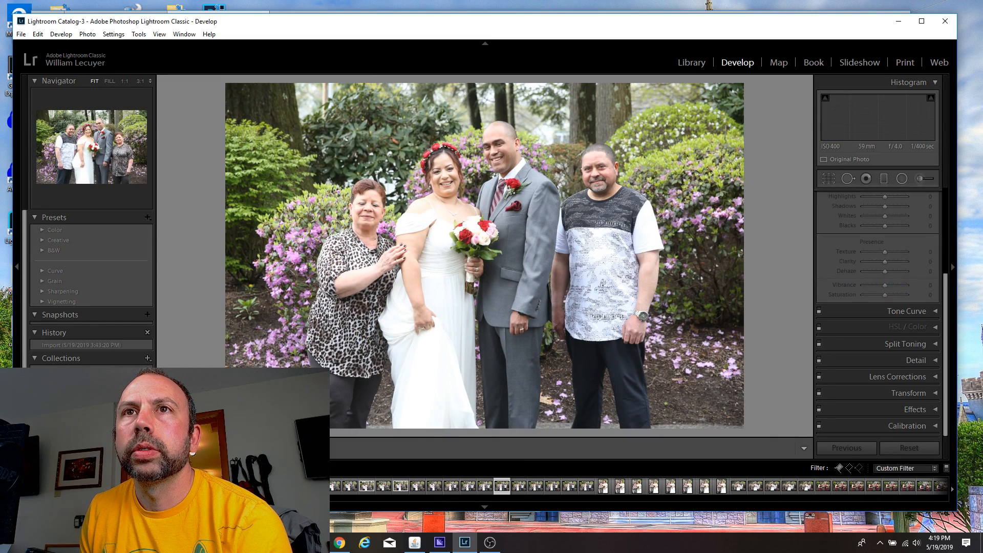
key("Left")
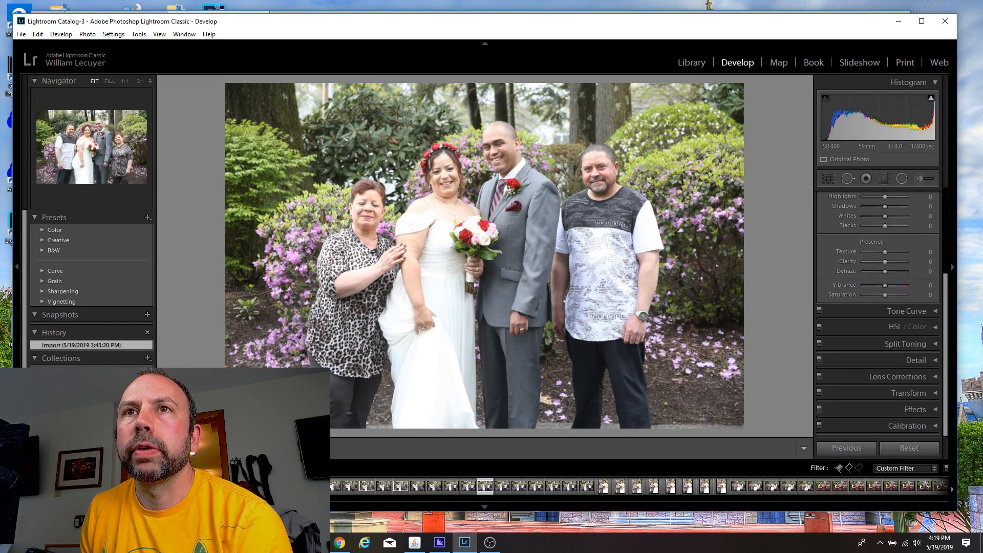
key("Left")
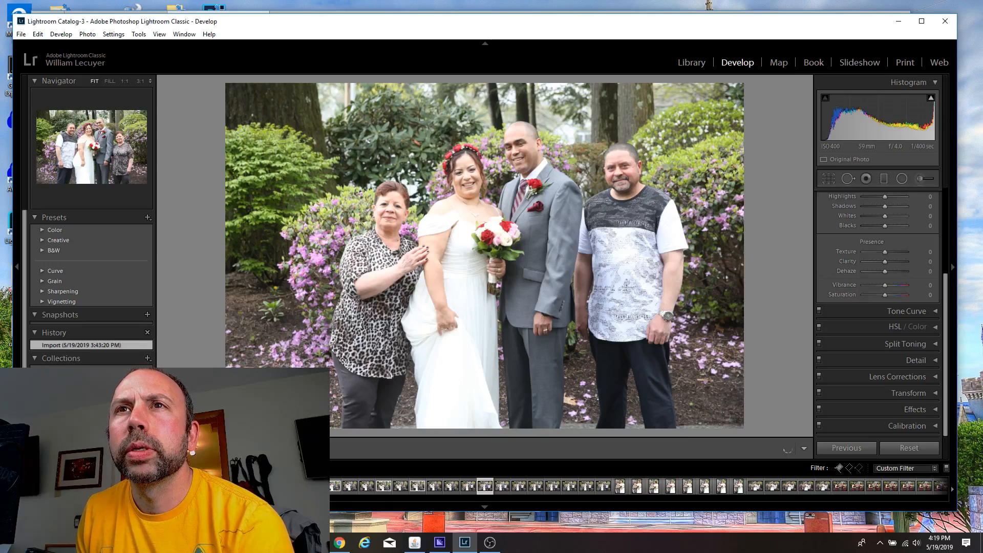
key("Left")
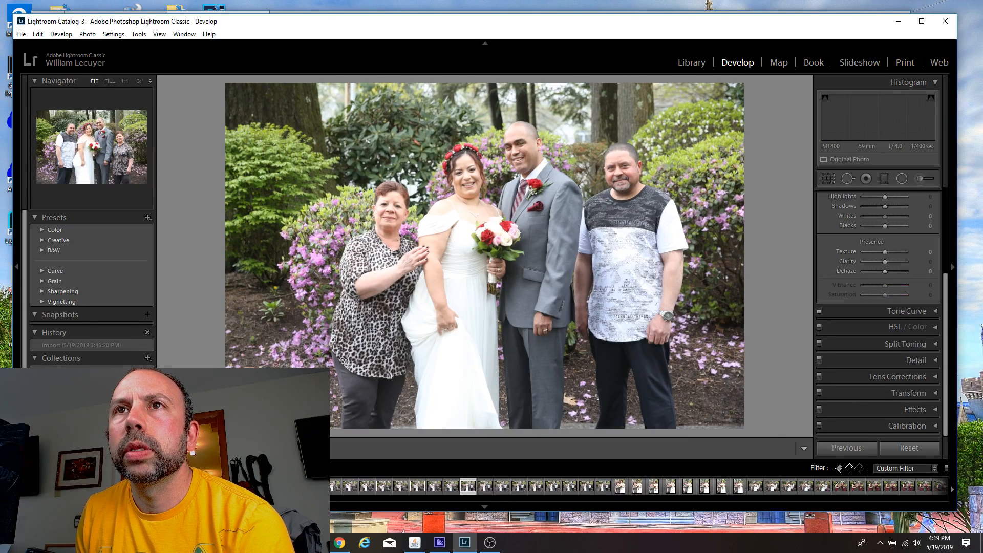
key("Right")
key("Right")
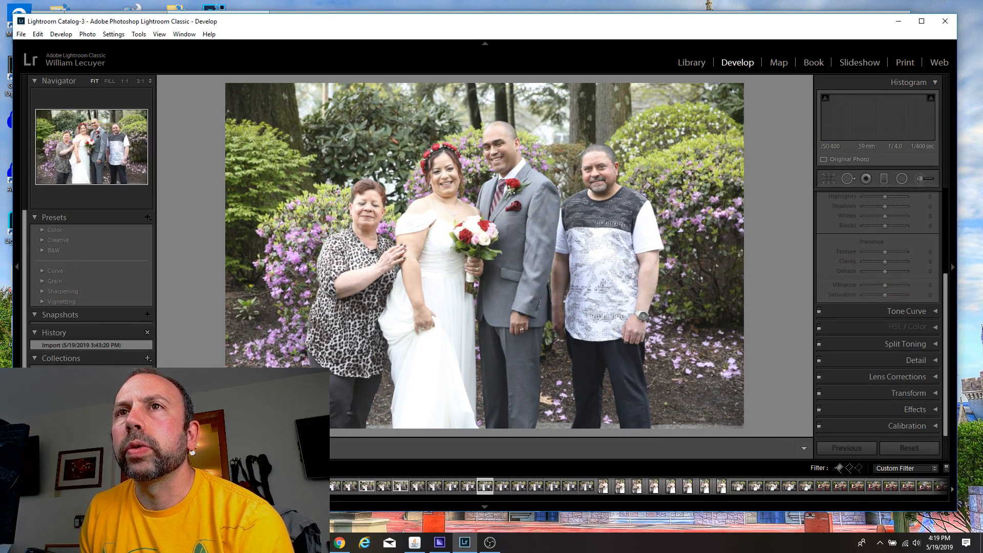
key("Left")
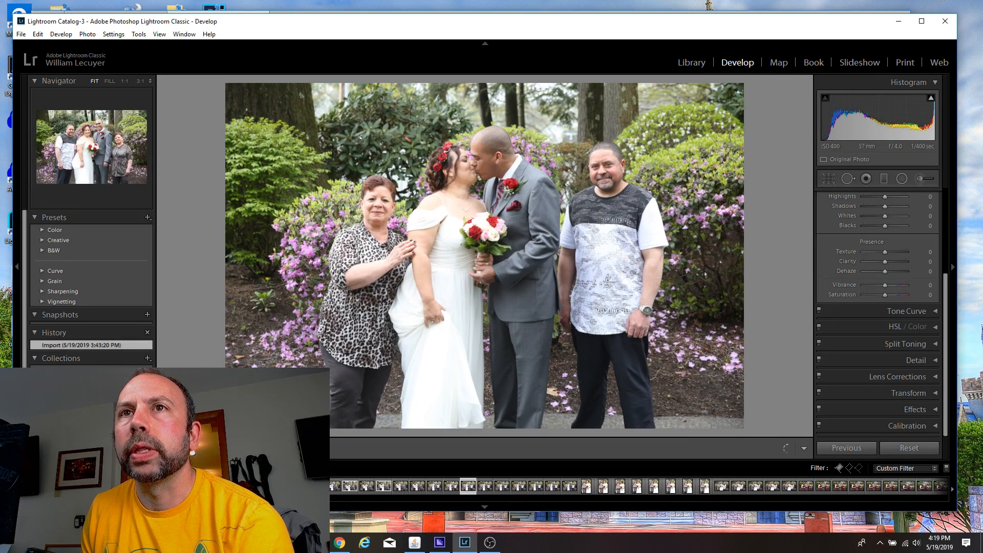
key("Right")
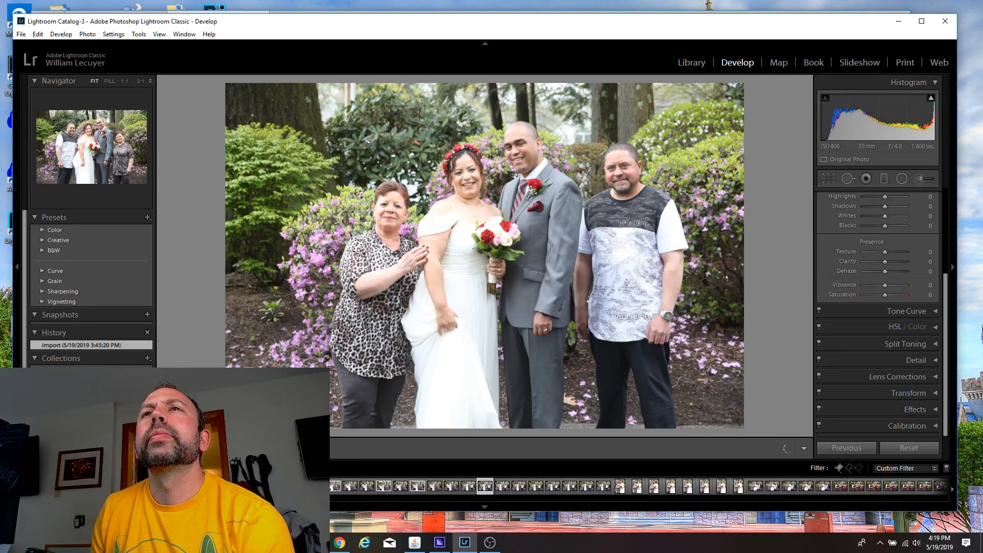
key("Left")
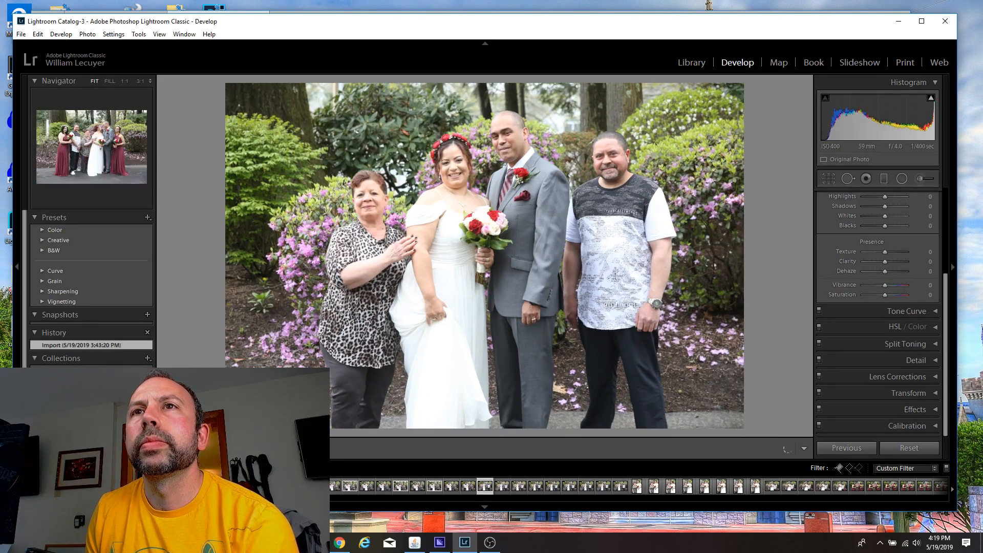
key("Right")
key("p")
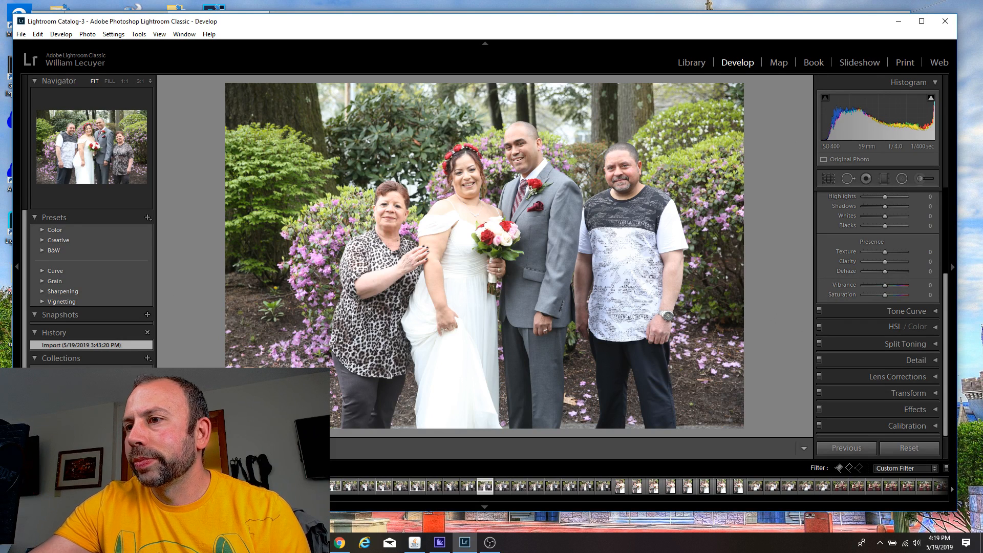
Flag the portrait of the couple kissing between the woman and the man as a pick.
key("Right")
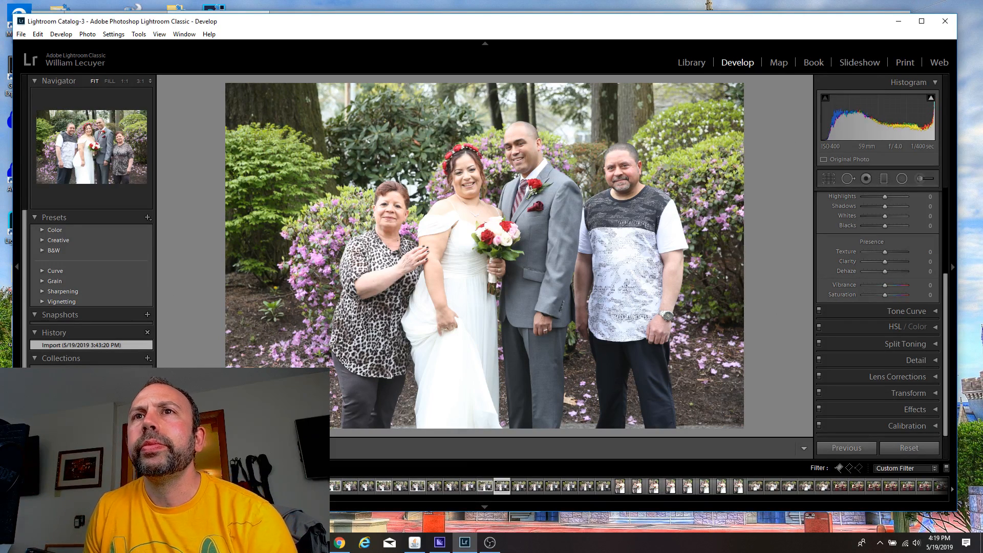
key("Right")
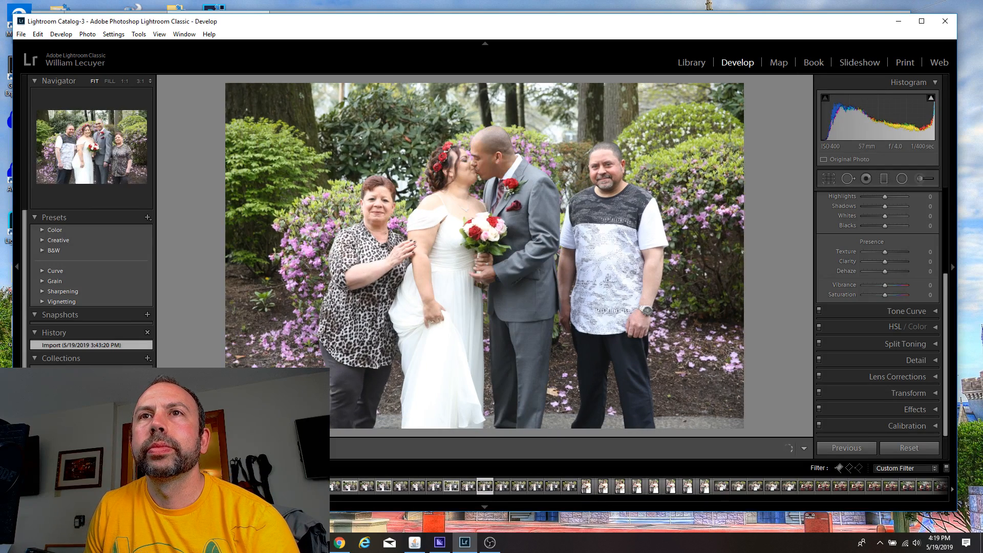
key("Right")
key("Left")
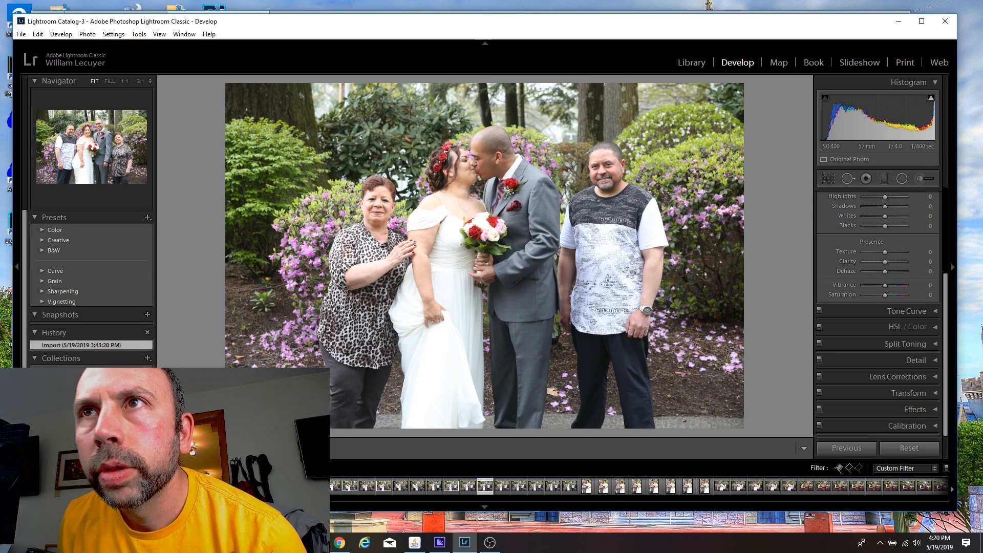
key("p")
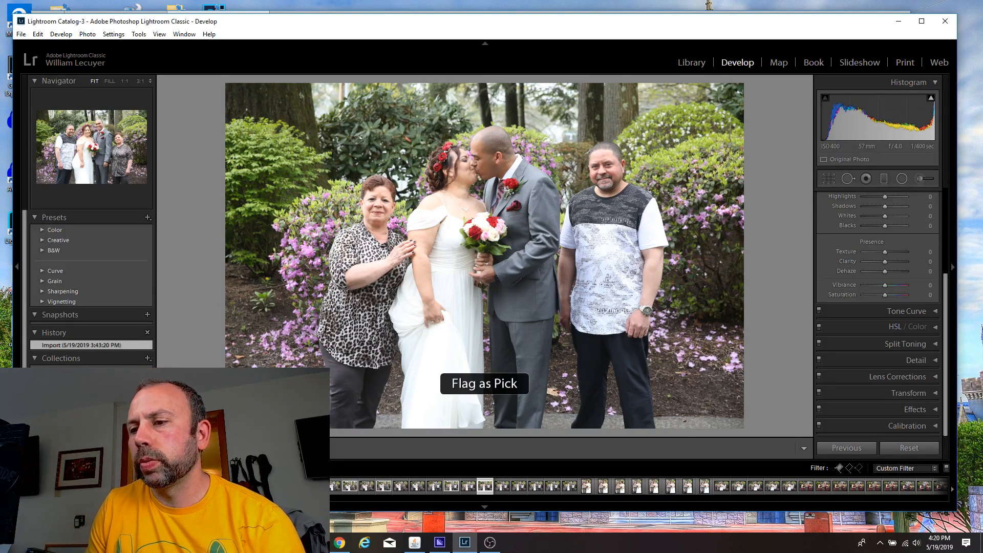
Review the remaining four-person portraits, and flag the close-ups of the bride and woman facing the camera and of the bride looking at her as picks.
key("Right")
key("Right")
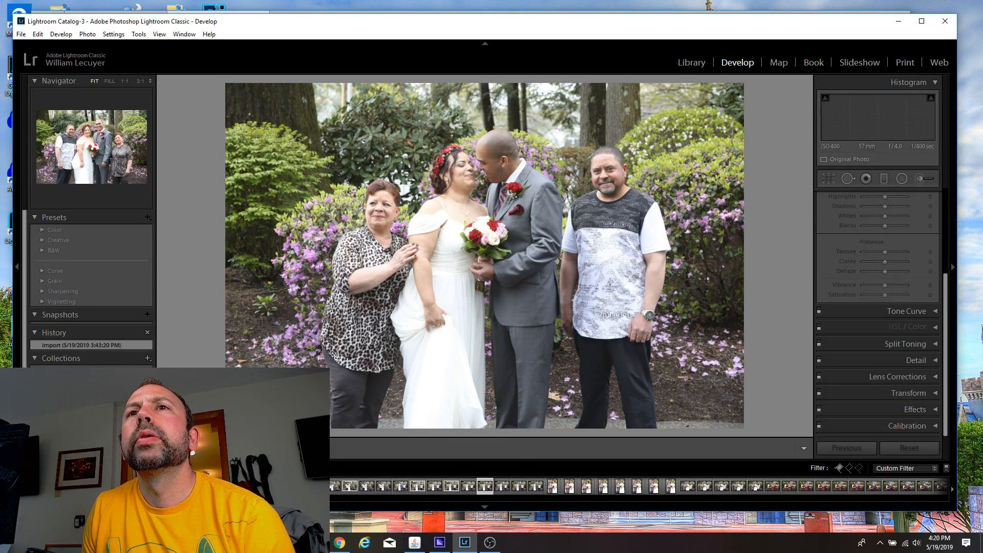
key("Left")
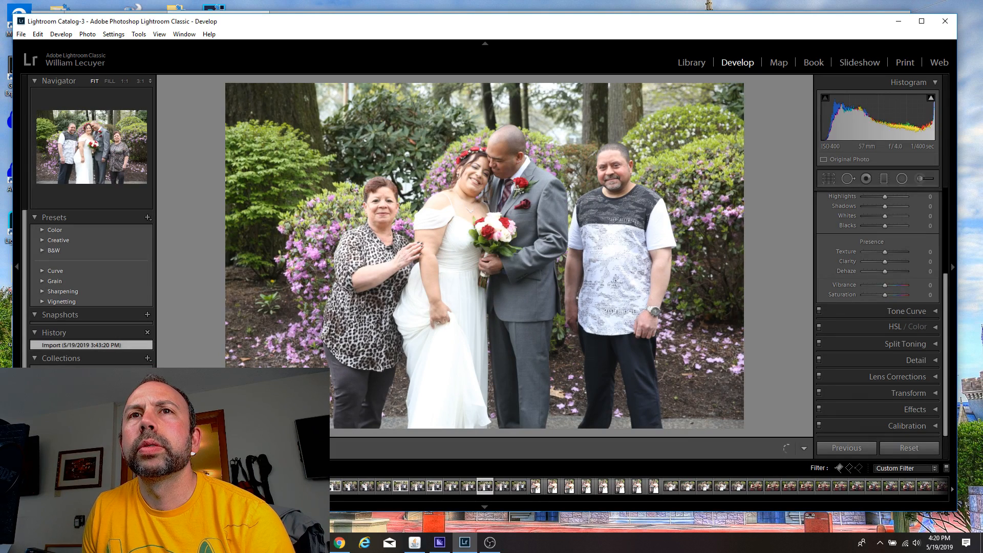
key("Right")
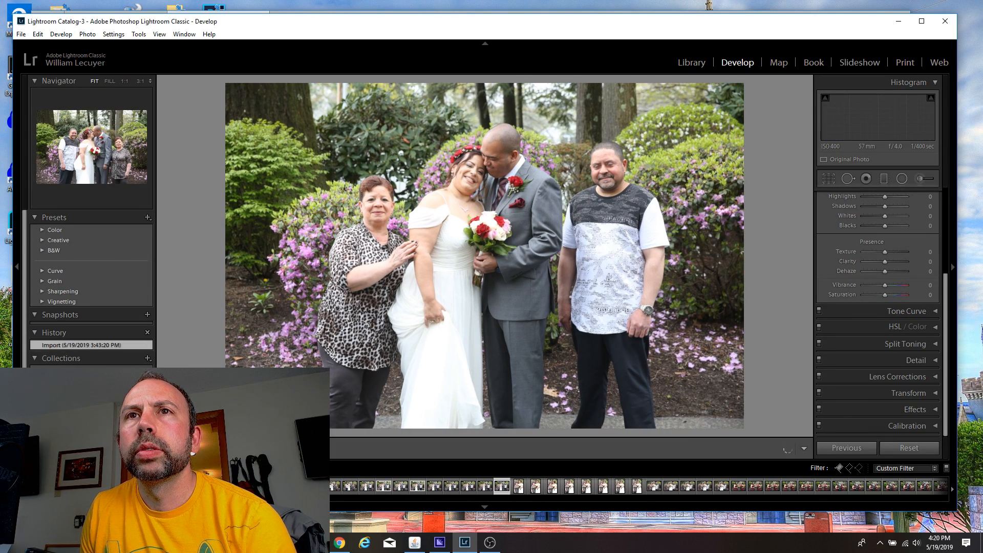
key("Left")
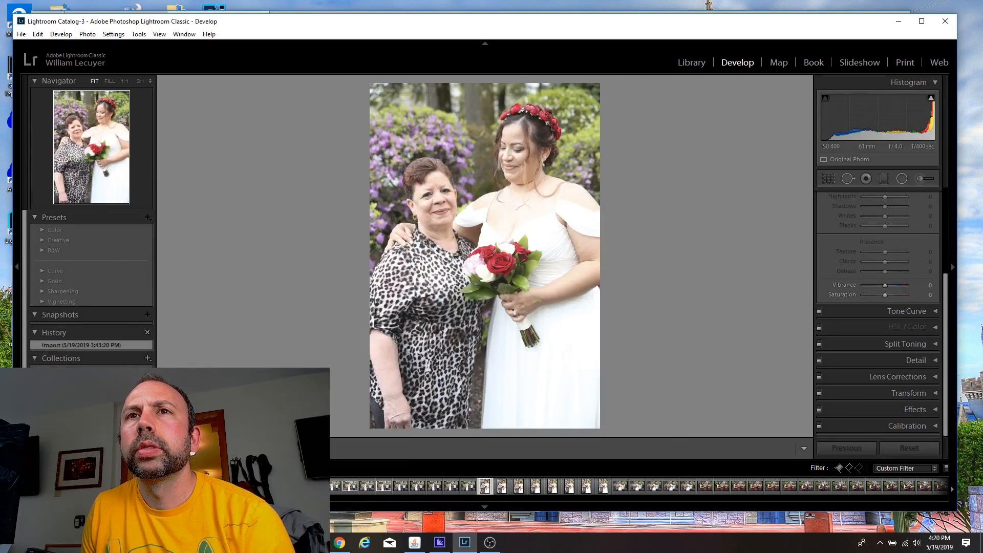
key("Right")
key("Right")
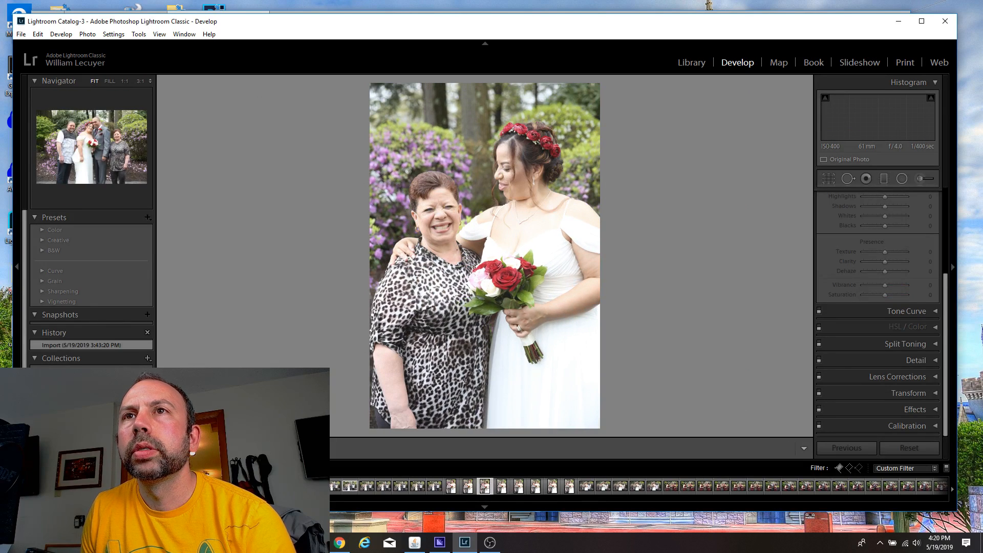
key("Left")
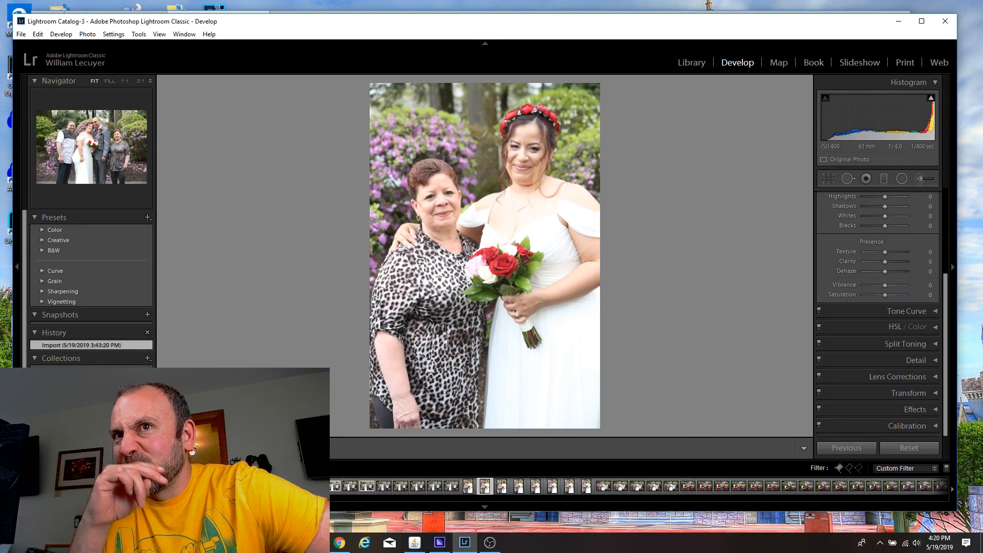
key("p")
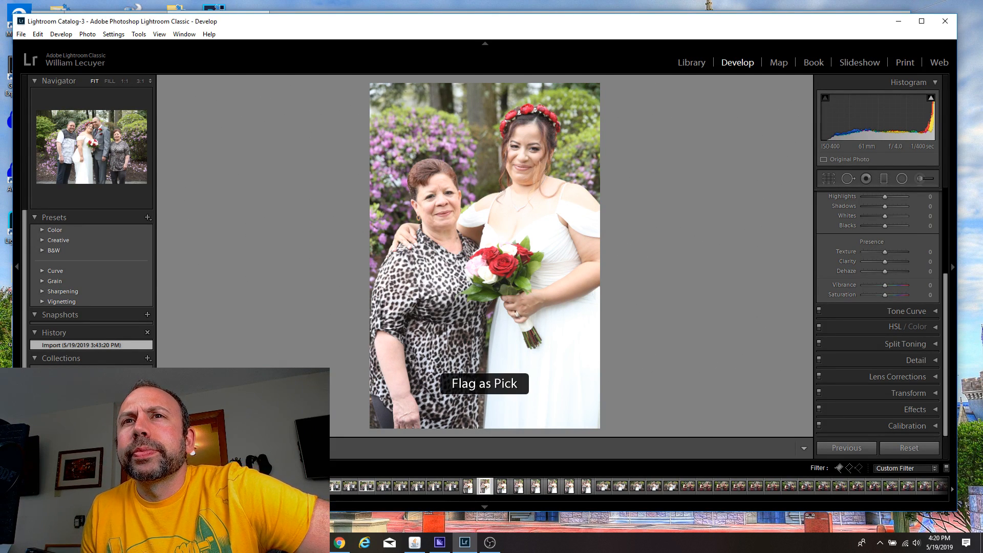
key("Right")
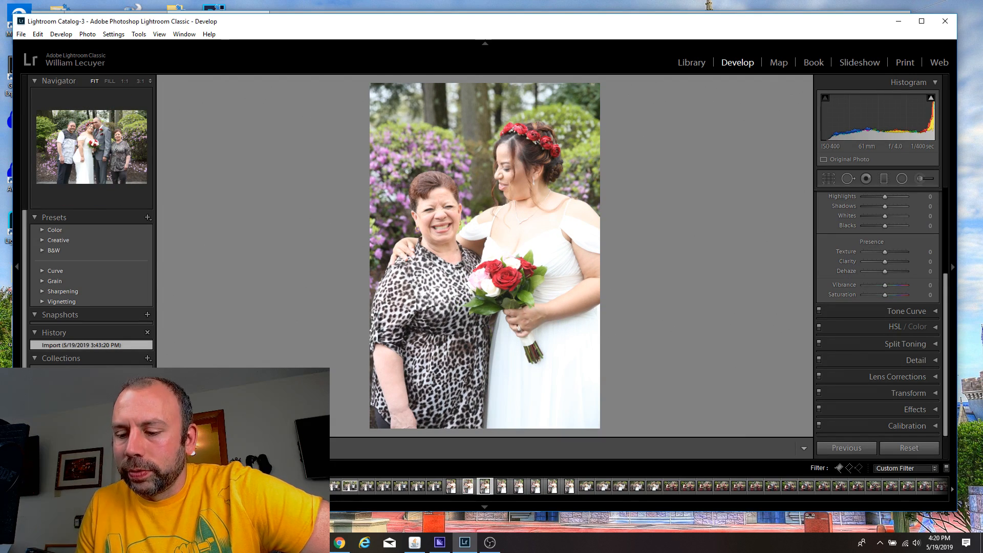
key("p")
Compare the wider portraits of the bride and the woman in the leopard-print top, and flag the second one as a pick.
key("Right")
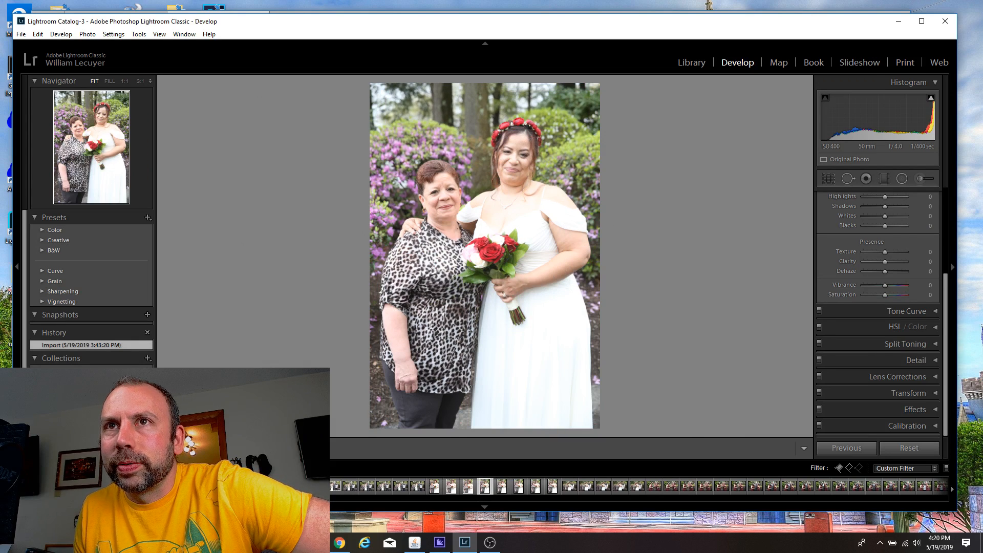
key("Right")
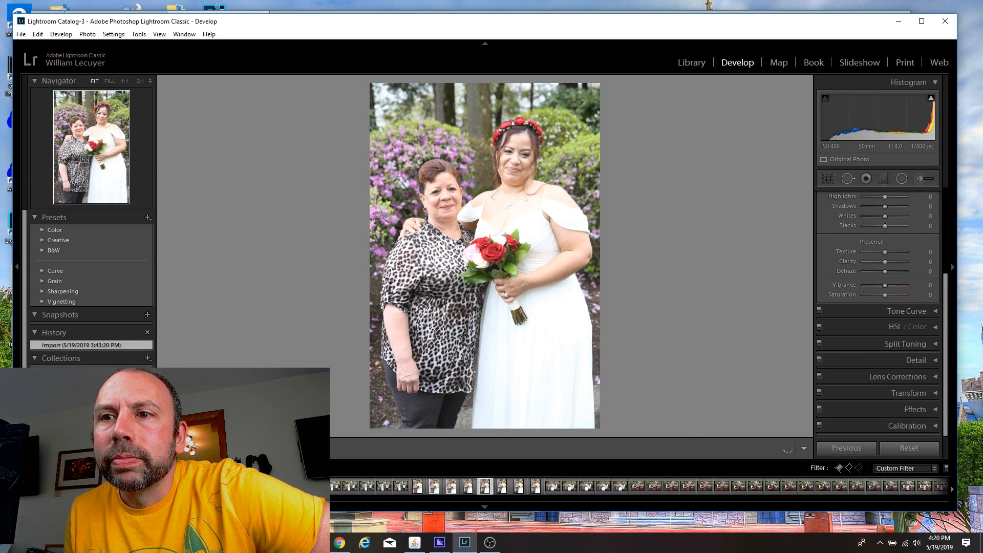
key("Left")
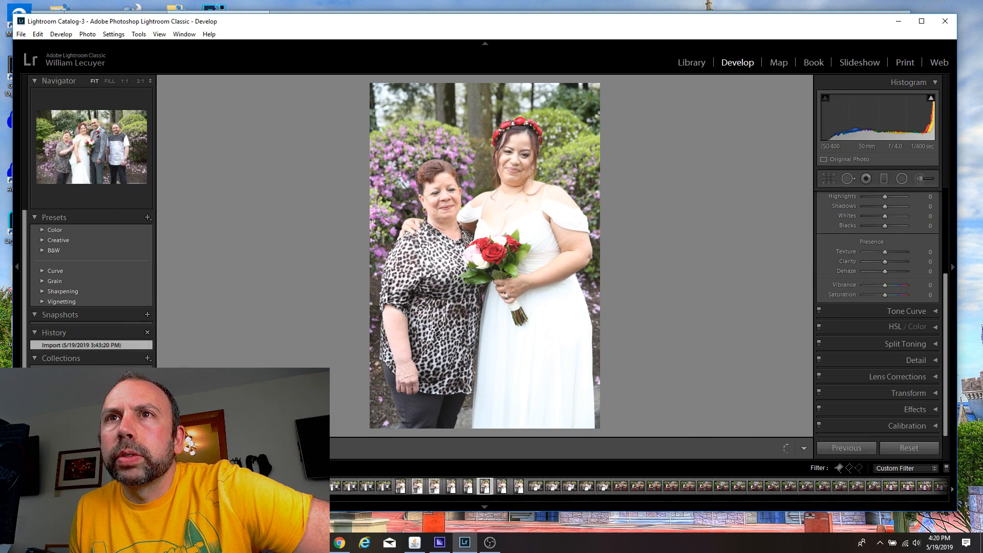
key("Left")
key("Left")
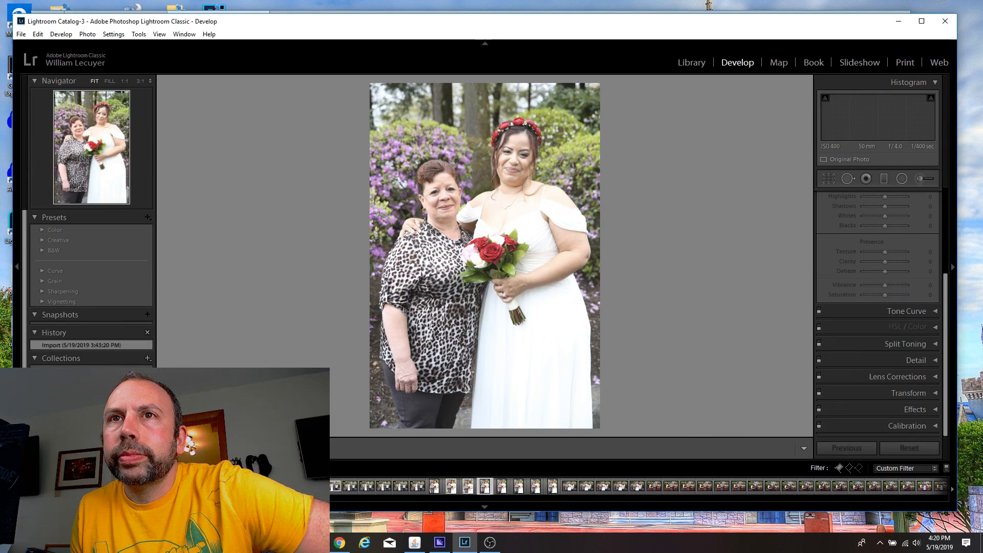
key("Left")
key("p")
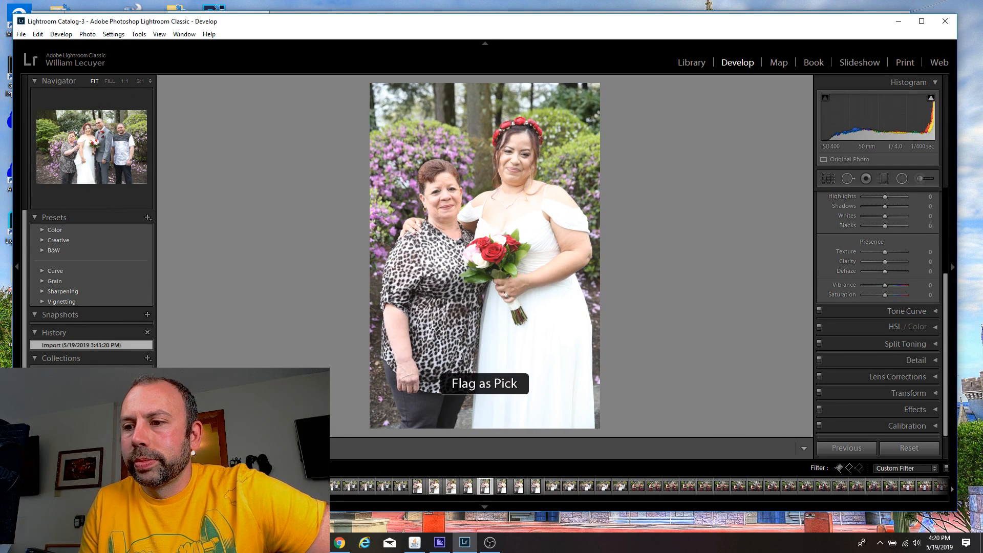
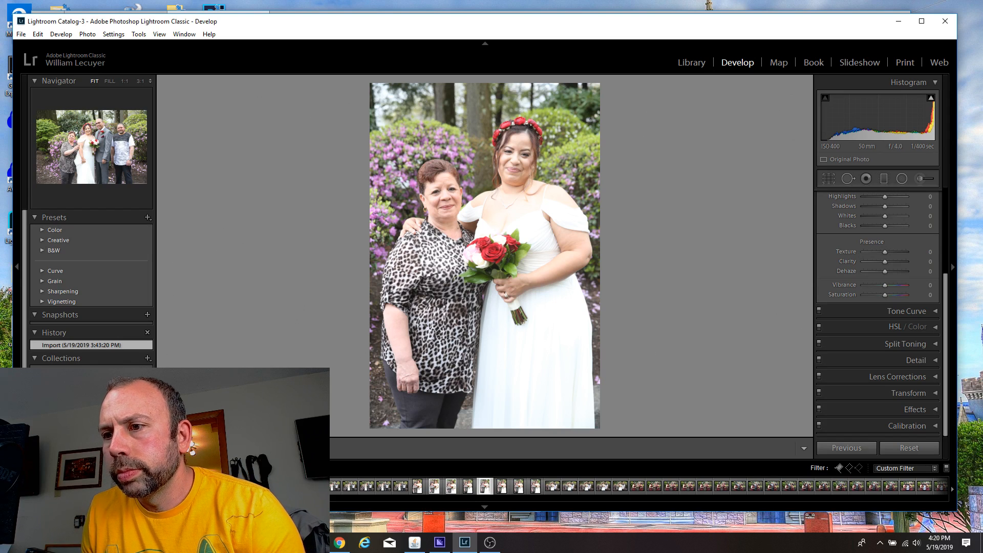
Review the remaining near-identical portraits of the bride with the woman in the leopard-print blouse.
key("Right")
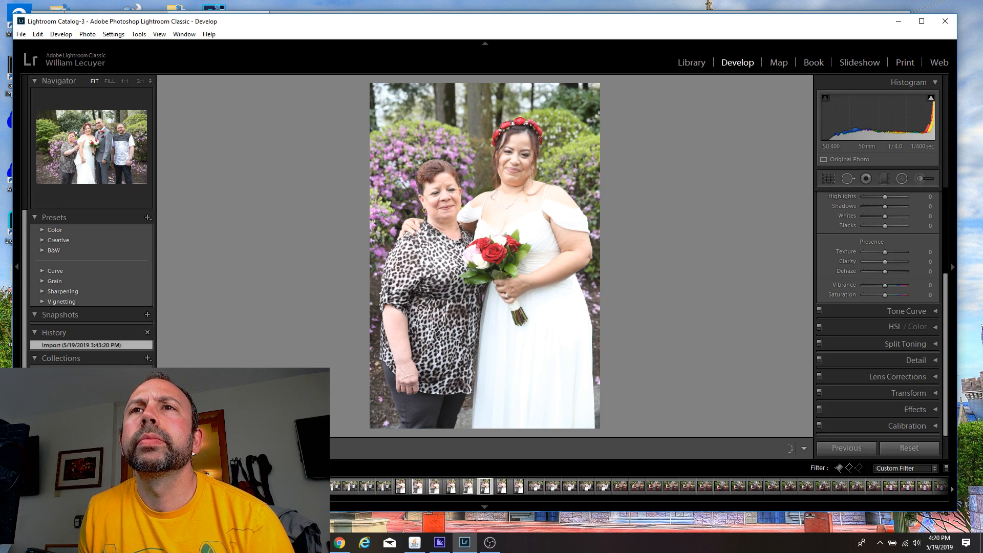
key("Right")
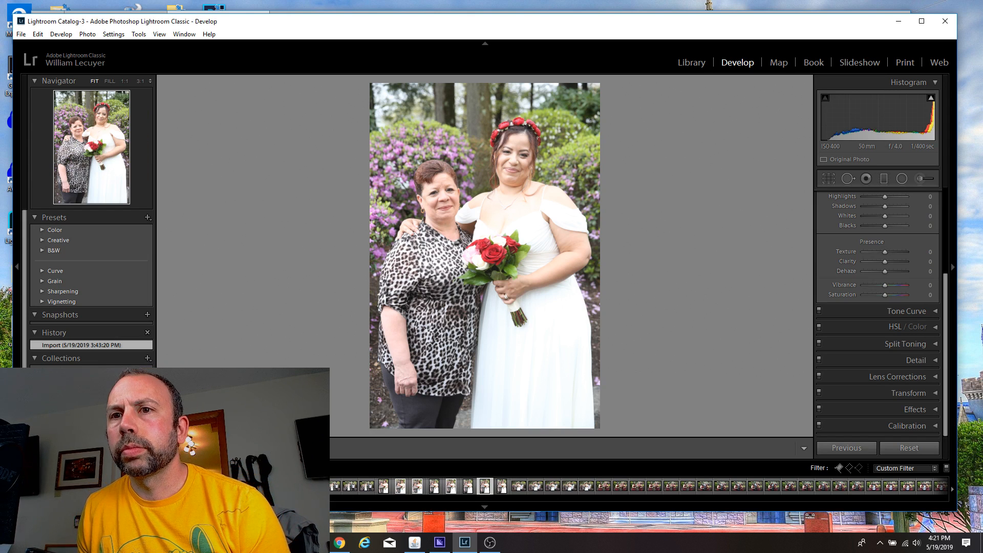
key("Right")
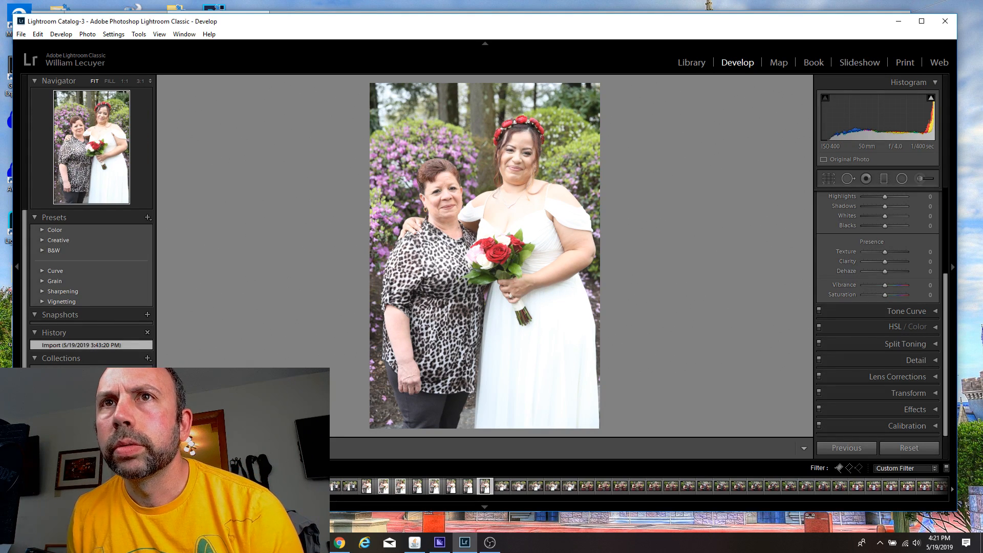
key("Right")
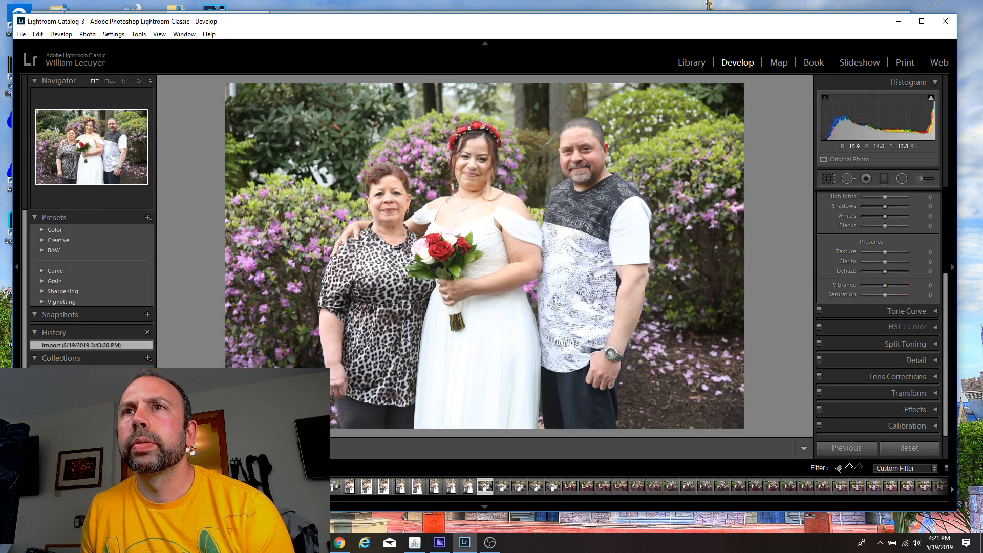
Compare the shots of the bride between the woman and the man in the patterned shirt and flag the best one as a pick.
key("Left")
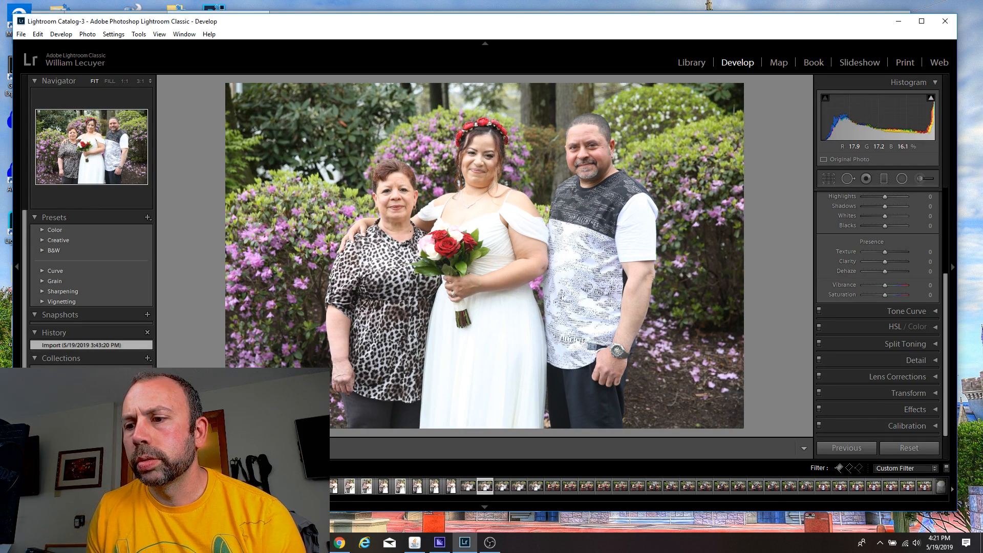
key("Right")
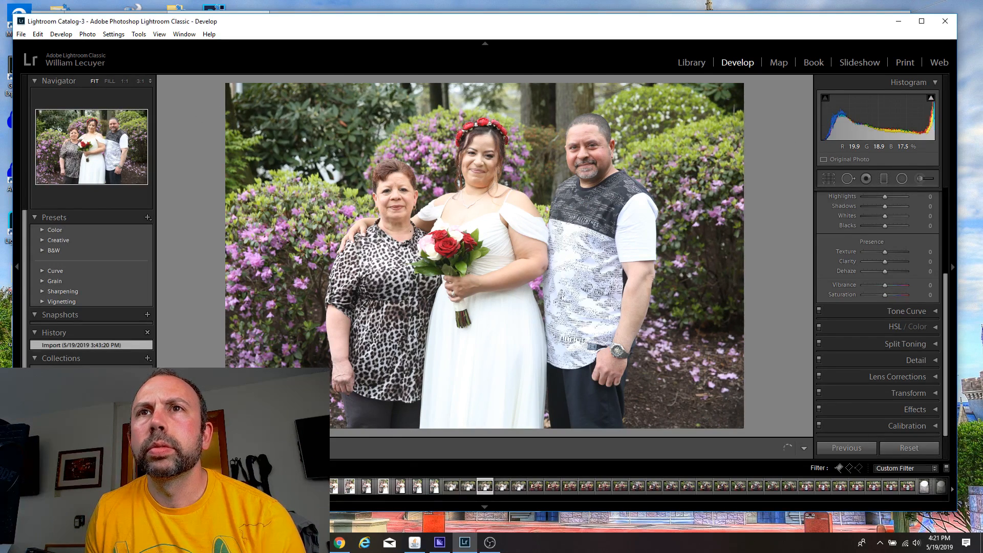
key("Right")
key("Right")
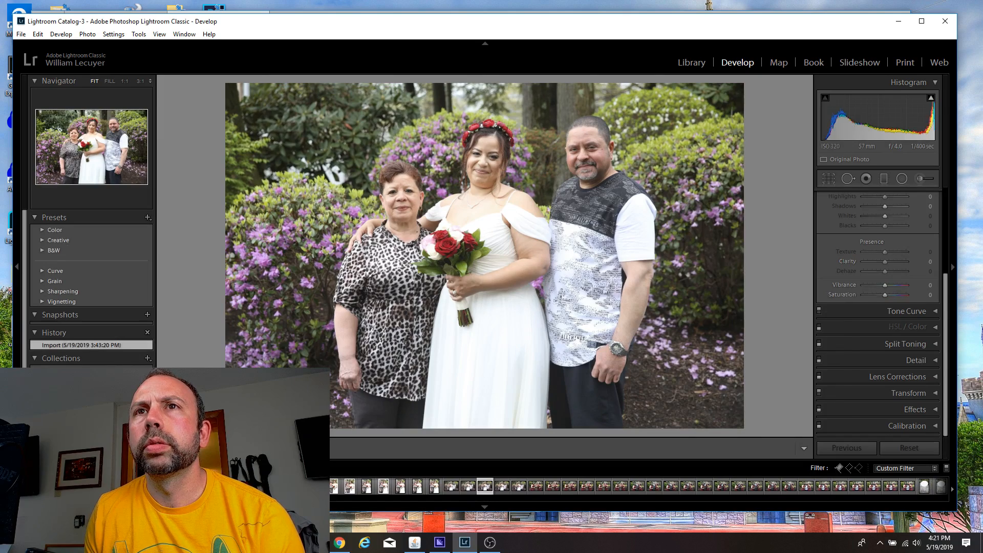
key("Right")
key("Right")
key("Right")
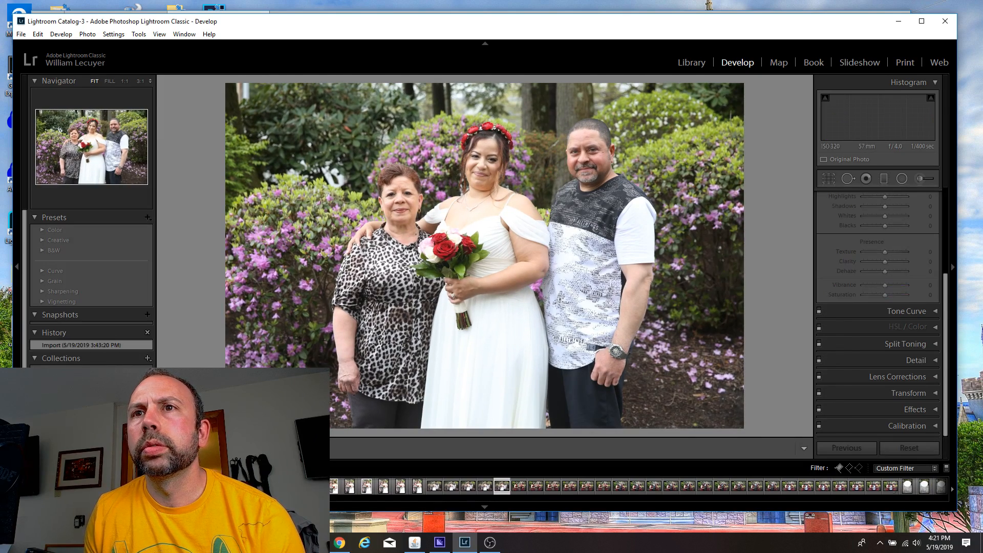
key("Left")
key("Left")
key("Left")
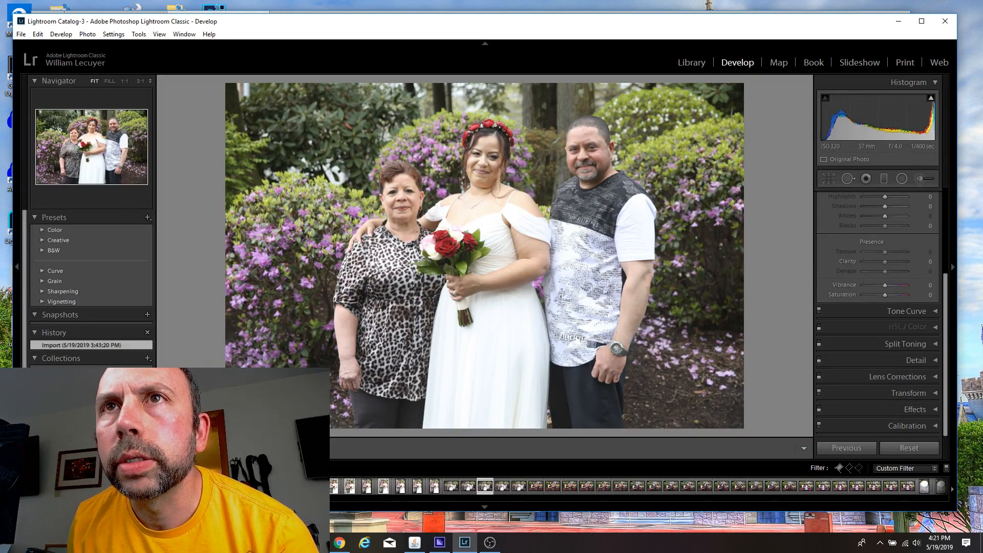
key("Right")
key("Right")
key("Right")
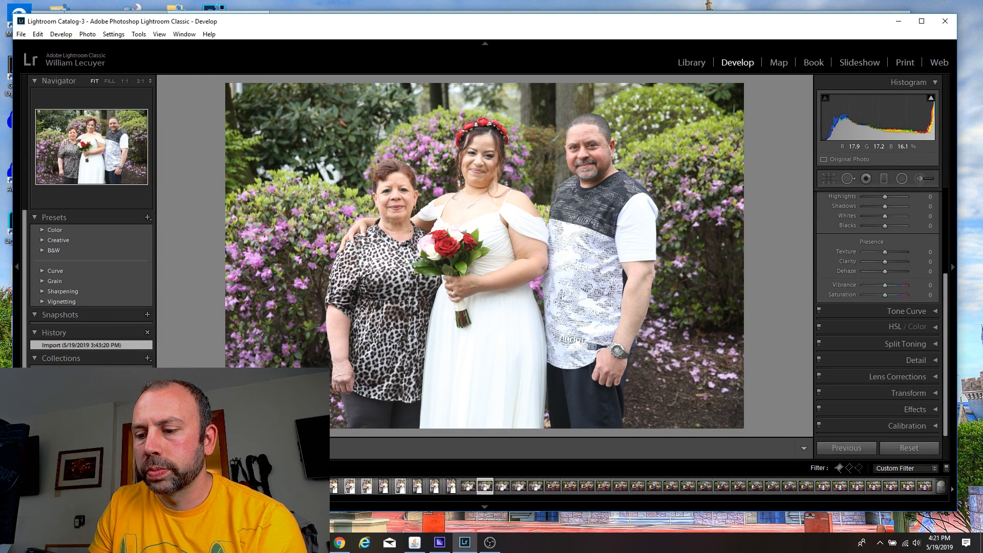
key("p")
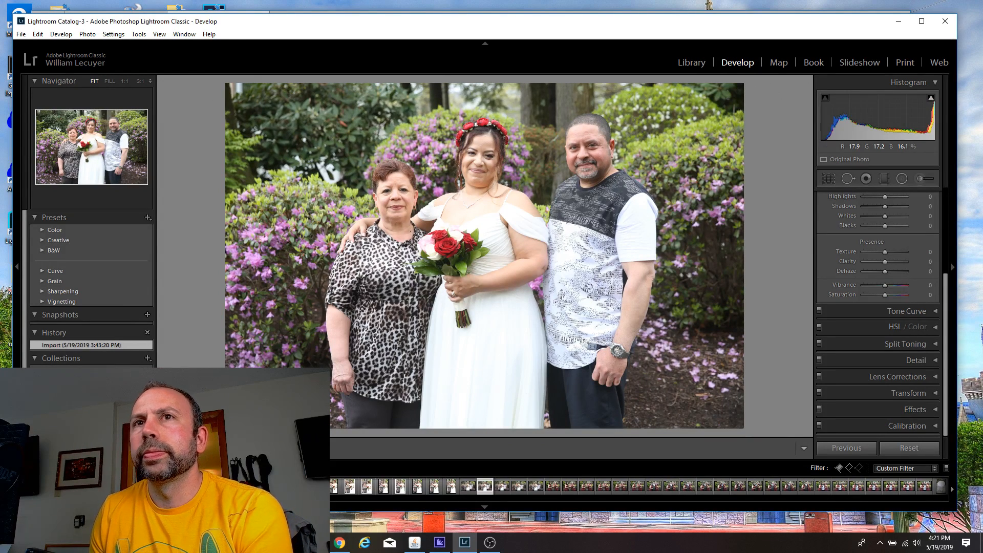
Compare the first shots of the two bridesmaids with the woman in leopard print and flag the second one as a pick.
key("Right")
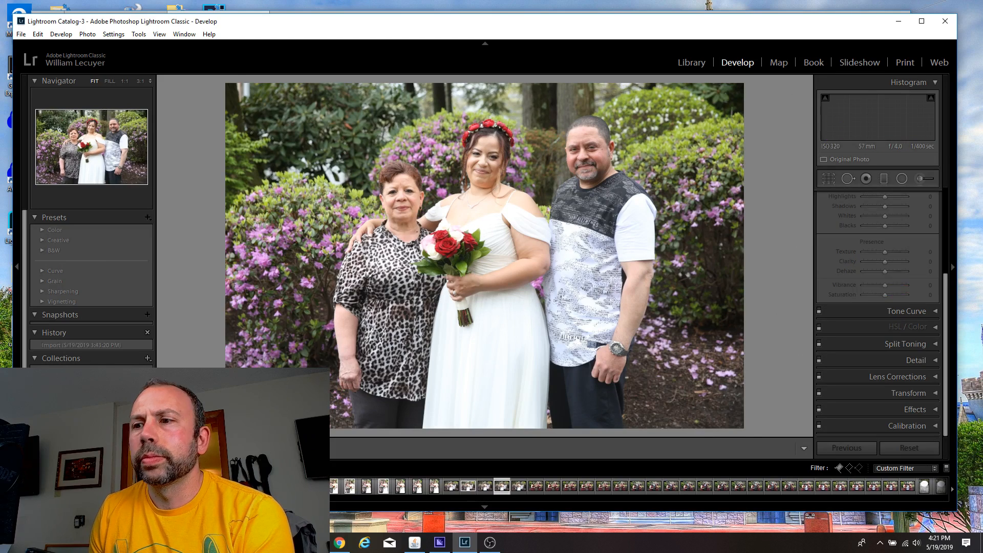
key("Right")
key("Left")
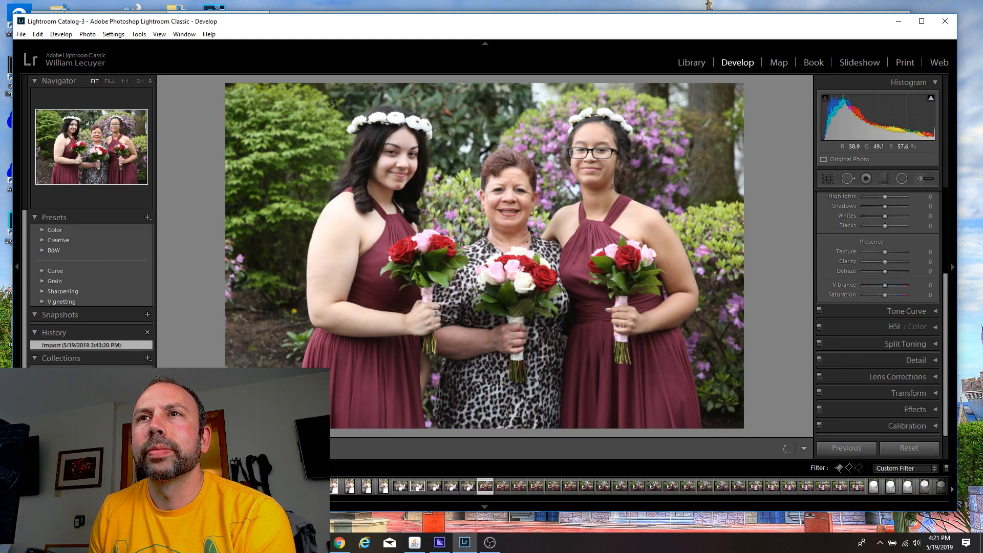
key("Right")
key("Left")
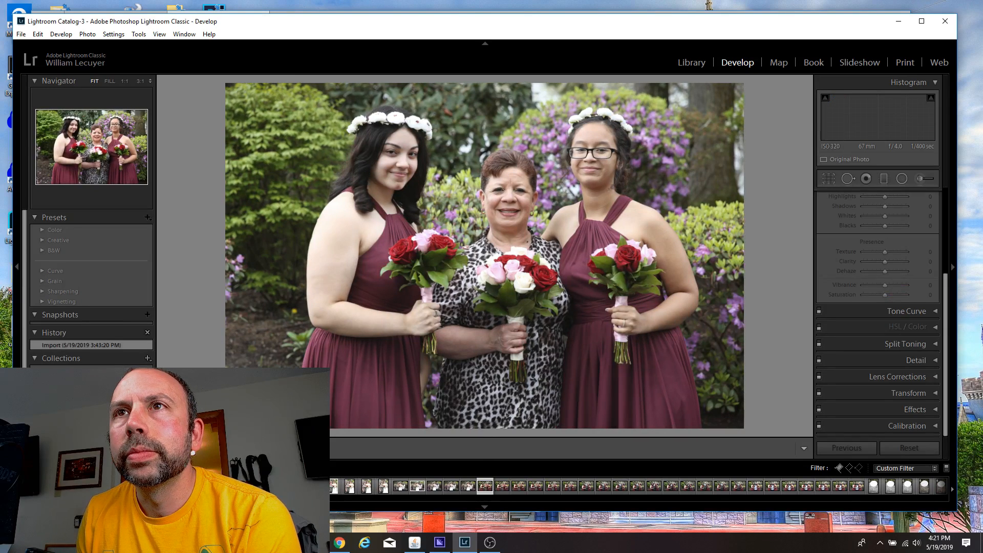
key("Right")
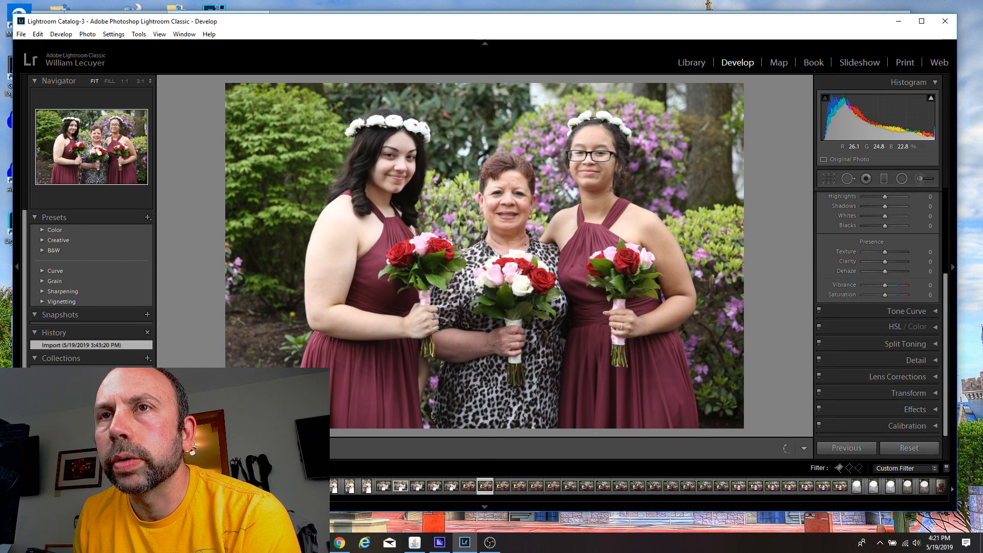
key("p")
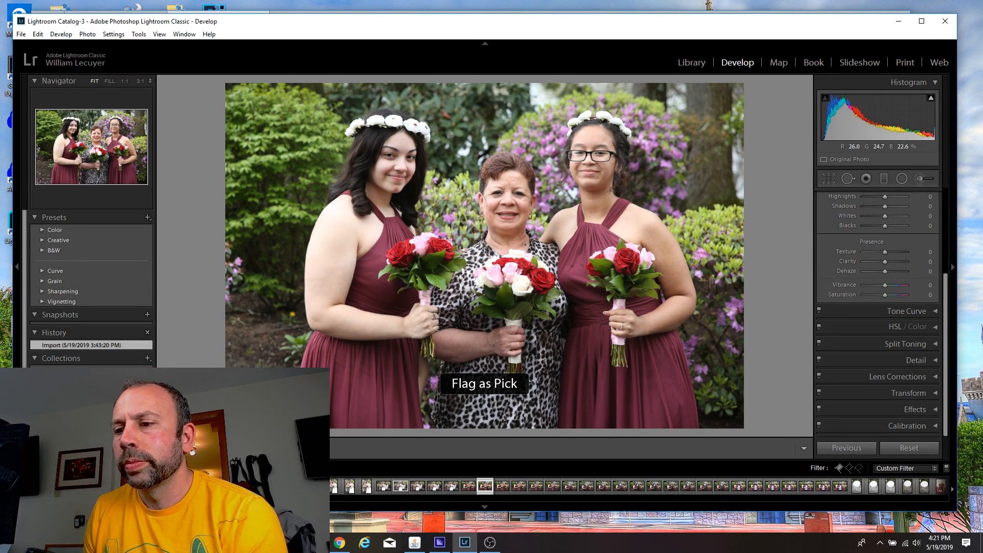
Review the remaining shots of the bridesmaids with the woman and continue to the groom with the bridesmaids.
key("Right")
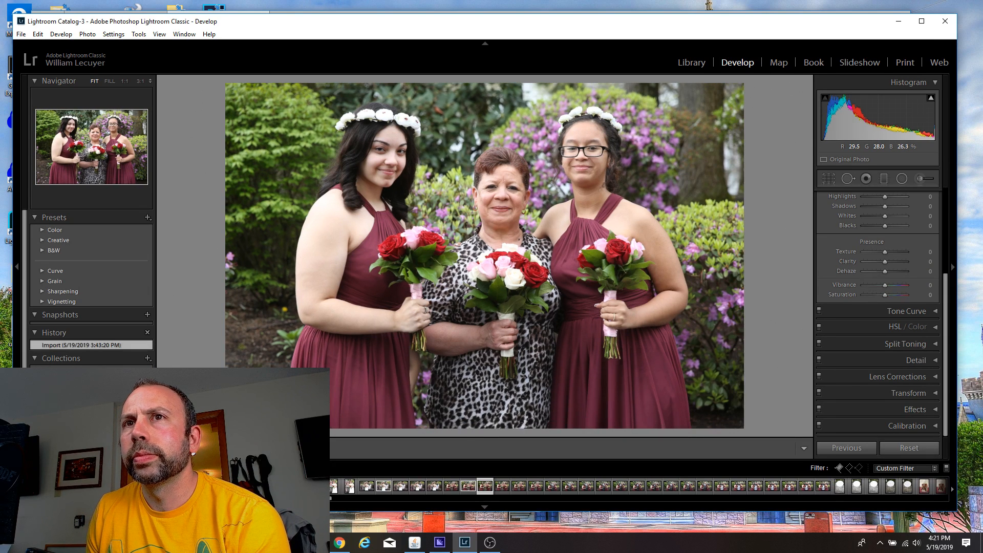
key("Right")
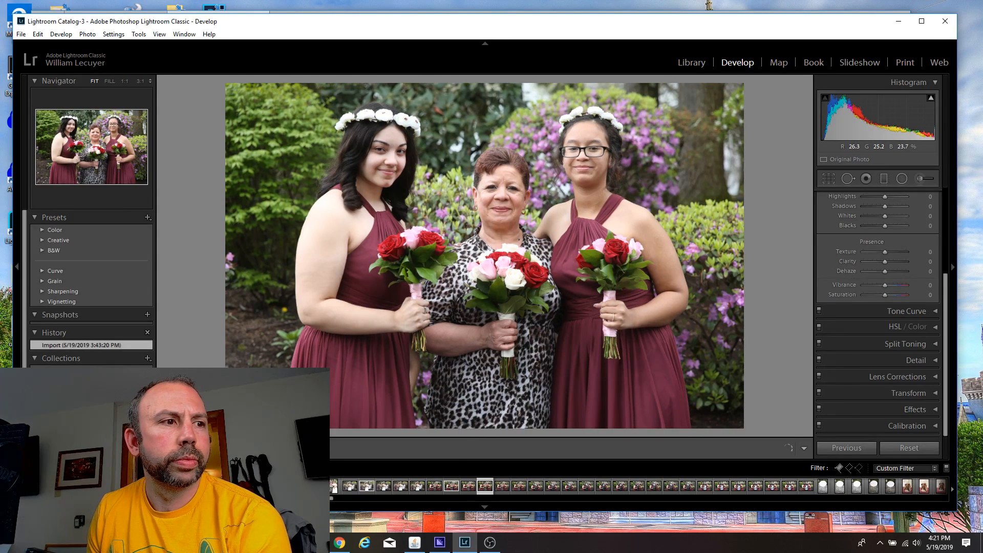
key("Right")
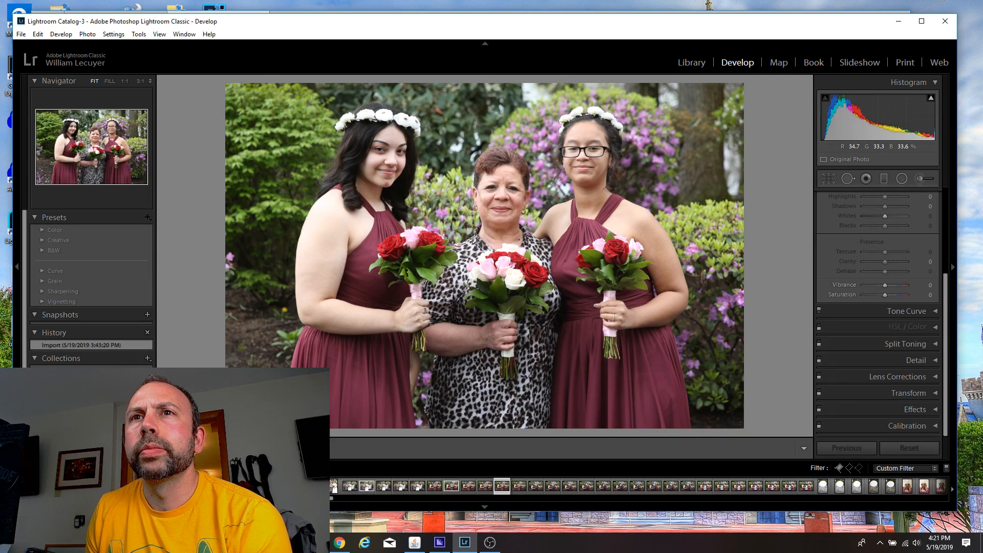
key("Right")
key("Right")
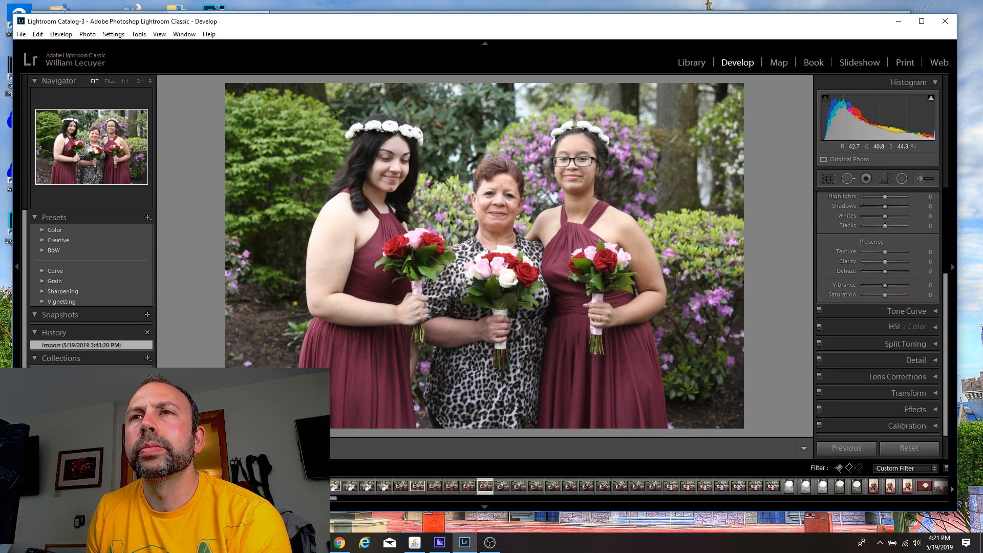
key("Right")
key("Right")
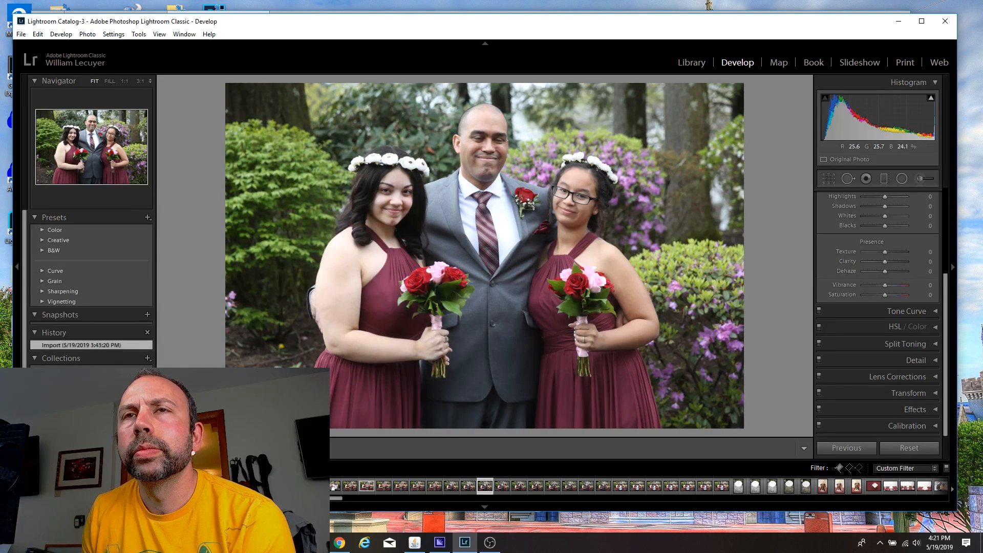
Compare the shots of the groom between the bridesmaids and flag the one where he smiles at the camera as a pick.
key("Right")
key("Right")
key("Right")
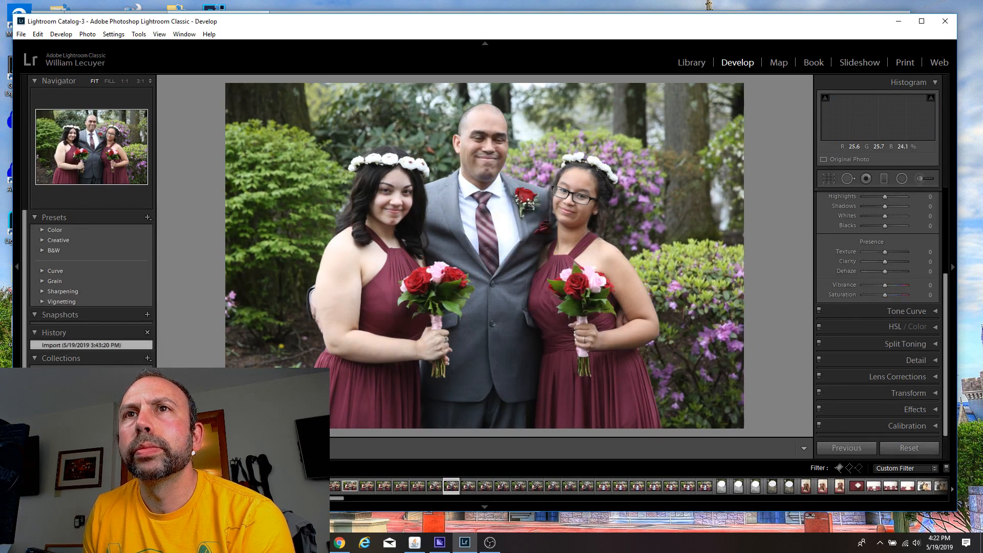
key("Left")
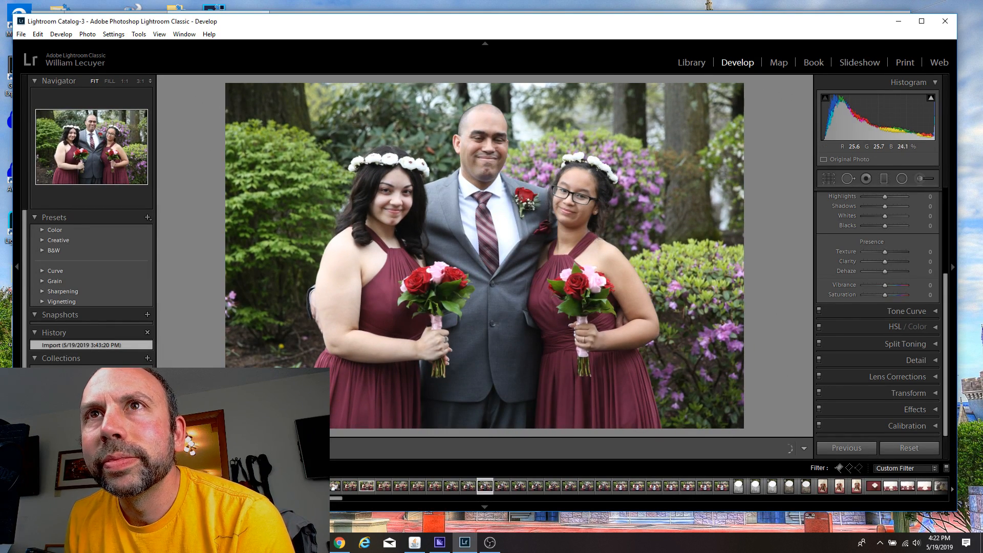
key("Left")
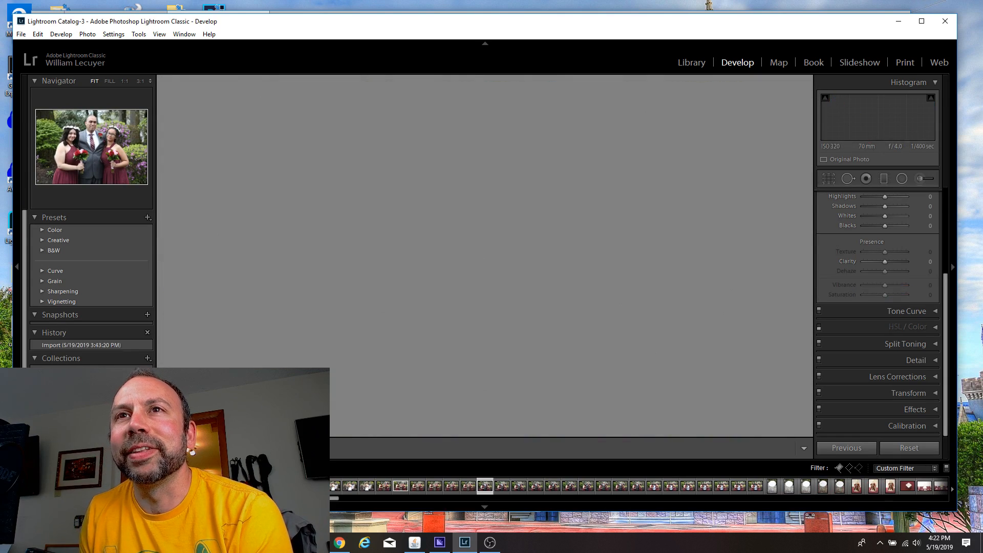
key("Right")
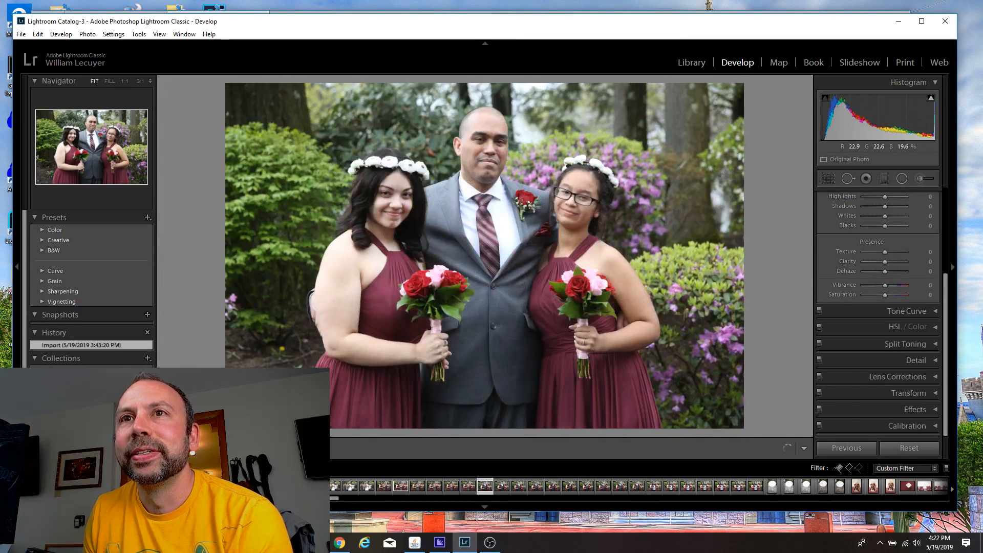
key("Right")
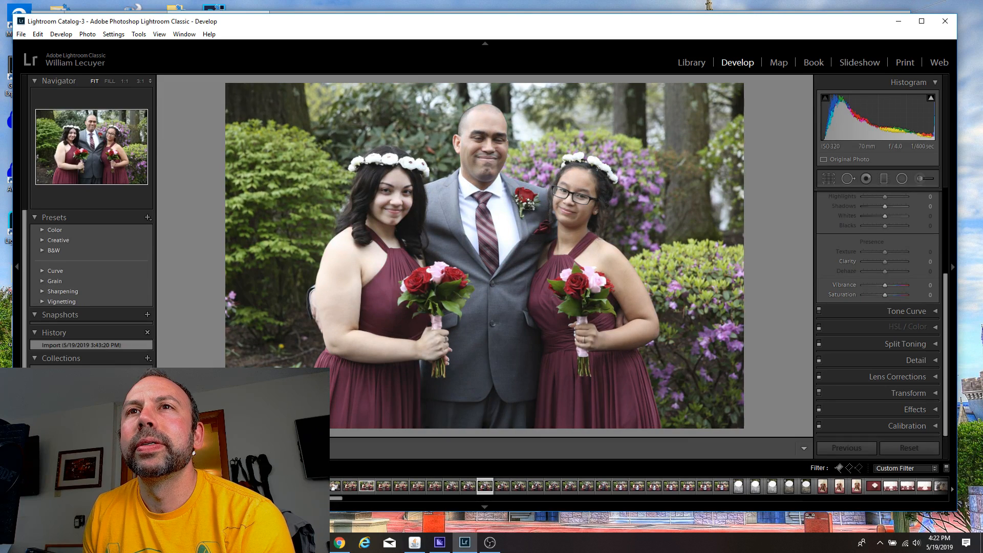
key("Right")
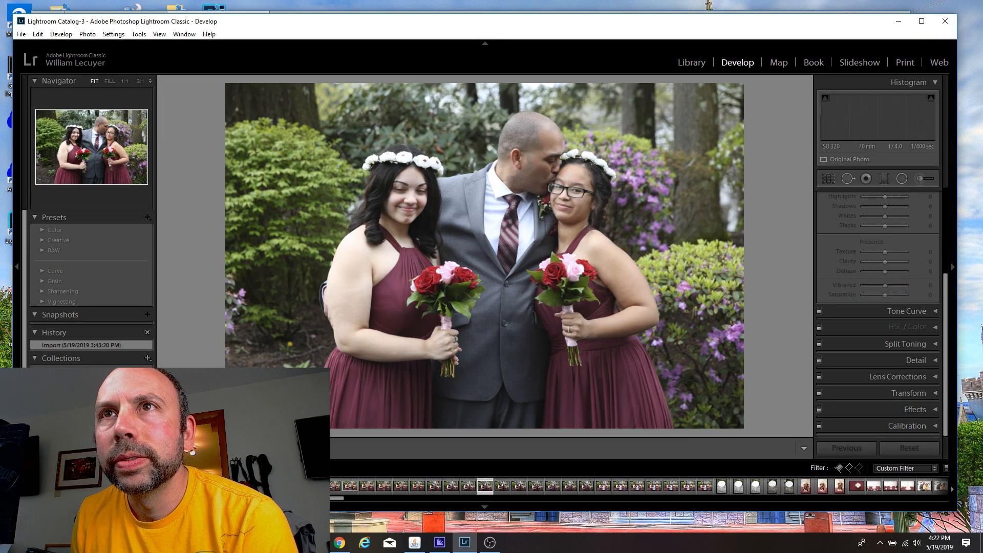
key("Left")
key("p")
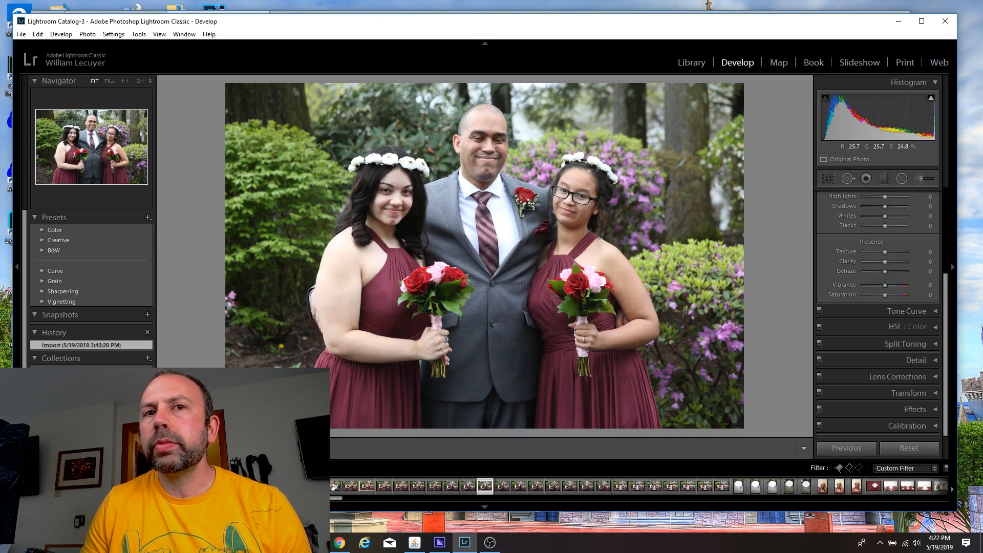
scroll(638, 486, "up", 8)
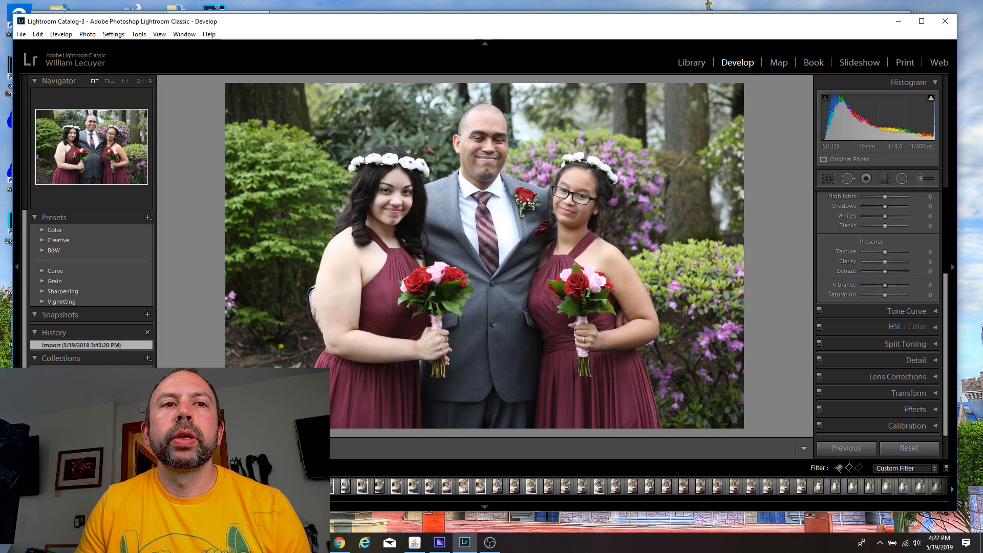
left_click(317, 486, "shift")
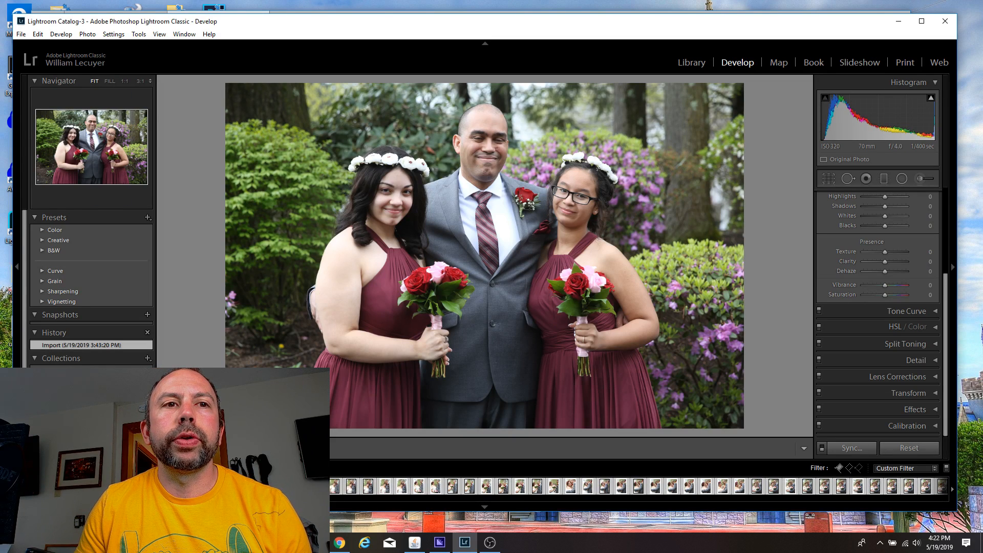
scroll(334, 492, "down", 10)
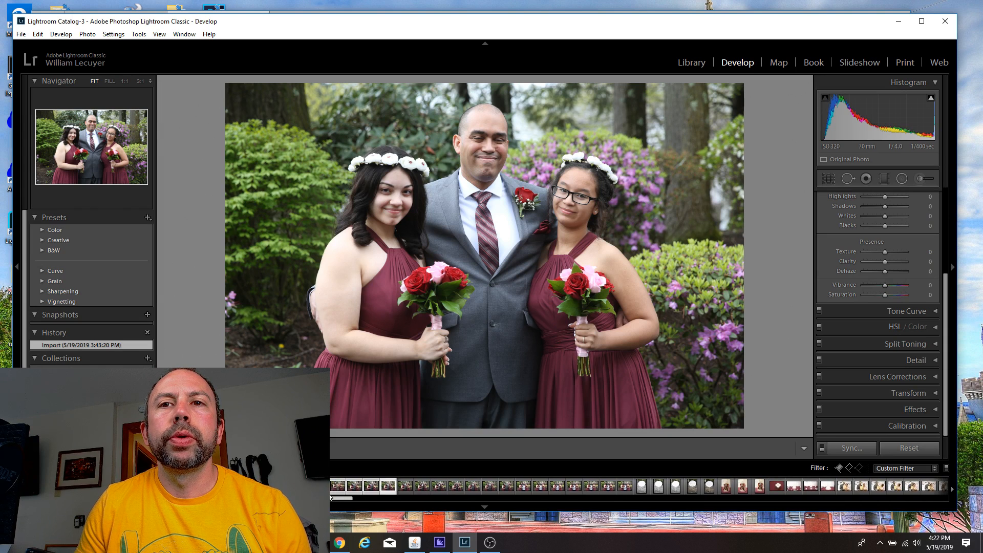
left_click_drag(334, 493, 336, 494)
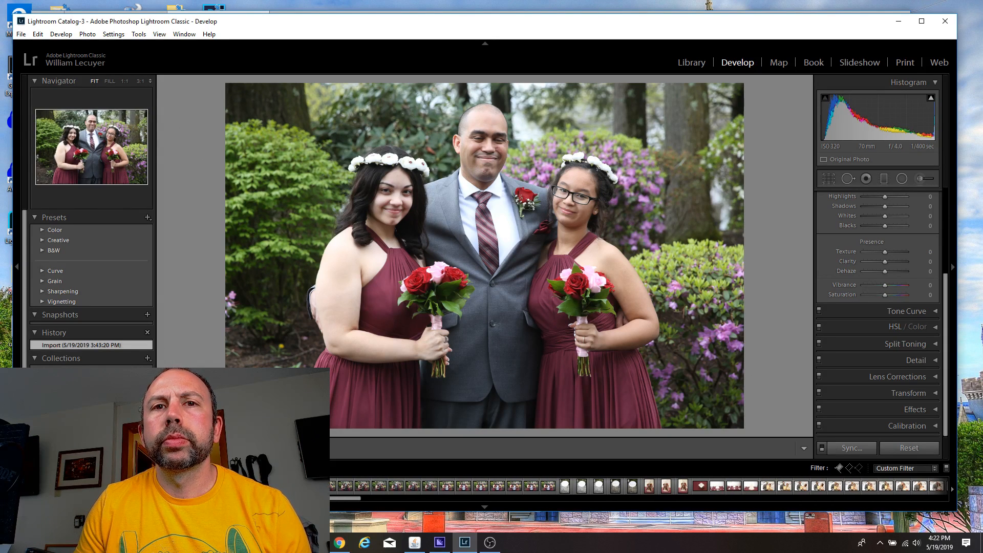
key("ctrl+shift+d")
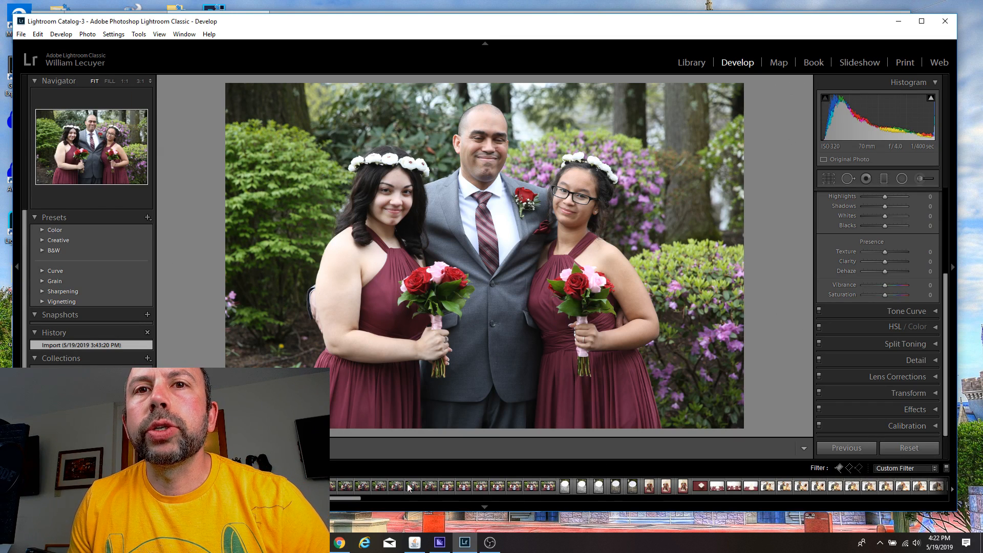
Compare the shots of the groom kissing each bridesmaid on the head and flag the best ones as picks.
left_click(555, 487)
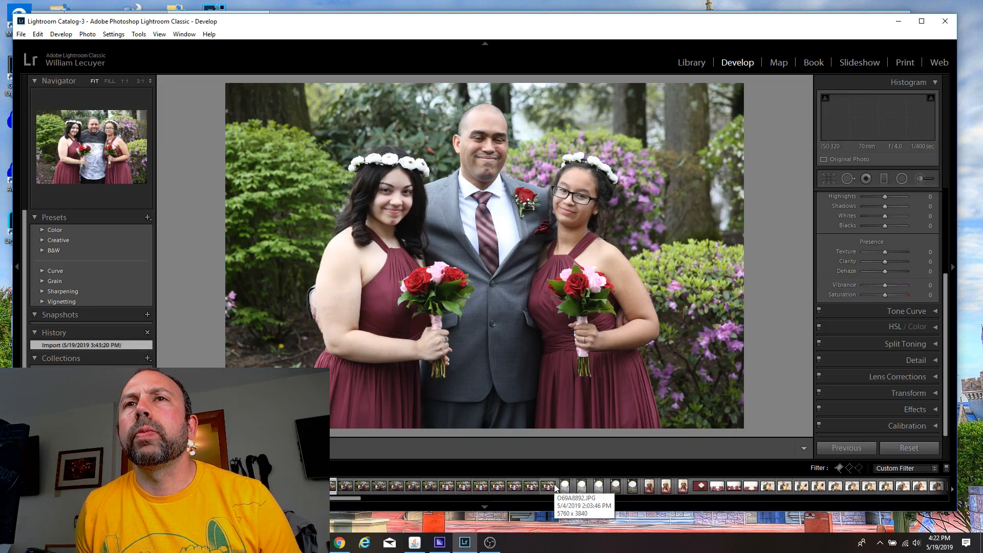
key("Right")
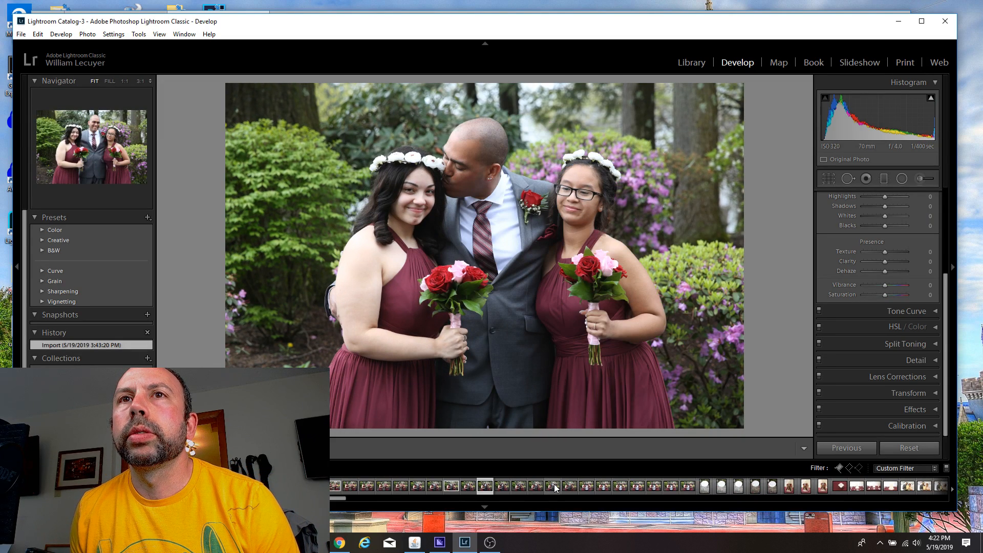
key("Right")
key("p")
key("Right")
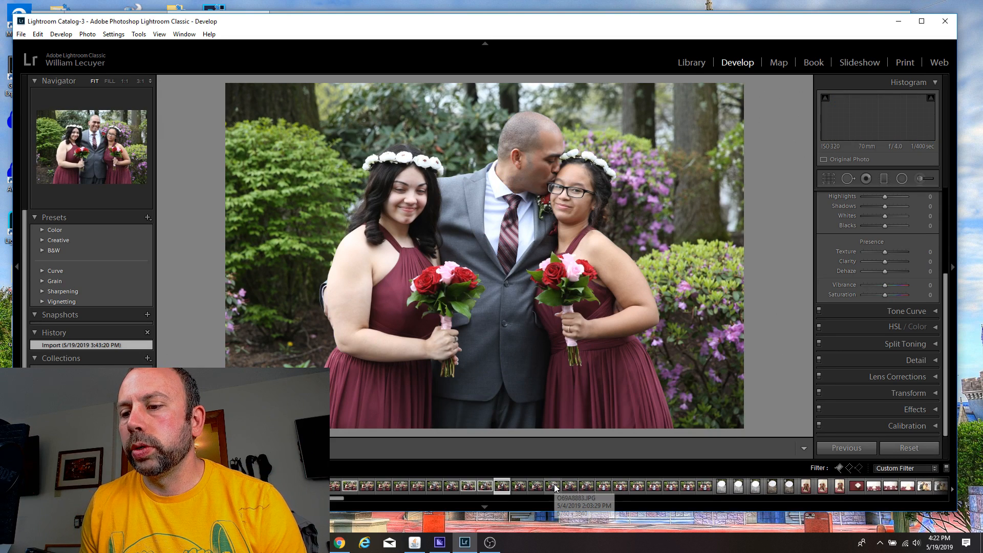
key("p")
key("Right")
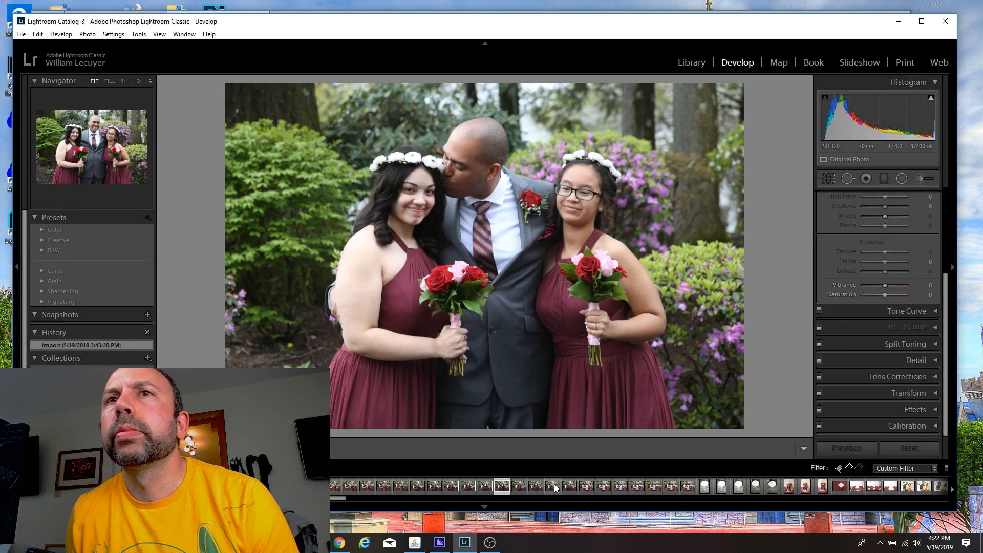
Compare the shots of the groom smiling between the bridesmaids and flag the one with all three looking at the camera as a pick.
key("Right")
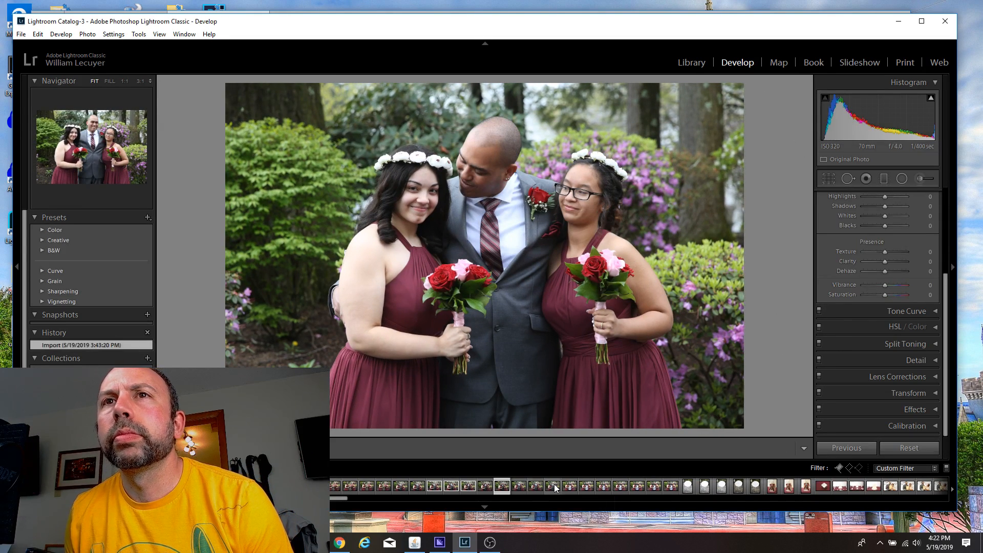
key("Right")
key("Right")
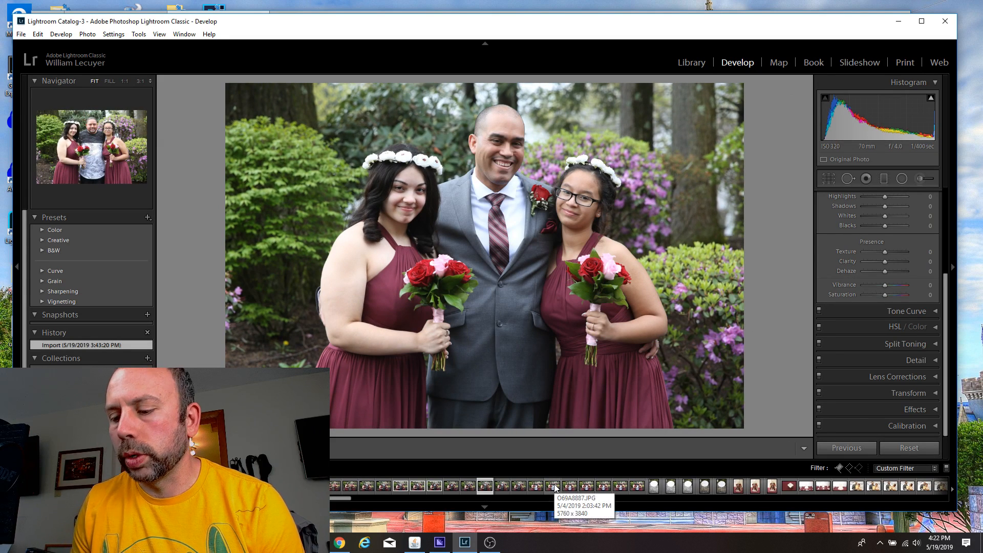
key("p")
key("Right")
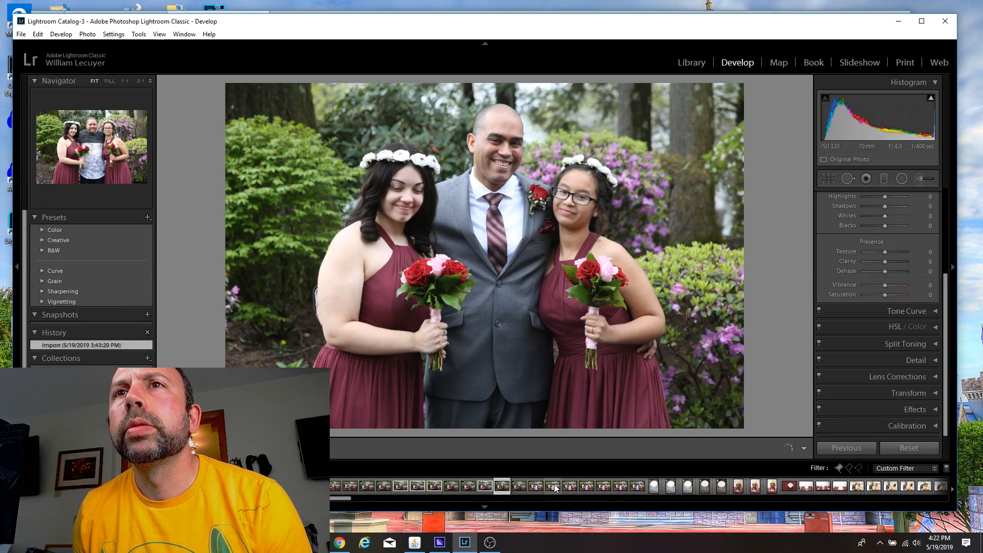
key("Right")
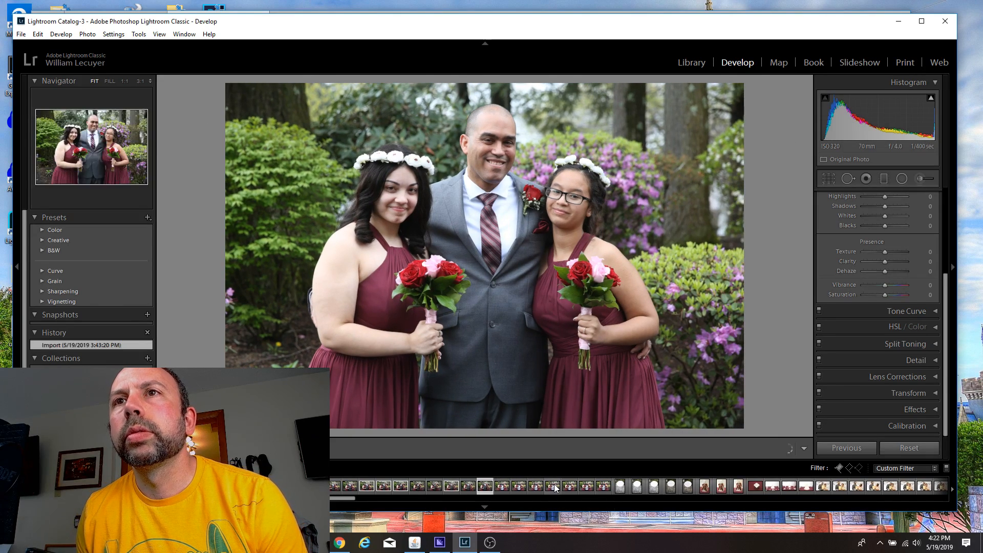
key("Right")
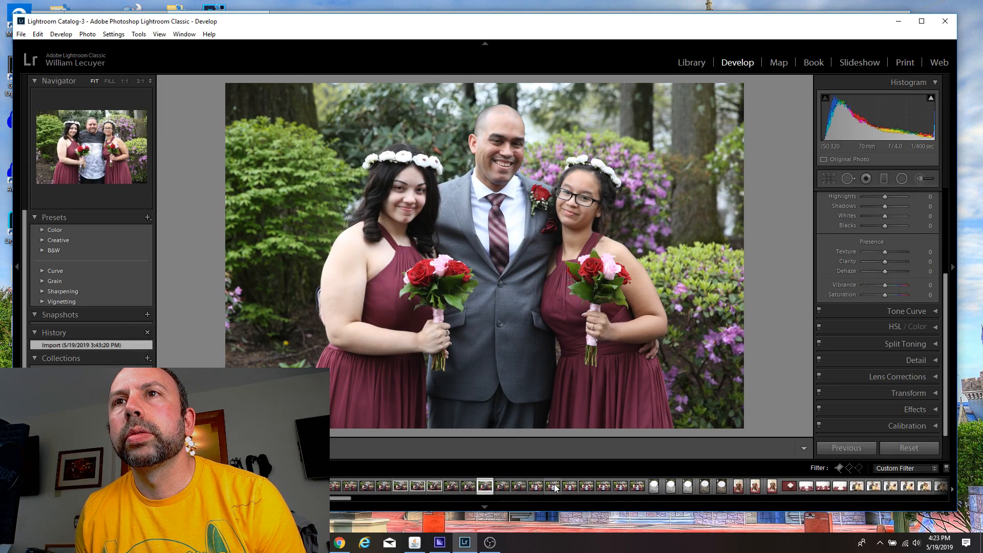
key("Right")
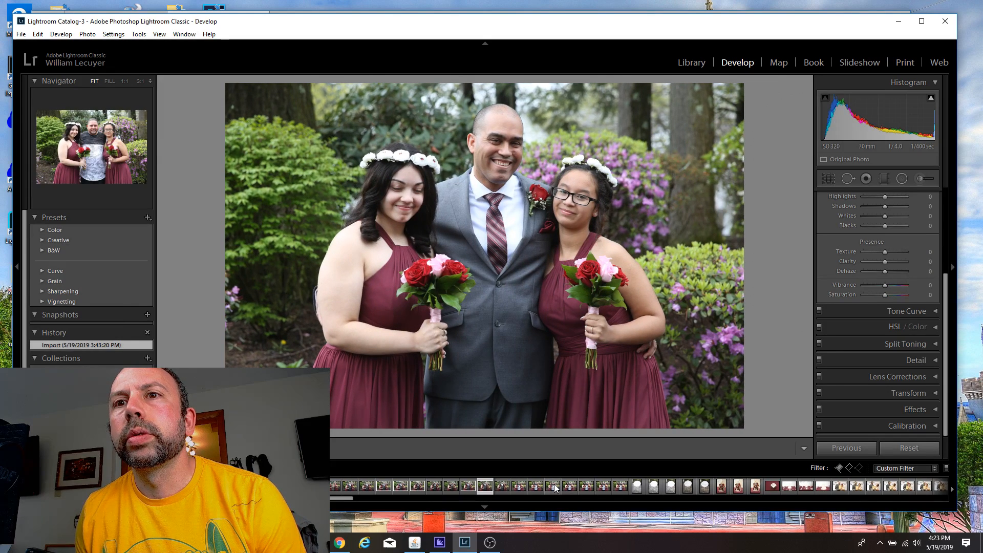
key("Right")
Compare the shots of the man in the patterned shirt between the bridesmaids and flag the best one as a pick.
key("Right")
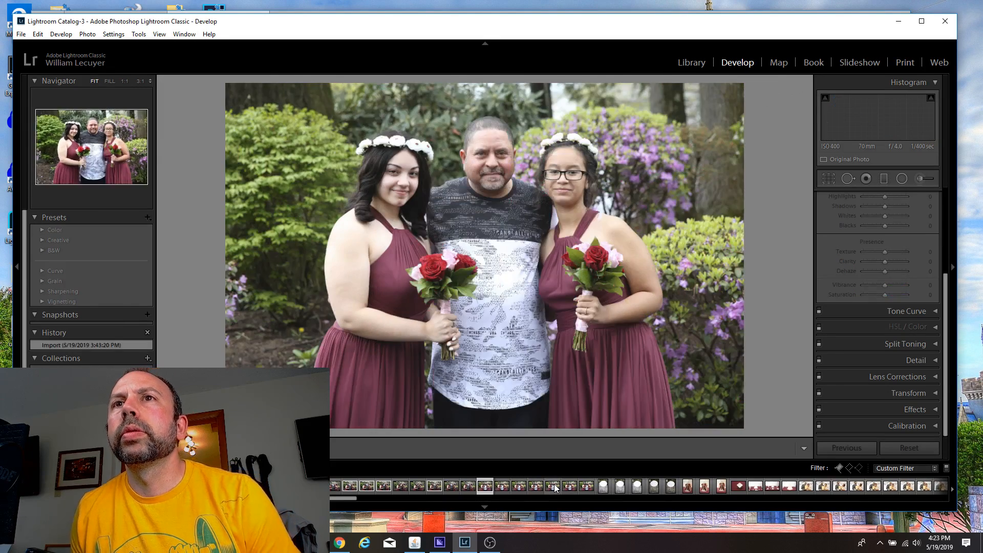
key("Right")
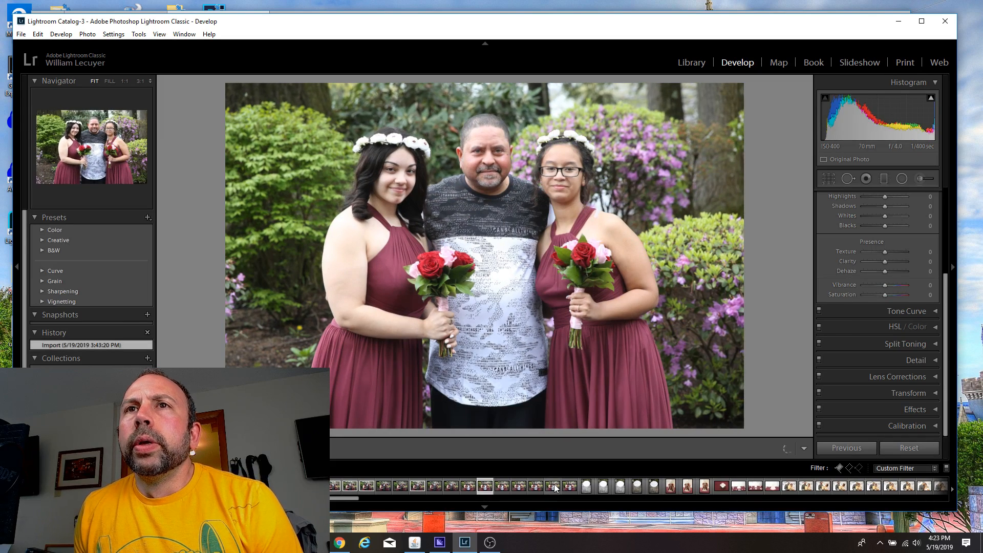
key("Right")
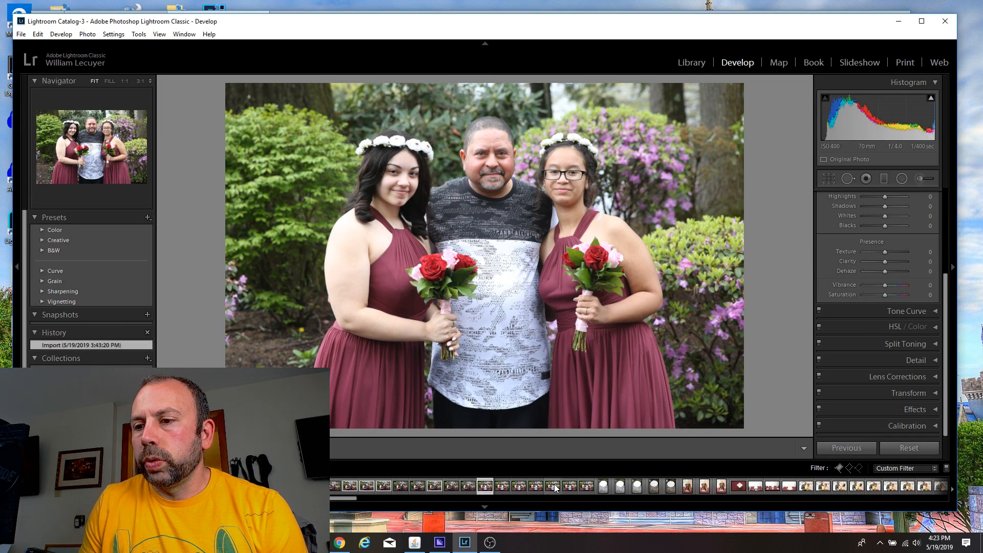
key("p")
key("p")
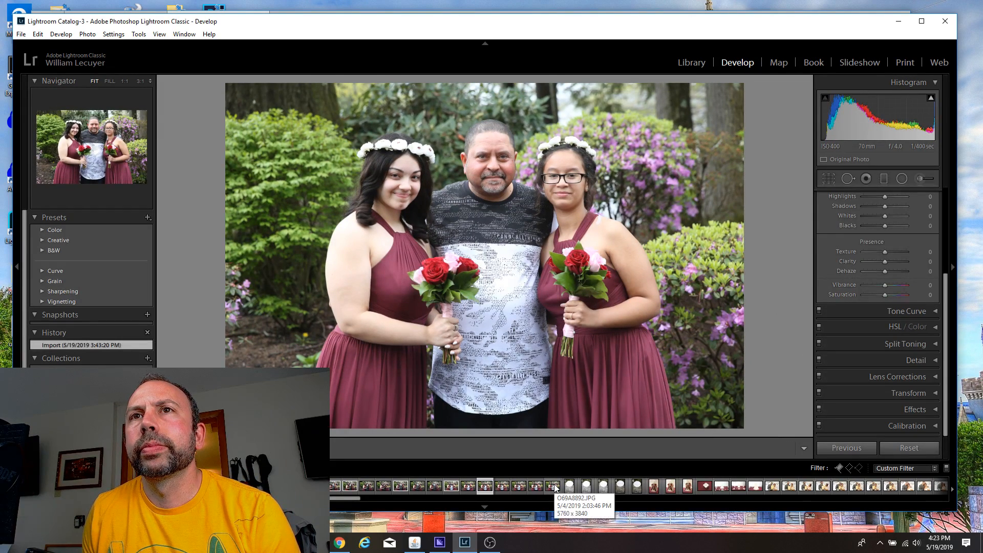
key("p")
key("p")
key("p")
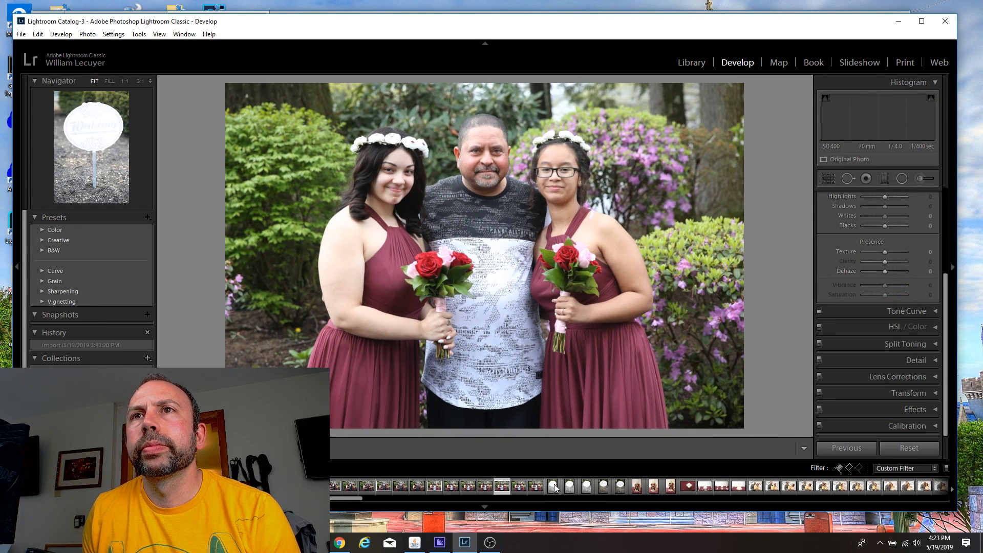
key("p")
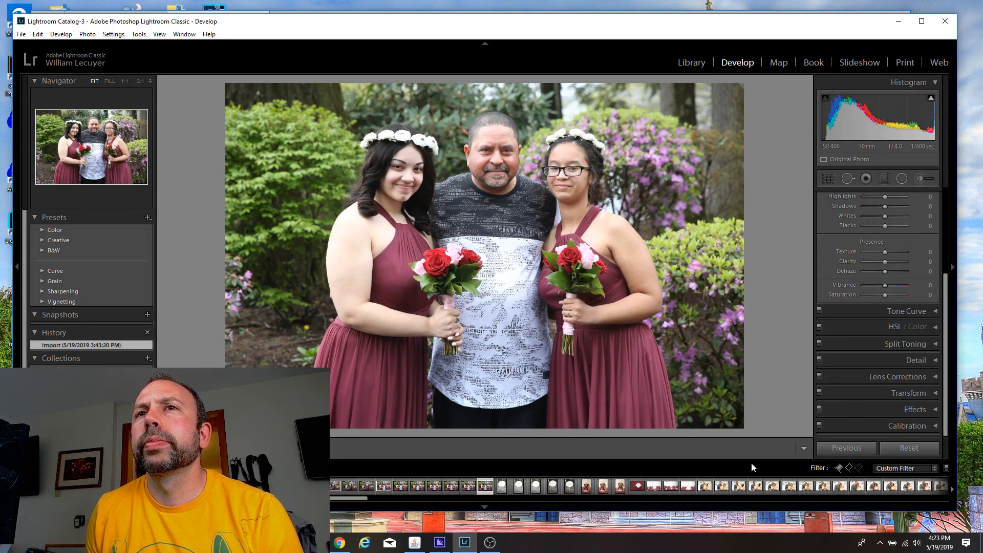
Compare the shots of the Wedding sign and flag a darker one with readable lettering as a pick.
key("p")
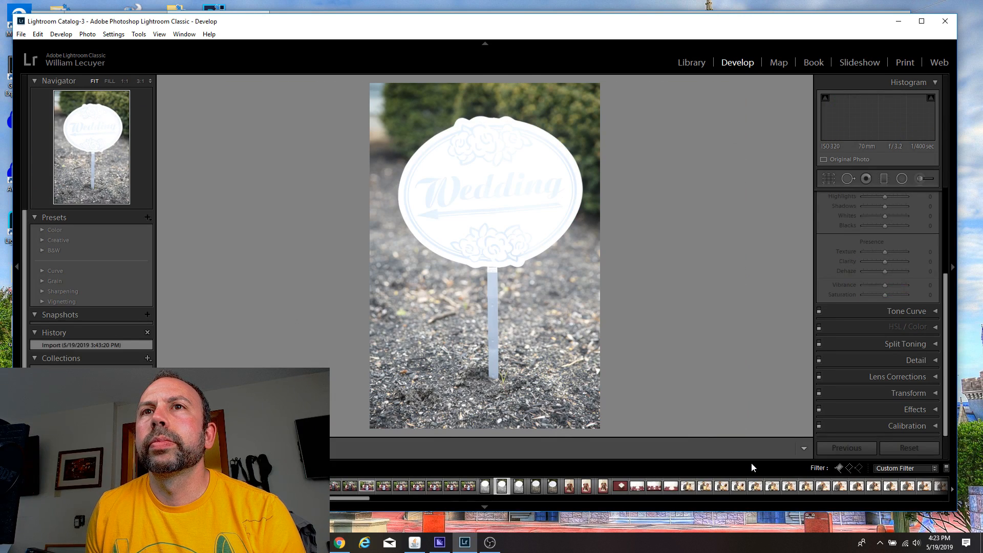
key("p")
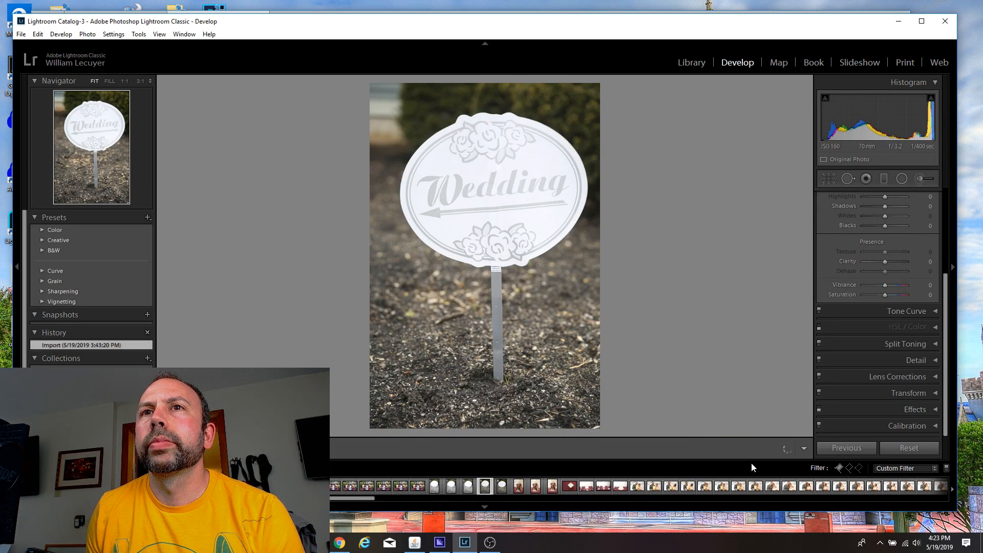
key("p")
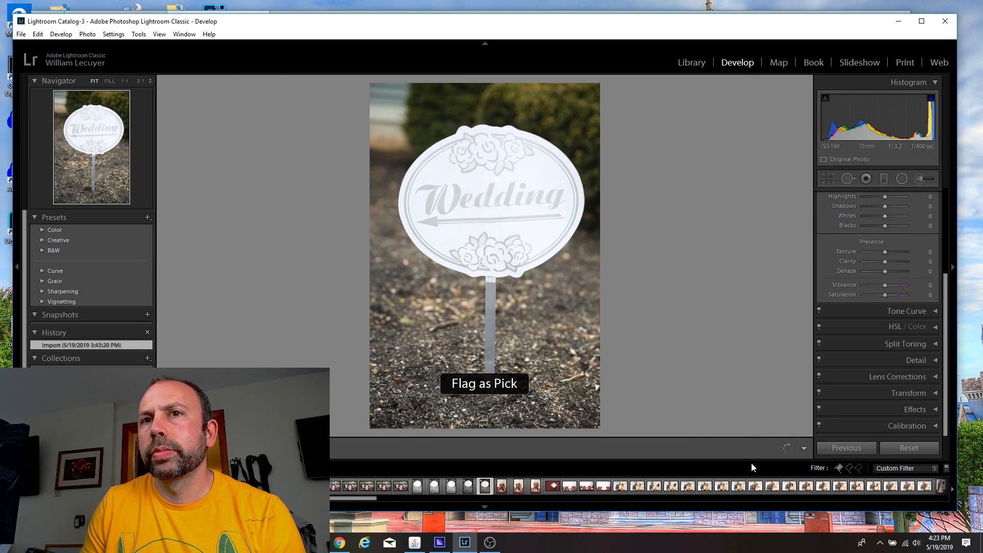
Filter the filmstrip to flagged photos only and open the portrait of the couple with their heads together.
left_click(849, 468)
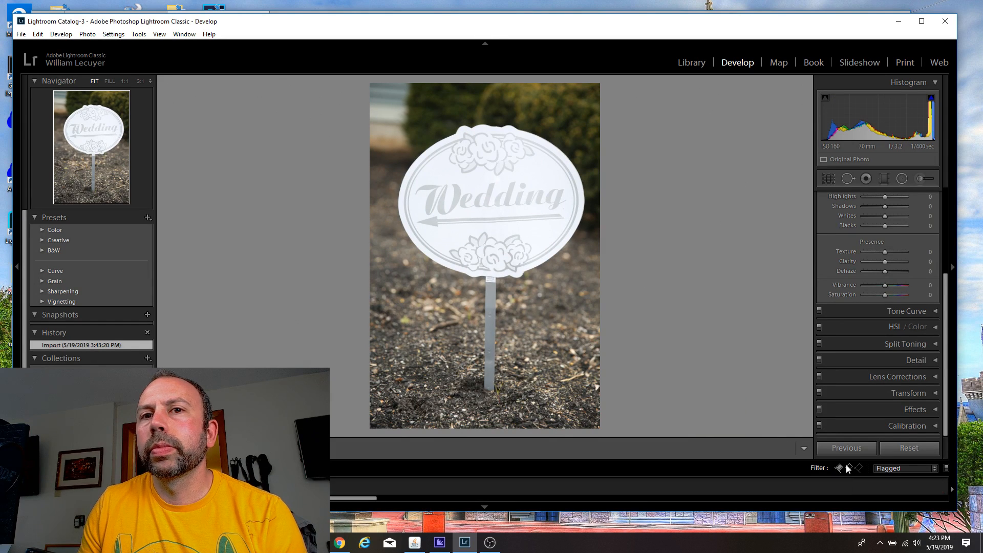
key("Home")
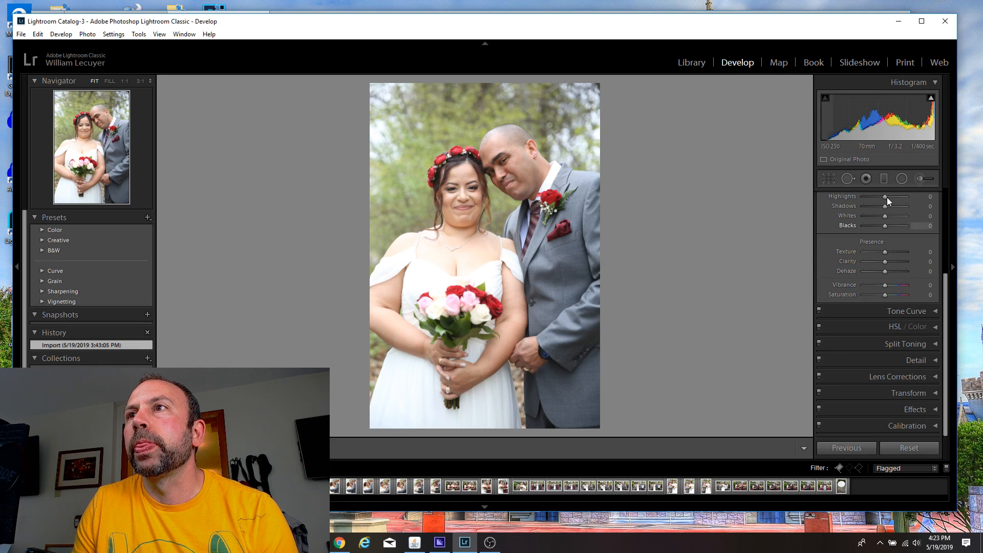
Lower the whites of the couple's portrait to −24.
left_click_drag(946, 285, 945, 192)
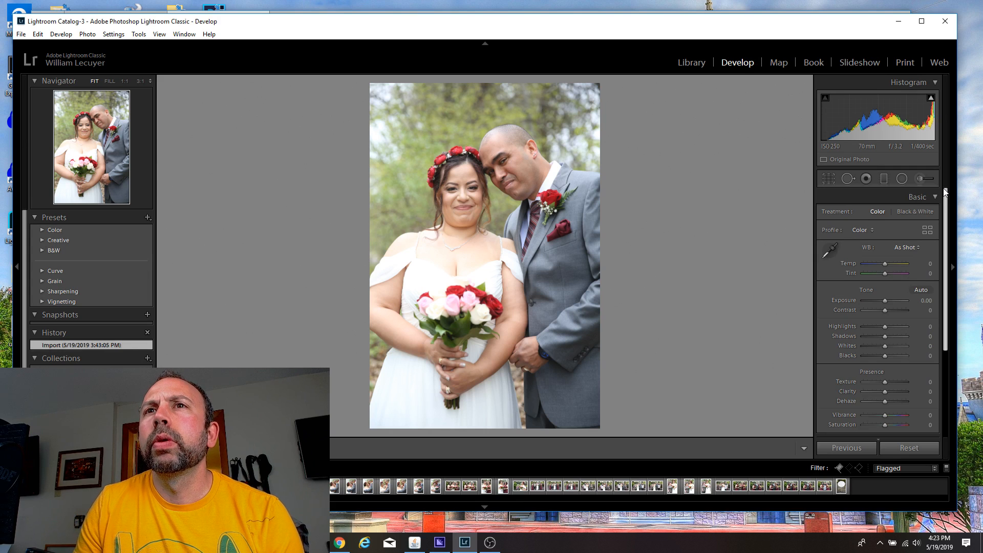
left_click(866, 344)
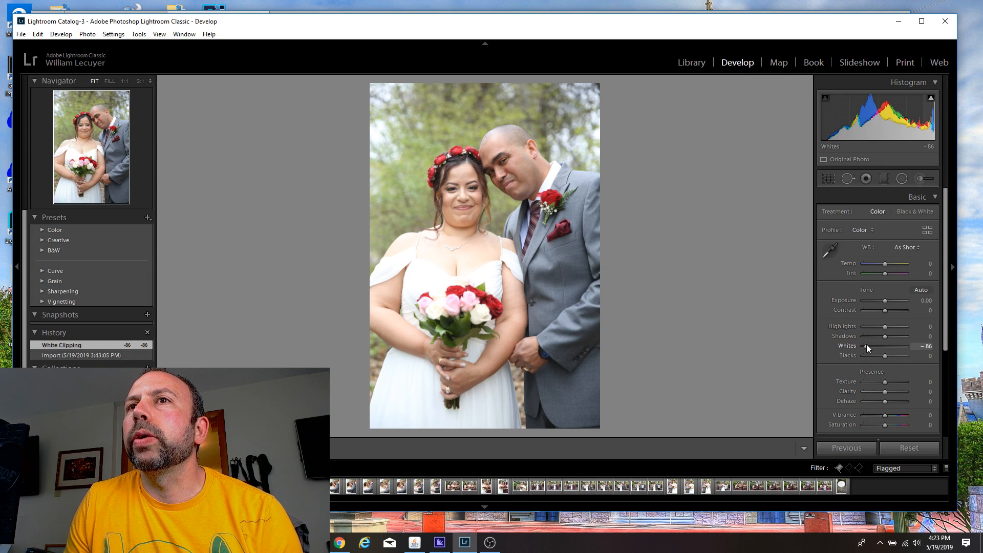
mouse_move(866, 344)
left_mouse_down()
mouse_move(834, 345)
mouse_move(876, 346)
left_mouse_up()
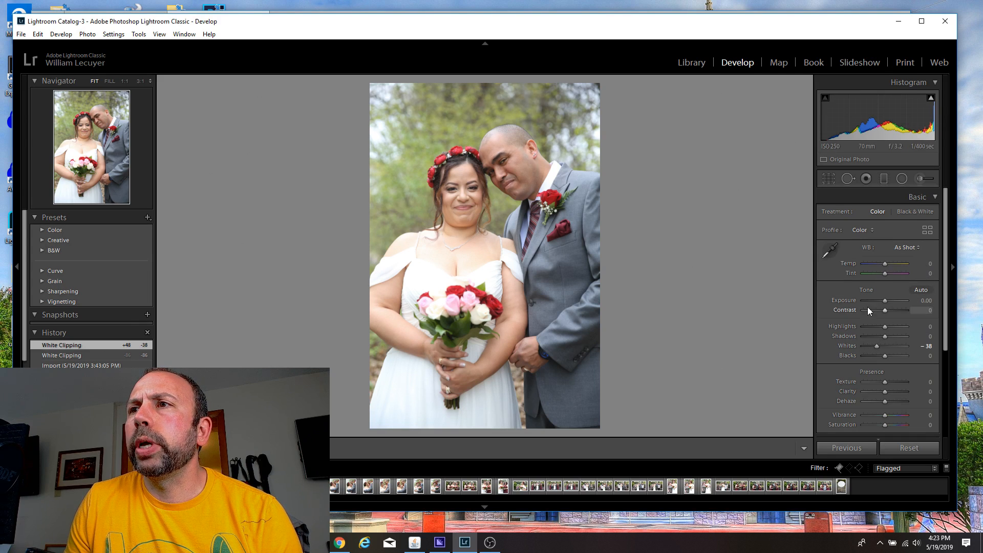
mouse_move(878, 346)
left_mouse_down()
mouse_move(935, 345)
mouse_move(830, 346)
mouse_move(880, 346)
left_mouse_up()
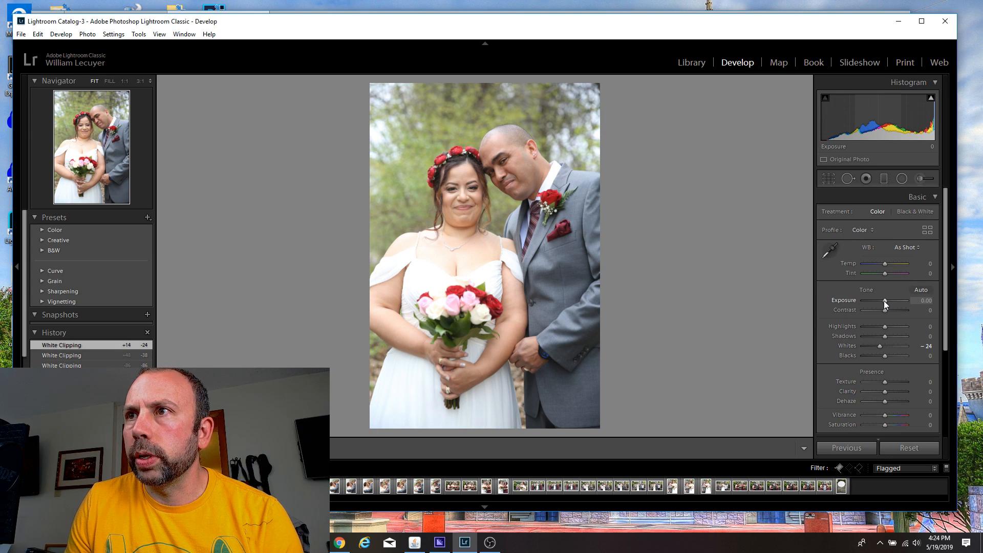
Set the portrait's exposure to −0.14 and its temperature to +3.
left_click_drag(883, 300, 883, 300)
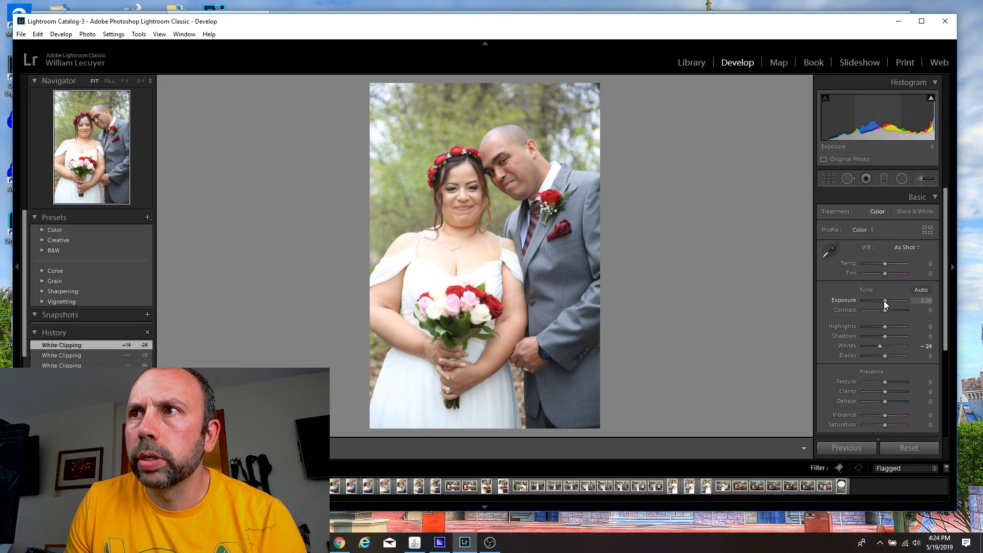
left_click_drag(884, 300, 883, 300)
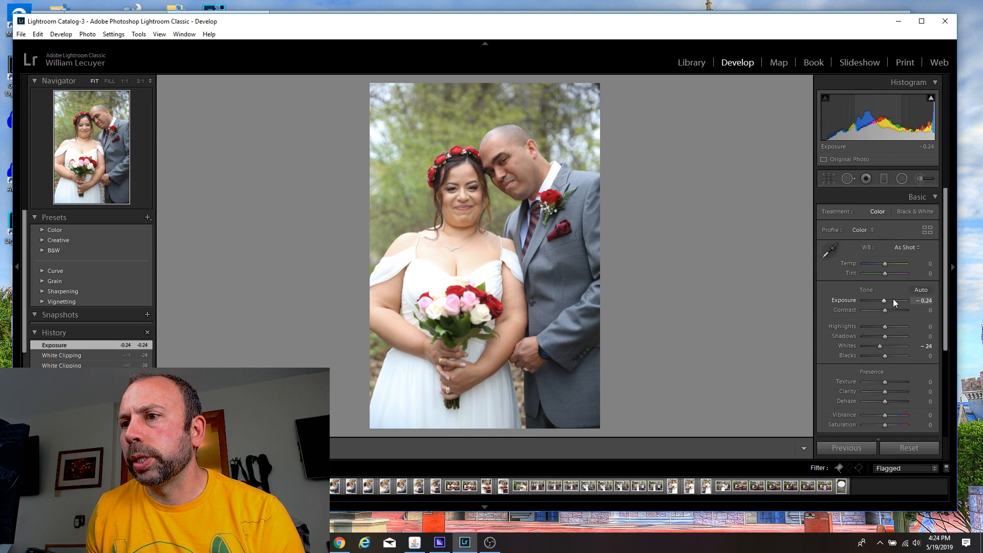
scroll(892, 299, "up", 2)
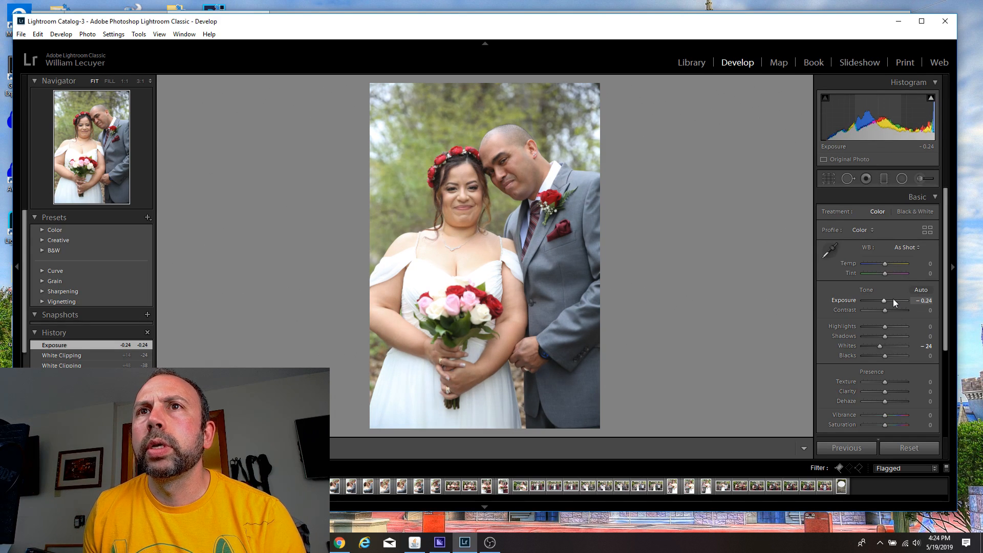
left_click(929, 303)
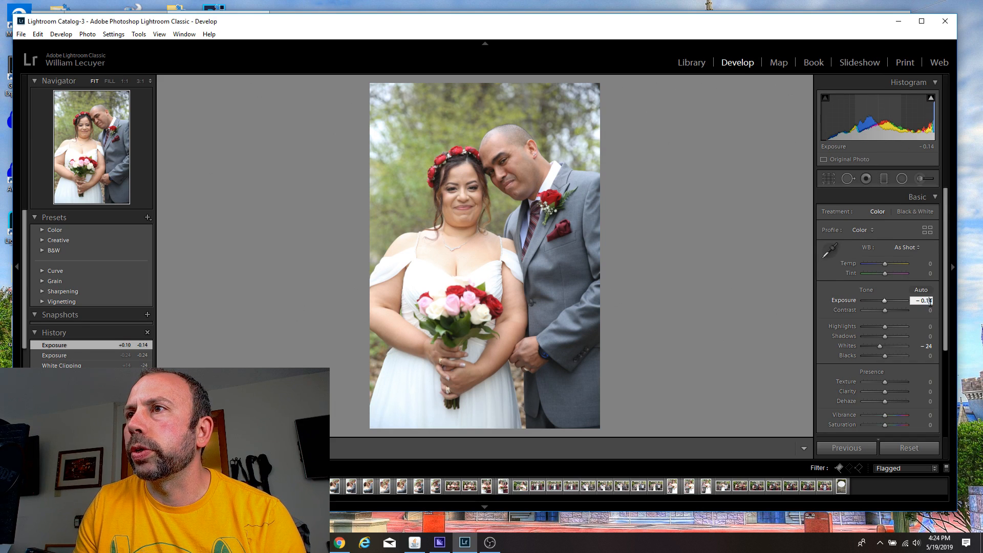
left_click_drag(884, 264, 884, 263)
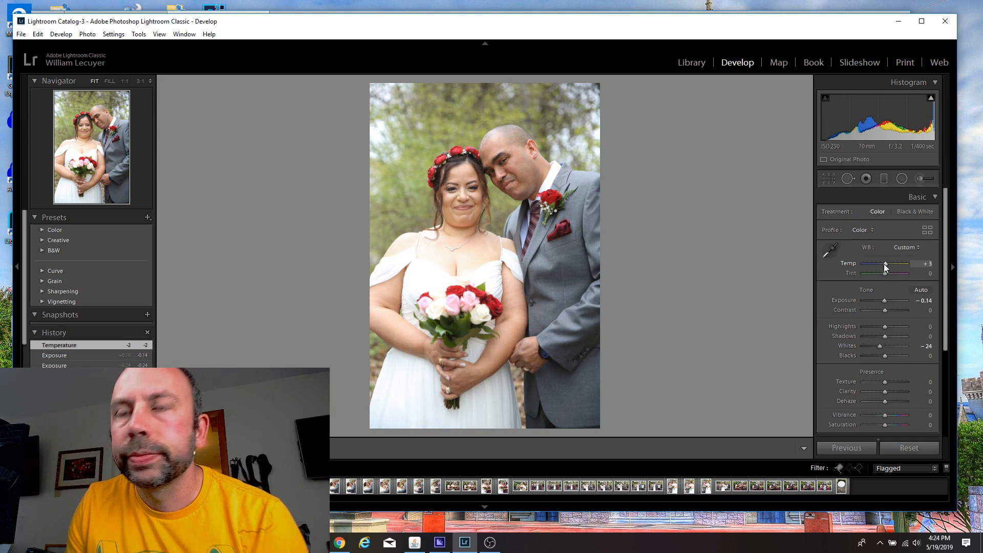
left_click_drag(884, 264, 884, 264)
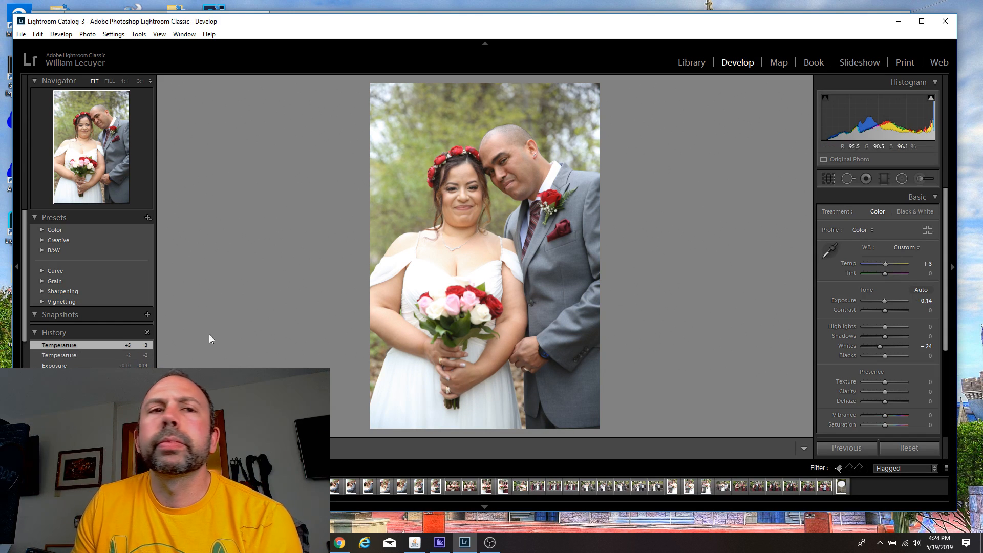
Extend the selection to the neighbouring vertical portraits of the couple and synchronize the edited portrait's develop settings to them.
left_click(434, 487, "shift")
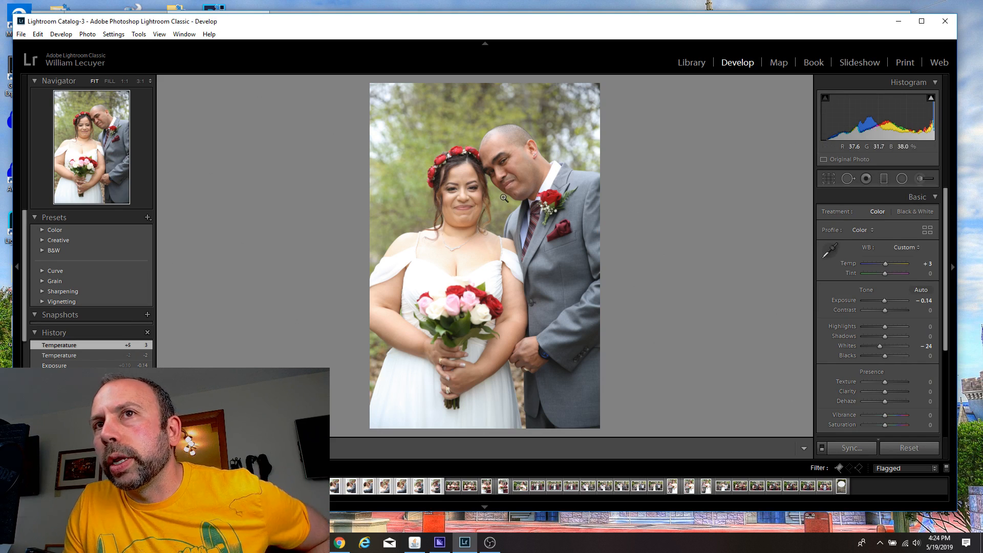
left_click(469, 180)
left_click_drag(469, 180, 463, 149)
left_click(463, 149)
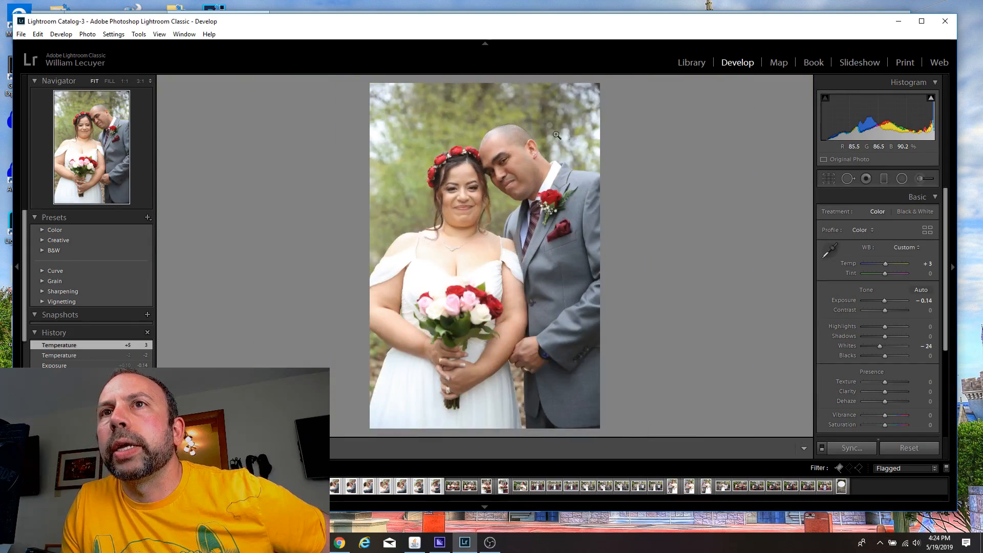
left_click(522, 138)
left_click(522, 136)
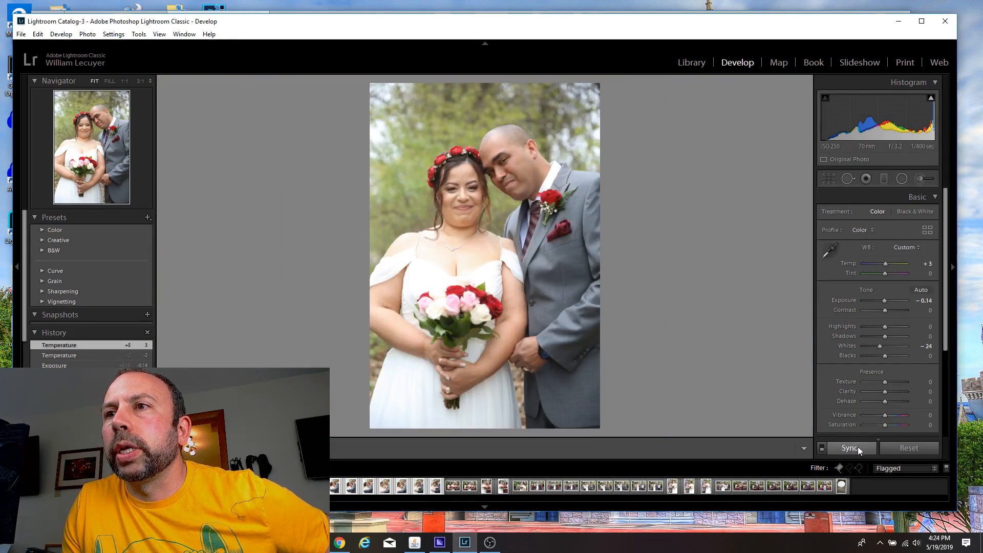
left_click(858, 446)
left_click(612, 378)
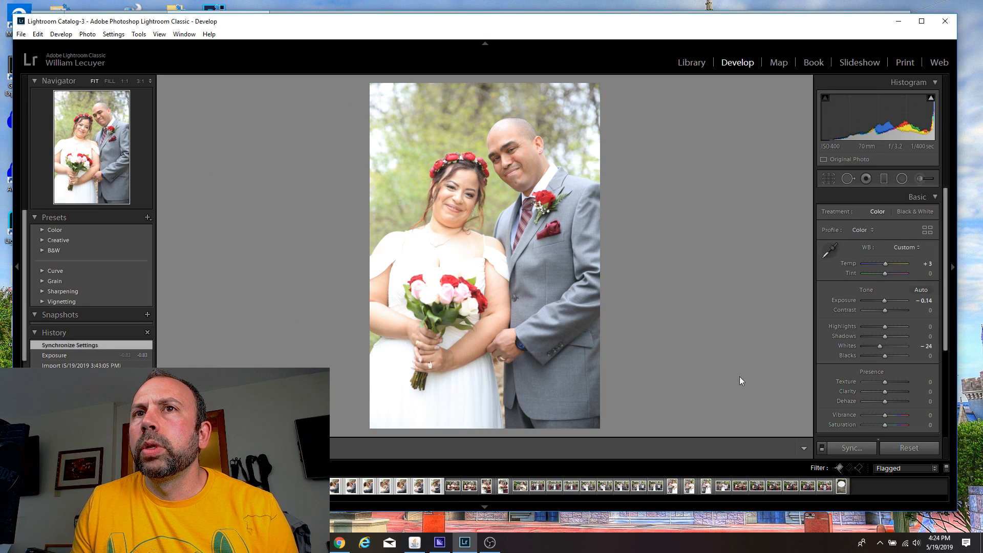
Lower the exposure of the overly bright couple portrait to −0.93 and compare it with the heads-together portrait.
left_click_drag(883, 299, 879, 299)
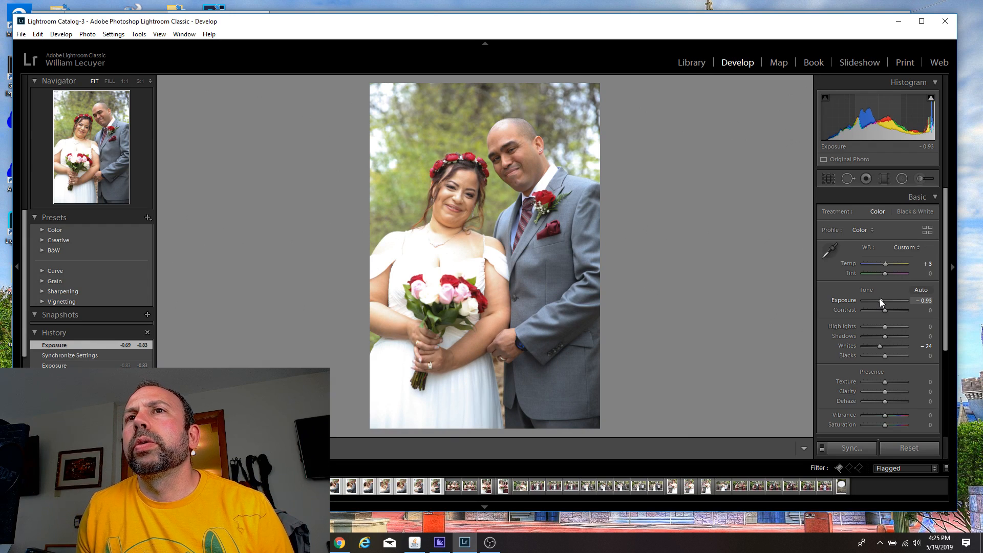
left_click(307, 486)
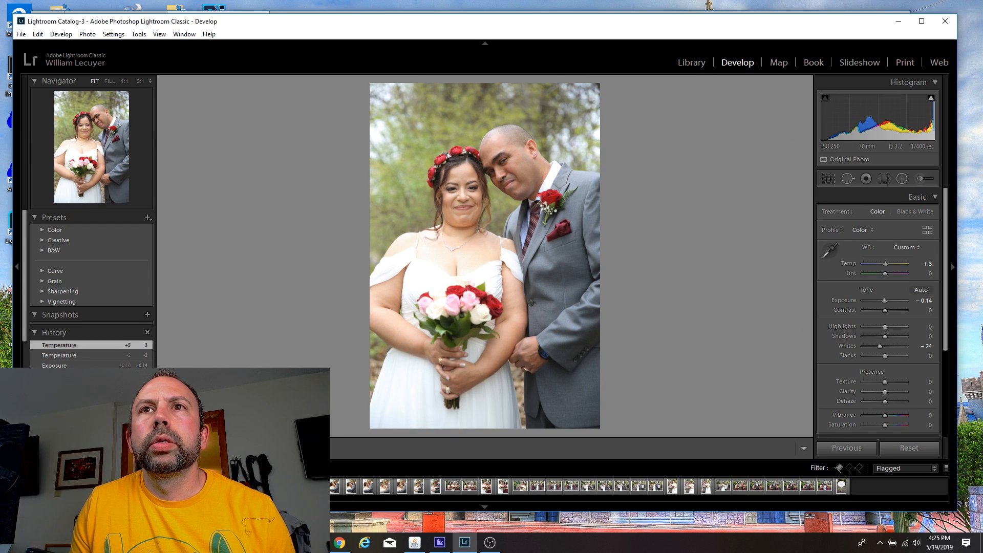
key("Left")
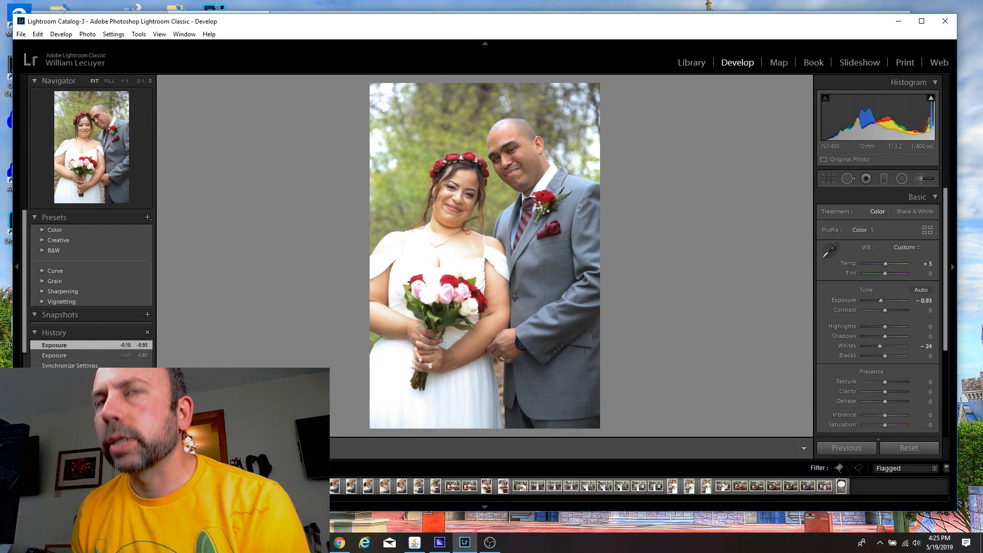
Go through the synchronized vertical portraits one by one to check how the shared settings look on each.
key("Right")
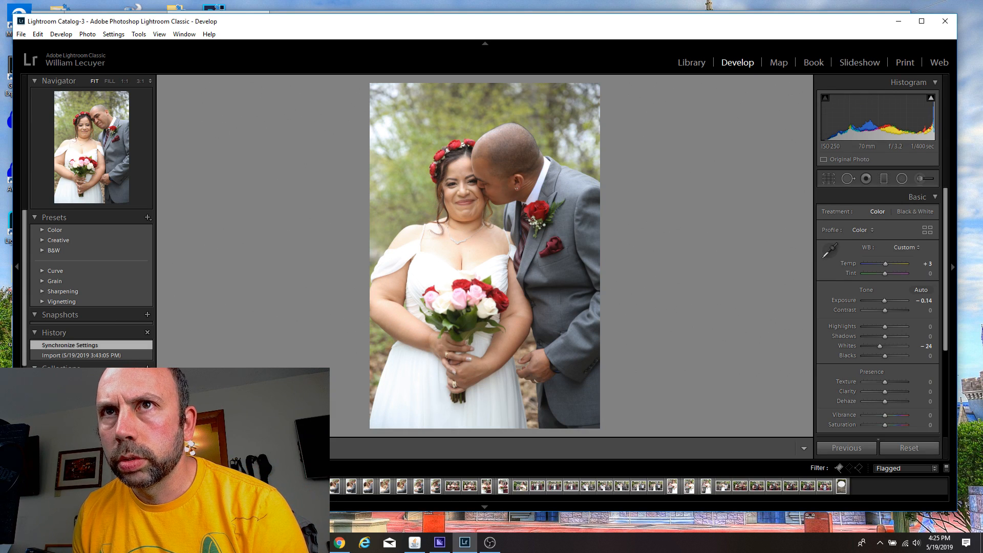
key("Right")
key("Right")
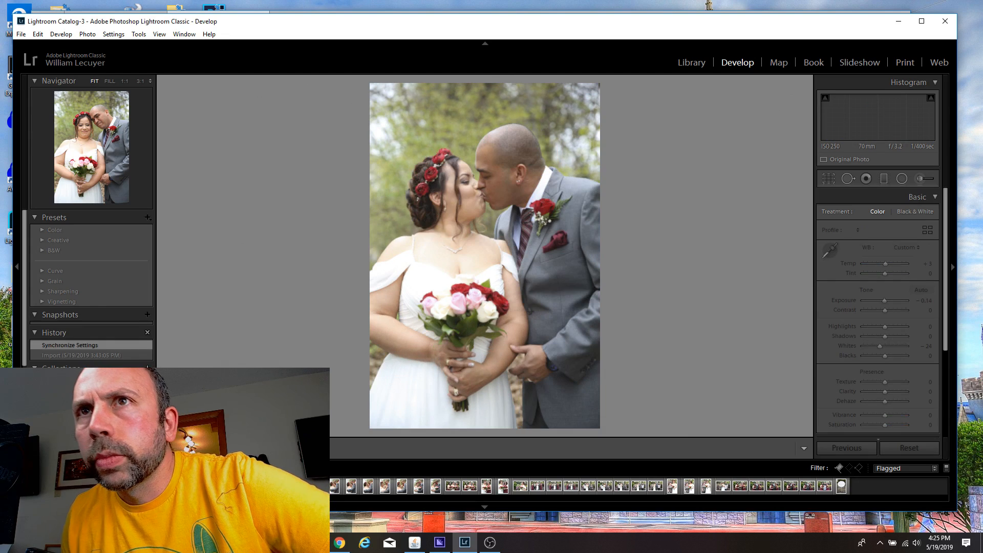
key("Right")
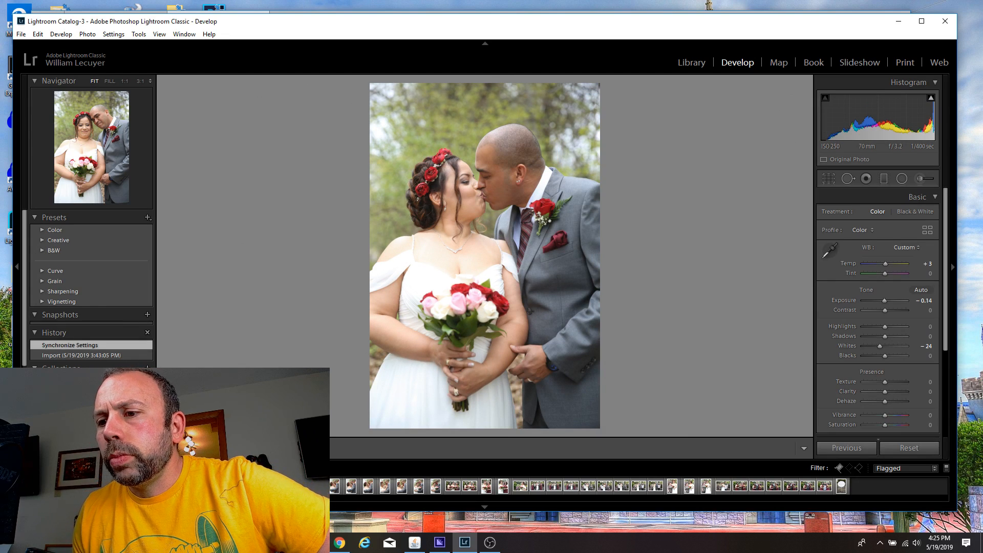
key("Right")
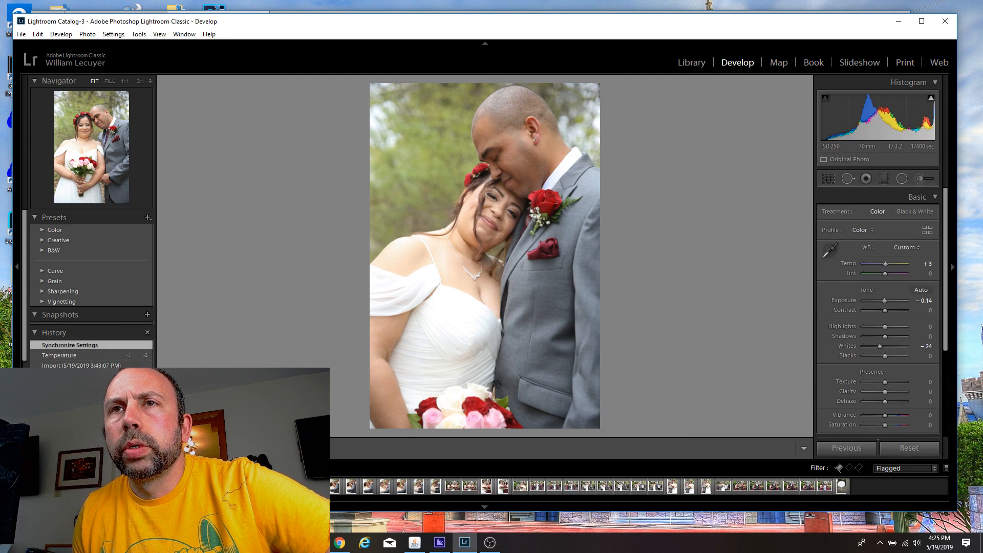
key("Right")
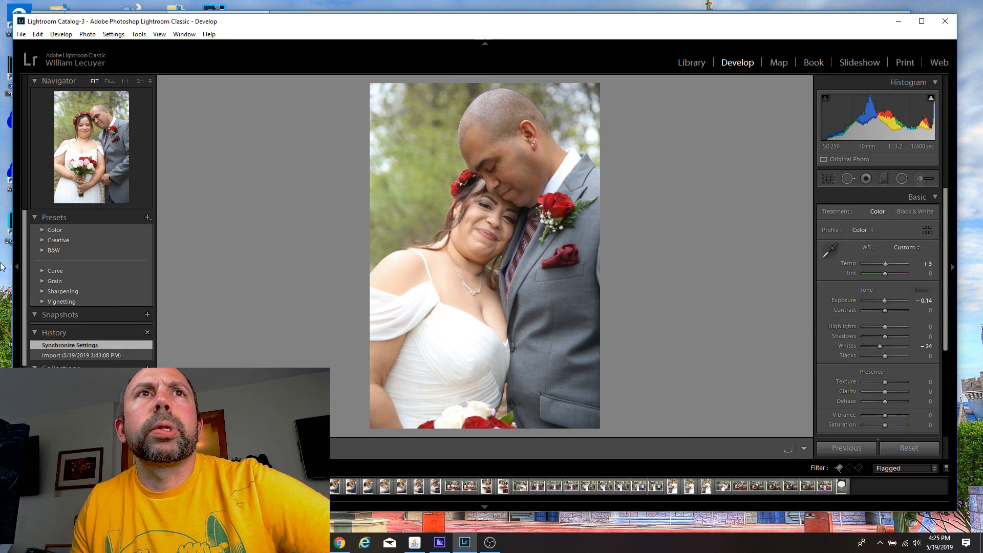
Compare the forehead-to-forehead portrait and the two following ones in the Left/Right before and after view.
left_click(159, 34)
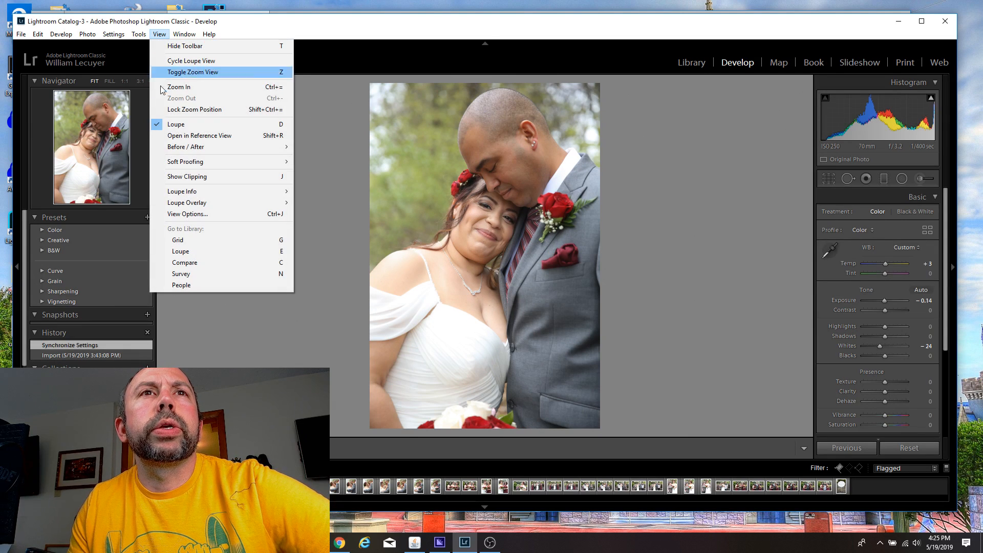
mouse_move(176, 147)
left_click(351, 148)
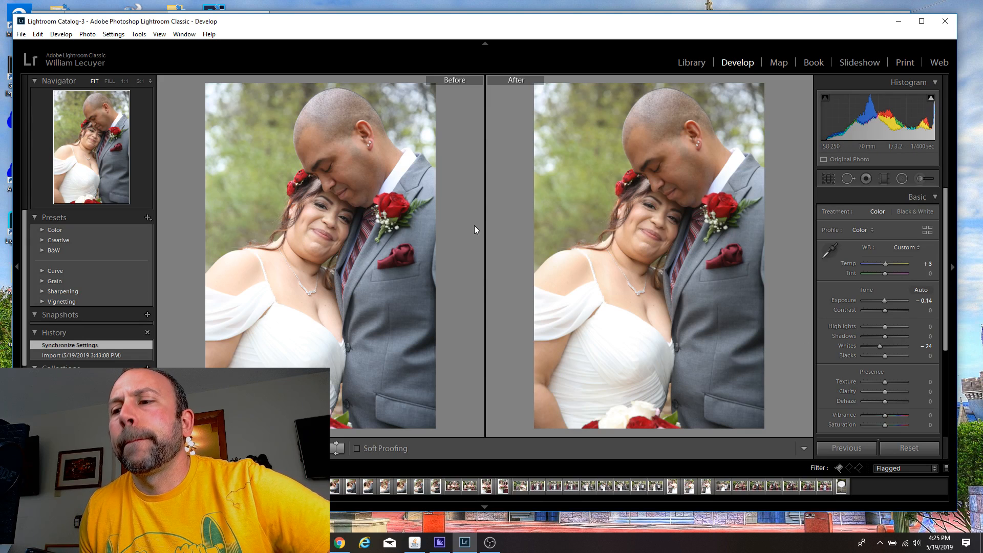
key("Right")
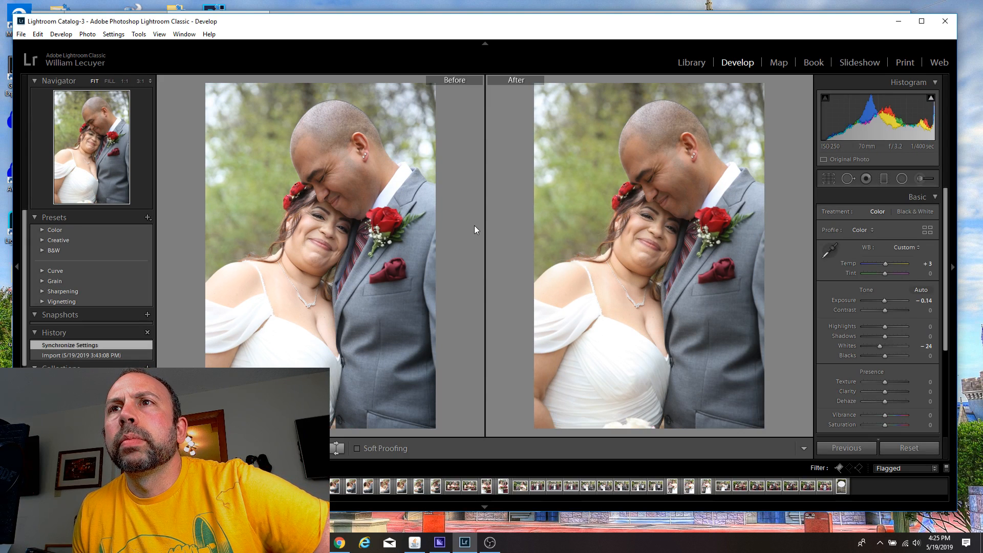
key("Right")
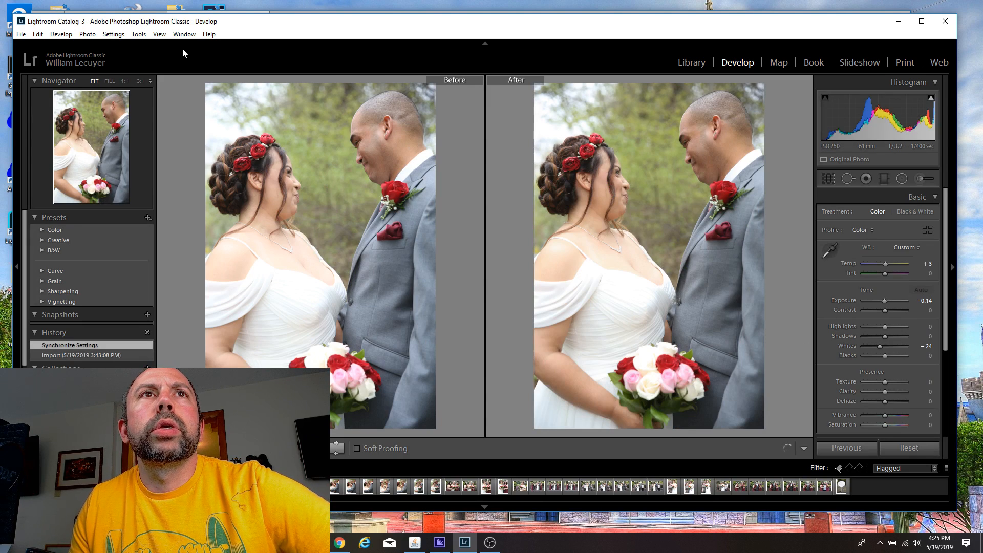
Arrange the before and after versions of the face-to-face portrait as Top/Bottom.
left_click(159, 33)
mouse_move(206, 148)
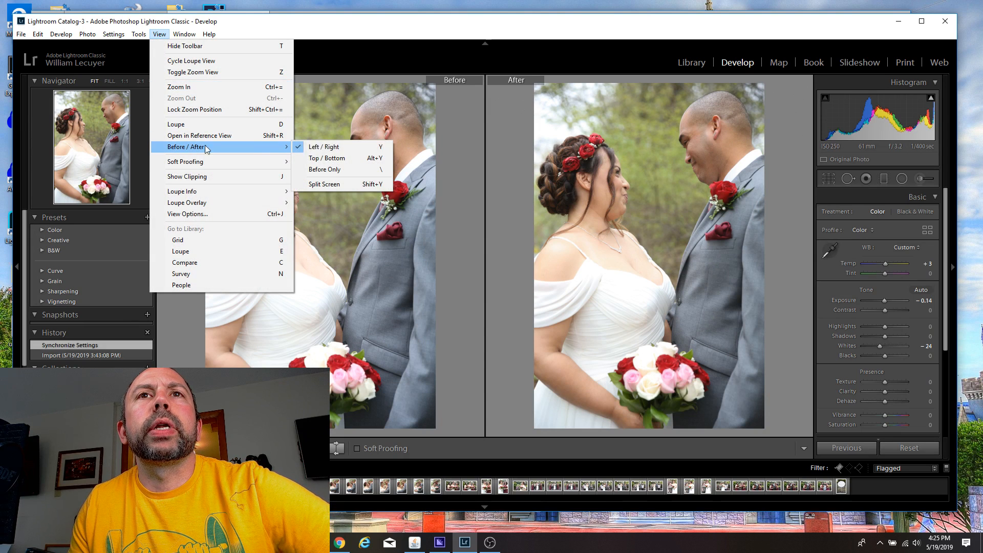
left_click(327, 160)
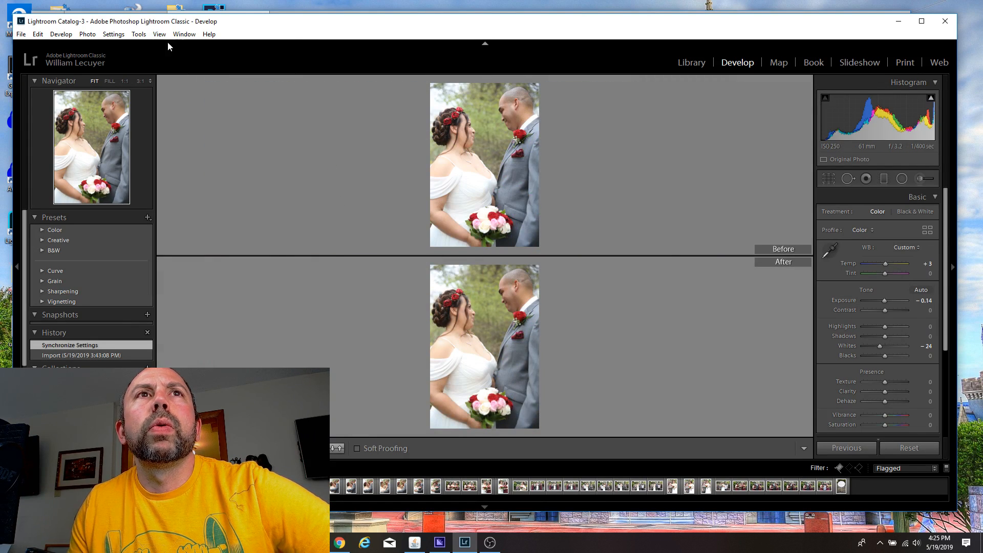
Combine the before and after versions of the face-to-face portrait into one Split Screen image.
left_click(160, 35)
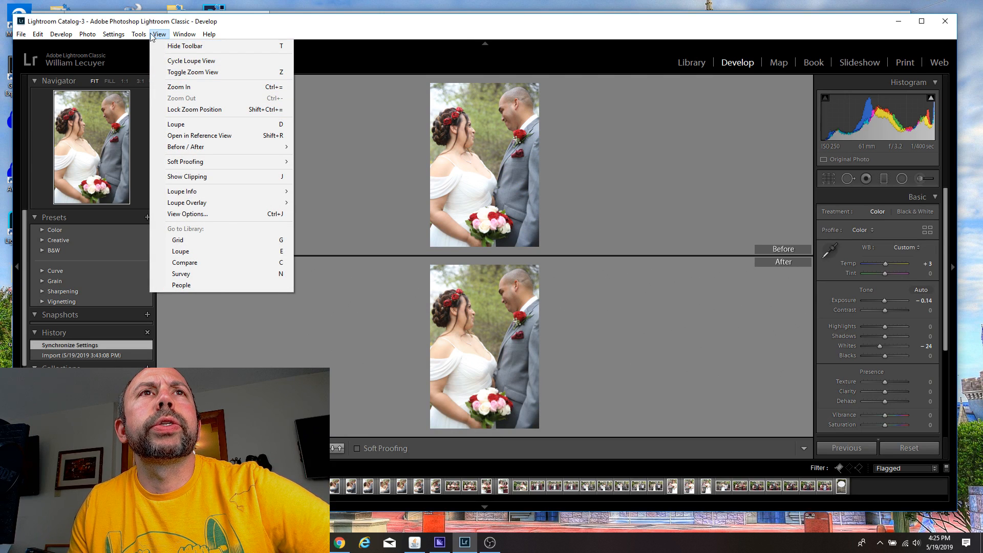
mouse_move(187, 149)
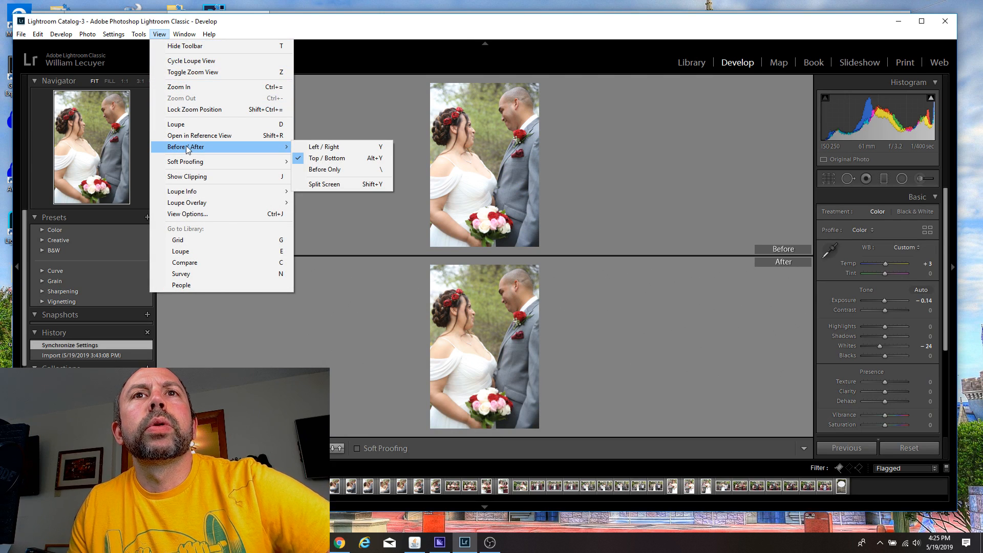
left_click(312, 184)
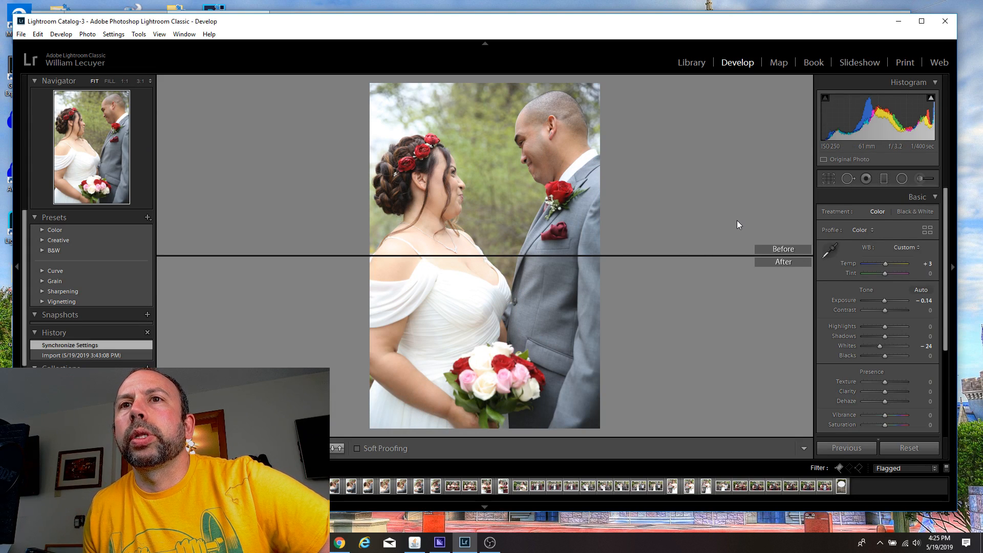
key("Right")
key("Right")
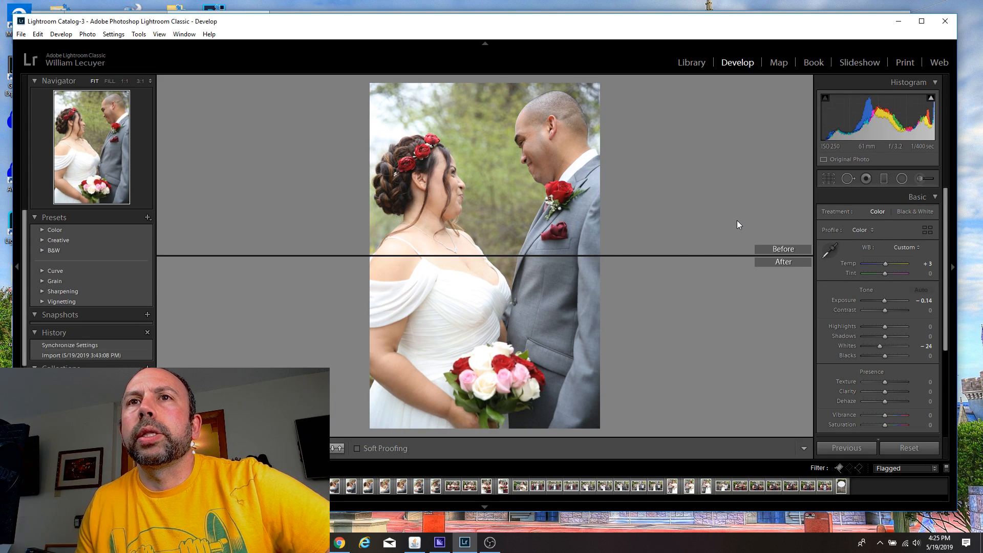
Turn off the before and after comparison so that only the edited face-to-face portrait is displayed.
left_click(163, 34)
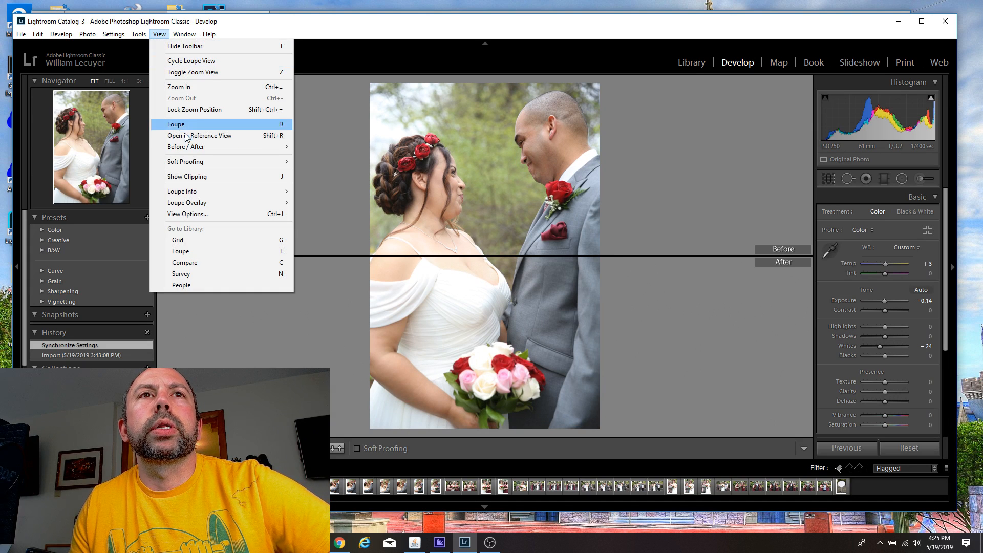
mouse_move(195, 148)
left_click(328, 155)
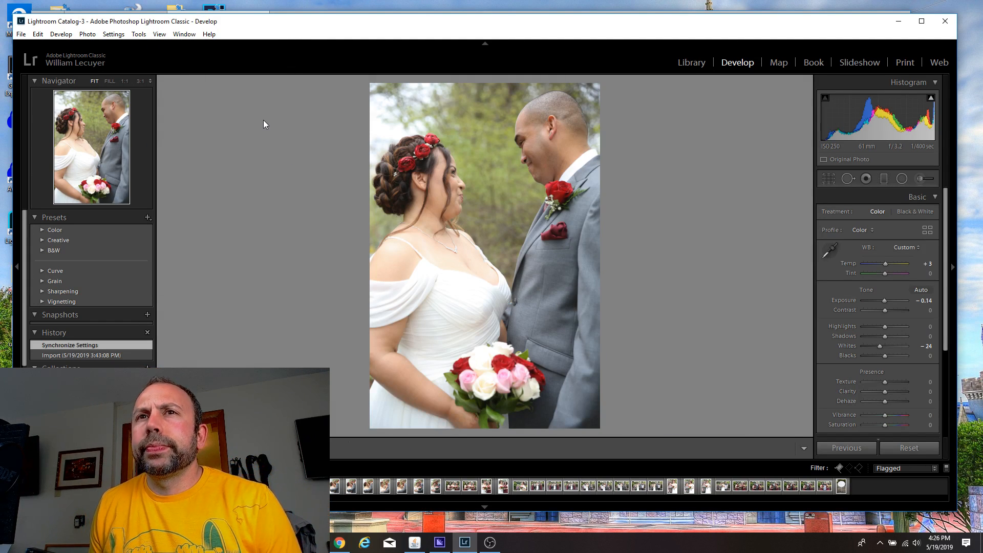
Raise the exposure of the portrait of the couple smiling at each other to −0.04 and return to the preceding portrait.
key("Right")
key("Right")
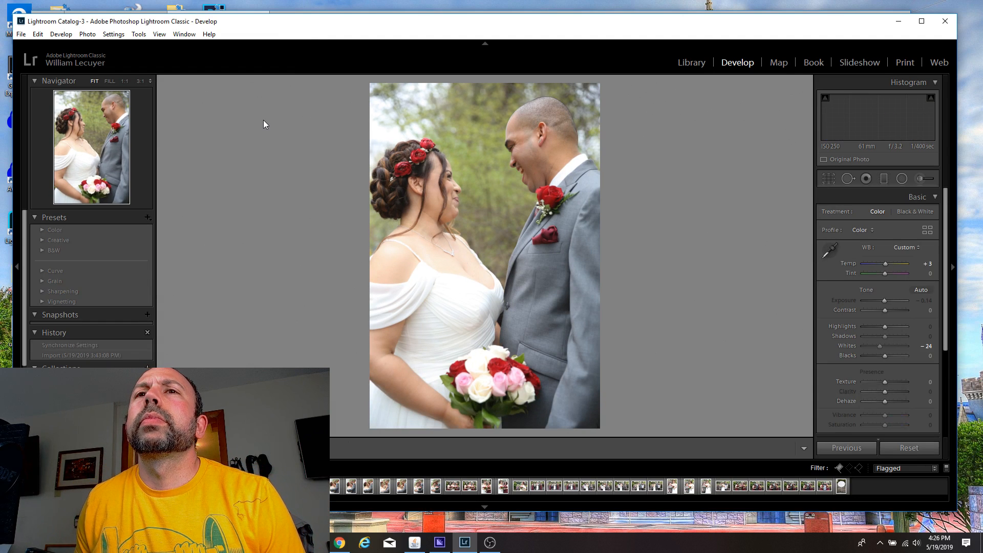
key("Right")
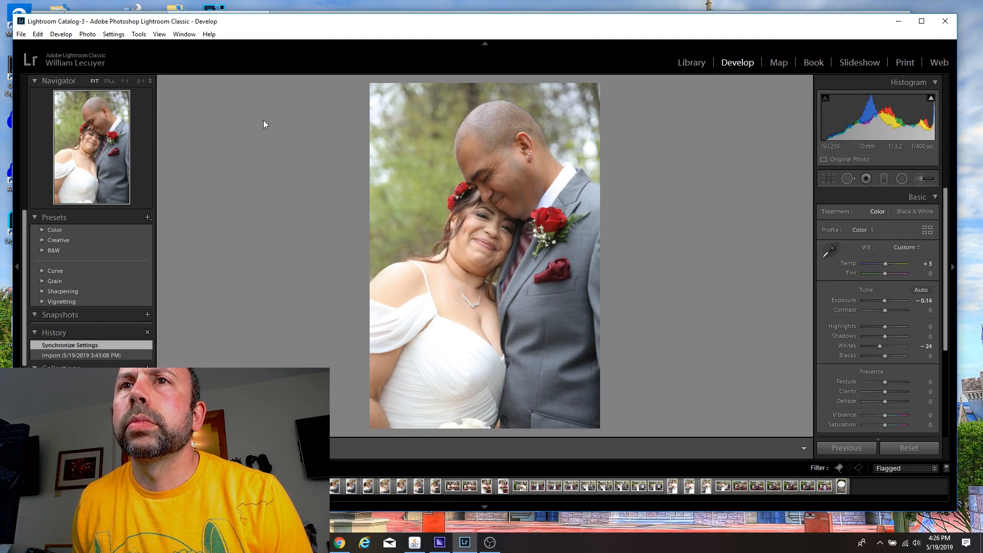
key("Right")
key("Right")
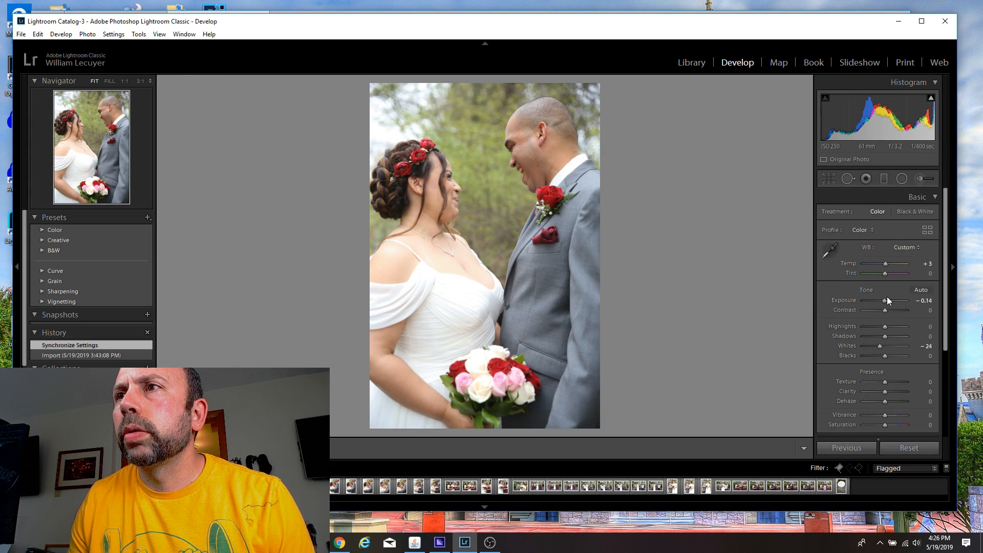
scroll(889, 299, "up", 2)
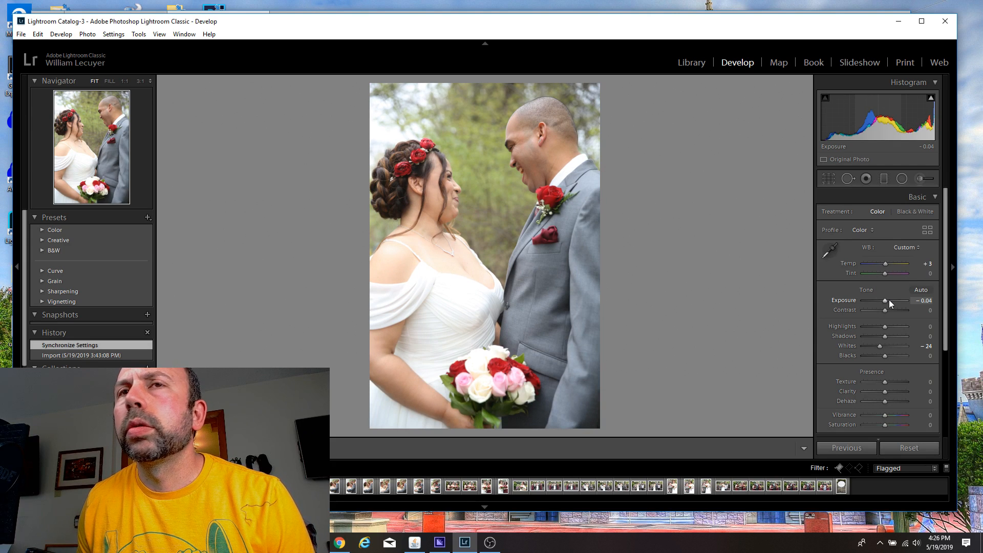
key("ctrl+z")
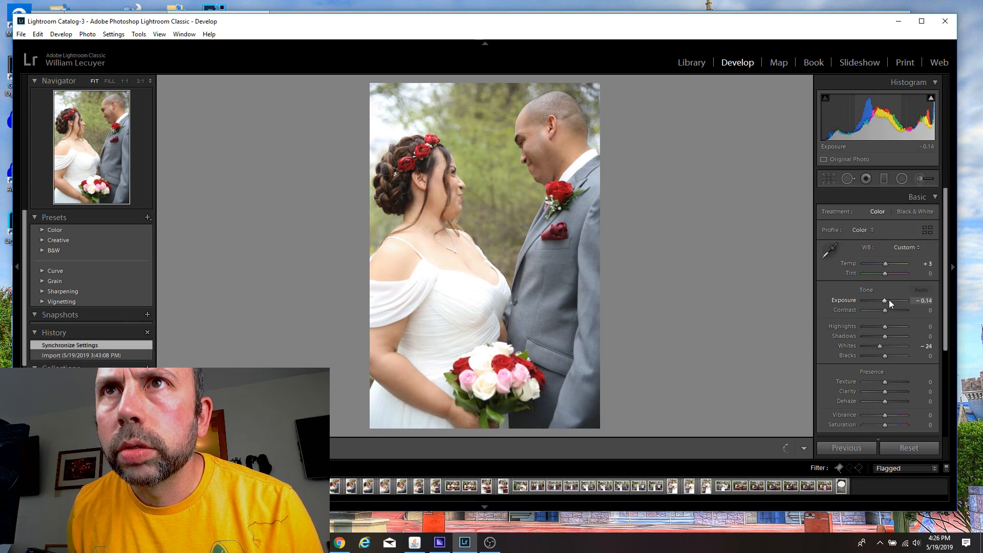
Open the portrait of the couple kissing behind the bouquet and raise its exposure to +0.06.
key("Right")
key("Right")
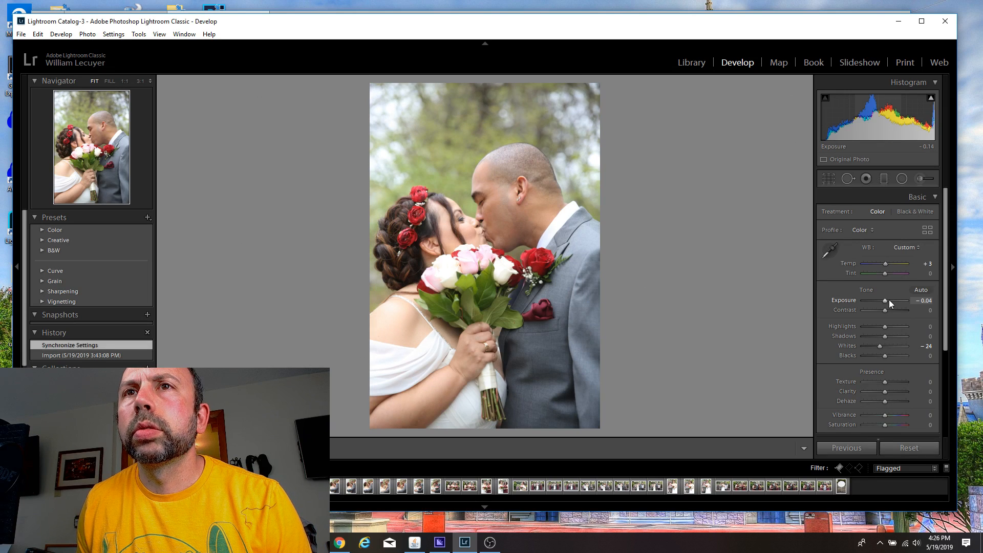
key("Up")
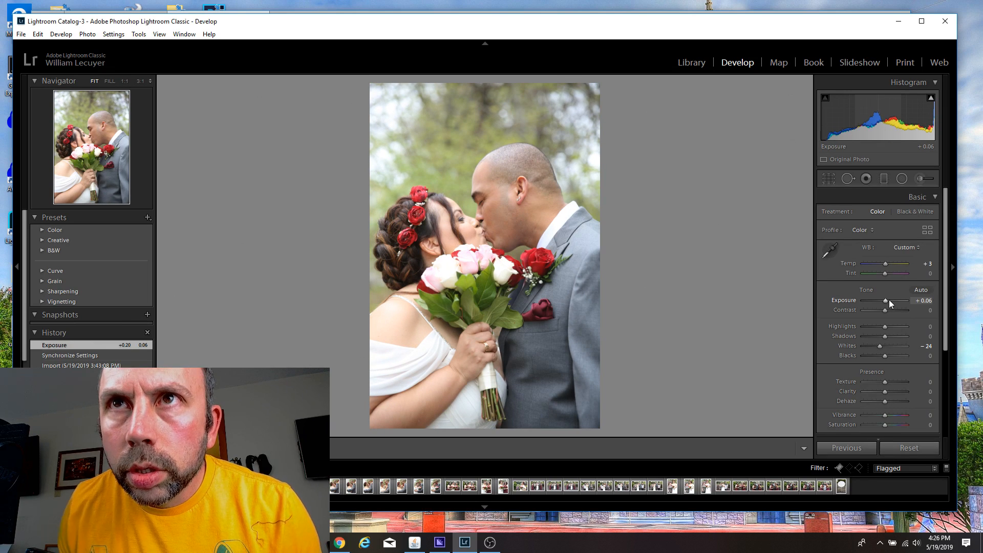
Extend the selection to the last vertical portrait in the run and synchronize the bouquet-kiss portrait's develop settings to the selected photos.
left_click(436, 491, "shift")
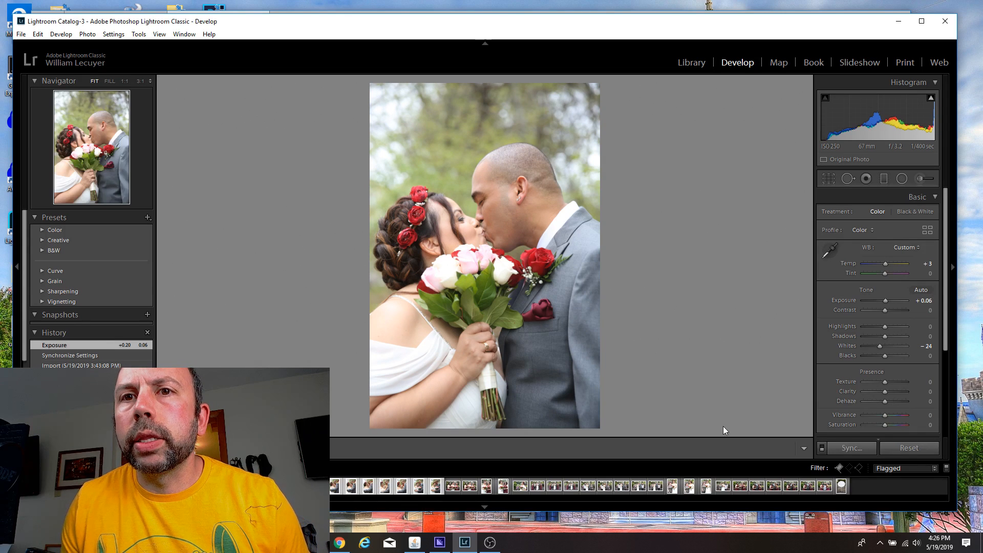
left_click(852, 447)
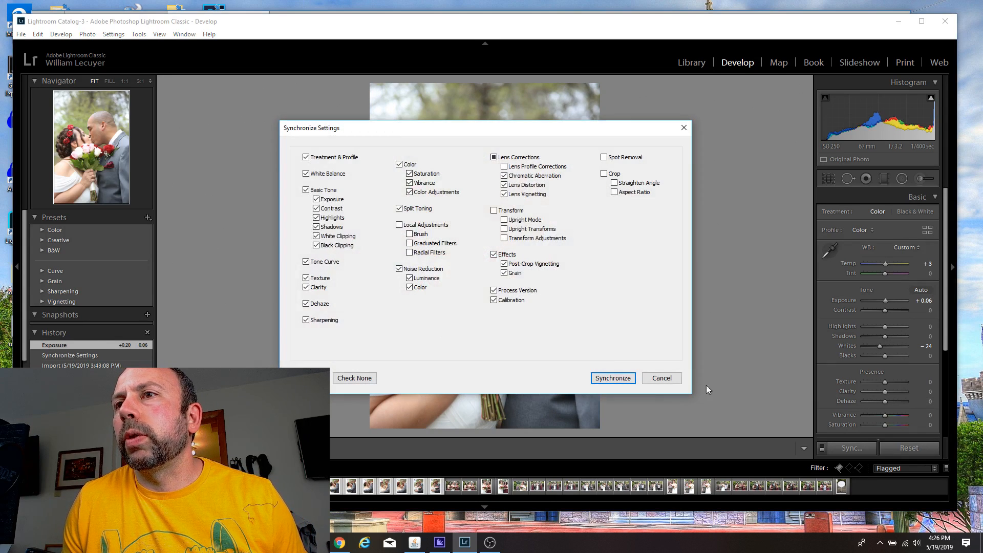
left_click(620, 380)
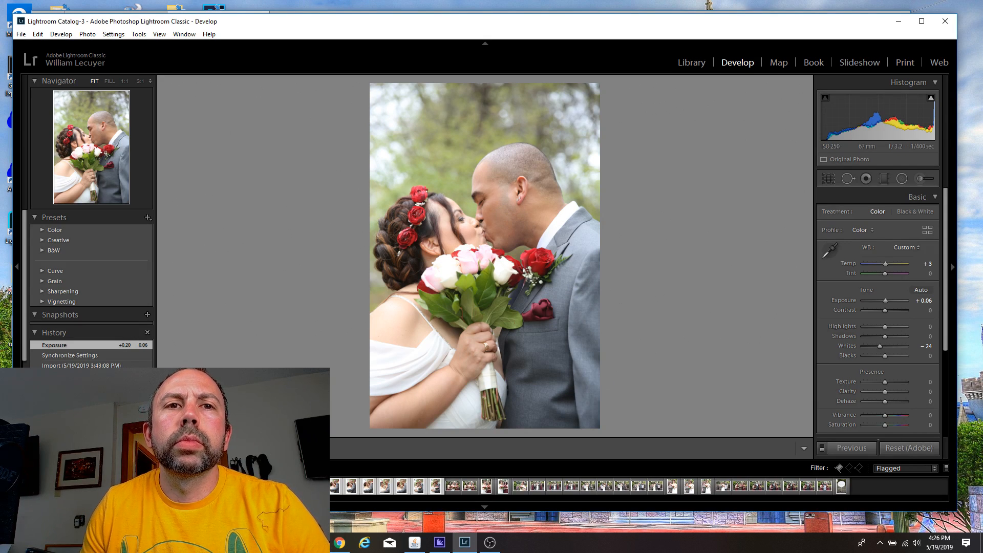
Clear the multi-photo selection and check the synchronized settings on the neighbouring bouquet-kiss portraits.
key("ctrl+shift+d")
key("Right")
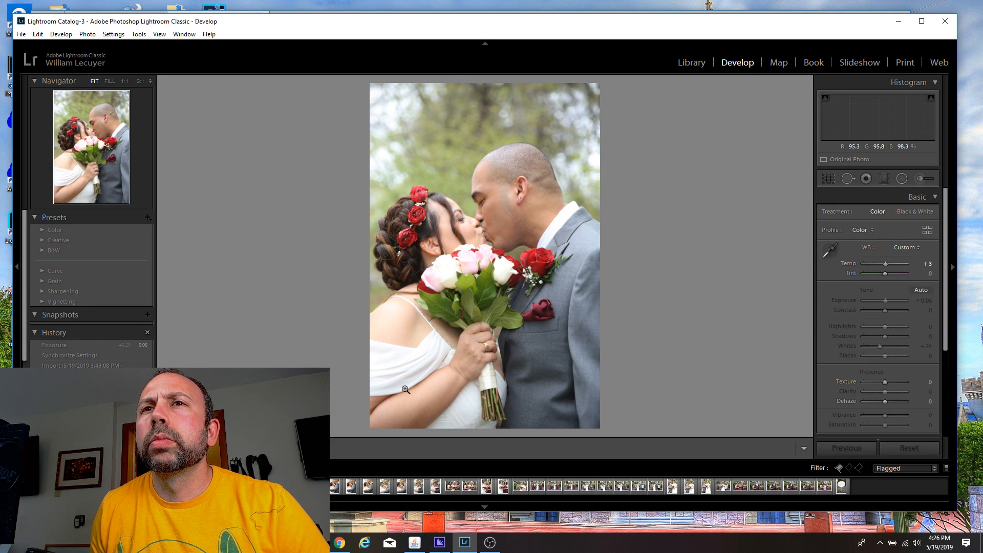
key("Right")
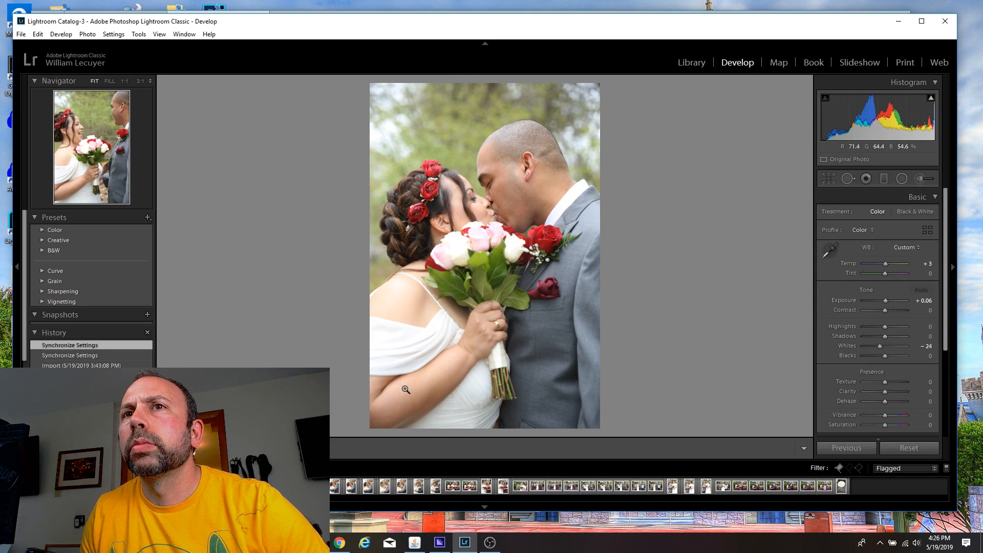
Set the exposure of the close-up embrace portrait to +0.26 and of the two following embrace portraits to +0.16.
key("Right")
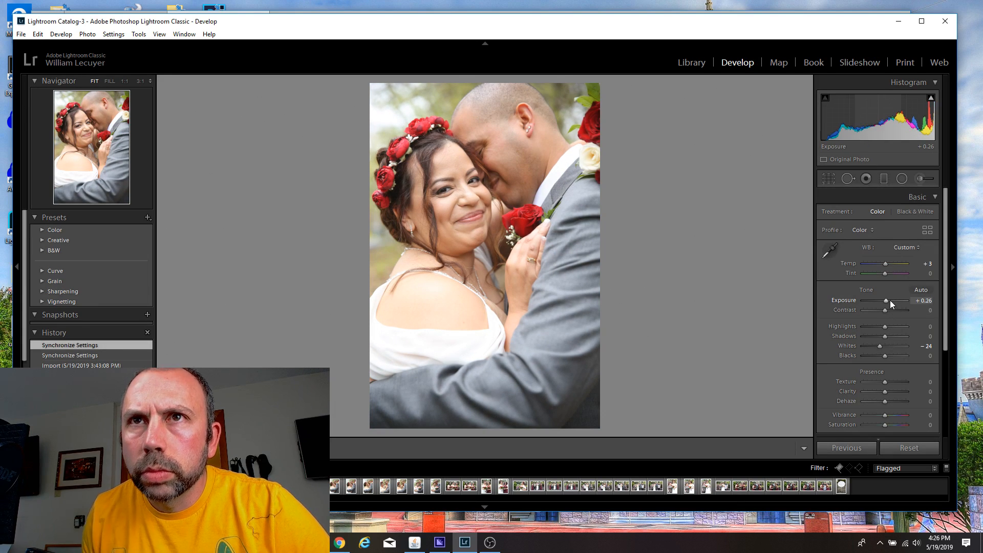
key("Right")
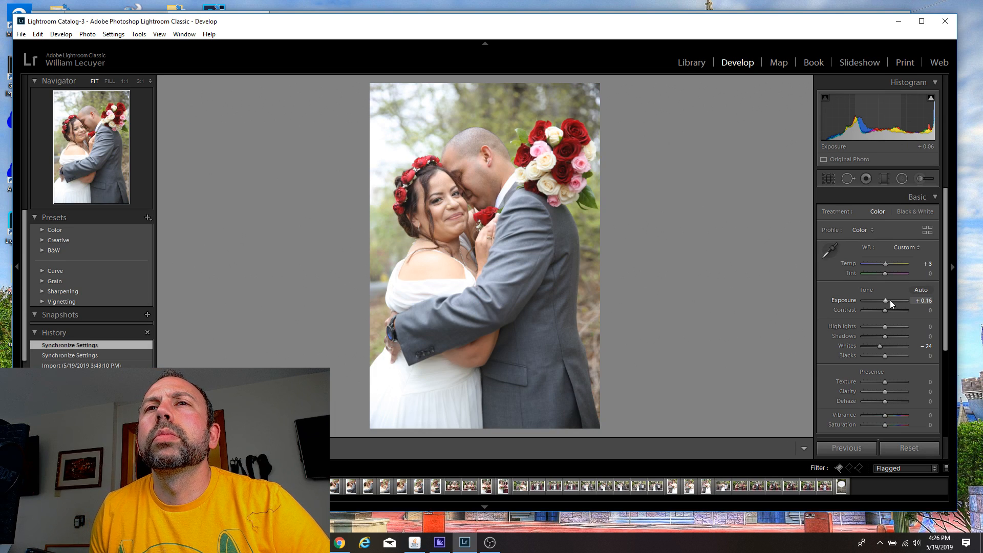
key("Right")
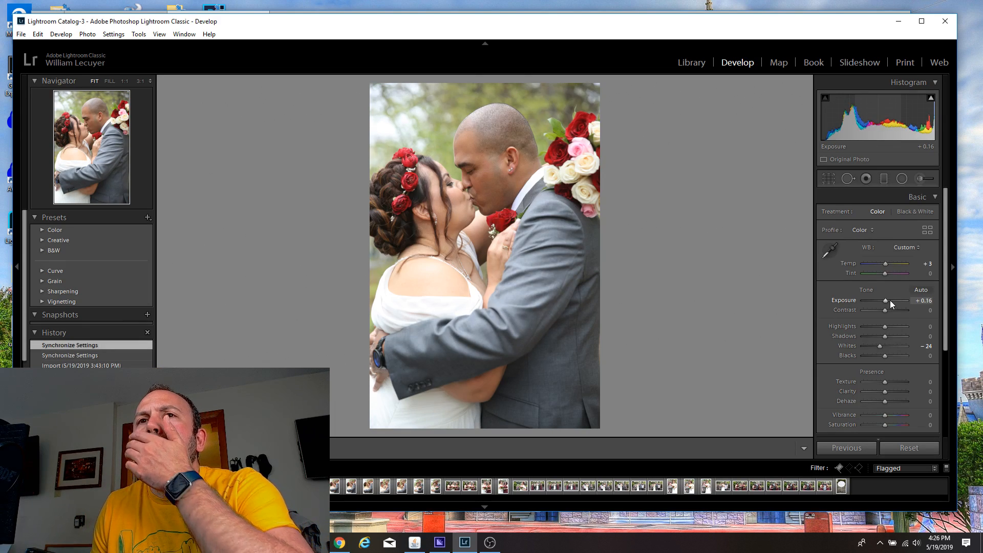
Set the nose-to-nose embrace portrait's exposure to +0.26 and synchronize its develop settings to the rest of the vertical portraits in the run.
key("Right")
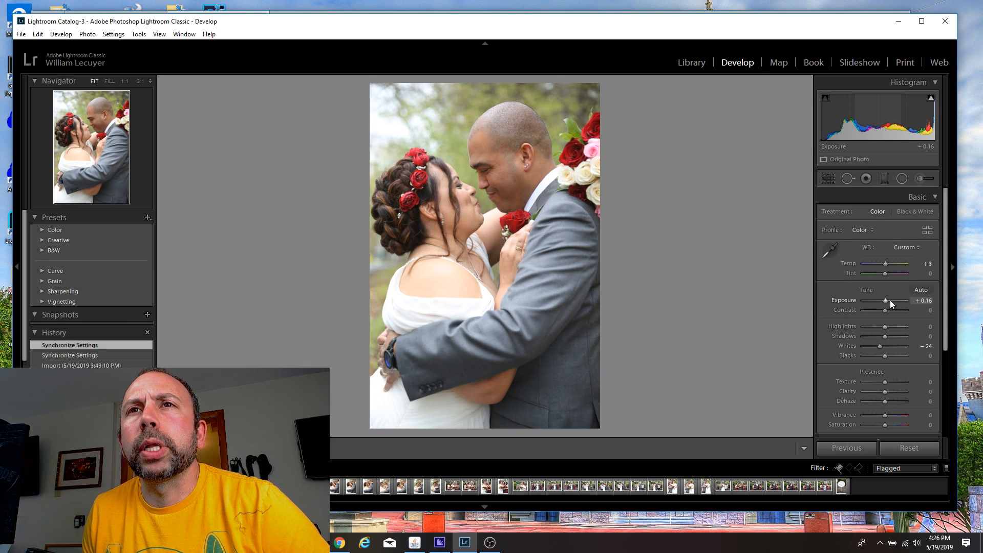
key("Right")
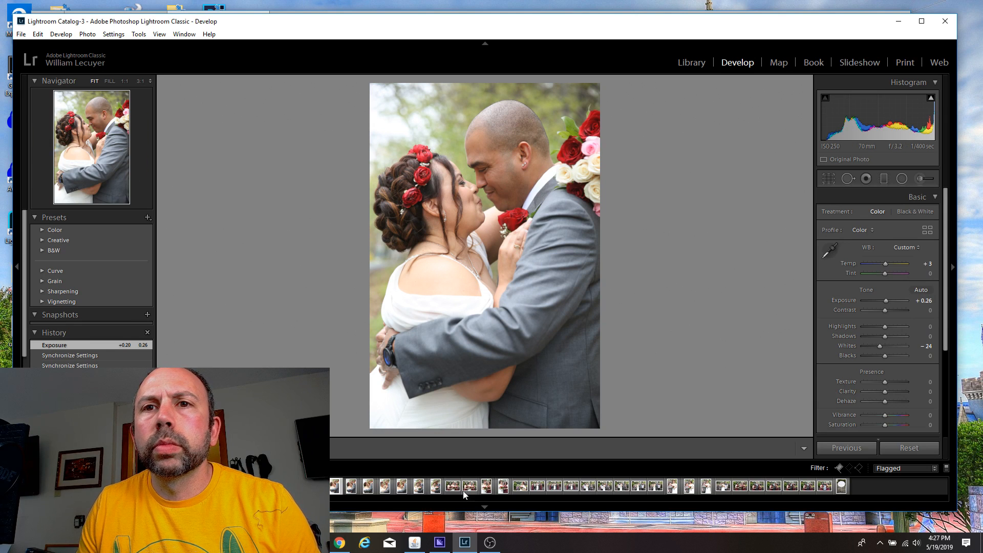
left_click(439, 488, "shift")
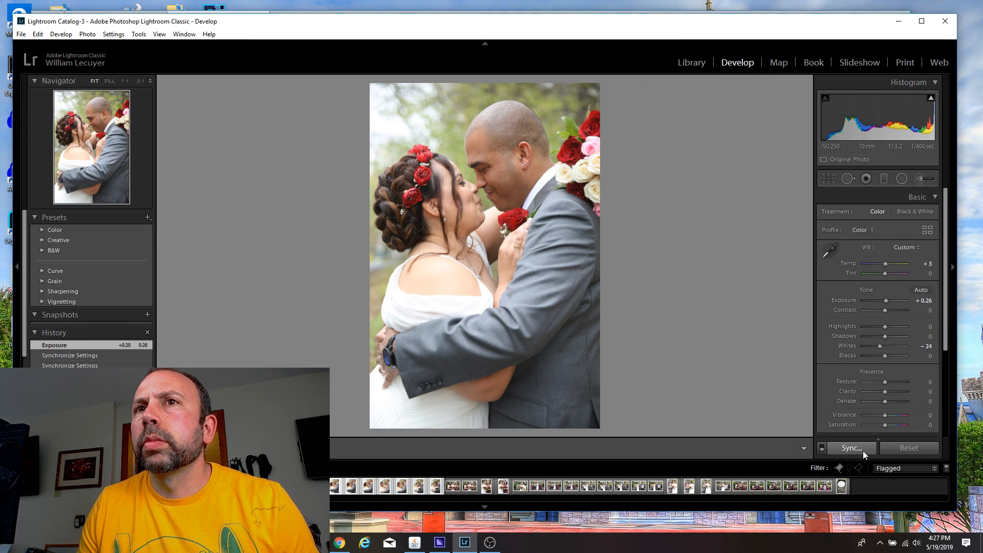
left_click(862, 451)
left_click(628, 377)
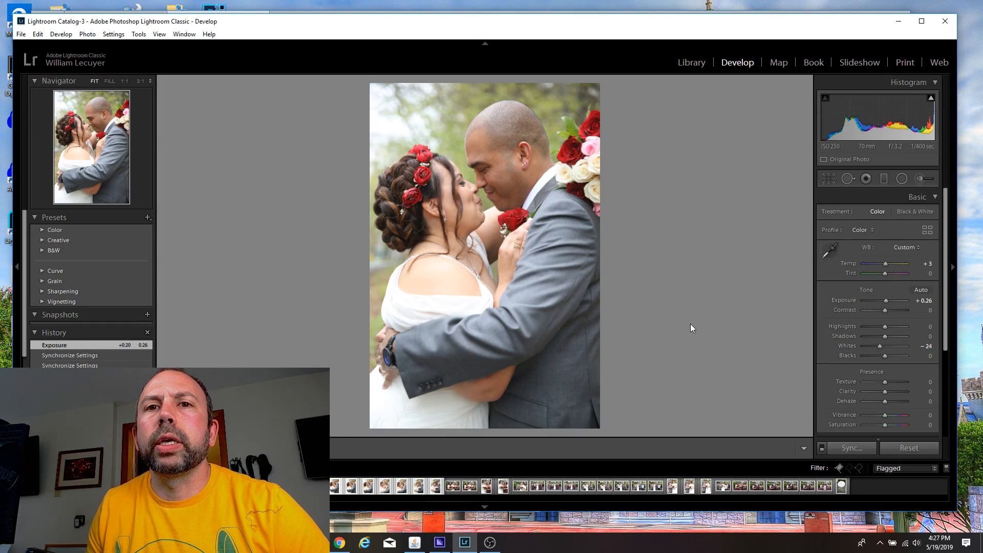
Clear the multi-photo selection and check the synchronized settings on each of the following vertical portraits.
left_click(333, 488)
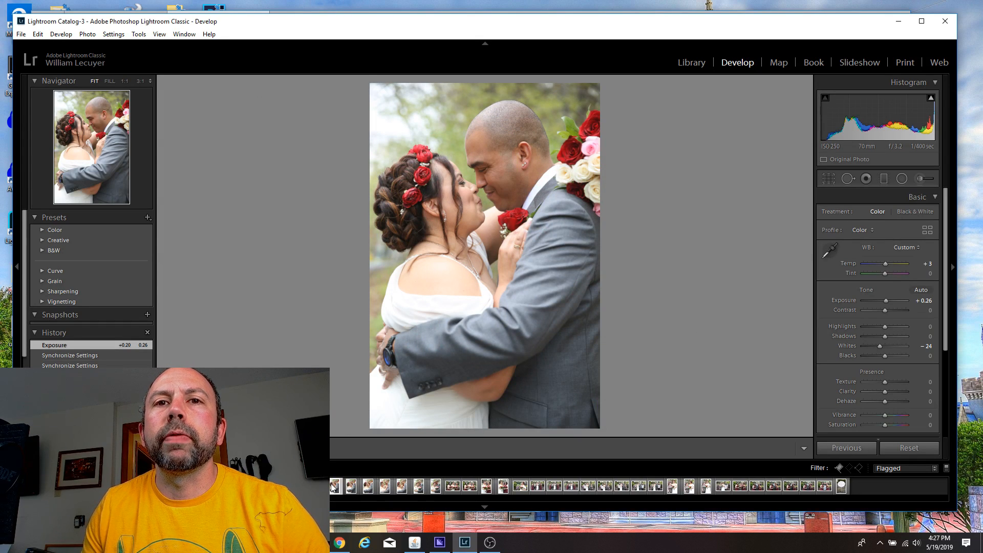
key("Right")
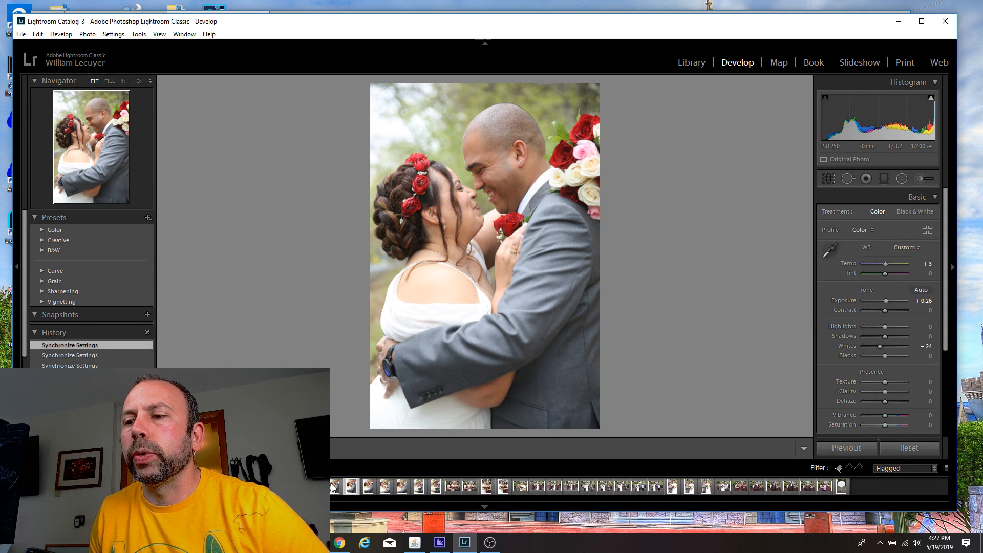
key("Right")
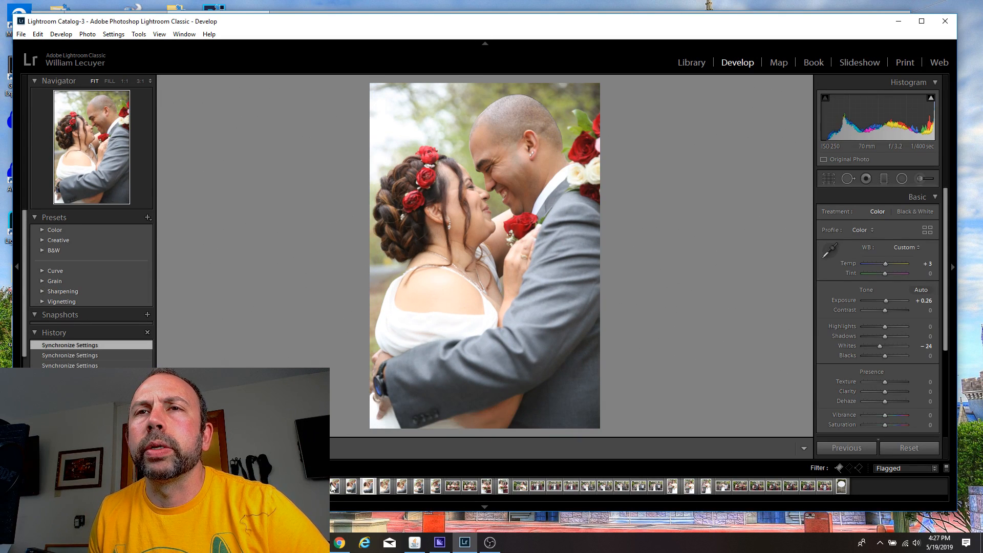
key("Right")
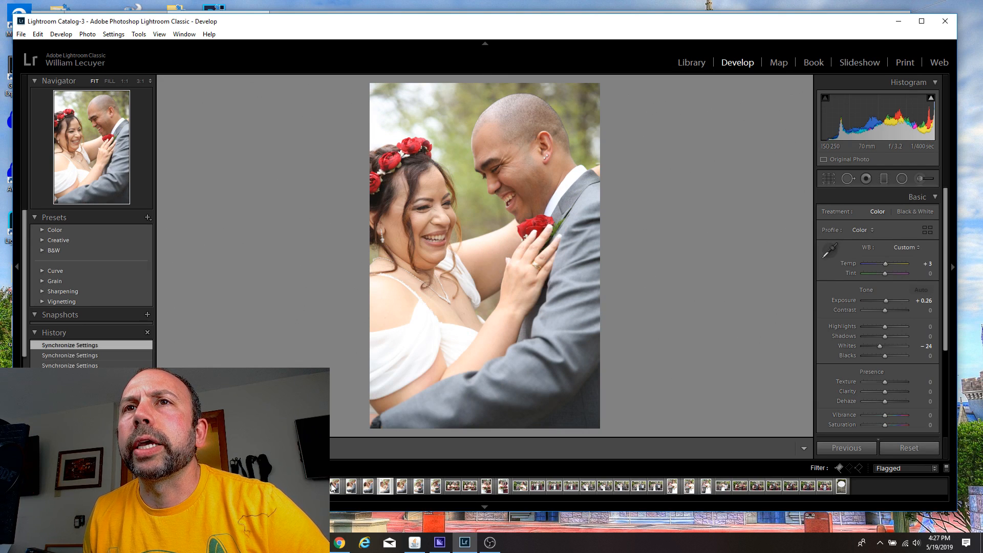
key("Right")
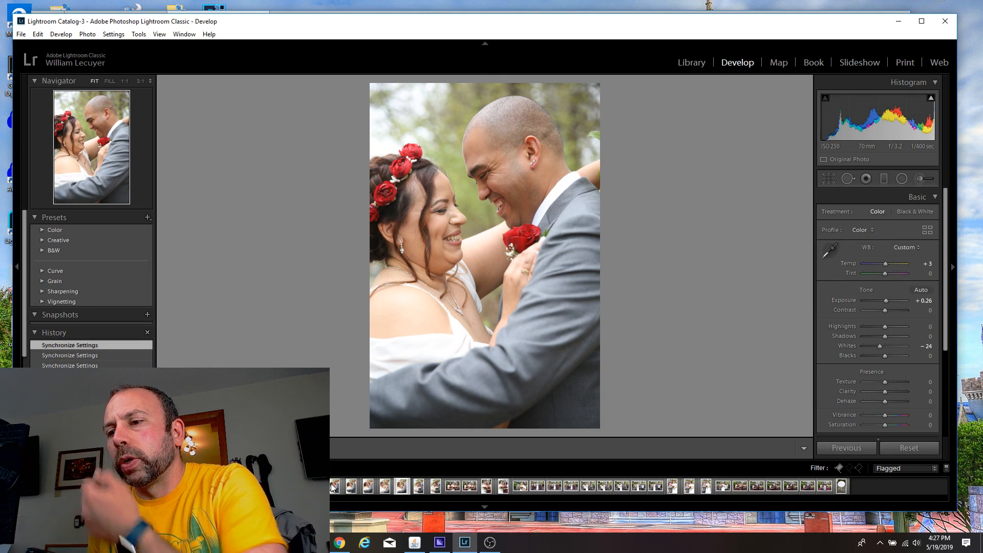
key("Right")
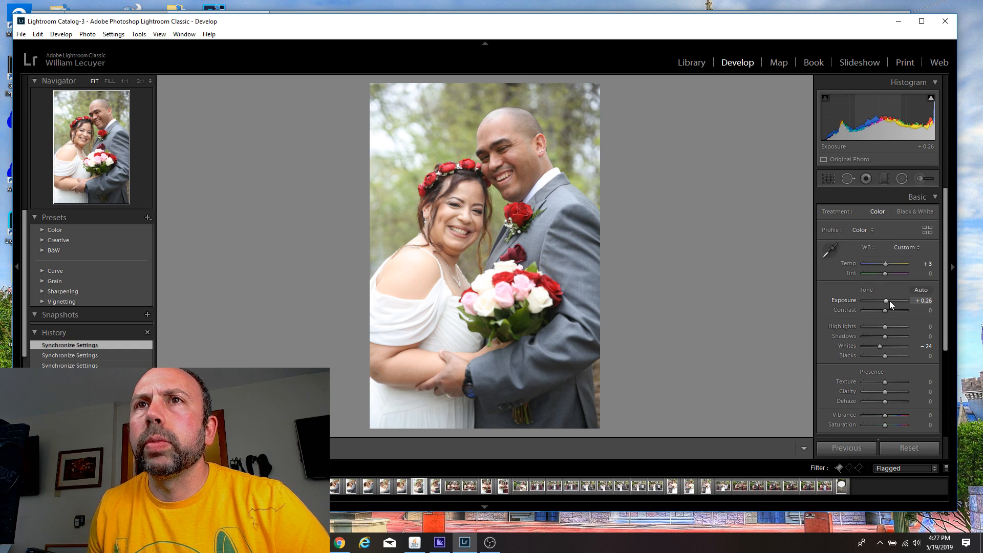
Set the exposure to +0.36 and the temperature to +6 on the portrait of the smiling couple holding the bouquet together.
key("Up")
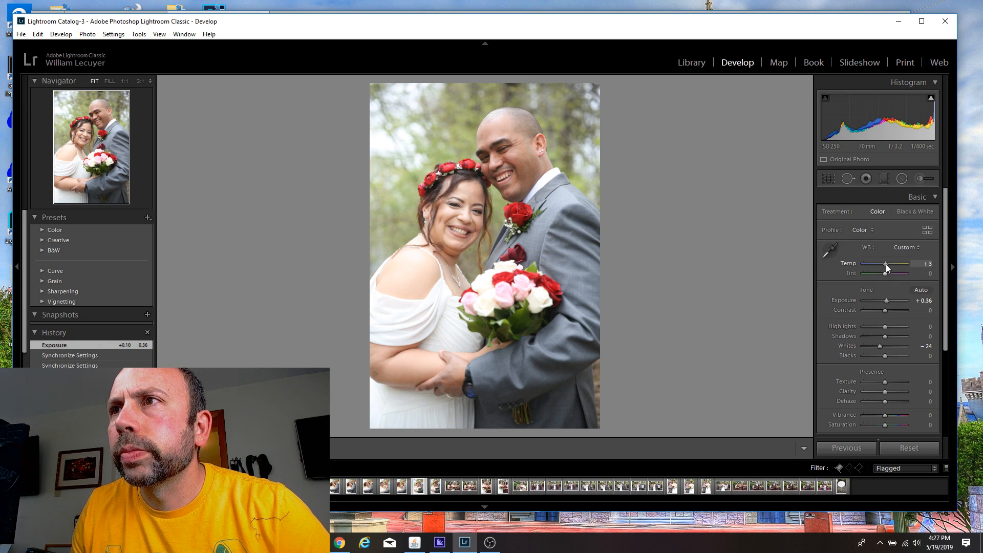
key("Up")
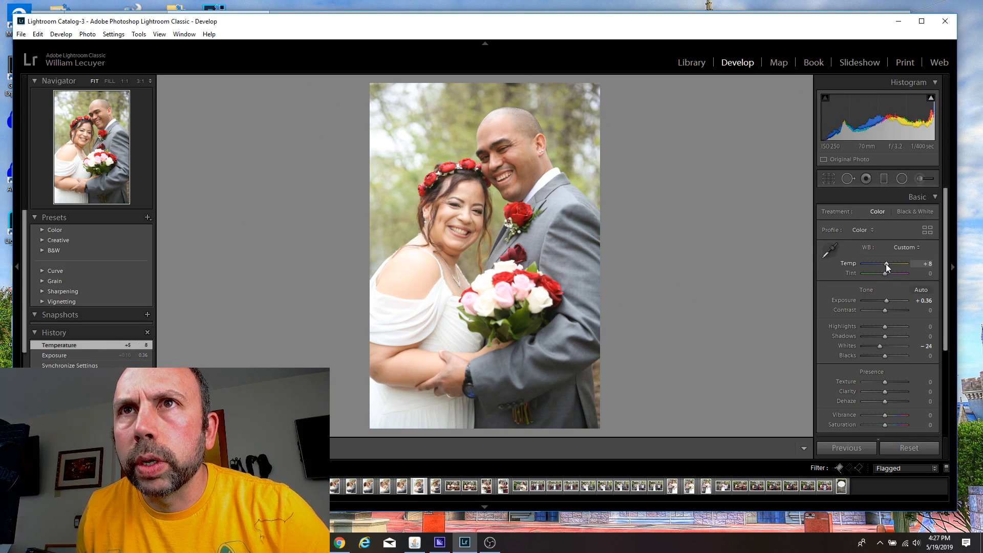
left_click(926, 263)
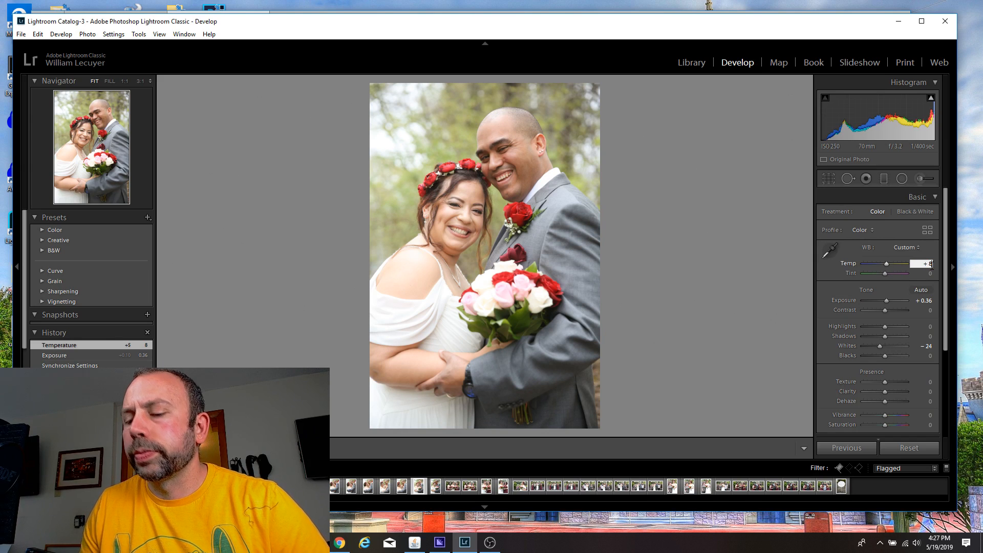
key("Down")
key("Down")
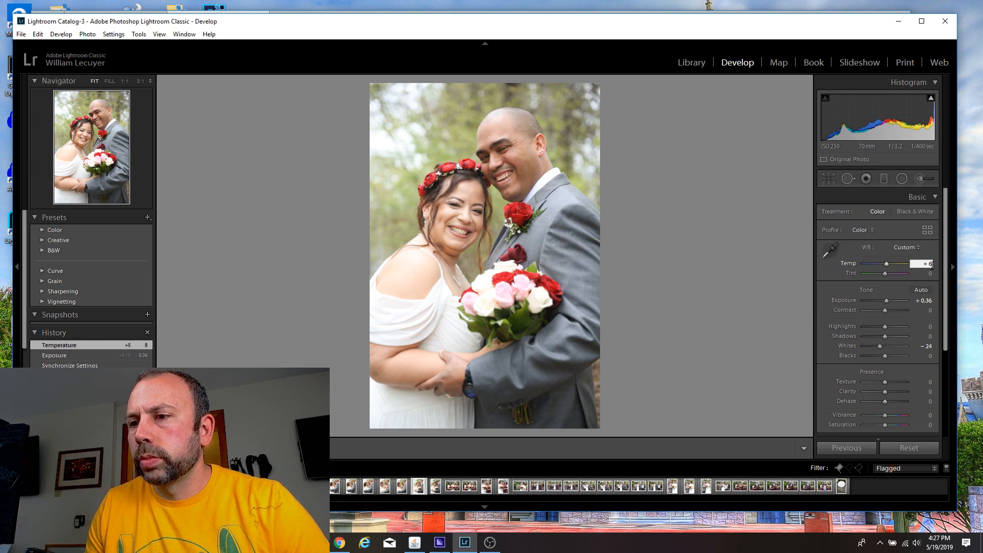
key("Return")
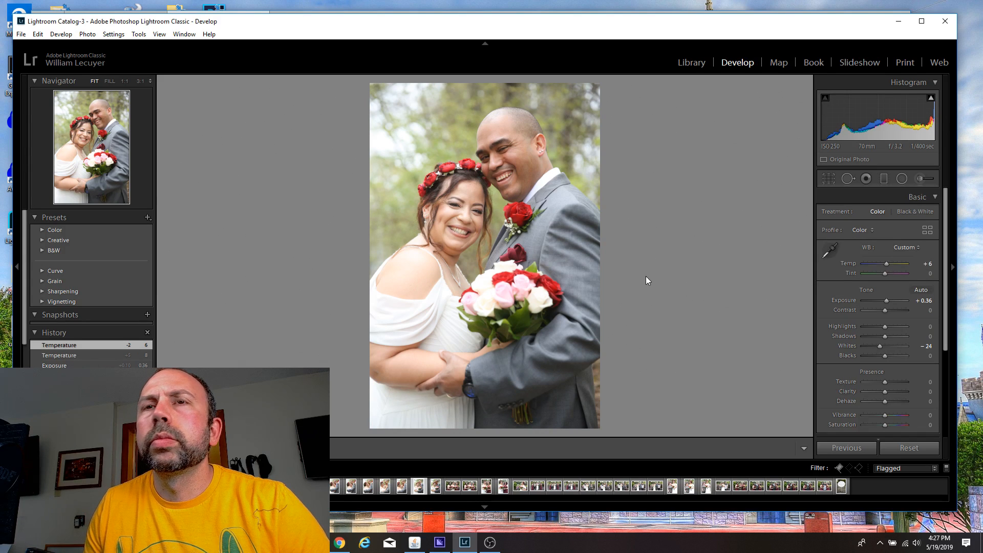
Set the shadows of the forehead-kiss bouquet portrait to +52 and compare it with an earlier embrace portrait.
key("Right")
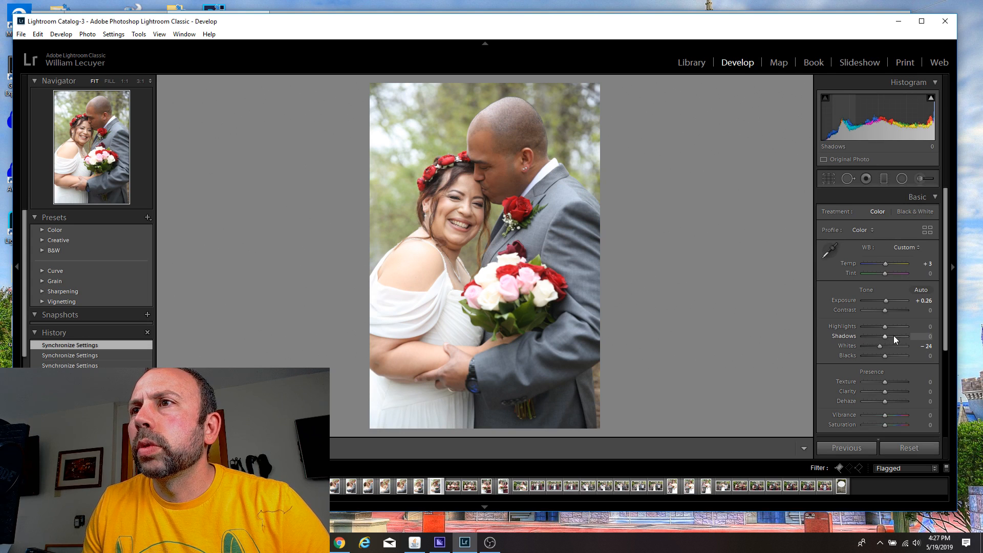
left_click_drag(892, 336, 896, 331)
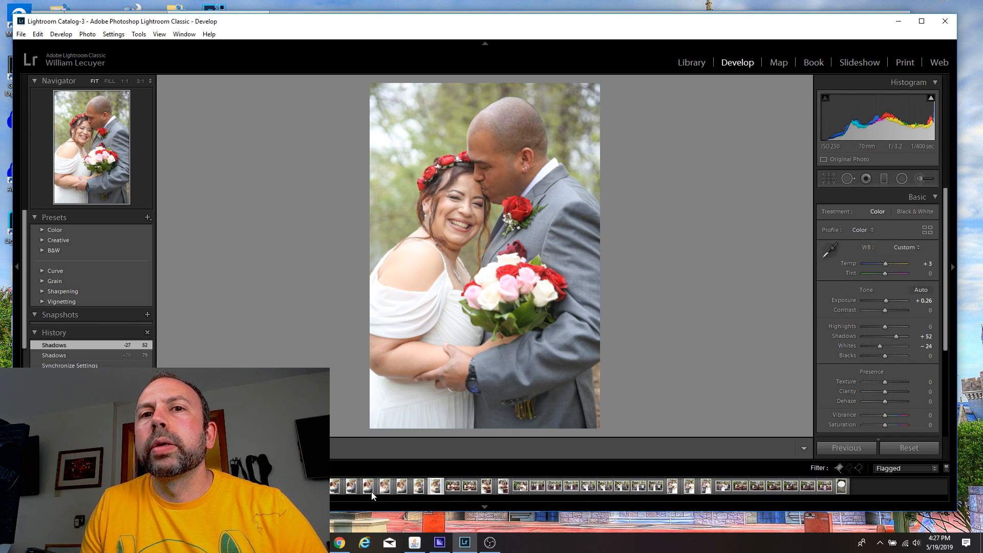
left_click(353, 485)
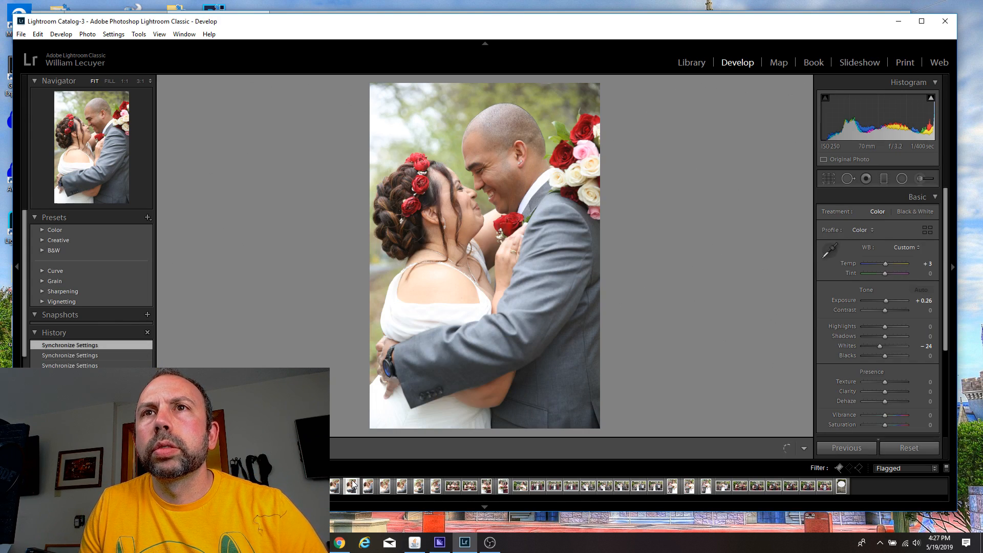
left_click(435, 485)
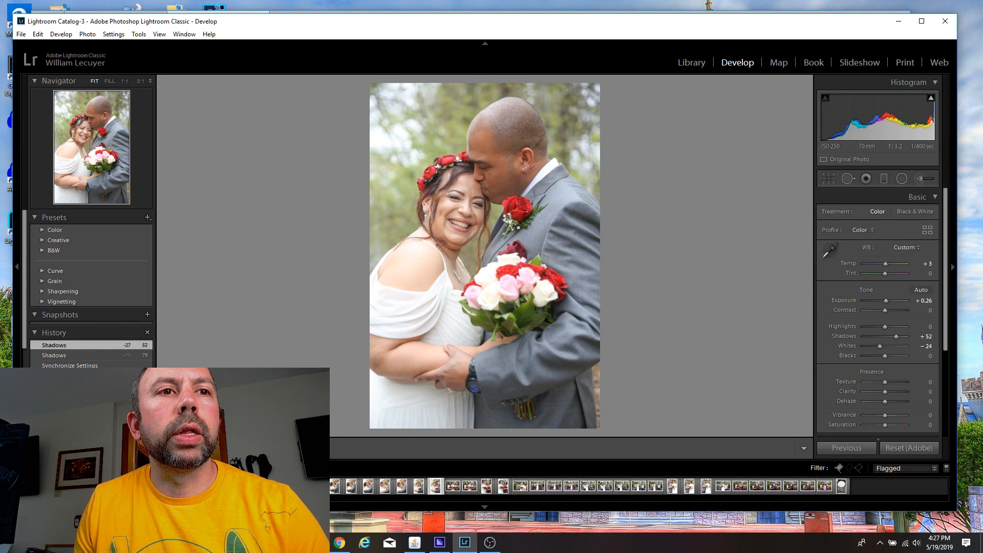
Select the whole run of vertical portraits back from the forehead-kiss photo and create virtual copies of them.
left_click(334, 485, "shift")
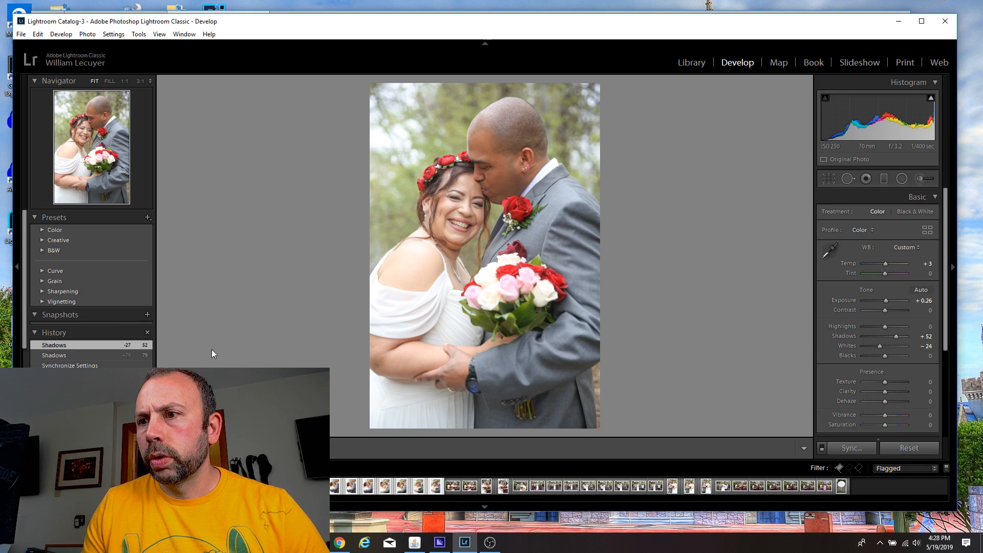
right_click(101, 485)
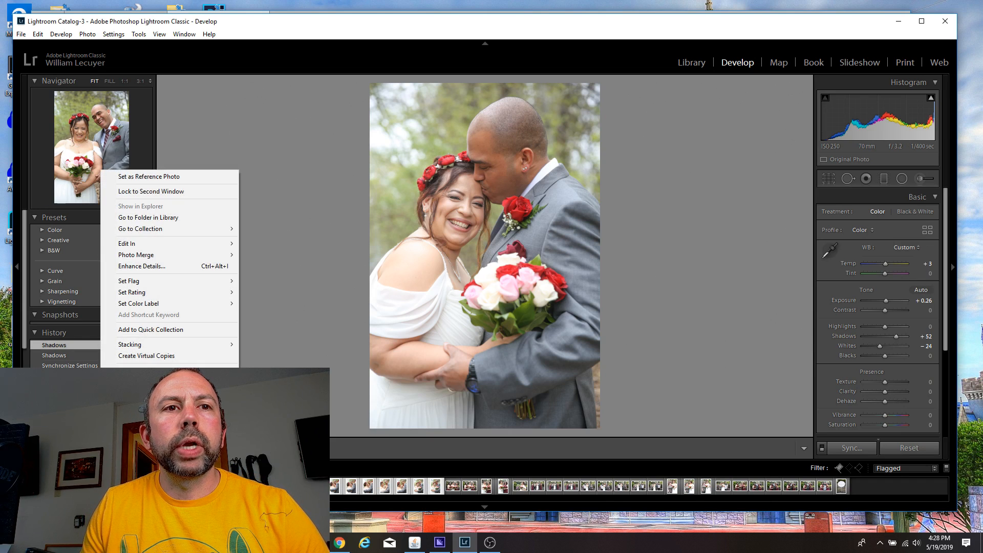
left_click(162, 355)
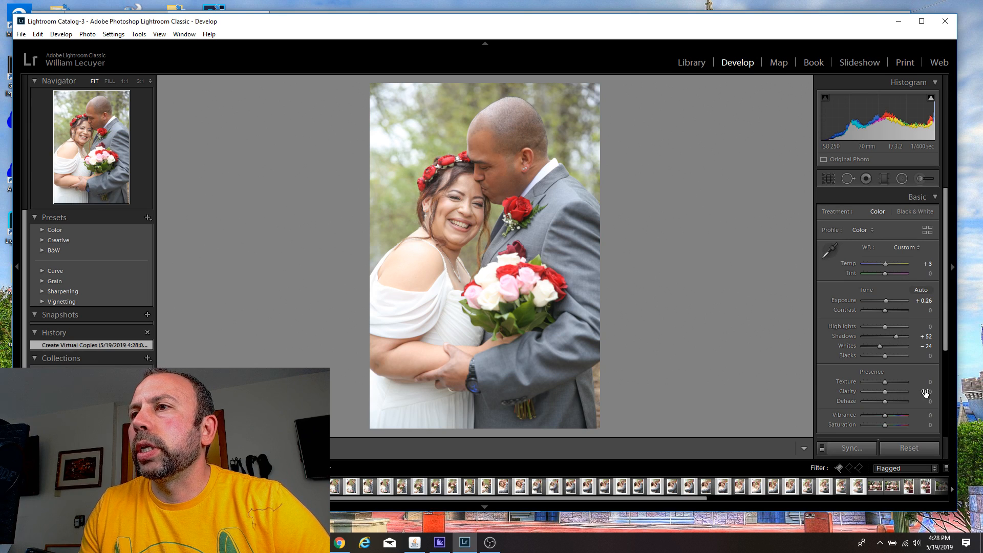
Desaturate the forehead-kiss virtual copy to a saturation of -100 and raise its exposure to +0.56.
left_click(868, 423)
left_click_drag(869, 423, 833, 423)
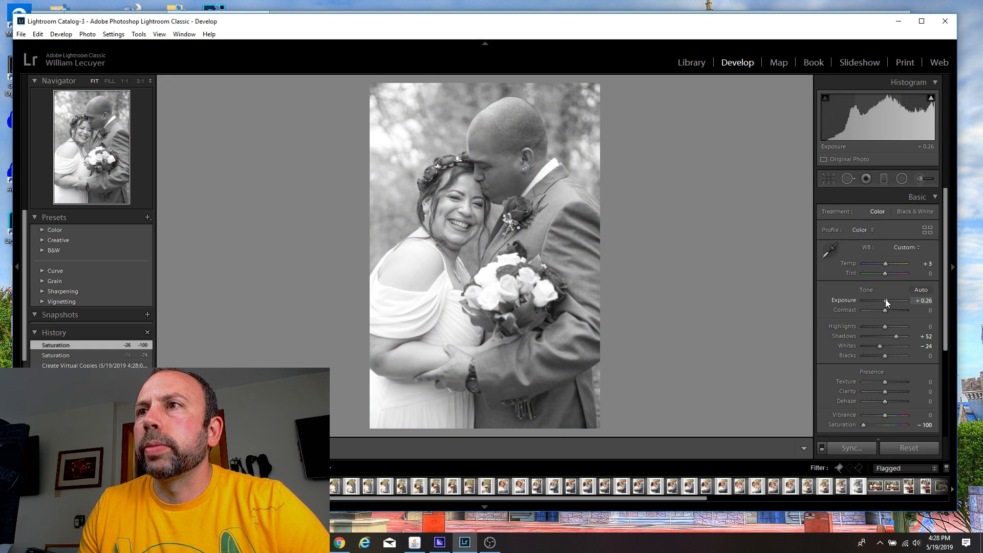
left_click_drag(886, 299, 886, 301)
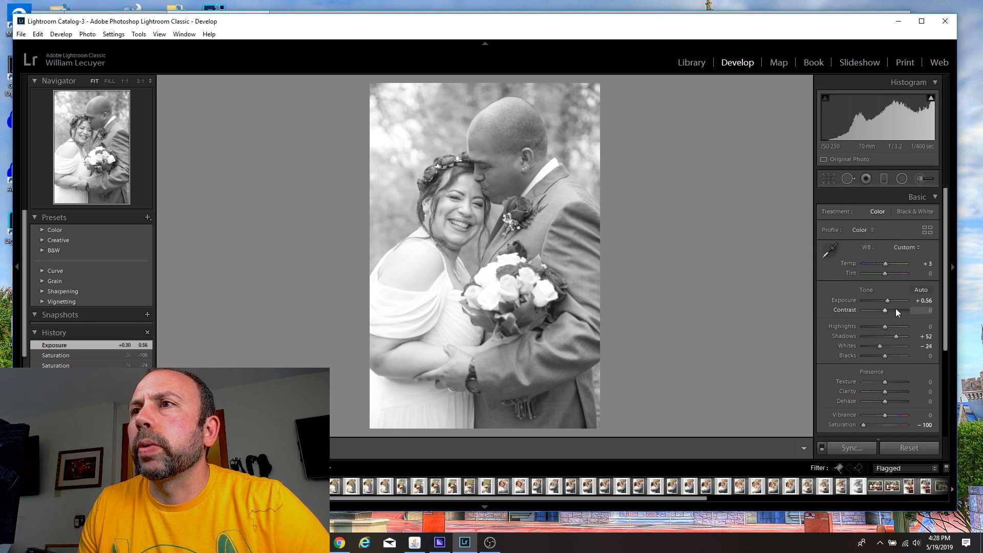
Set the black-and-white forehead-kiss copy's contrast to +29, shadows to +69 and whites to -55.
left_click(896, 311)
mouse_move(892, 310)
left_mouse_down()
mouse_move(868, 309)
mouse_move(900, 310)
mouse_move(882, 310)
mouse_move(891, 312)
left_mouse_up()
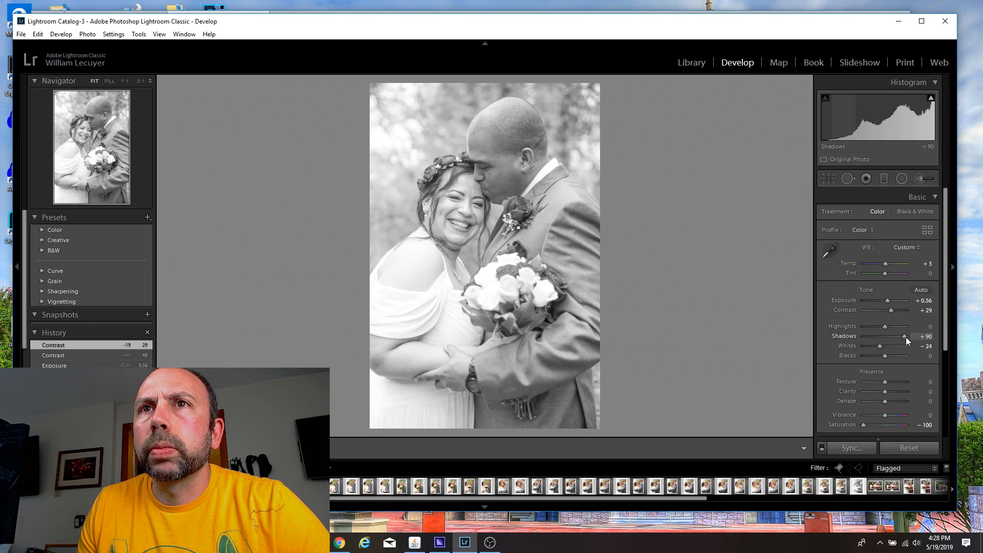
left_click_drag(905, 337, 901, 337)
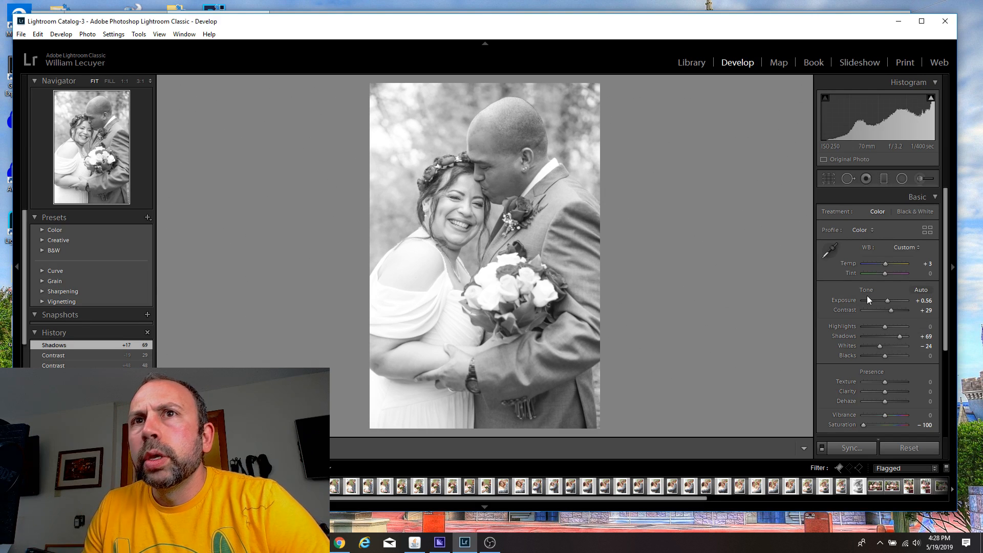
mouse_move(880, 346)
left_mouse_down()
mouse_move(824, 342)
mouse_move(872, 348)
left_mouse_up()
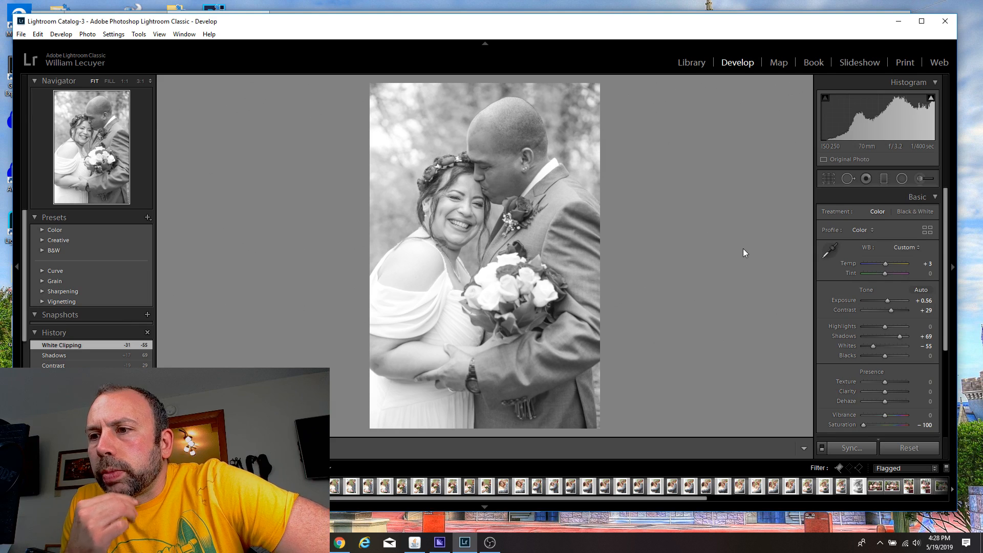
Synchronize the black-and-white settings to all selected virtual copies and check the result on the smiling bouquet portrait.
left_click(851, 448)
left_click(614, 381)
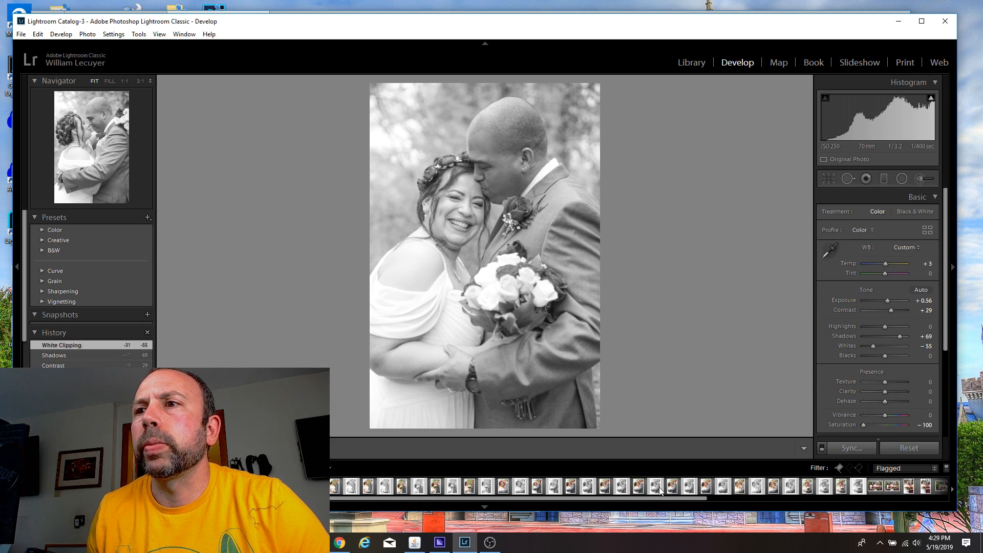
left_click(823, 488)
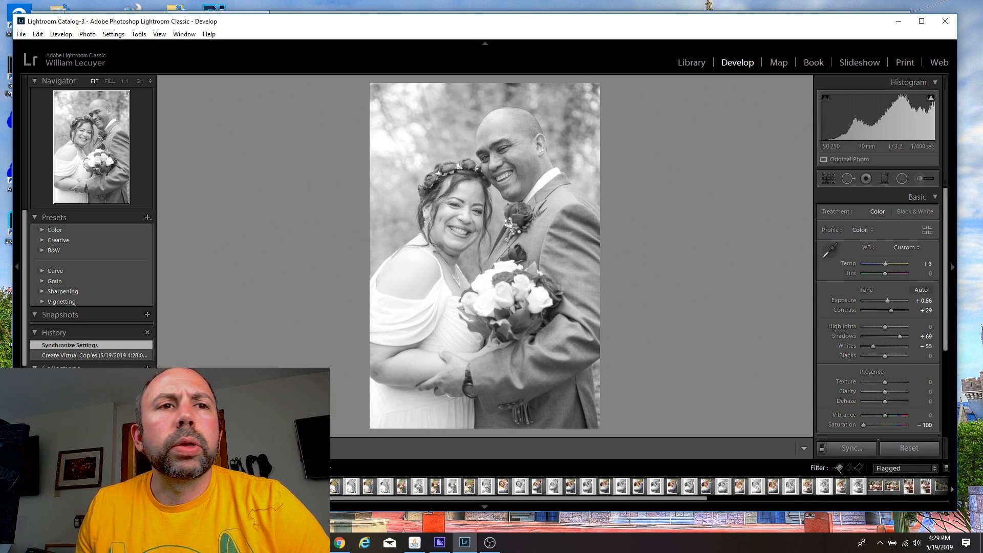
Set the exposure of the first three black-and-white standing bouquet portraits individually to +0.12, -0.48 and +0.12.
left_click(322, 487)
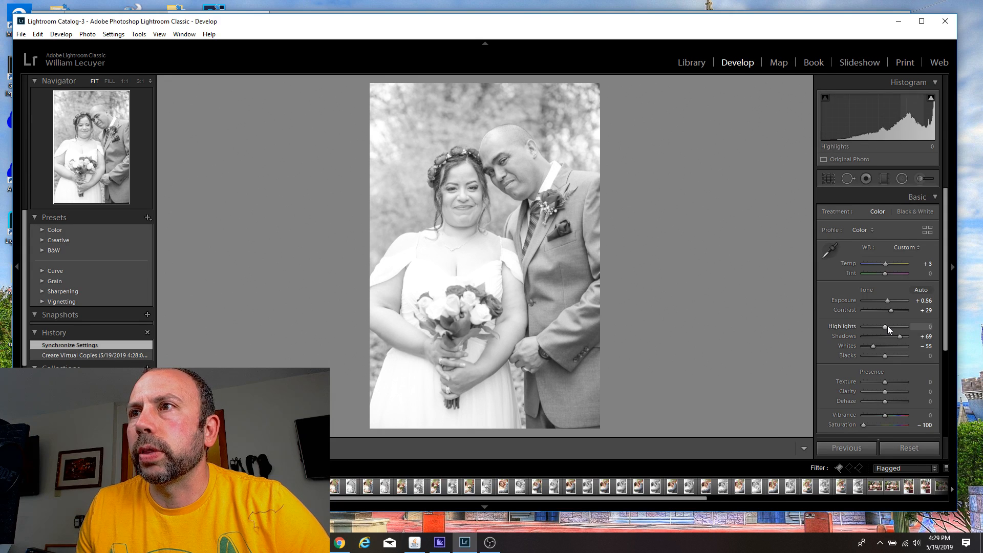
left_click_drag(887, 301, 885, 301)
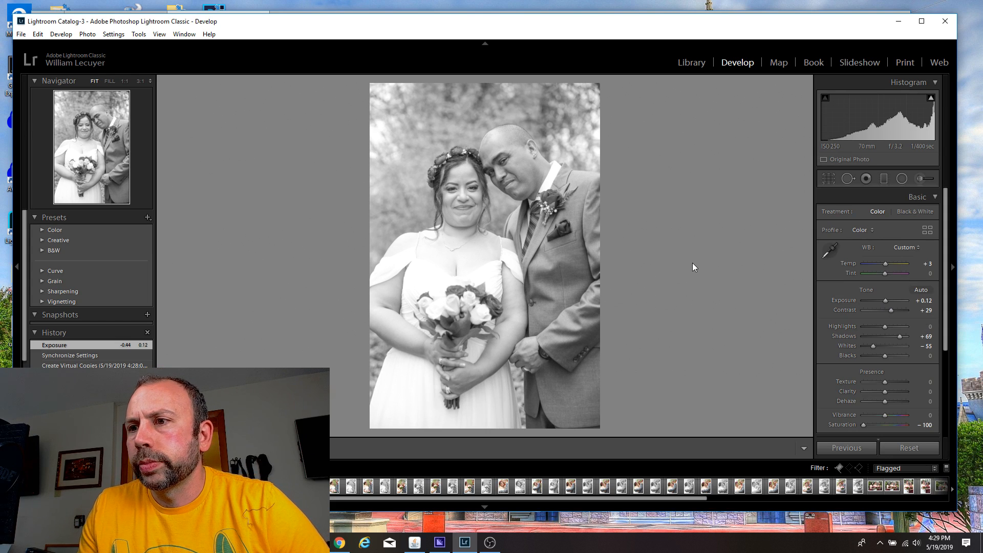
key("Right")
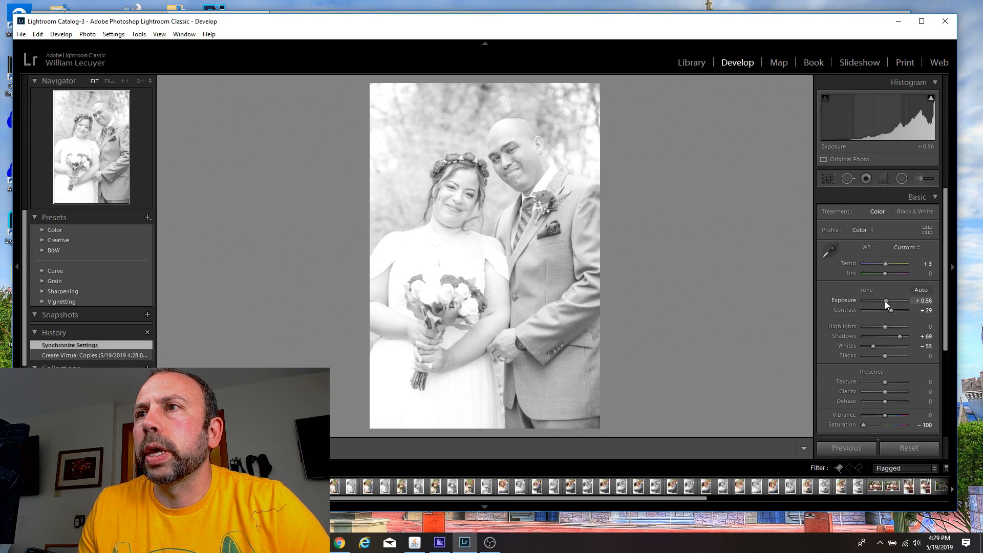
left_click_drag(887, 301, 883, 304)
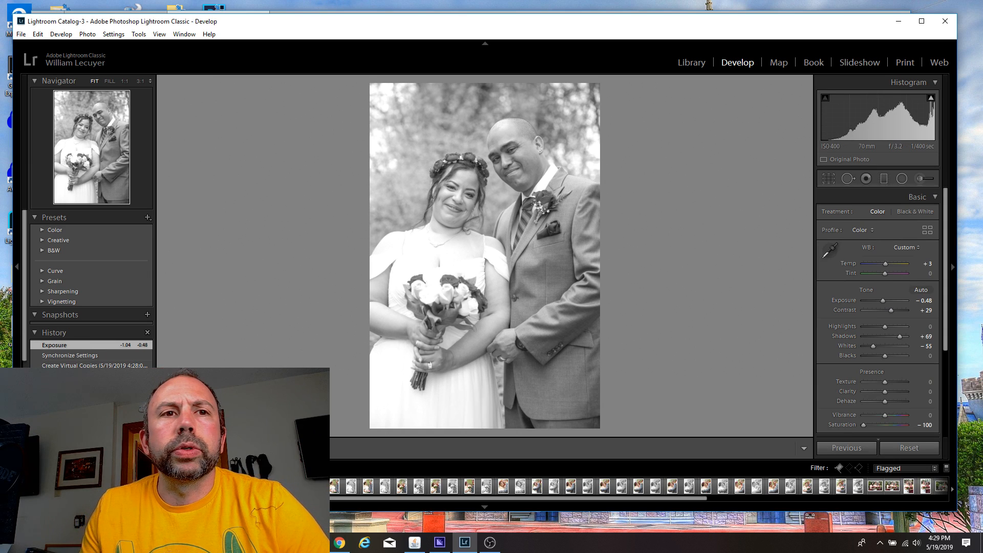
key("Right")
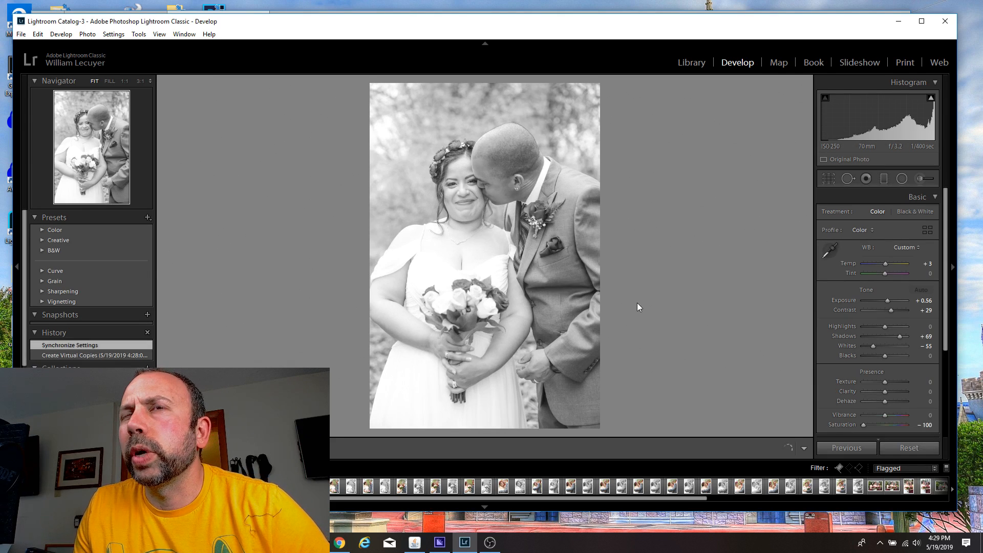
left_click_drag(887, 301, 884, 302)
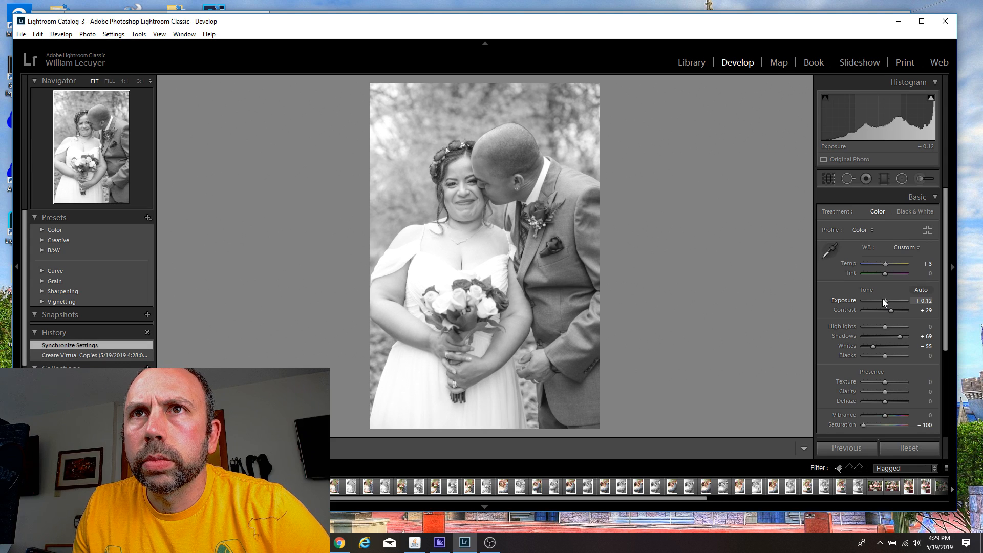
Fine-tune the exposure of the black-and-white cheek-kiss bouquet portrait to about +0.08.
left_click_drag(884, 302, 884, 302)
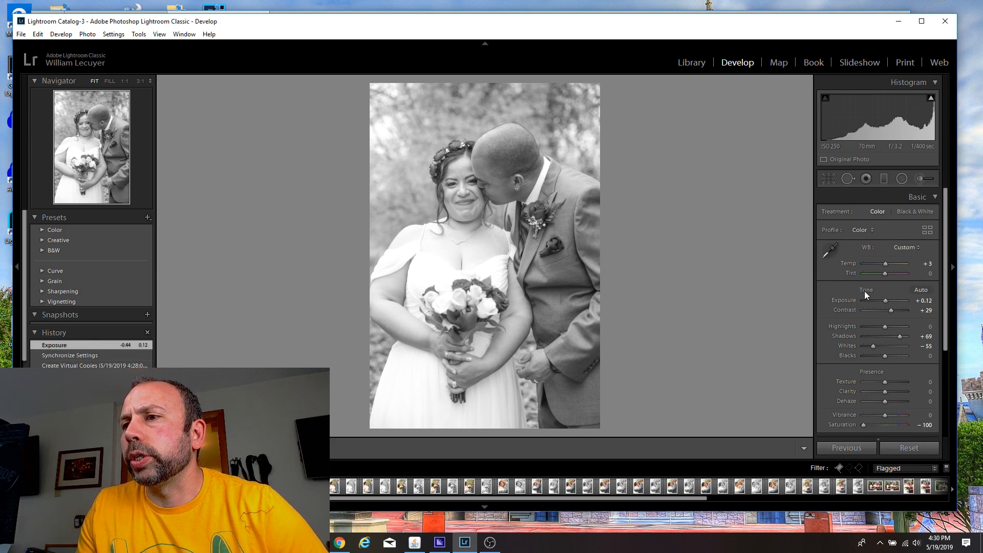
left_click_drag(885, 301, 885, 302)
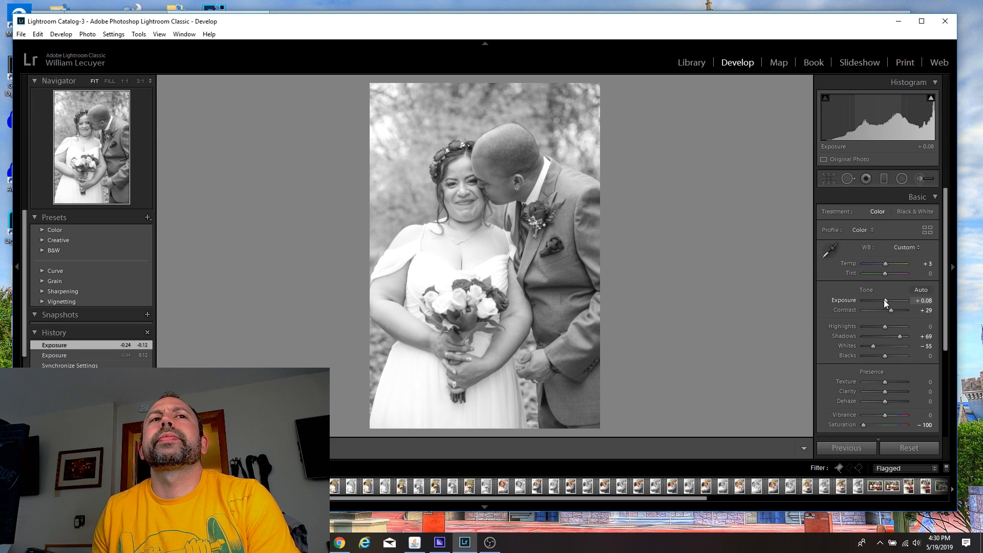
left_click_drag(885, 303, 885, 302)
Set the exposure to +0.12 on both the black-and-white portrait of the bride looking up at the groom and the laughing portrait.
left_click(308, 486)
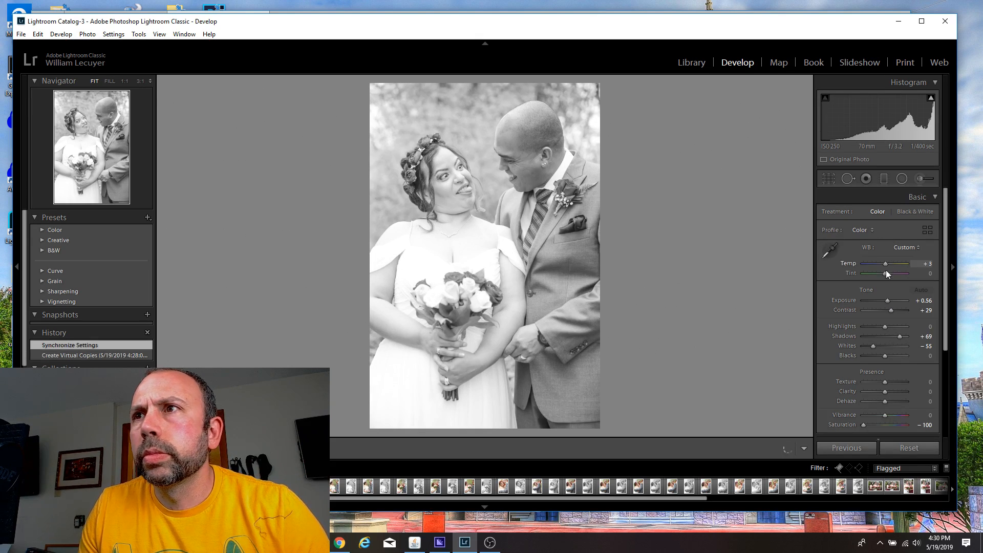
left_click_drag(888, 301, 887, 302)
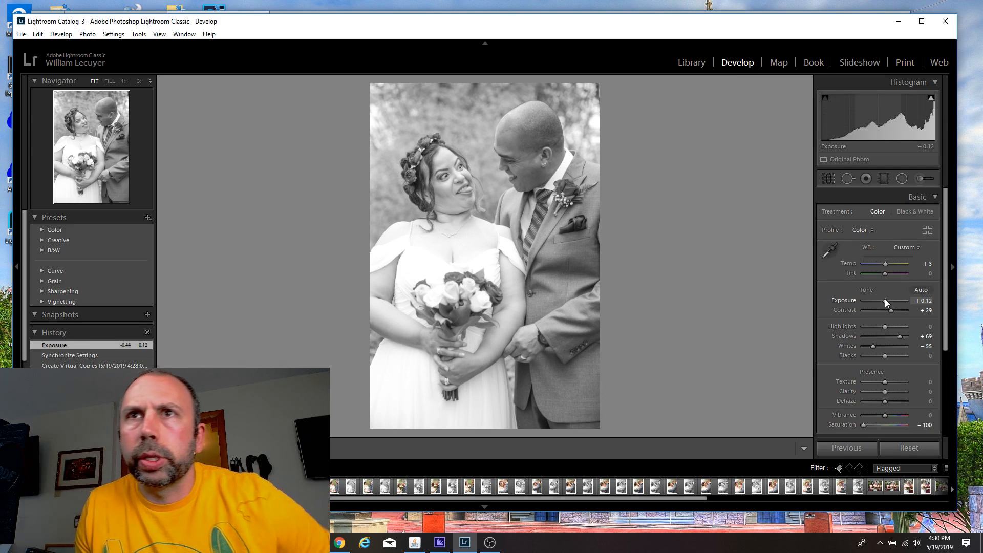
key("ctrl+z")
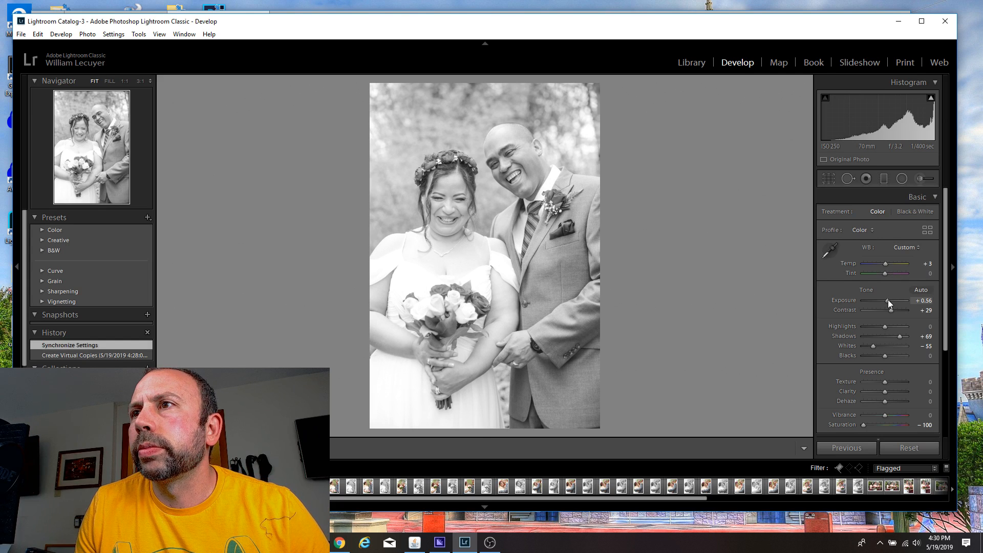
left_click_drag(889, 302, 887, 302)
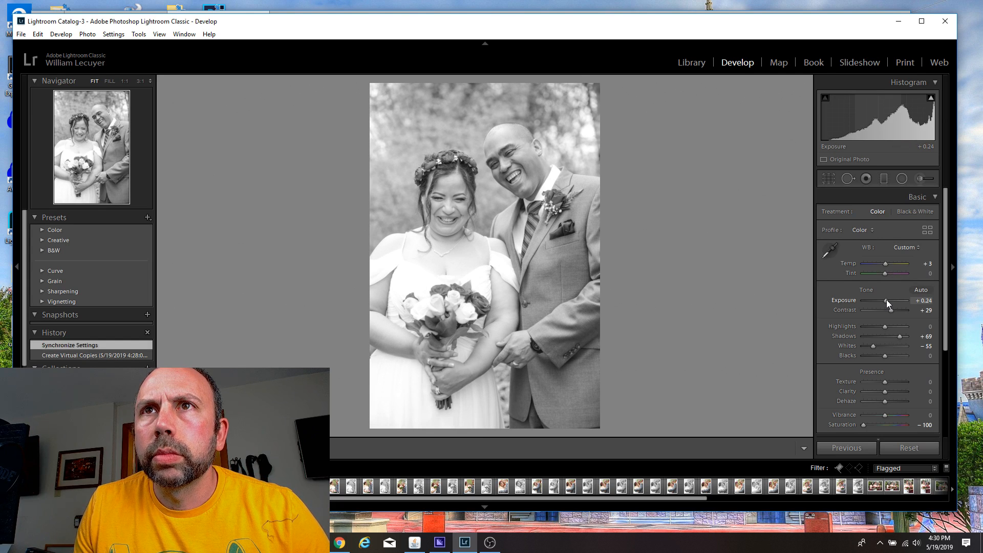
left_click_drag(887, 302, 887, 303)
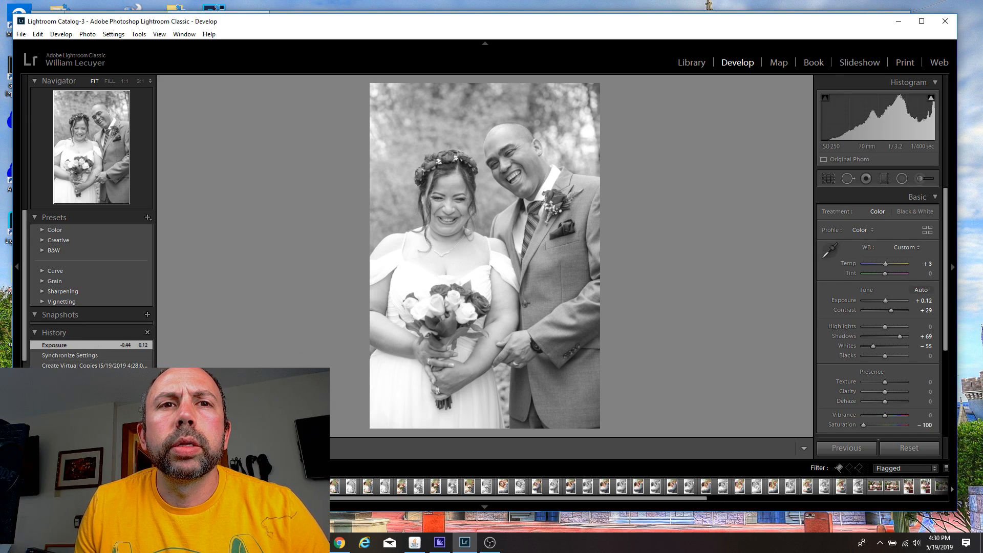
Set the exposure of the black-and-white lip-kiss portrait to +0.24 and of the first portrait with the bride leaning on his chest to +0.12.
key("Right")
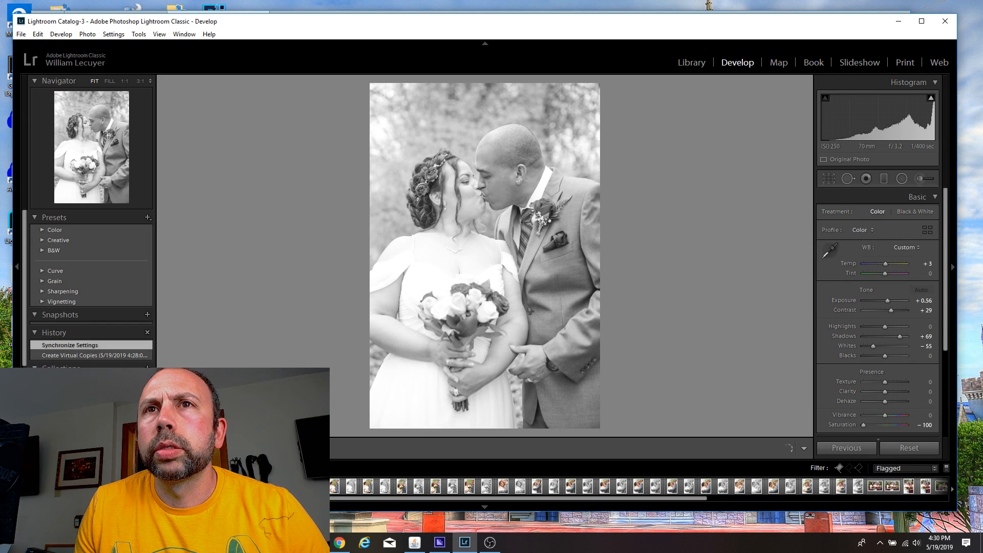
left_click_drag(887, 301, 885, 303)
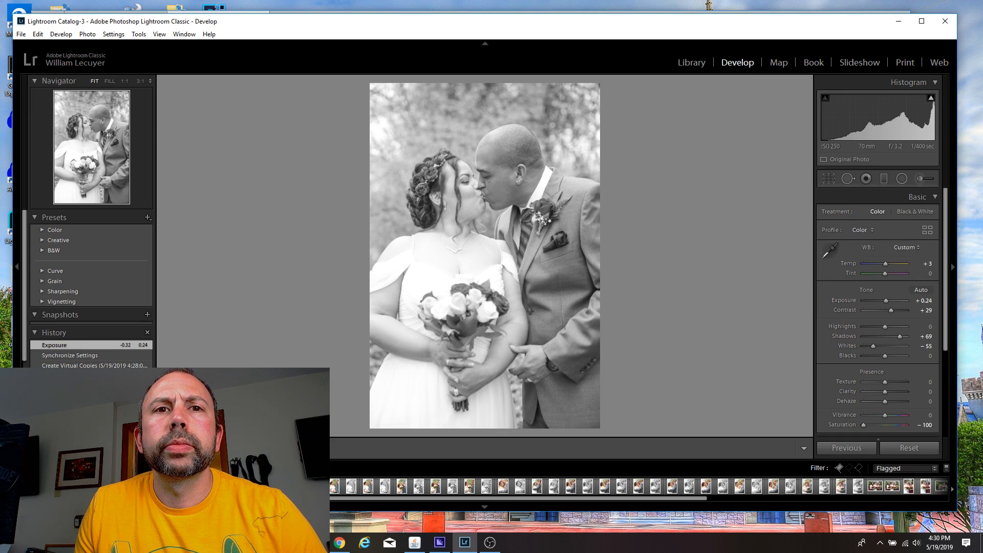
key("Right")
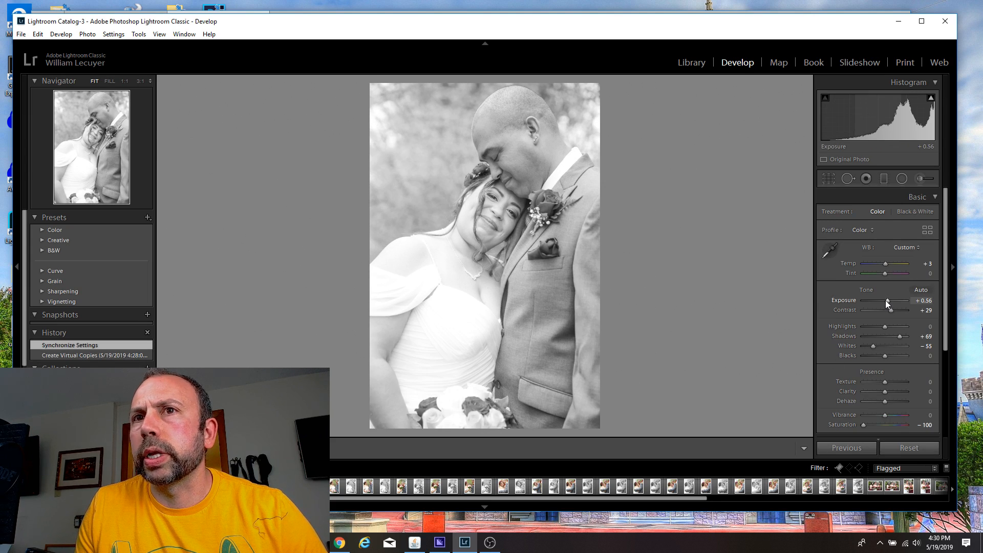
left_click_drag(887, 303, 885, 303)
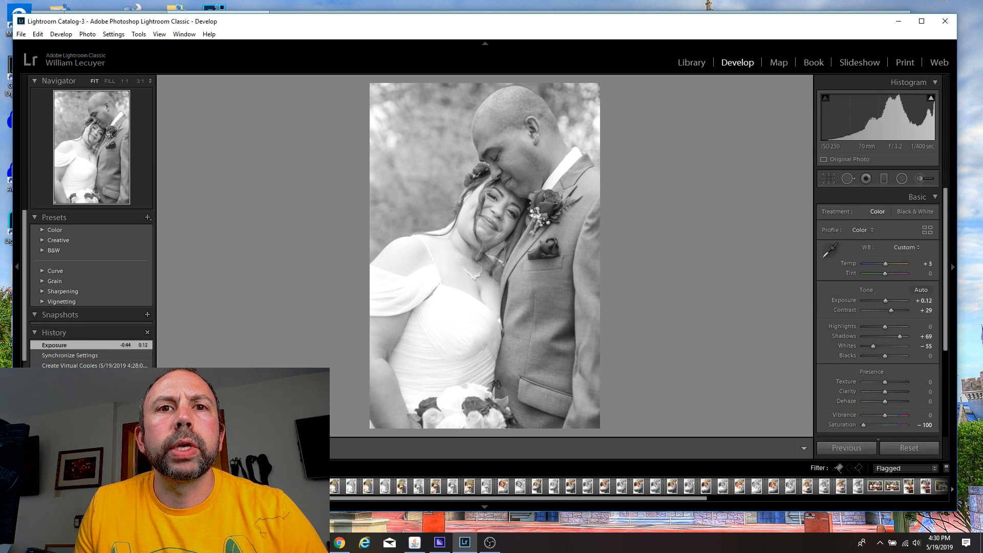
Set the exposure of the next two black-and-white portraits of the bride leaning on the groom's chest to +0.24 and +0.22.
key("ctrl+z")
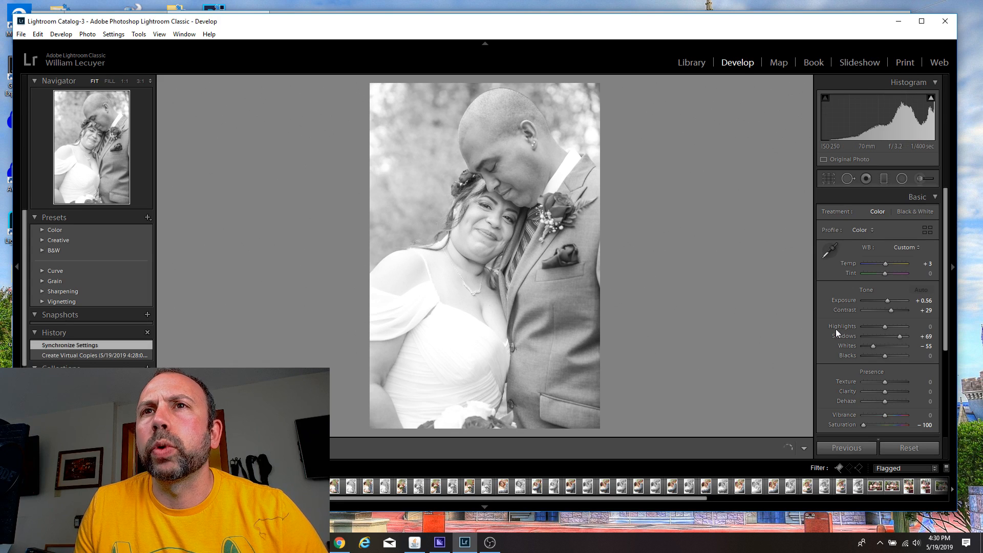
left_click_drag(887, 302, 885, 301)
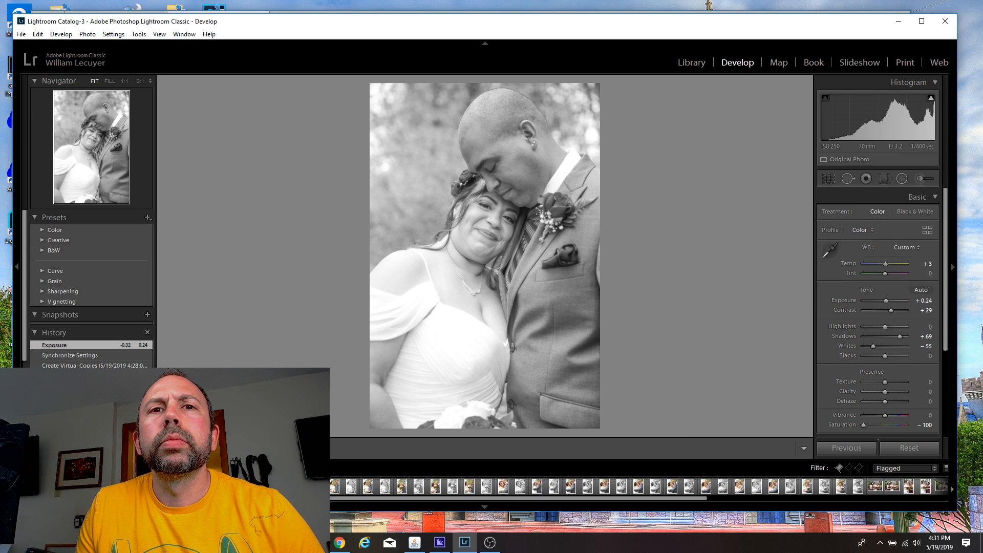
key("ctrl+z")
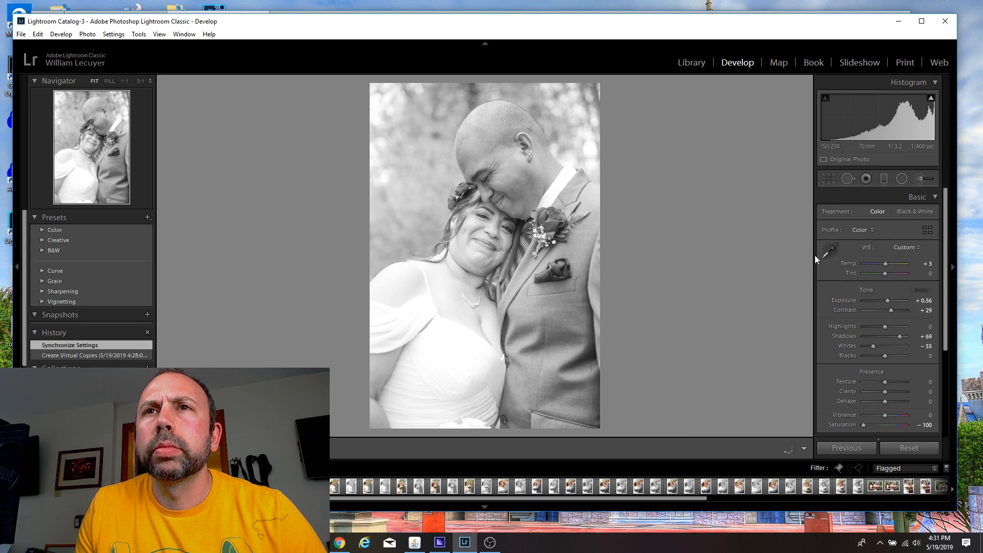
left_click_drag(888, 302, 885, 303)
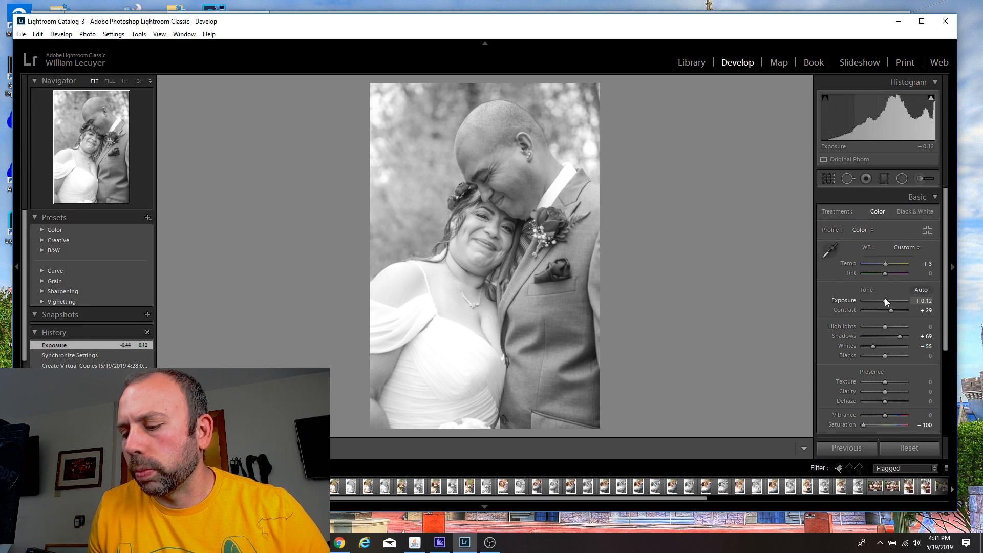
key("Up")
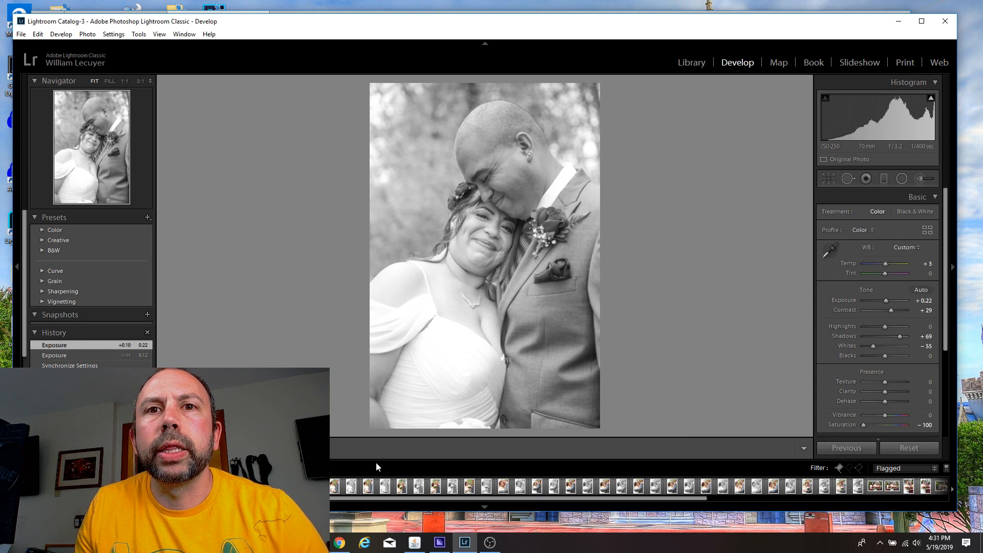
Reset the exposure to 0.00 on the two black-and-white portraits of the couple facing each other with the bouquet lowered.
left_click(351, 487)
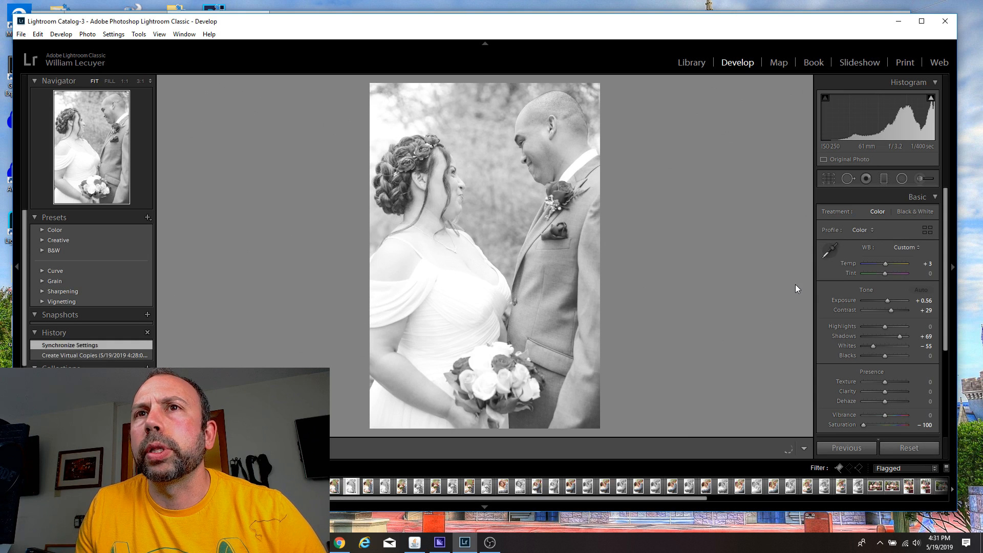
double_click(886, 302)
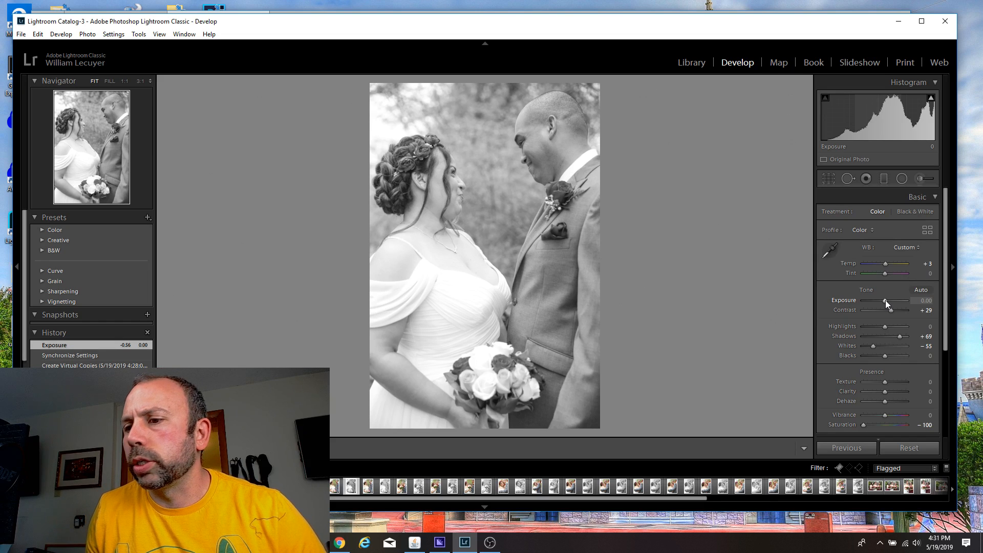
left_click(887, 302)
double_click(887, 302)
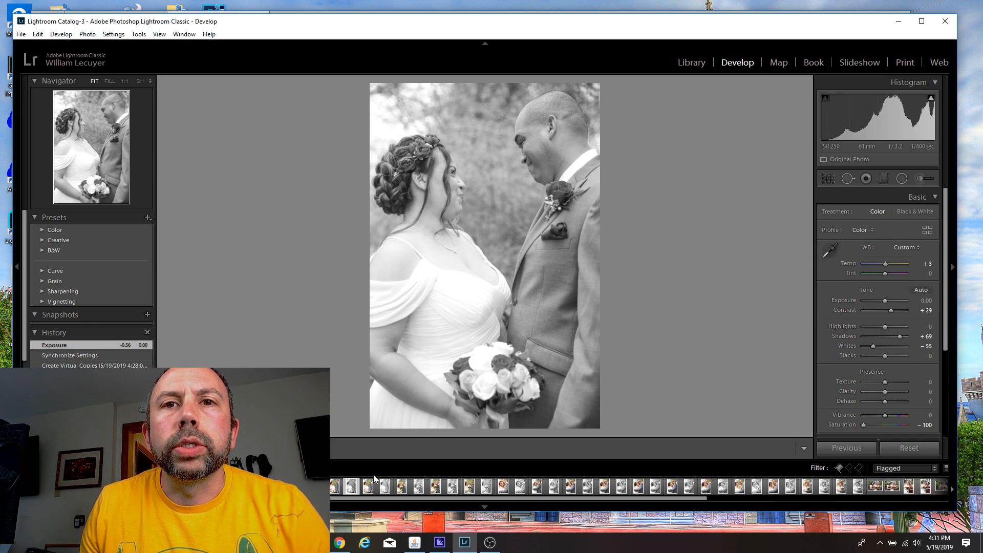
left_click(384, 485)
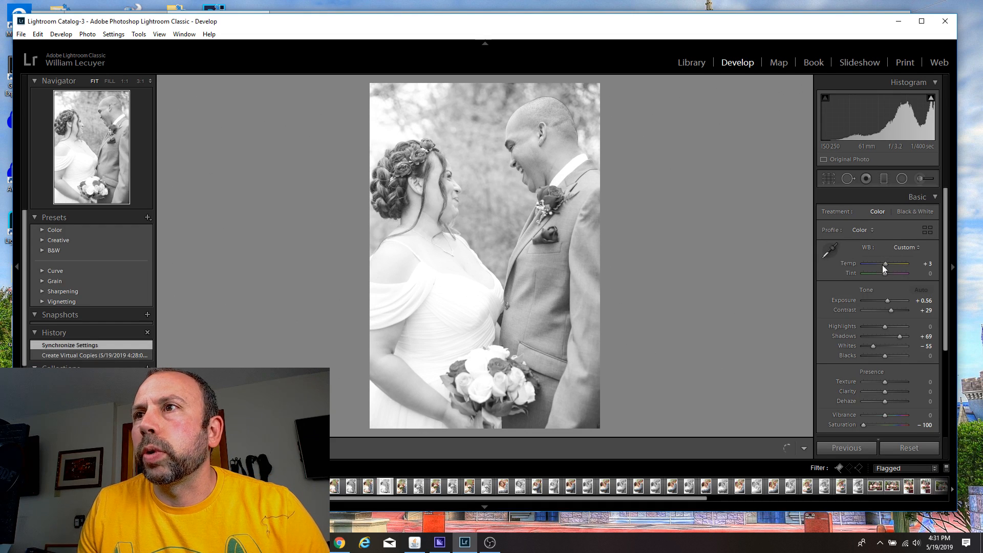
double_click(887, 302)
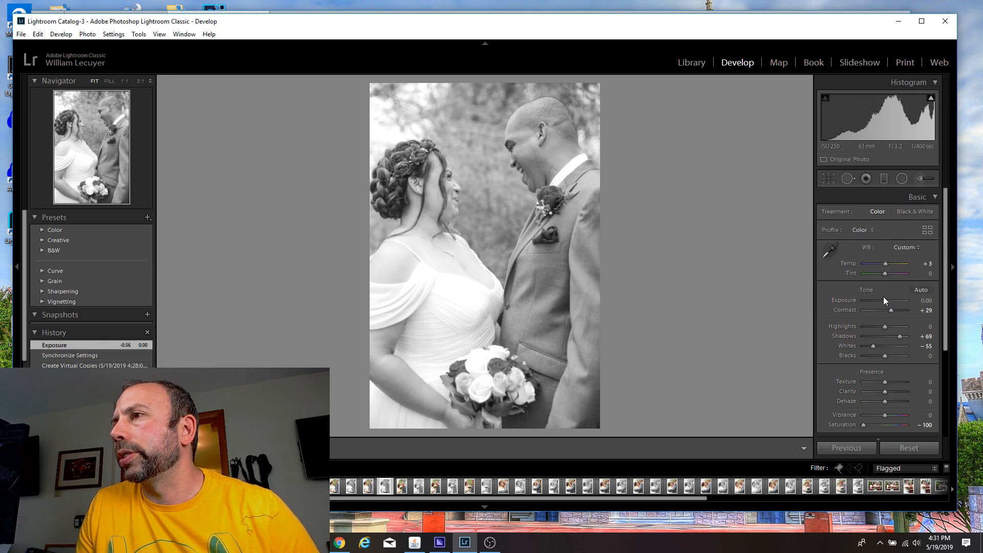
Set the exposure of the two black-and-white raised-bouquet kiss portraits to +0.12 and +0.26, and compare both photos.
left_click(419, 488)
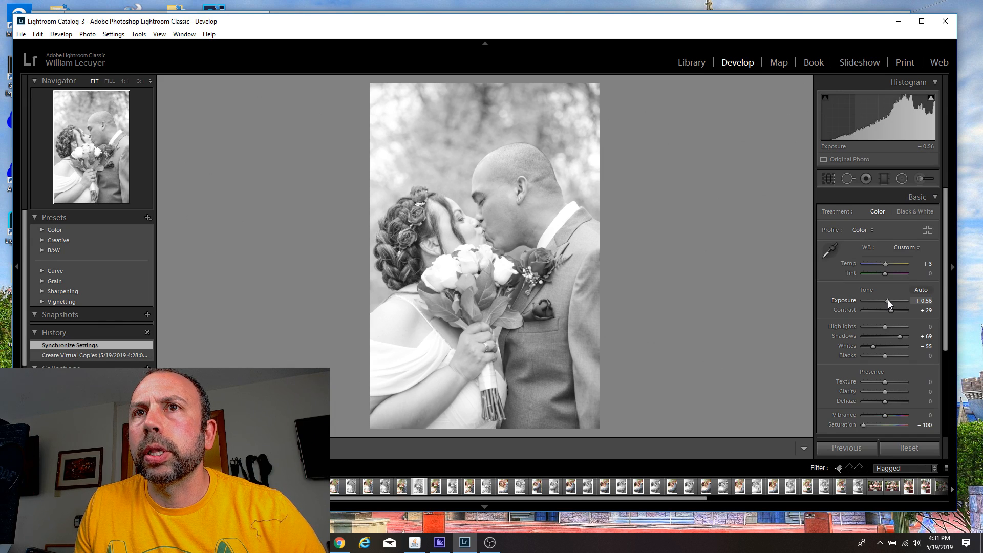
left_click_drag(887, 300, 885, 300)
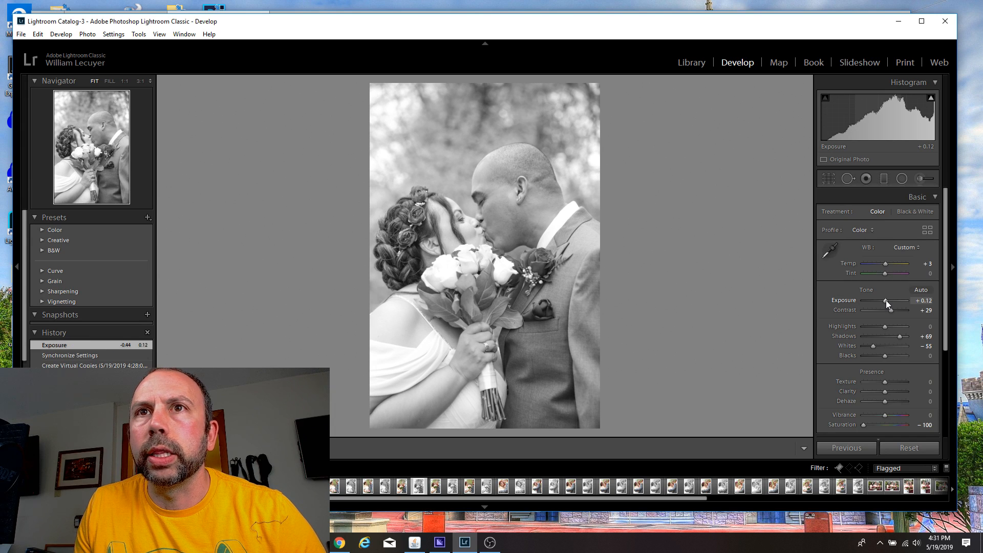
left_click(453, 488)
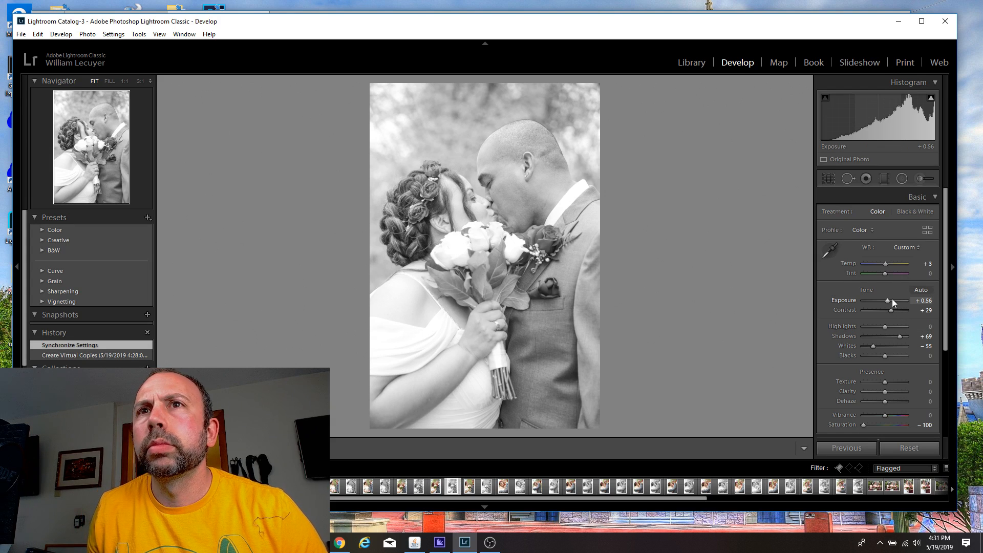
scroll(892, 299, "down", 3)
scroll(892, 299, "down", 2)
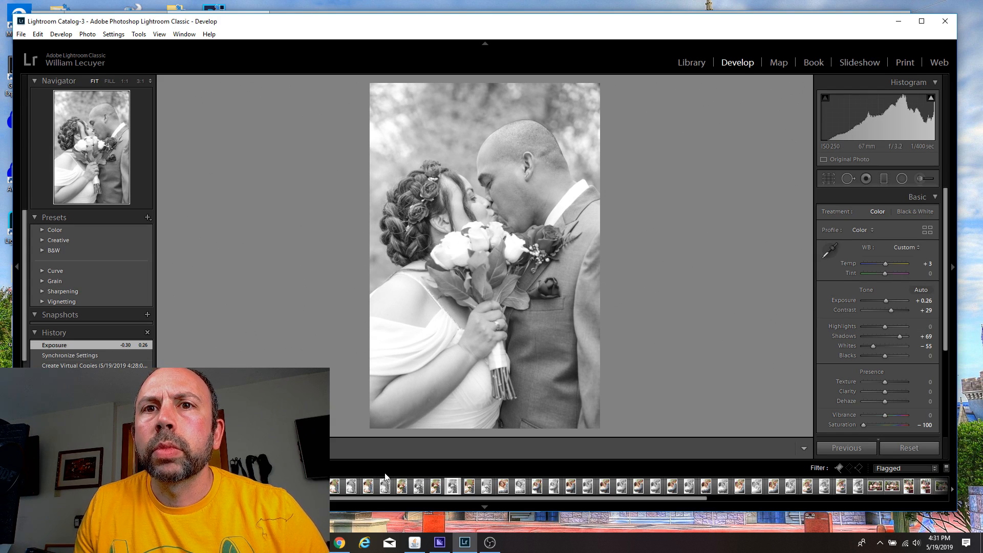
left_click(418, 487)
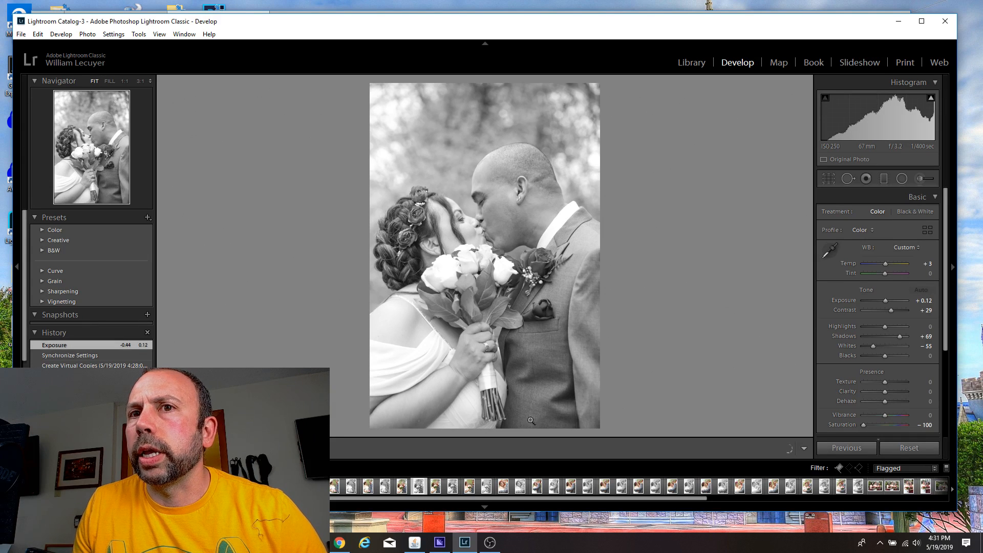
left_click(452, 487)
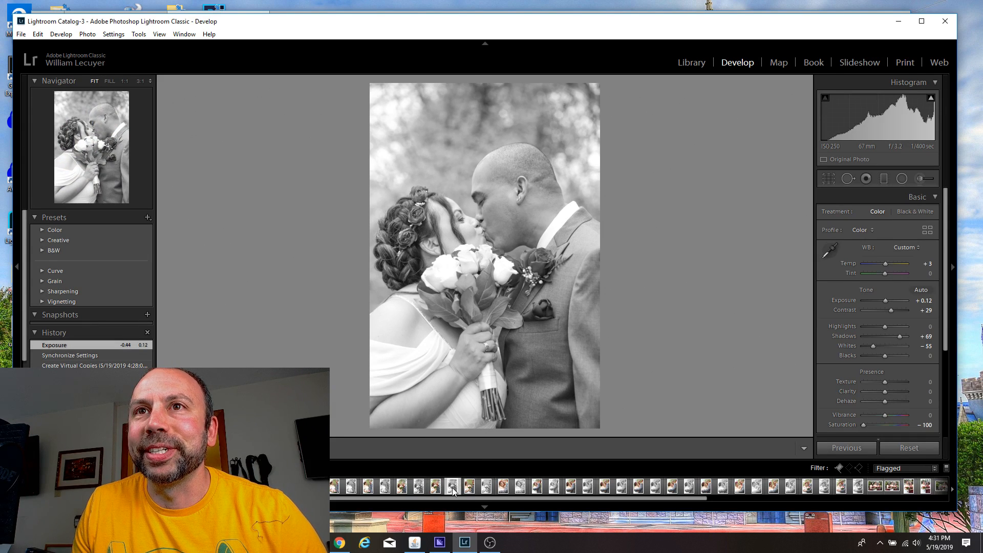
Set the exposure of the black-and-white laughing bride portrait to +0.26 and of the wider embrace with the bouquet behind him to +0.36.
left_click(486, 488)
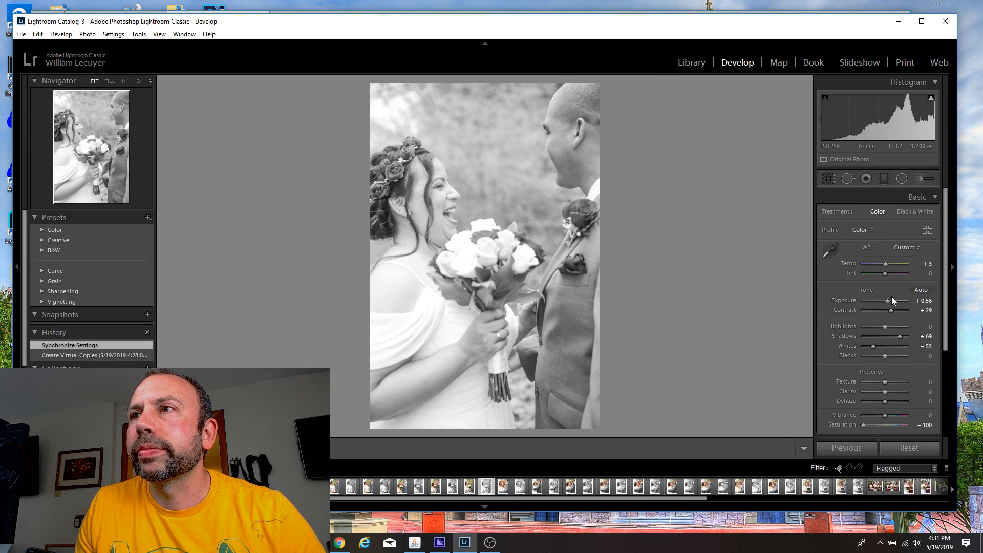
scroll(889, 299, "down", 3)
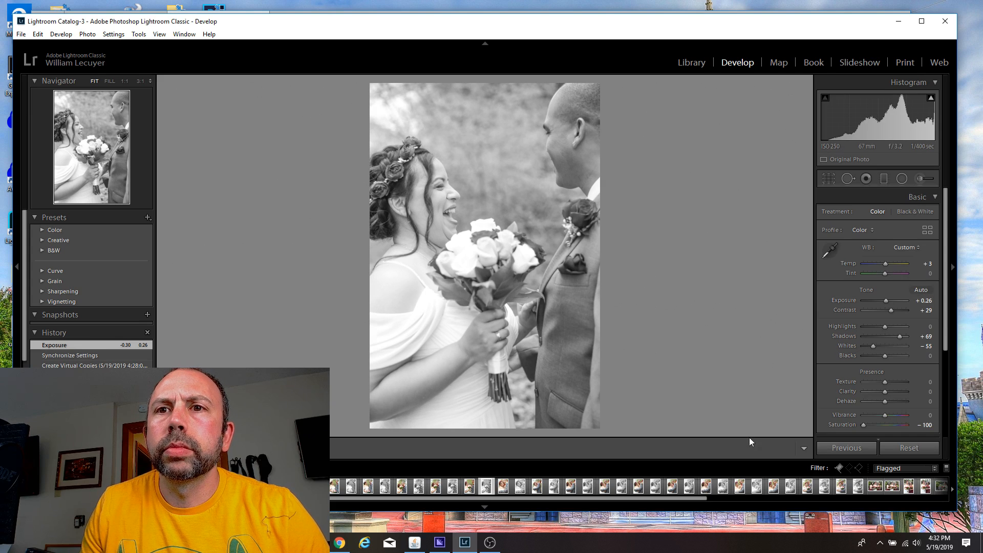
left_click(519, 487)
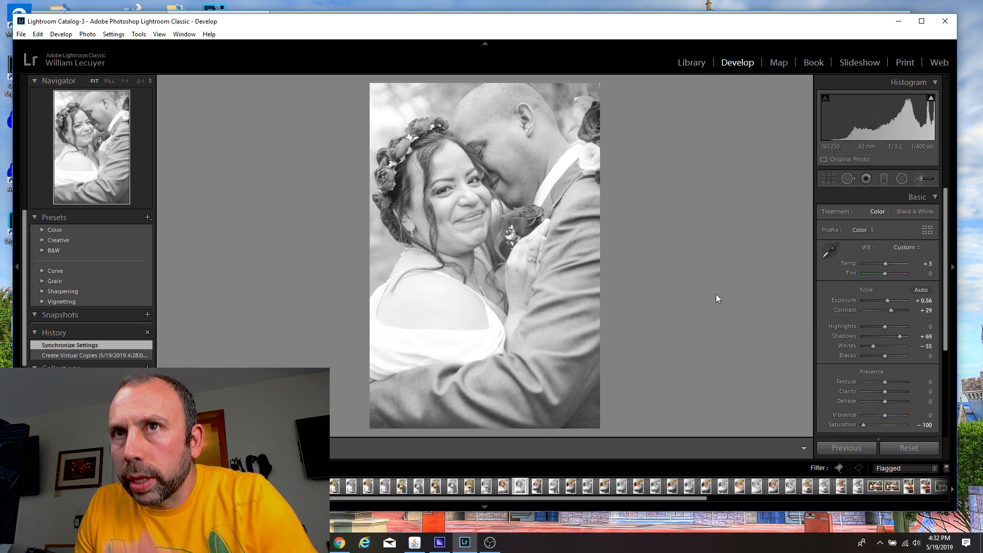
left_click(555, 487)
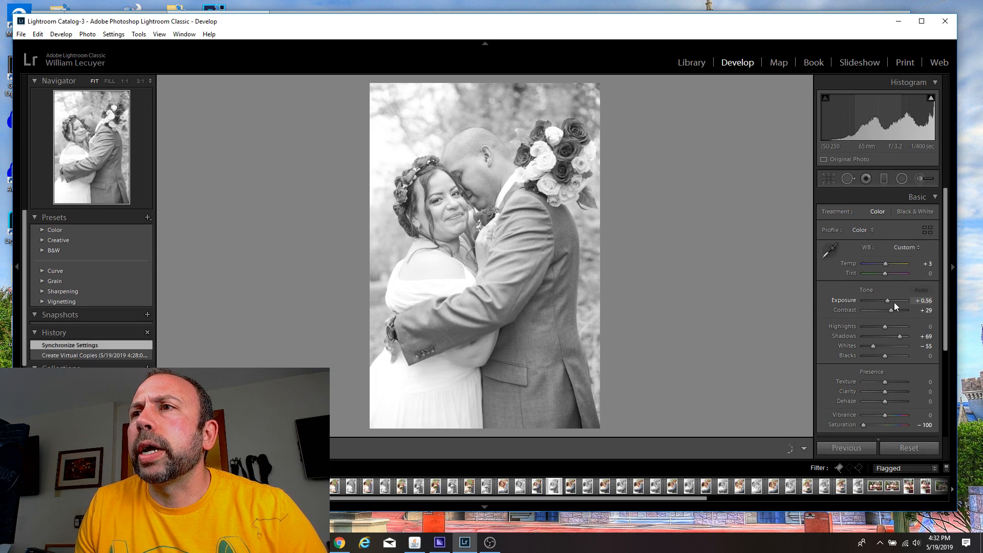
key("Down")
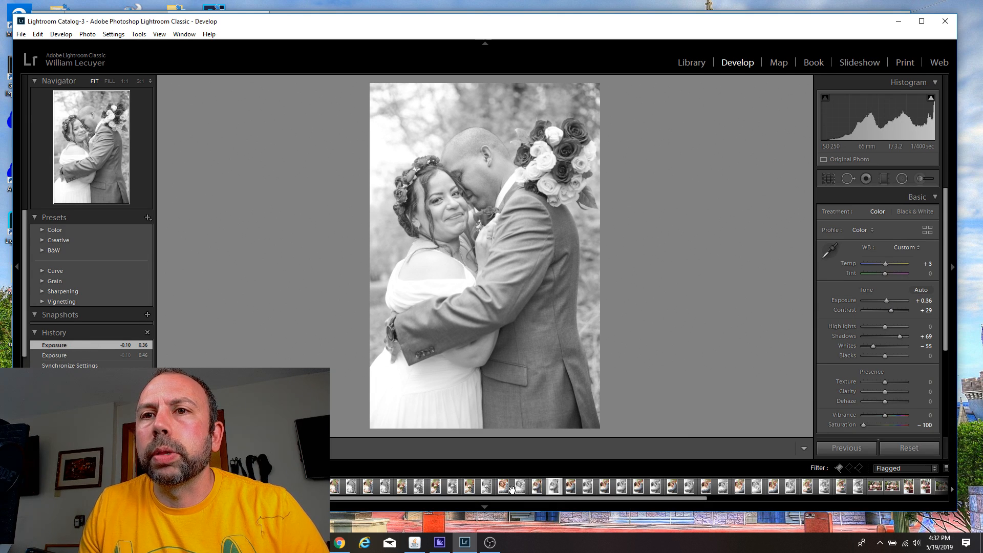
Check the brightness of the following black-and-white embrace portraits one after another.
left_click(587, 487)
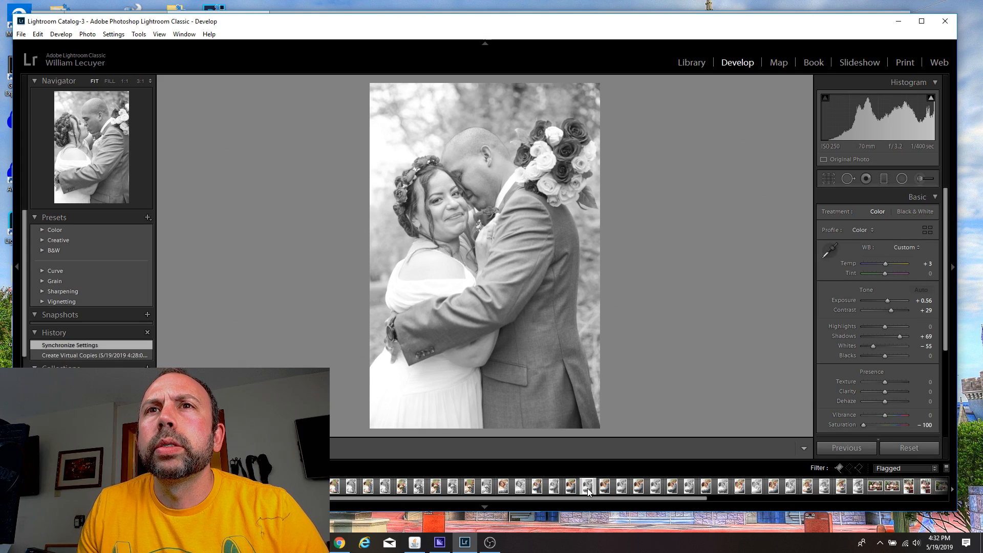
left_click(618, 487)
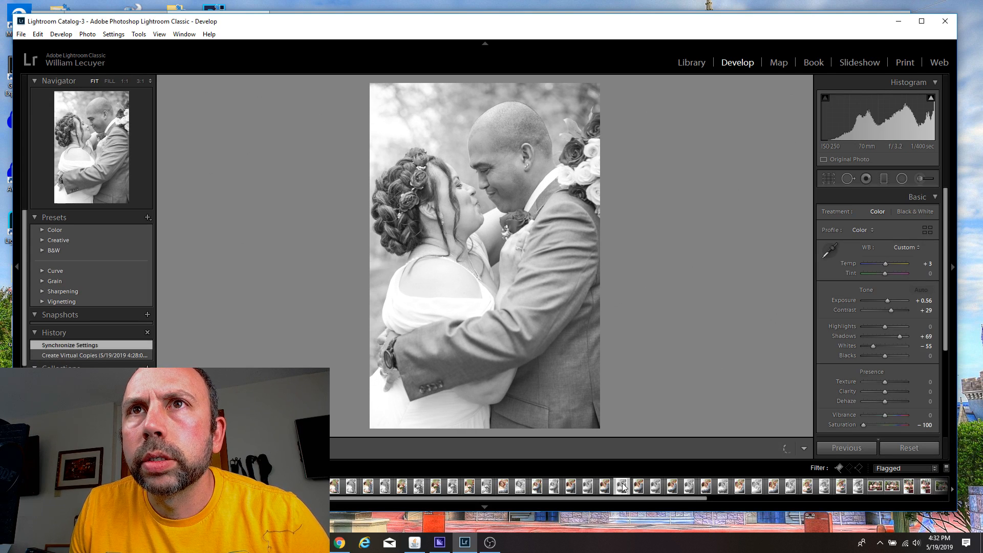
left_click(655, 487)
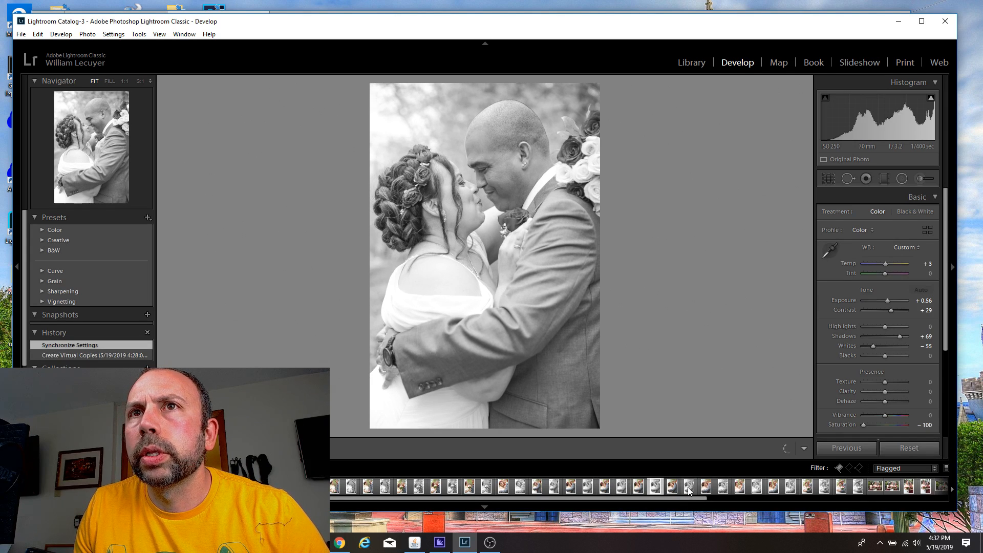
Compare the brightness of the remaining black-and-white embrace portraits, through to the last one with the bouquet in front.
left_click(688, 489)
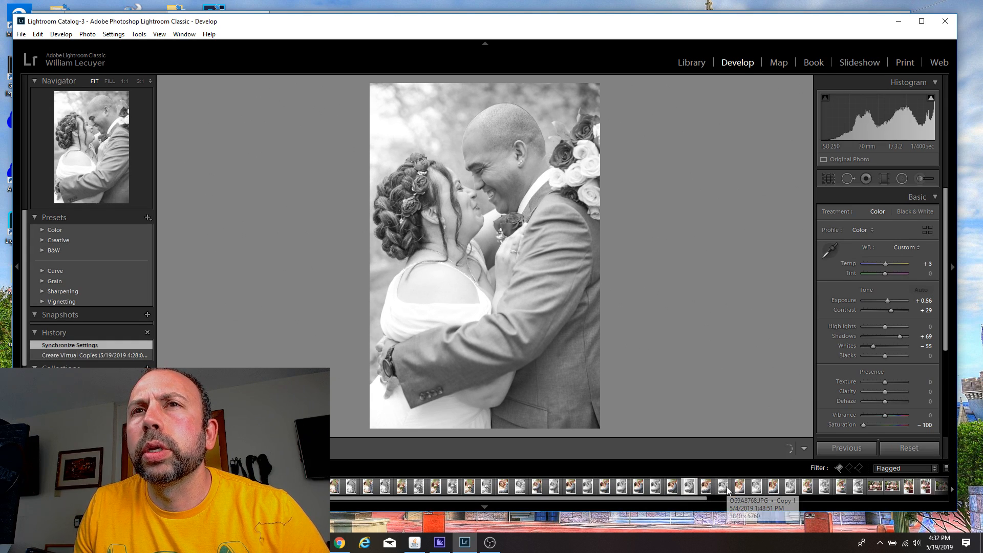
left_click(727, 487)
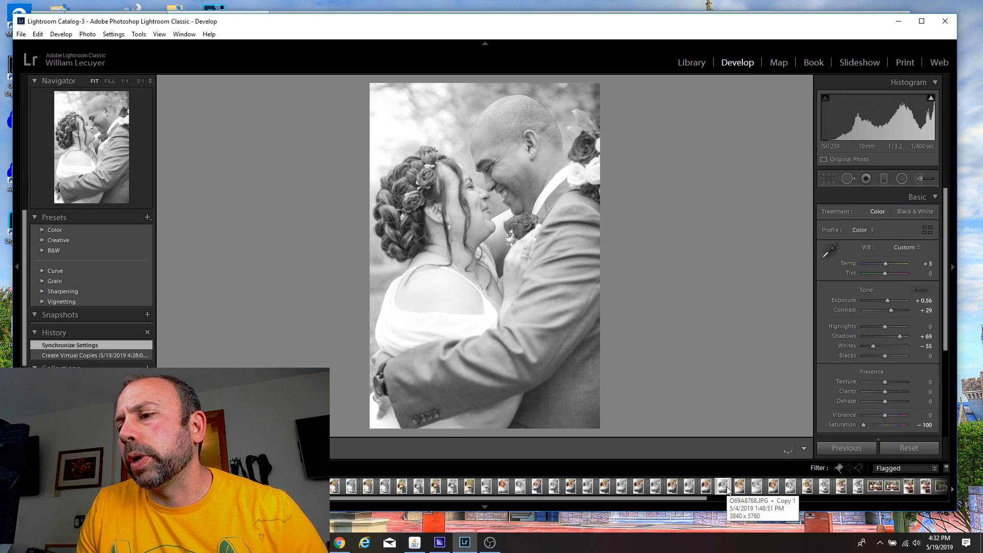
left_click(756, 487)
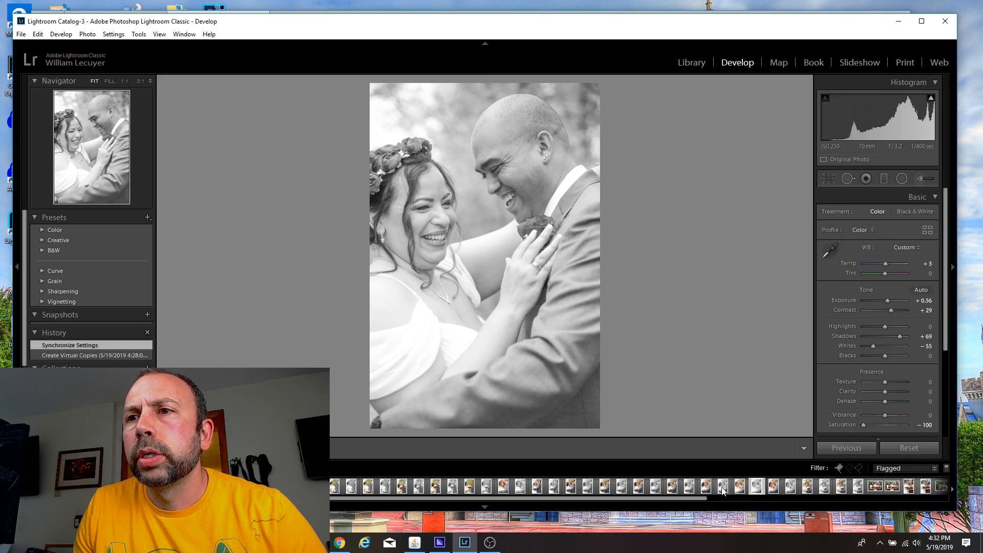
left_click(722, 487)
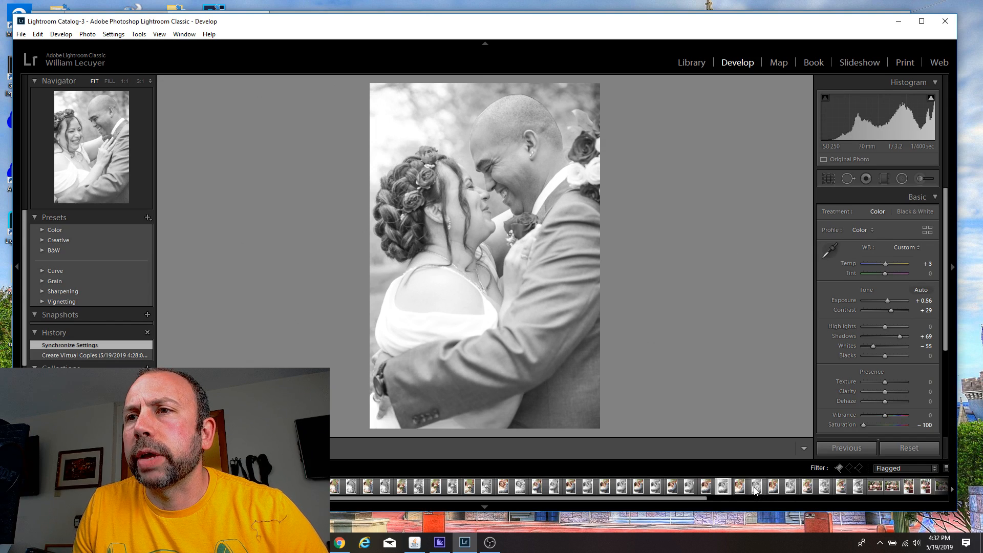
left_click(790, 487)
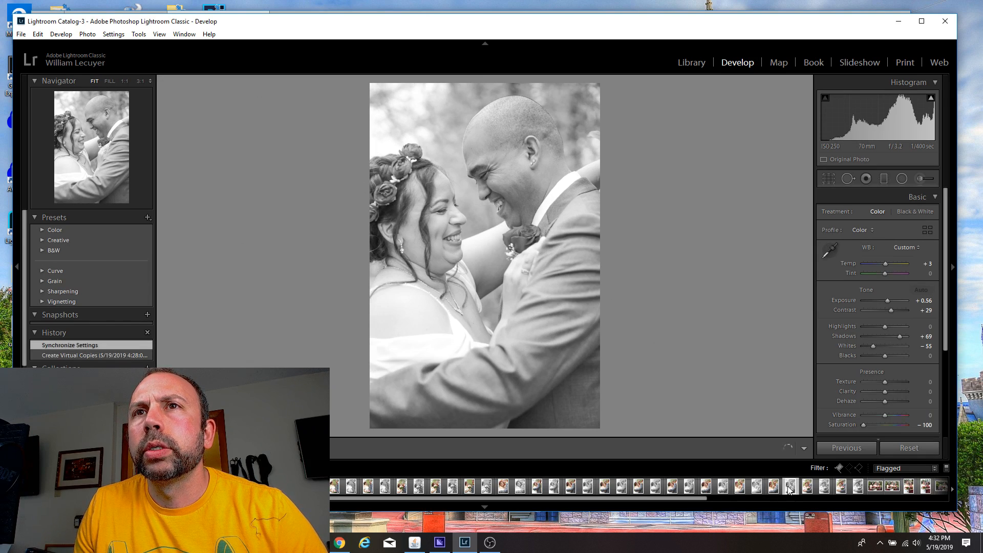
left_click(823, 487)
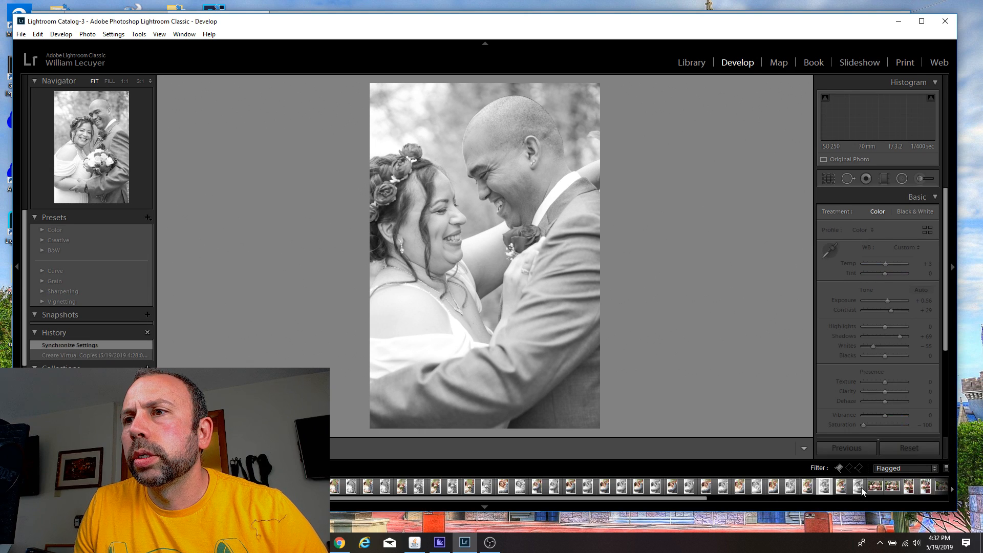
left_click(860, 487)
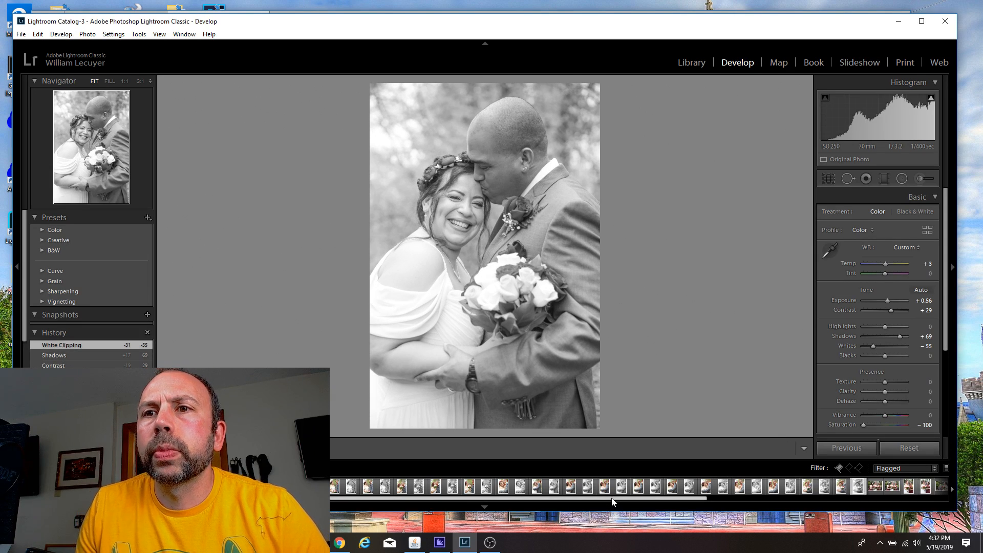
Select the whole range of edited couple portraits, colour and black-and-white, and open the export settings from the Library module.
left_click(307, 487, "shift")
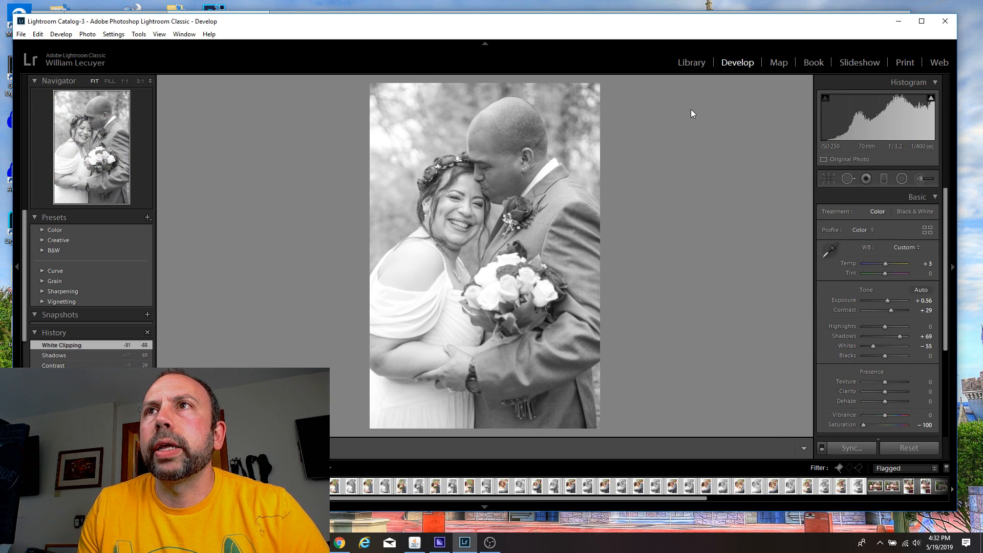
left_click(691, 63)
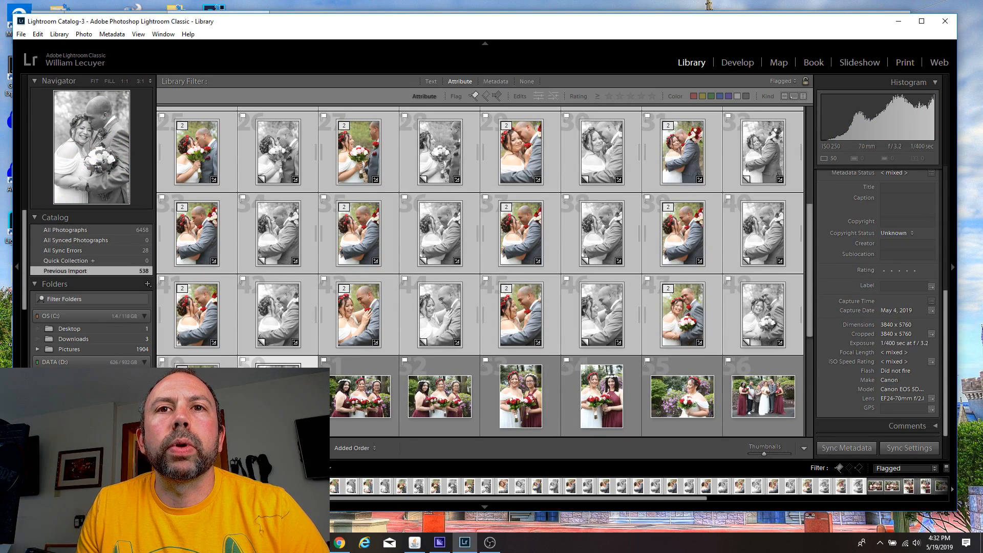
key("ctrl+shift+e")
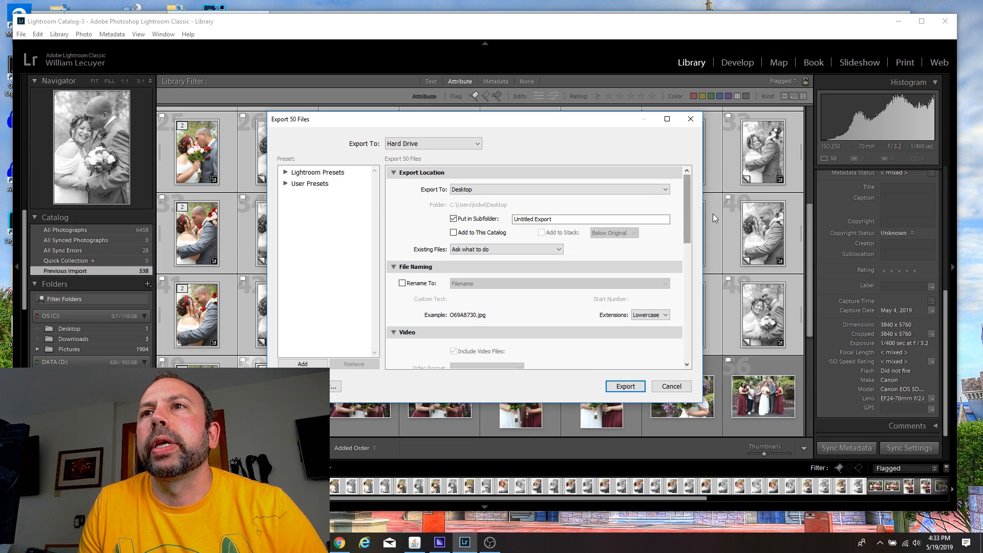
Set the export location to a specific folder and create a new folder on the Untitled (F:) drive.
left_click(500, 187)
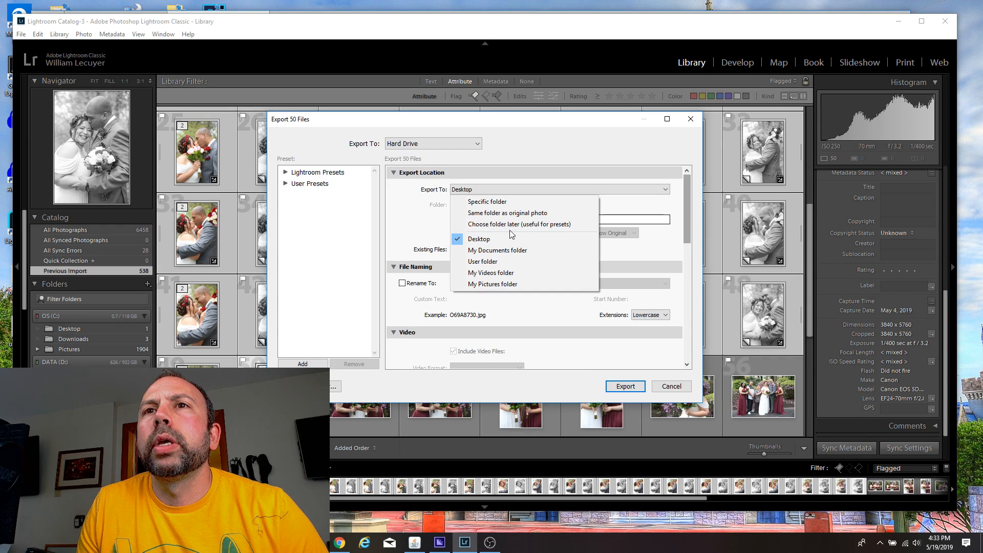
left_click(514, 201)
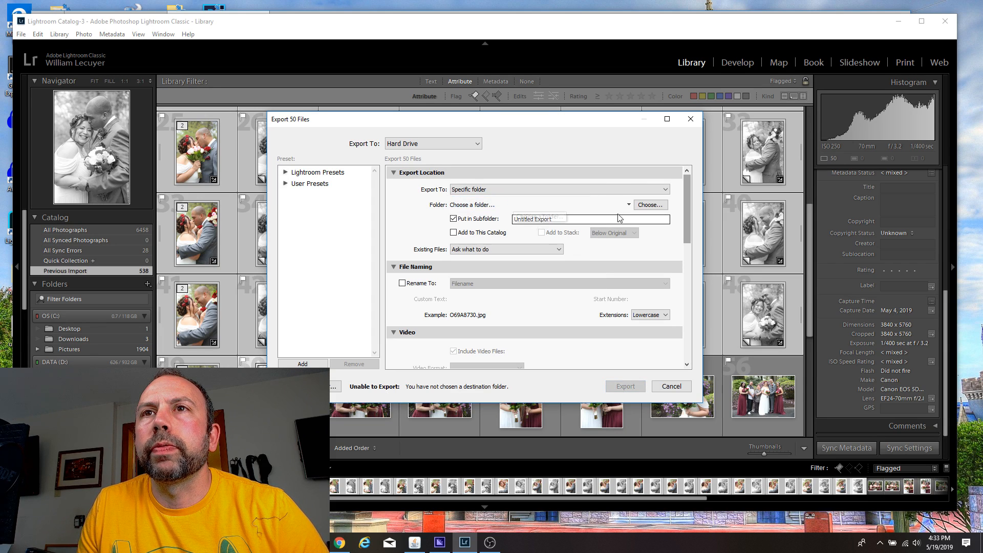
left_click(648, 205)
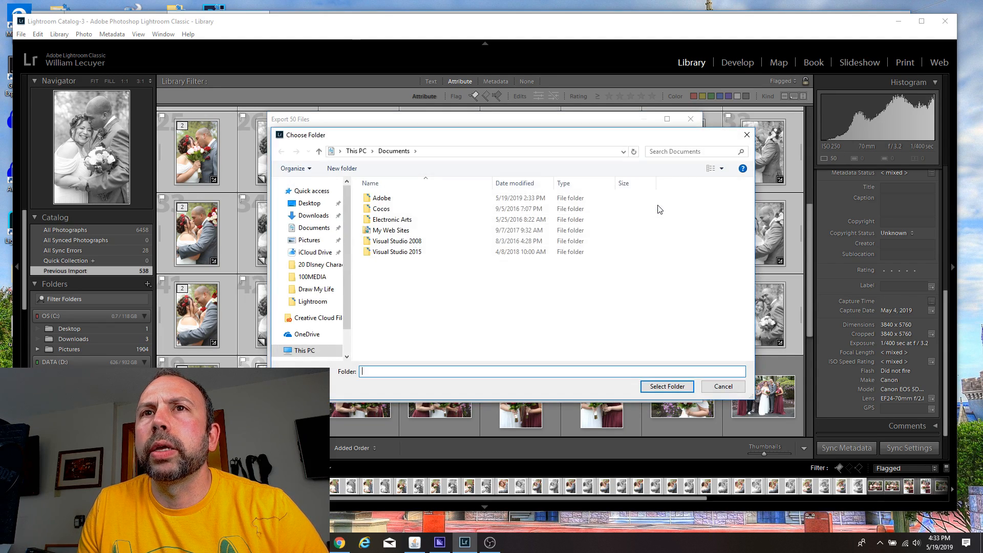
left_click_drag(346, 293, 345, 319)
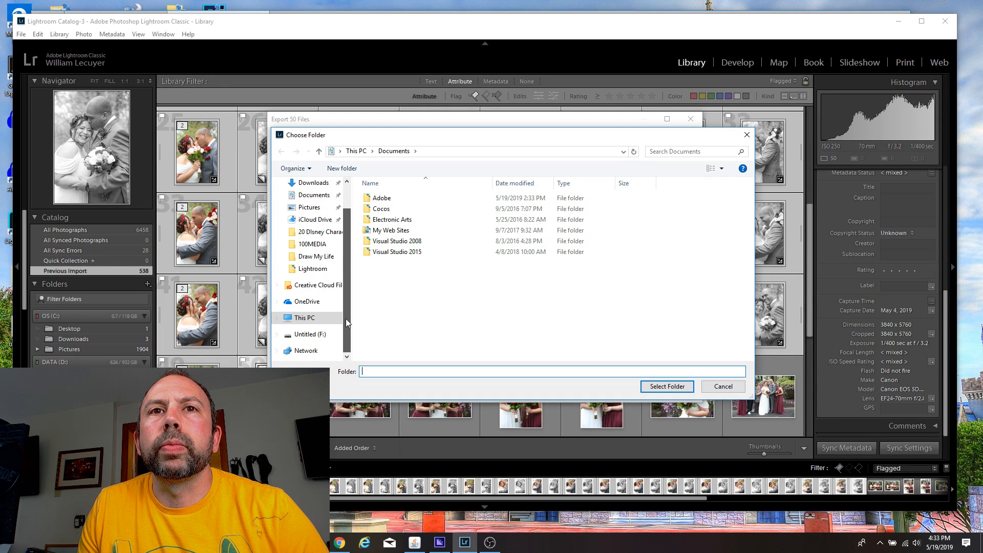
left_click(321, 337)
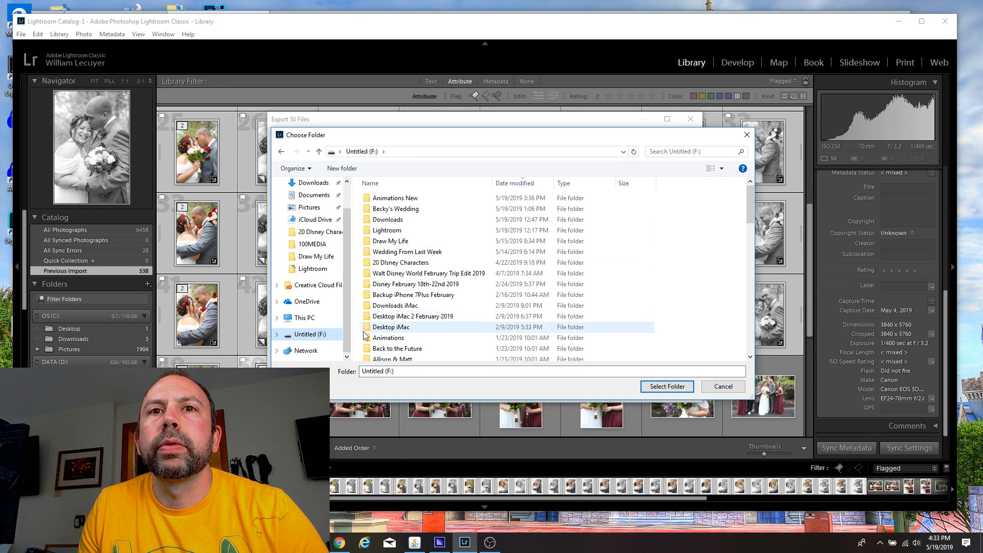
left_click(332, 174)
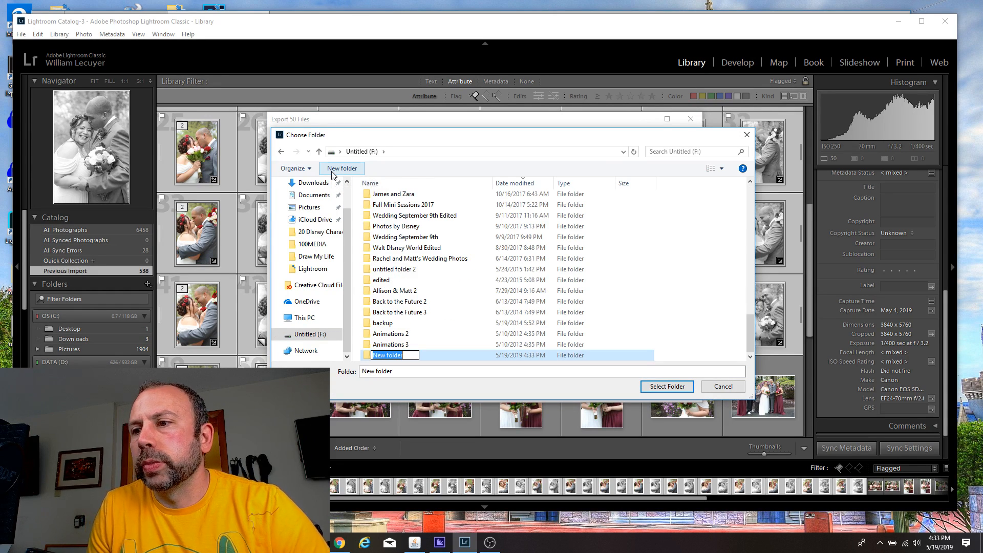
Try to name the new folder Wedding Edited, and decline merging it with the existing folder.
type("W")
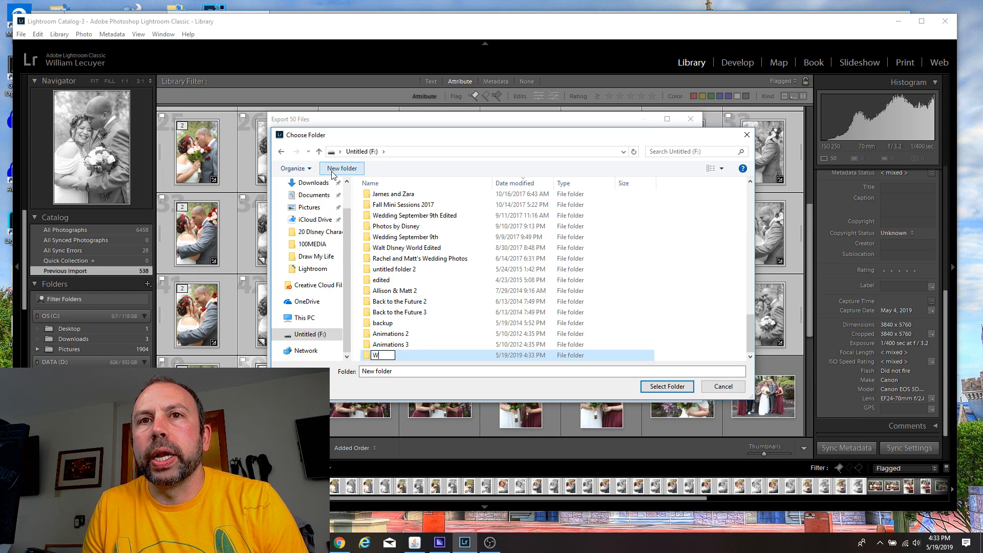
type("edding Edited")
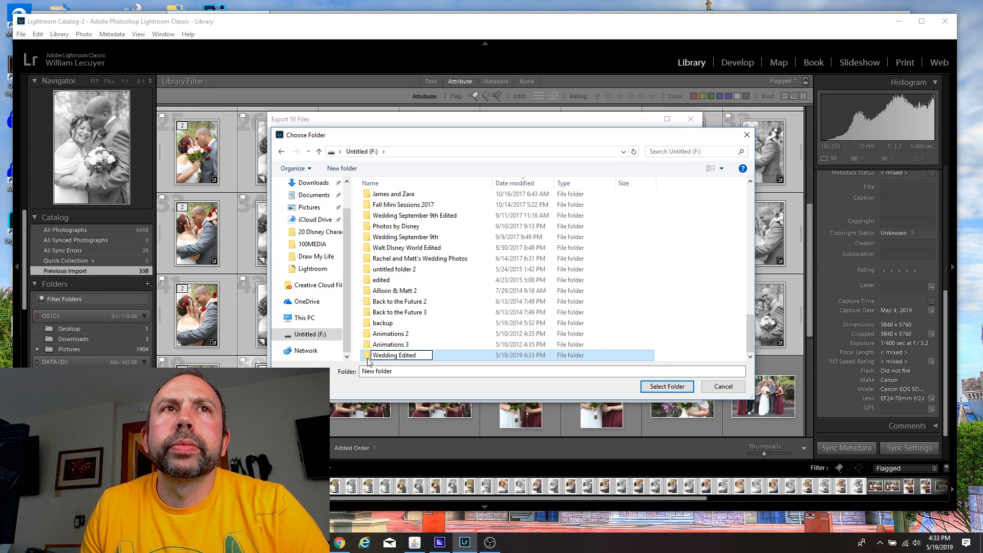
key("Return")
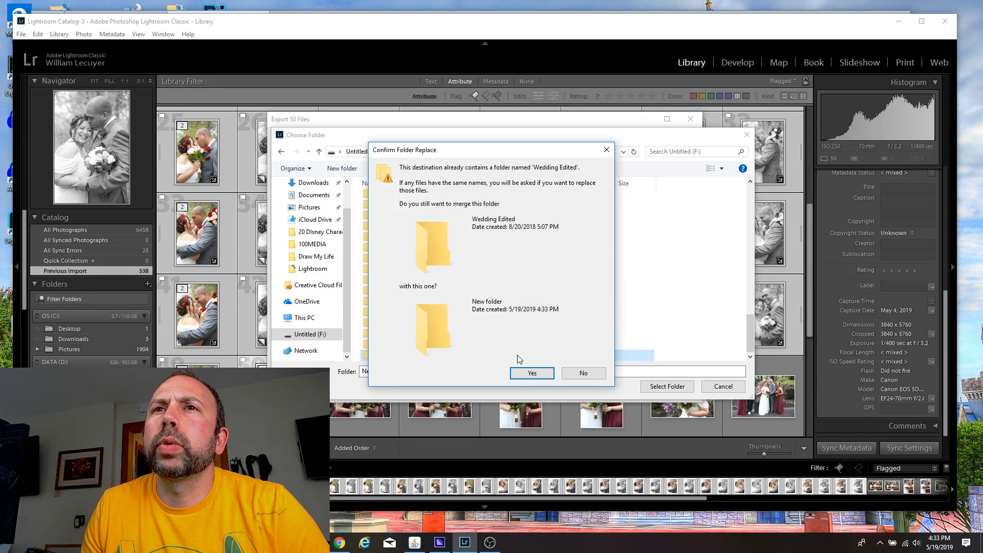
left_click(584, 373)
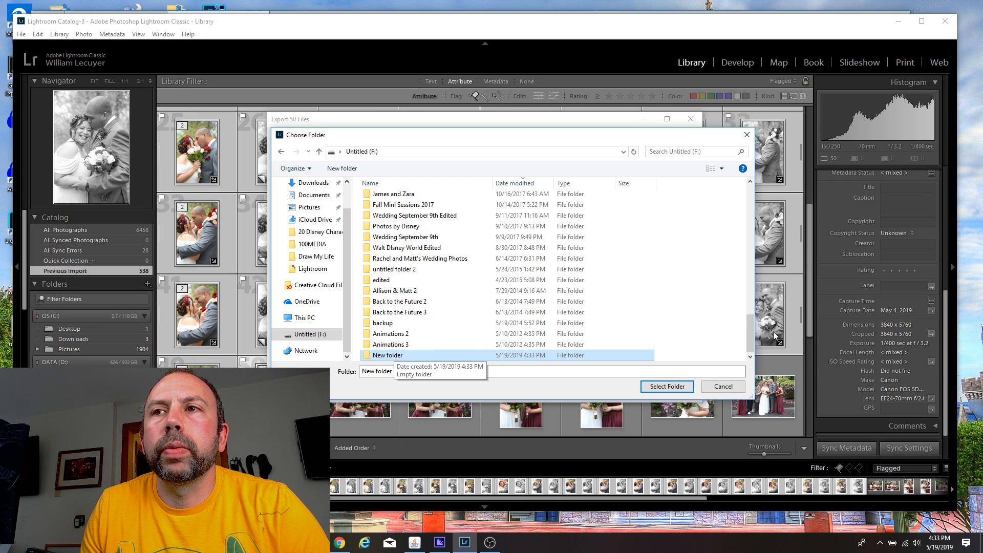
Name the new folder Wedding Edited Finished, choose it as the export destination and turn off the subfolder option.
left_click(409, 358)
type("Weddin")
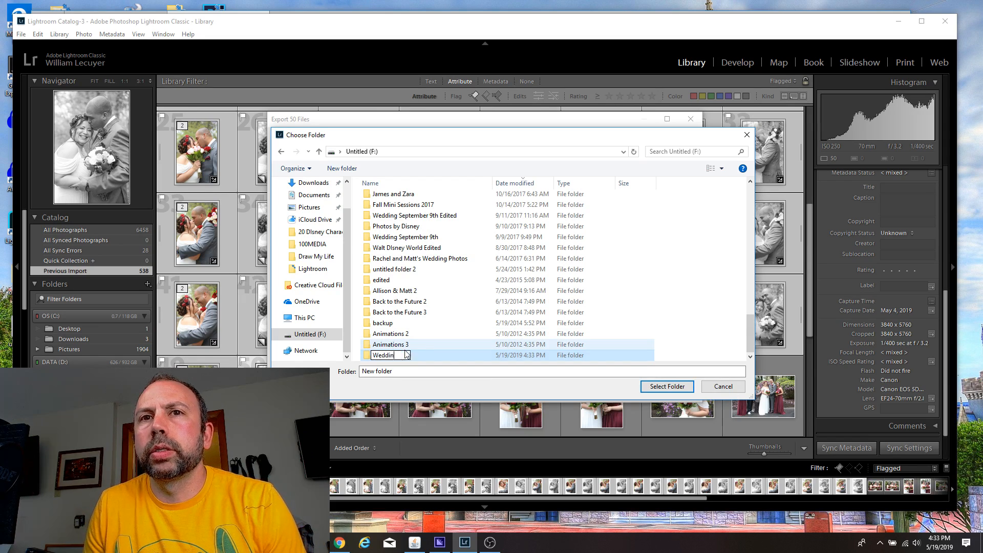
type("g Edited F")
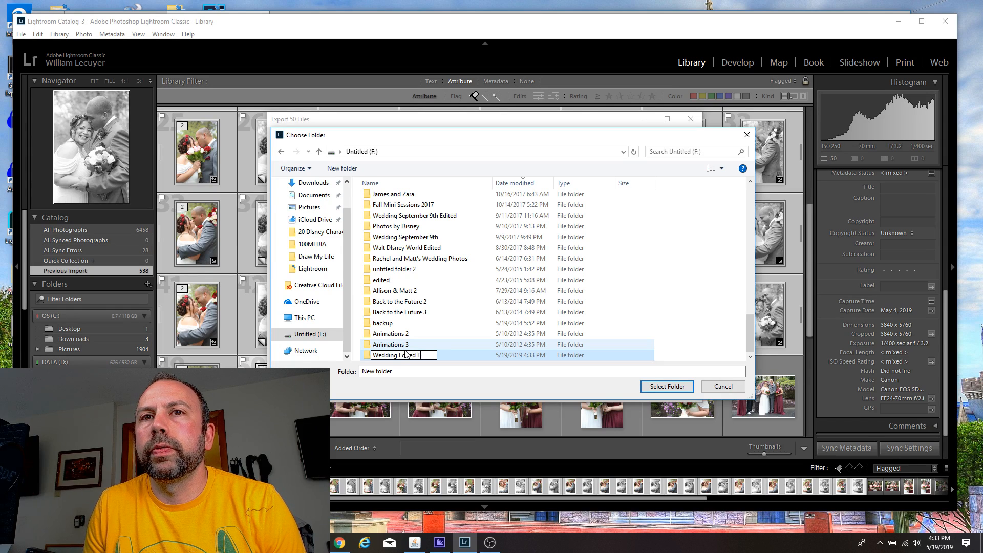
type("inished")
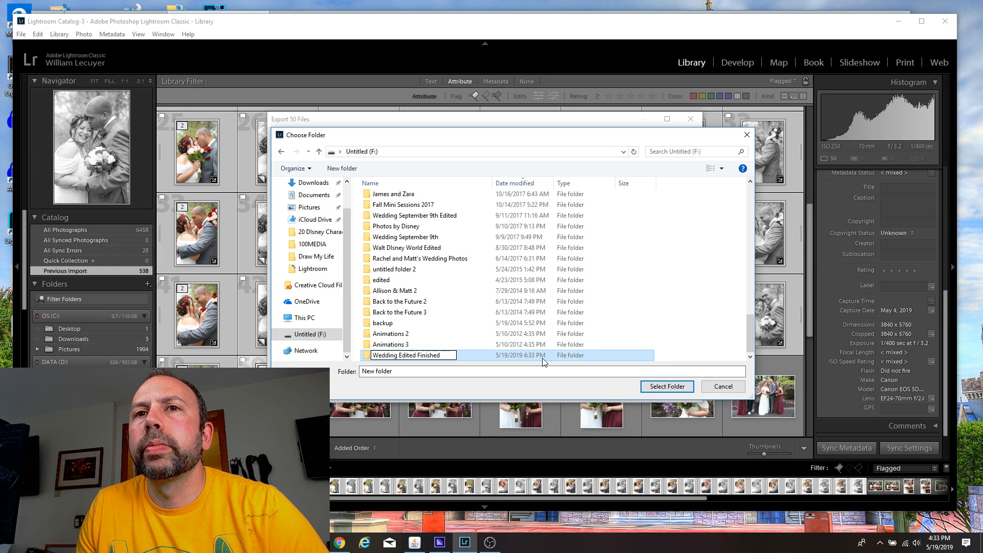
key("Return")
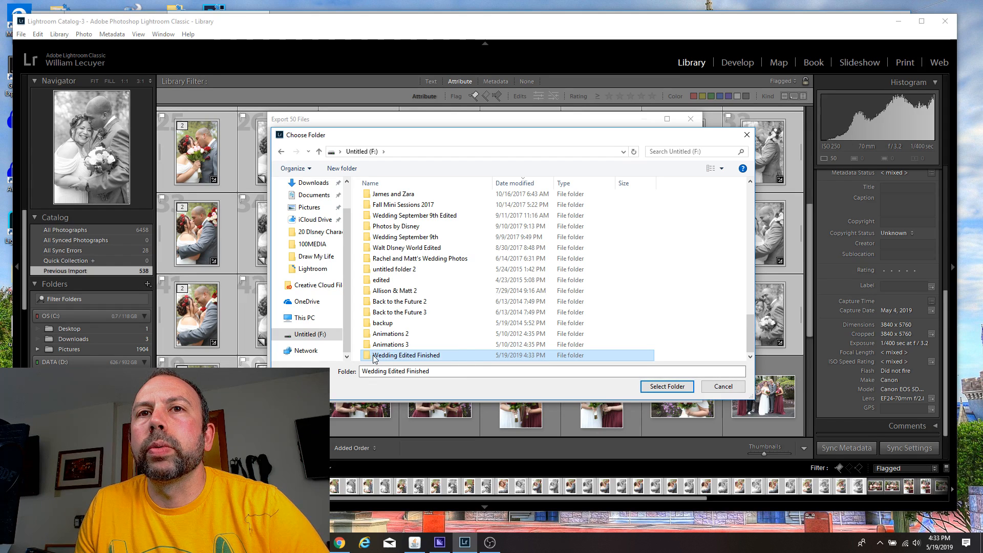
double_click(373, 356)
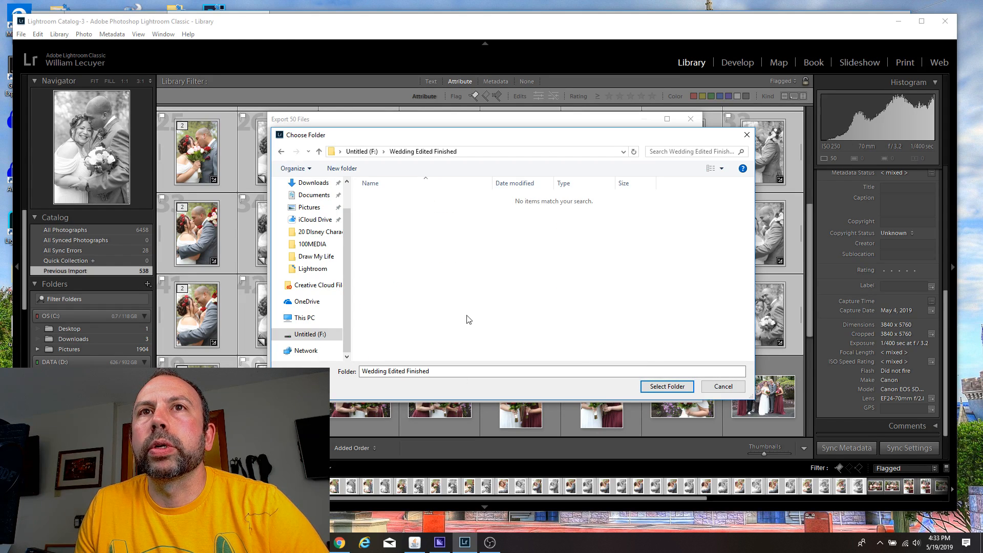
left_click(666, 387)
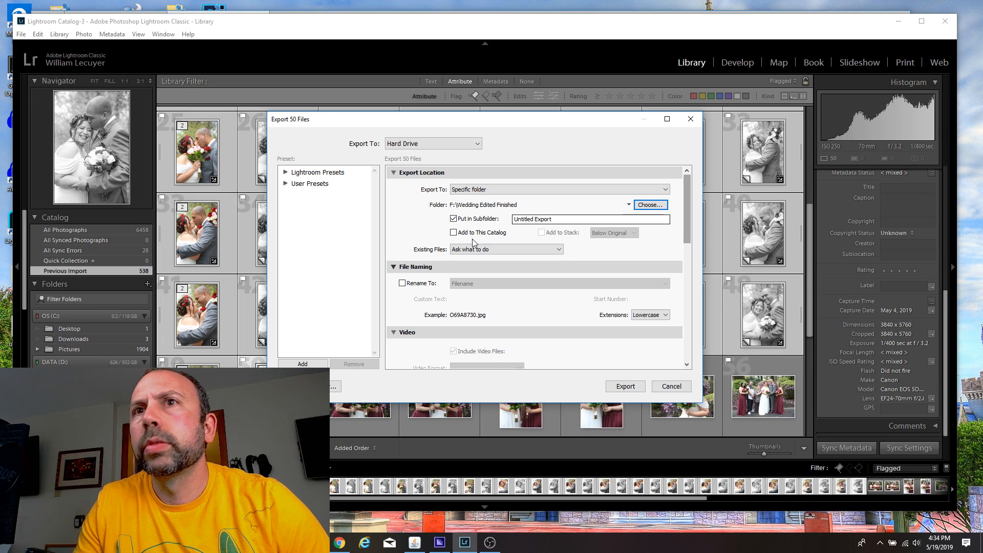
left_click(560, 221)
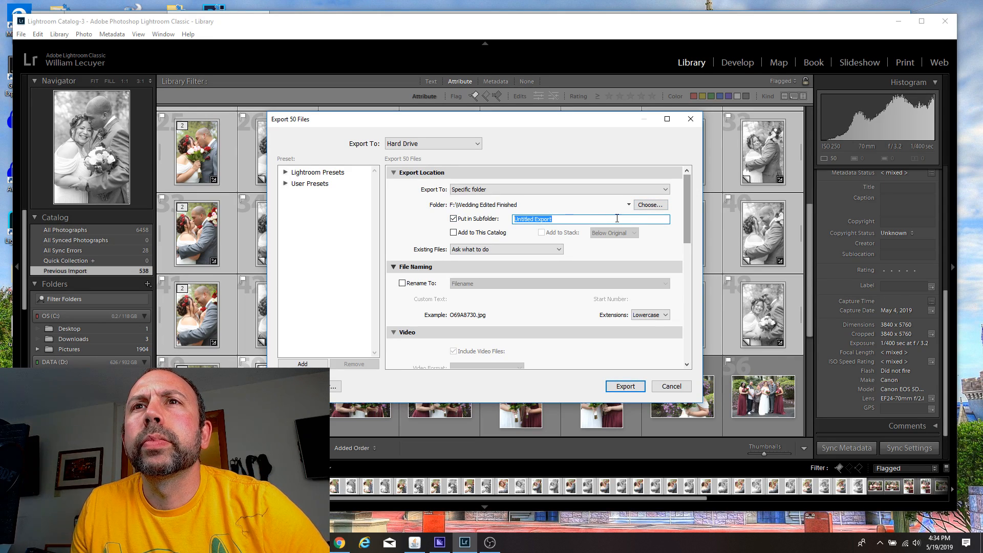
left_click(452, 219)
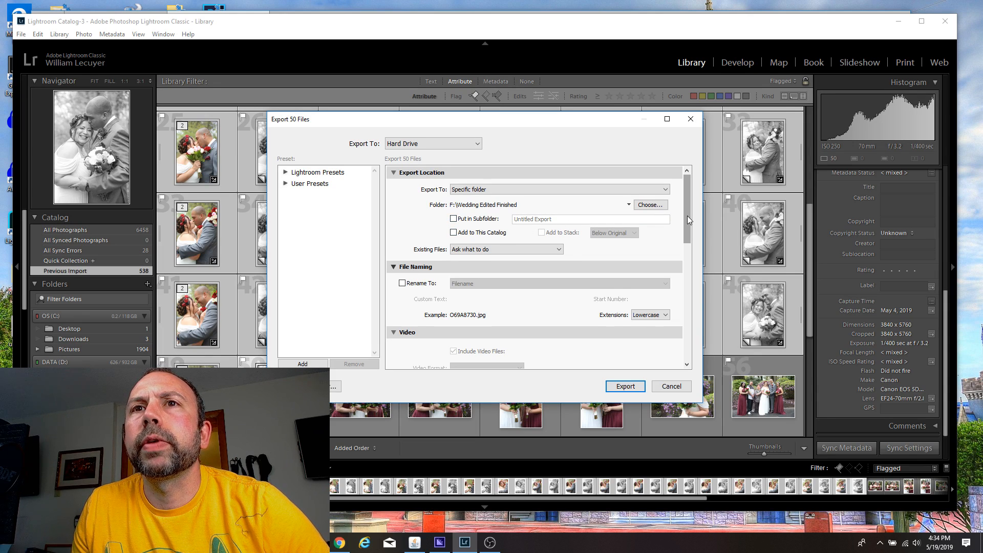
Turn on renaming of the exported files with Custom Name - Sequence, enter the custom text formals and open the start number for editing.
left_click_drag(687, 216, 687, 226)
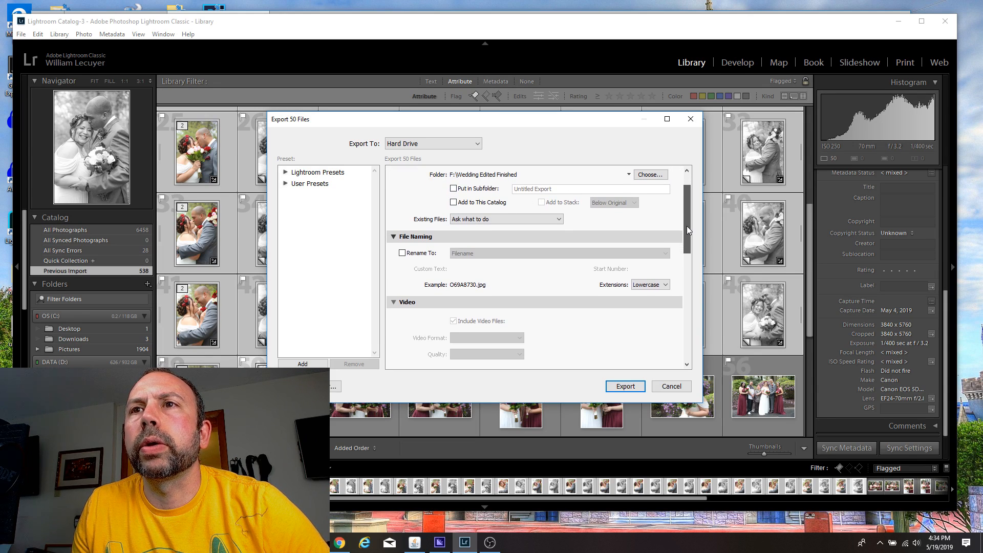
left_click(651, 287)
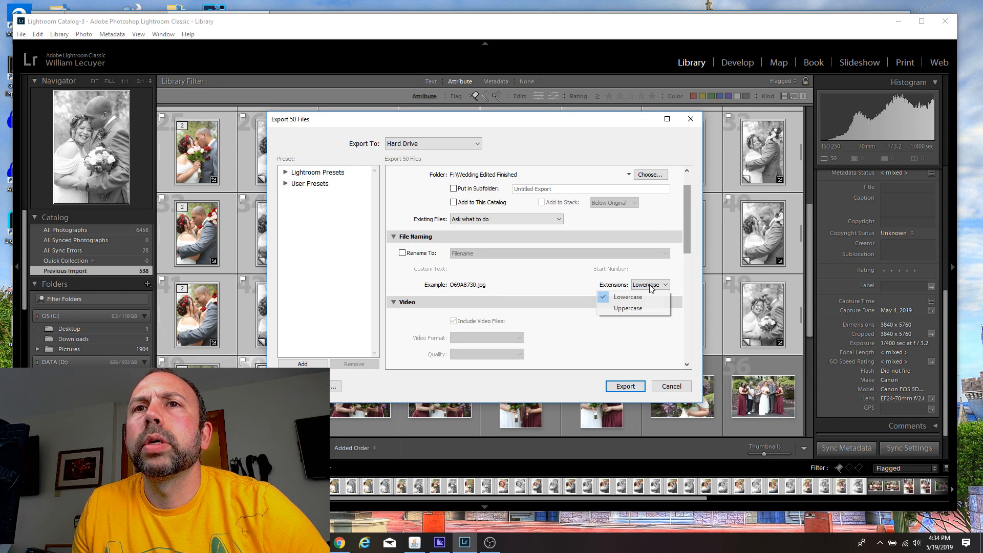
left_click(404, 254)
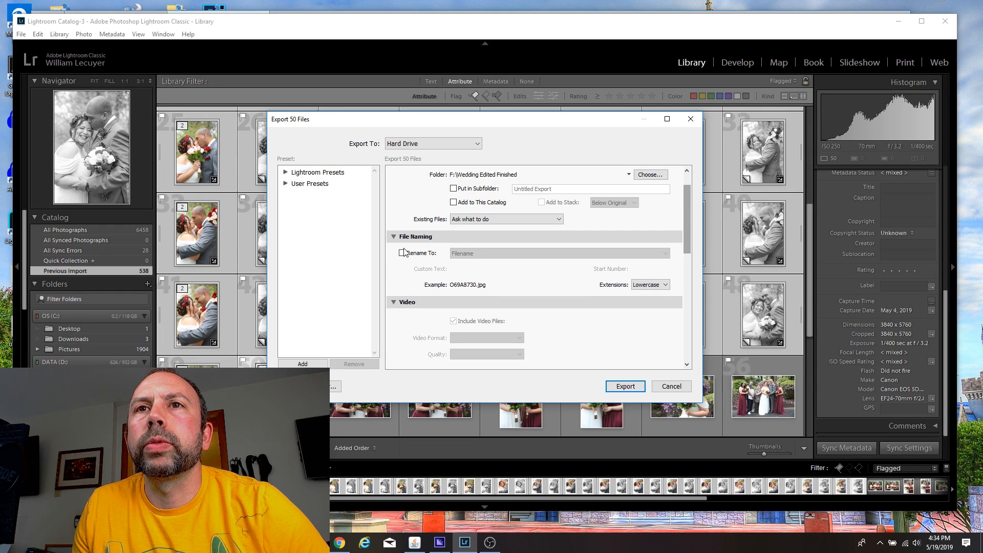
left_click(403, 254)
left_click(606, 253)
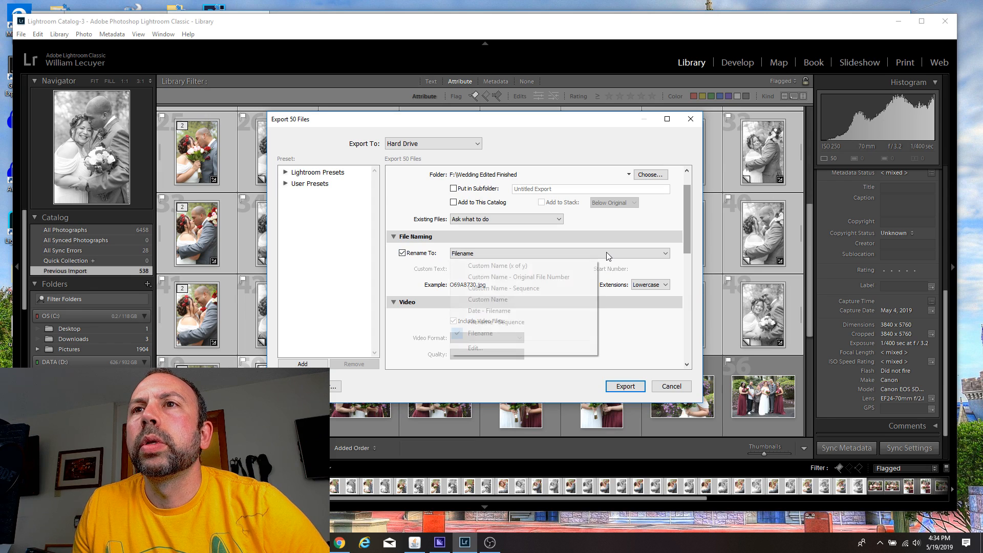
left_click(537, 289)
left_click(480, 269)
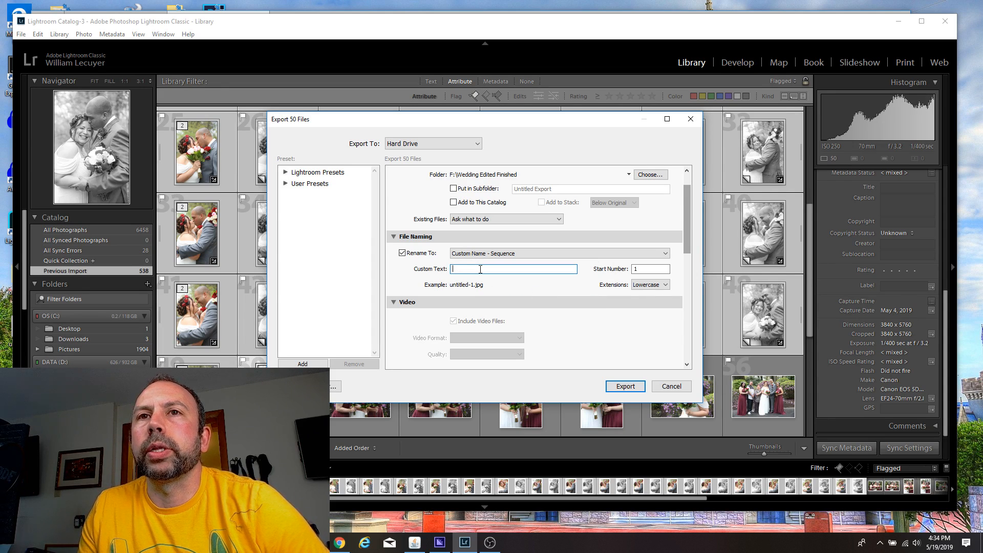
type("formals")
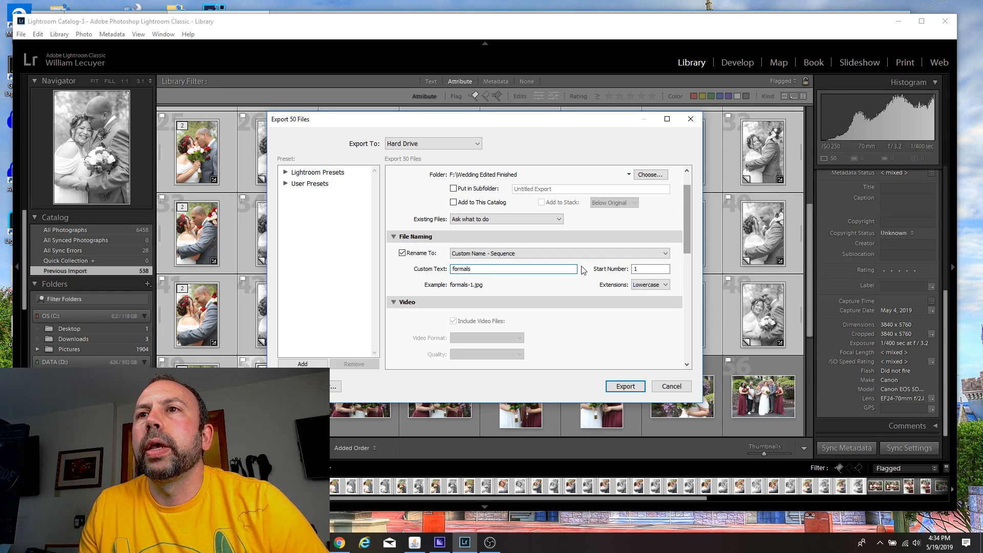
left_click(655, 269)
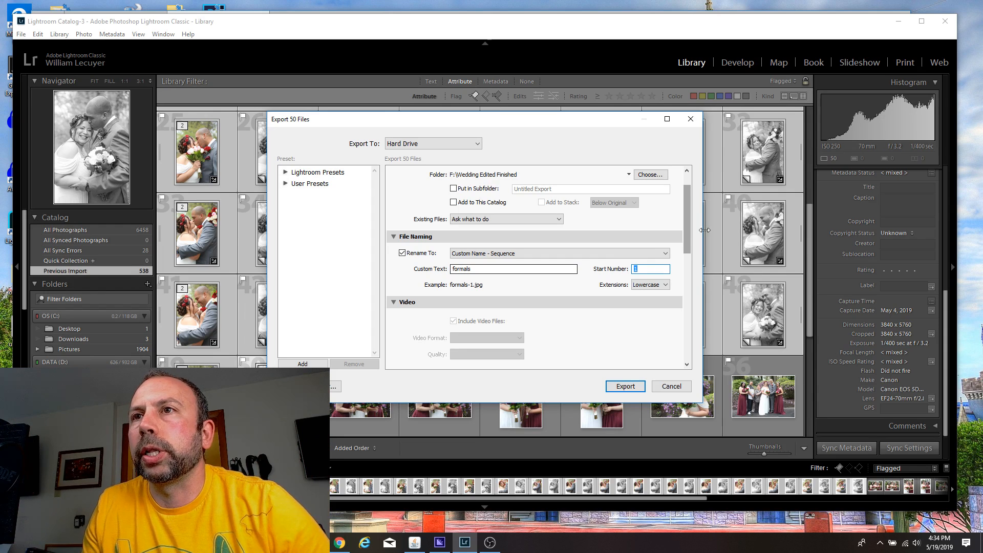
Set the JPEG quality to 100 in the export file settings and check the available color space options.
left_click_drag(689, 233, 688, 266)
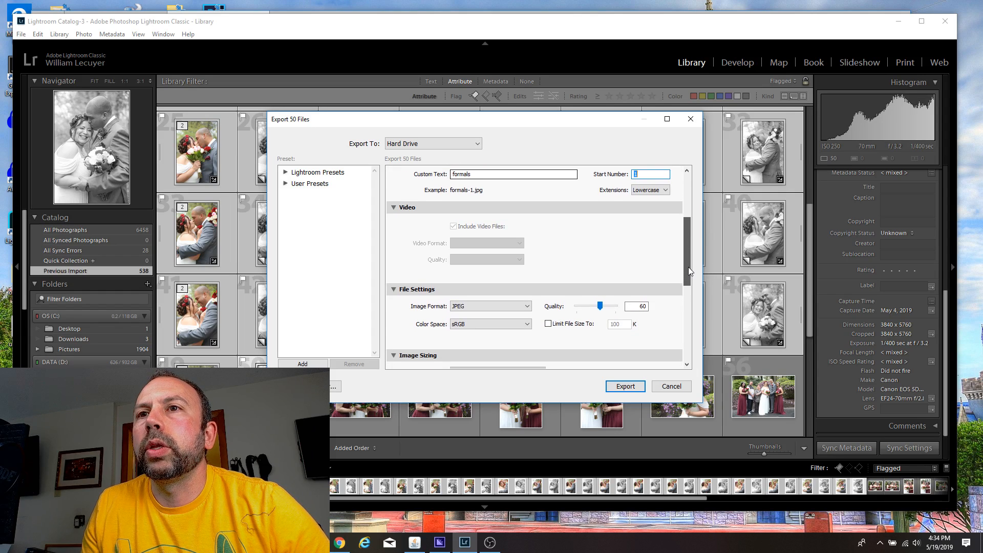
left_click_drag(599, 303, 615, 303)
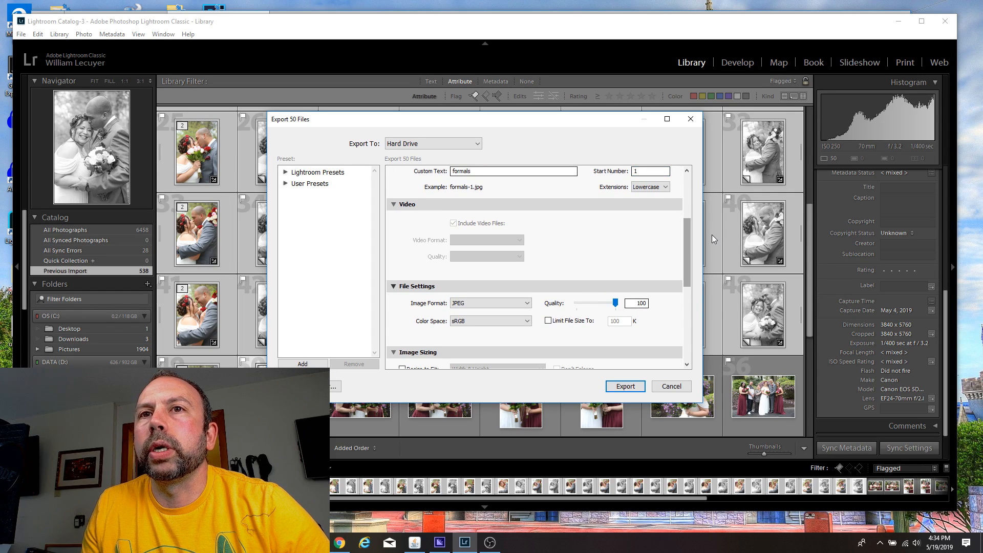
left_click(510, 322)
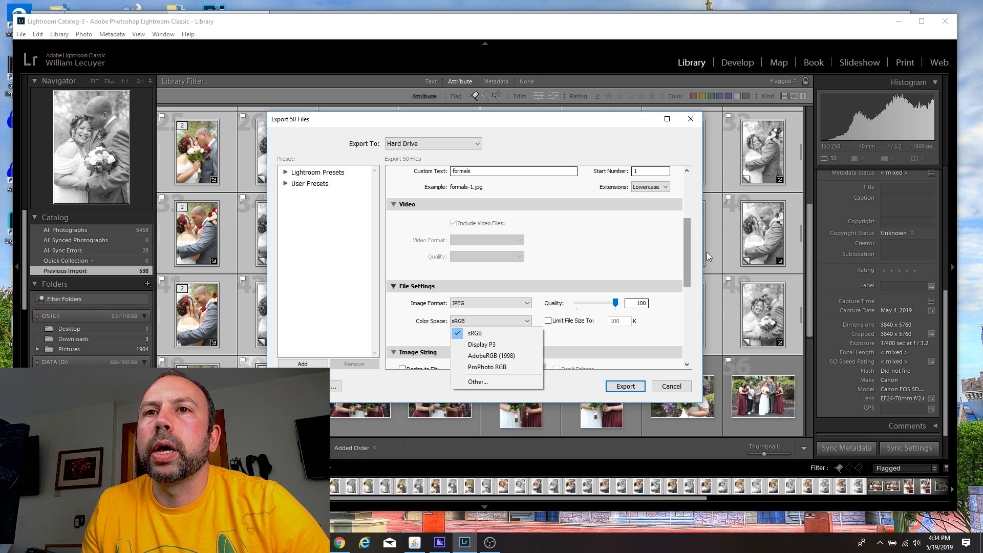
left_click(667, 254)
Set the export resolution to 300 pixels per inch and export the selected photos.
left_click_drag(686, 238, 686, 263)
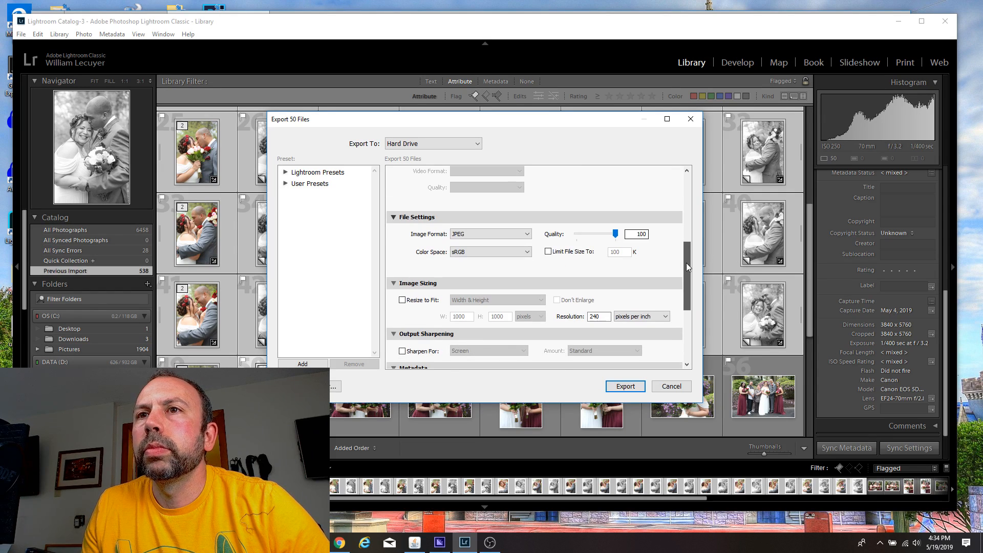
left_click(591, 316)
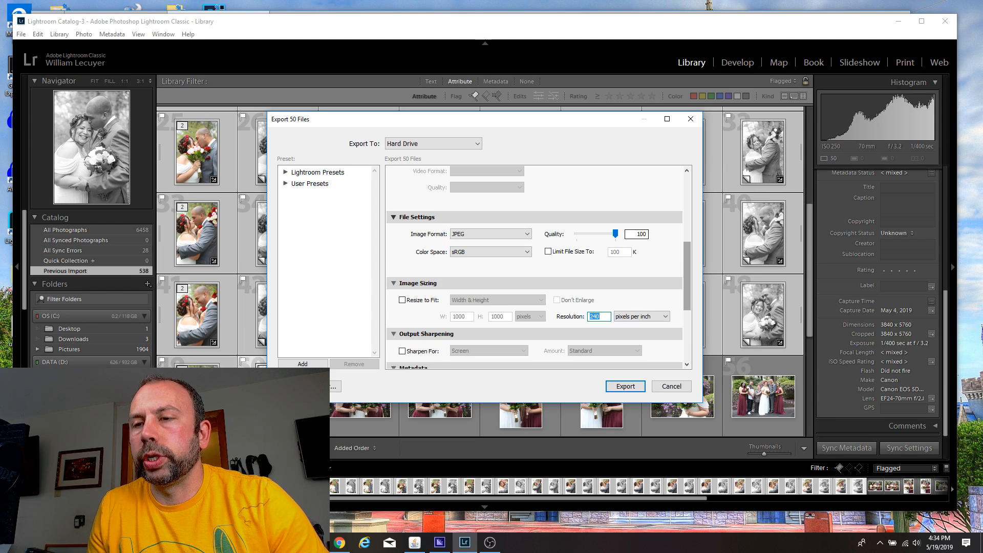
type("300")
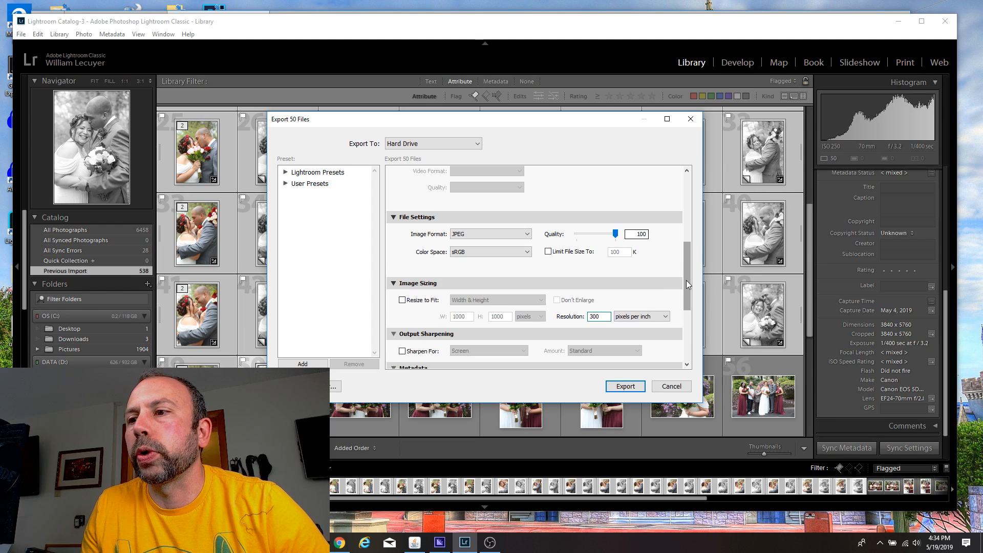
left_click_drag(686, 280, 687, 333)
left_click(625, 386)
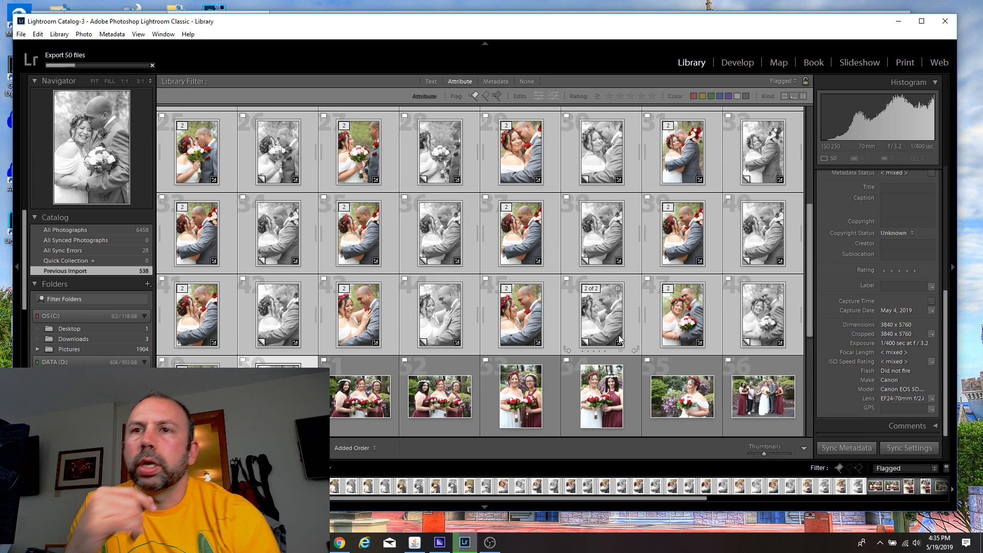
Open the first photo of the bride with two bridesmaids in Develop and set Exposure to +0.26 and Temp to +5.
left_click(753, 498)
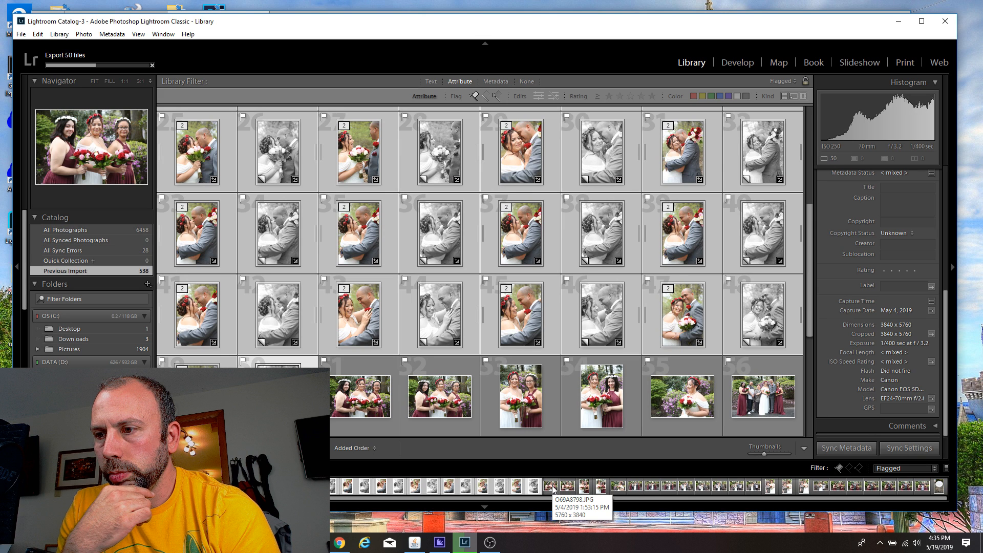
left_click(551, 486)
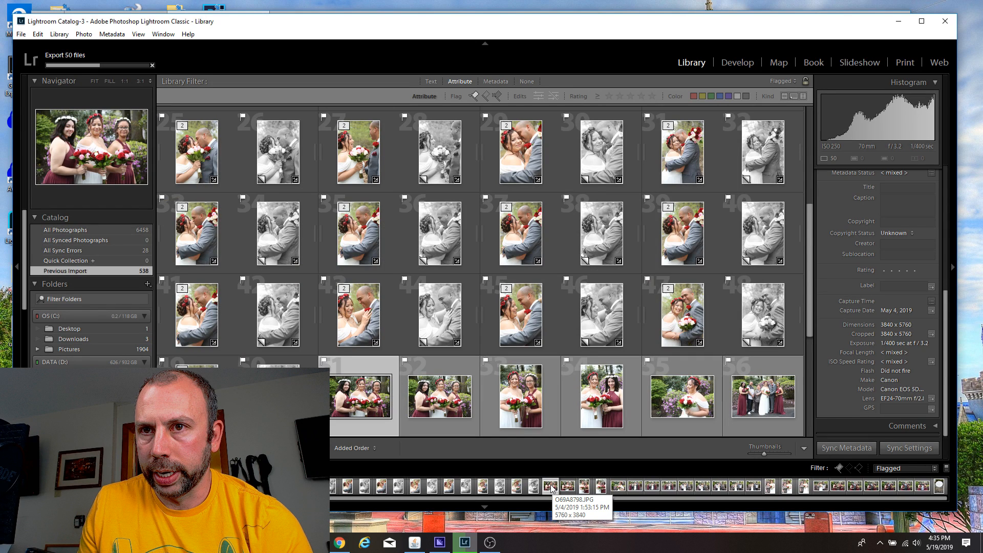
key("d")
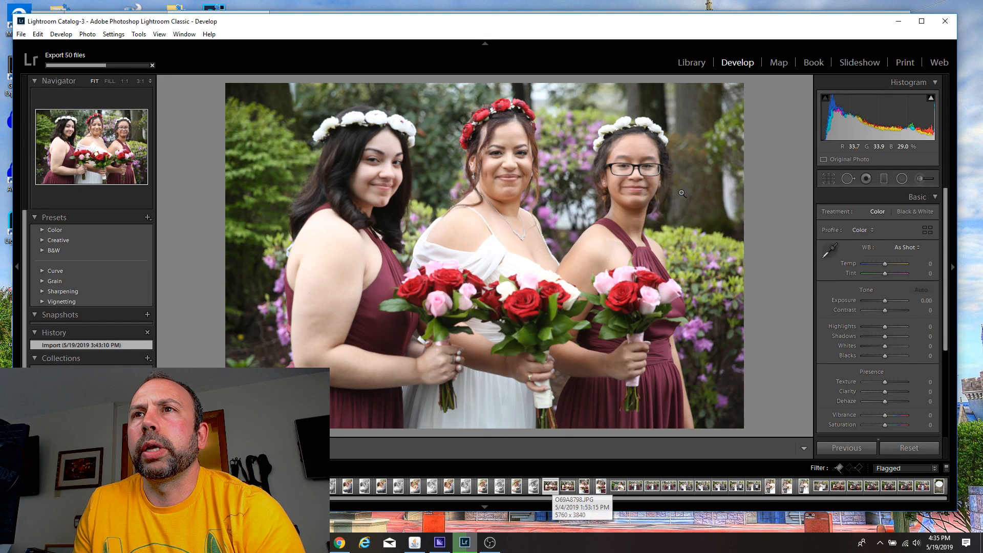
left_click_drag(885, 301, 886, 302)
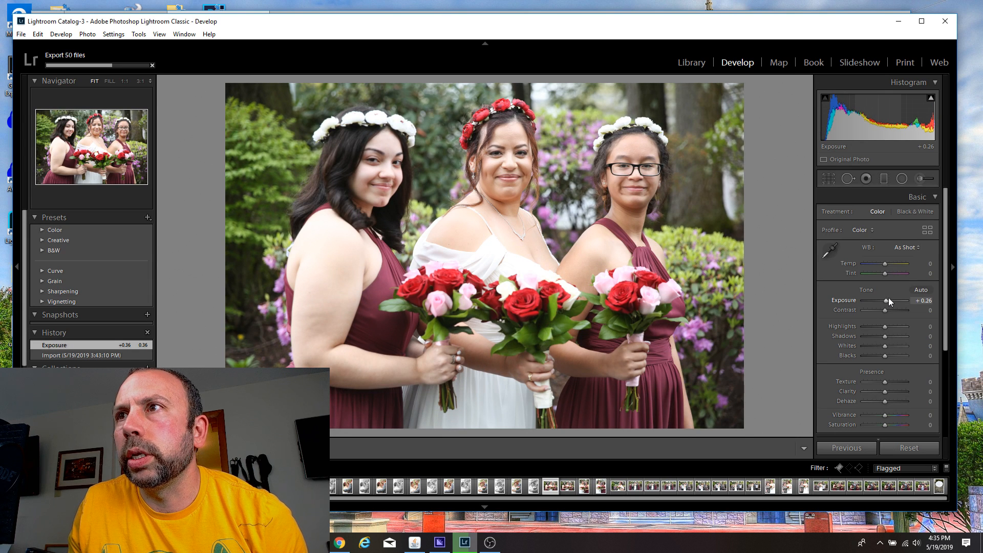
left_click_drag(888, 299, 886, 264)
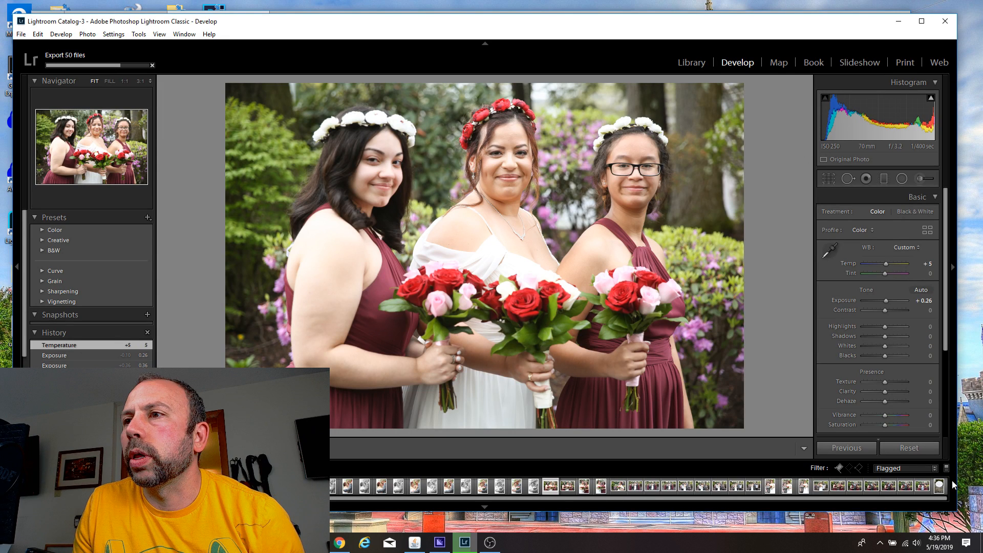
Select the range of color photos from this one to the end of the filmstrip and synchronize the develop settings across them.
left_click(925, 489, "shift")
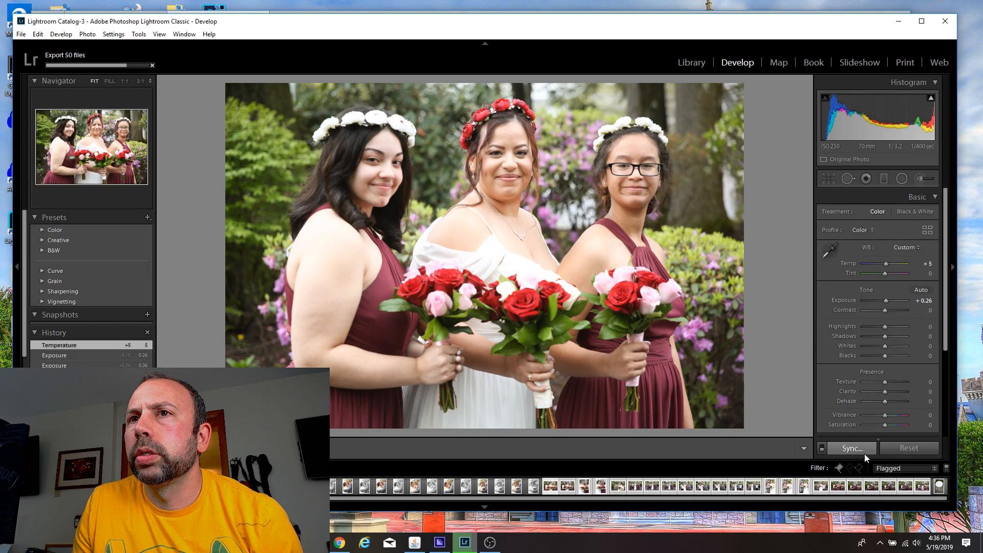
left_click(852, 448)
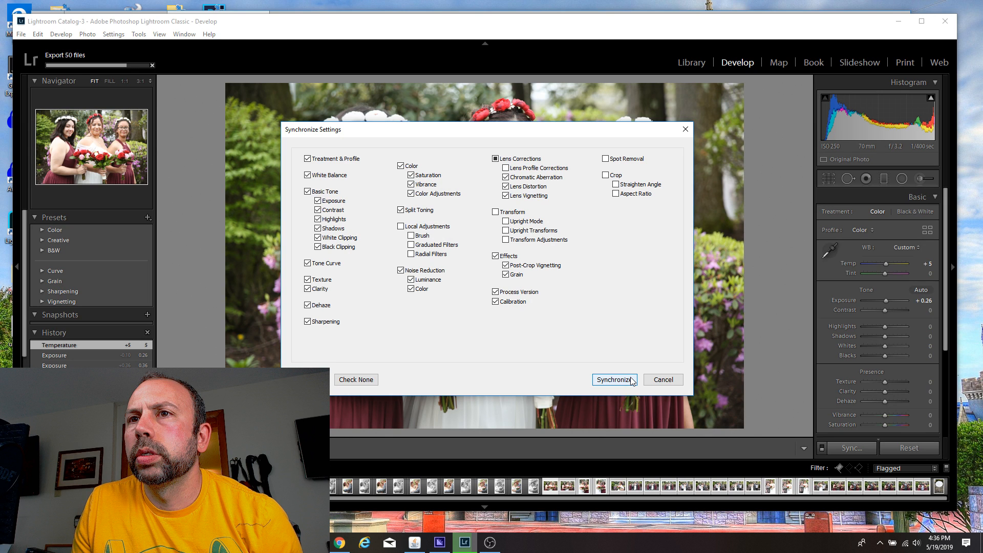
left_click(613, 379)
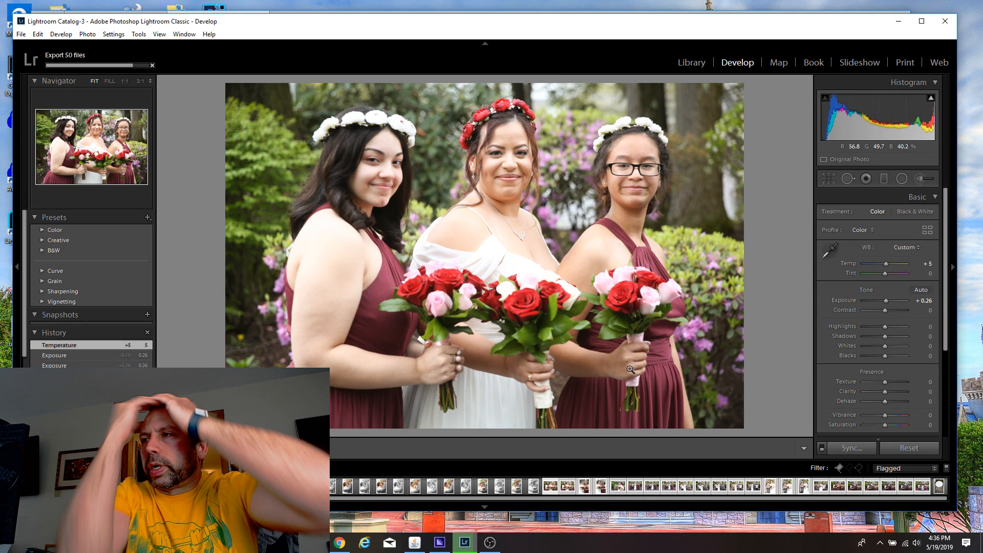
Go through the synchronized photos to the portrait of the bride with one dark-haired bridesmaid and set its Whites to -71.
left_click(551, 487)
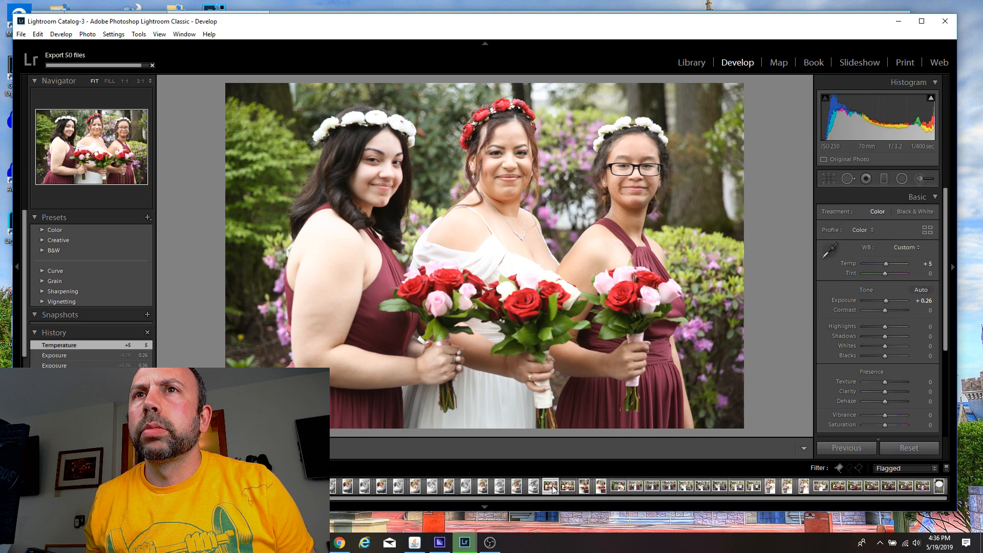
key("Right")
key("Right")
key("Right")
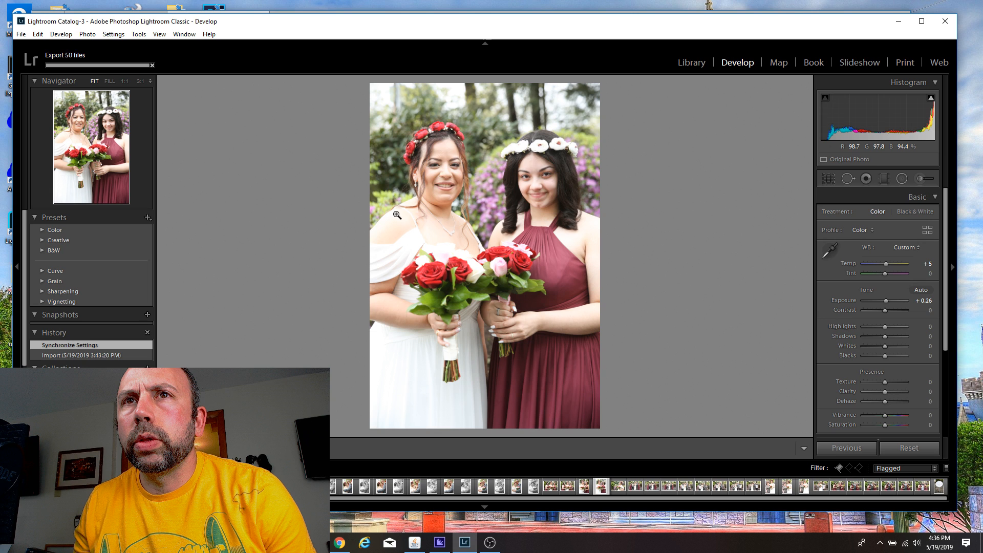
left_click_drag(884, 346, 868, 346)
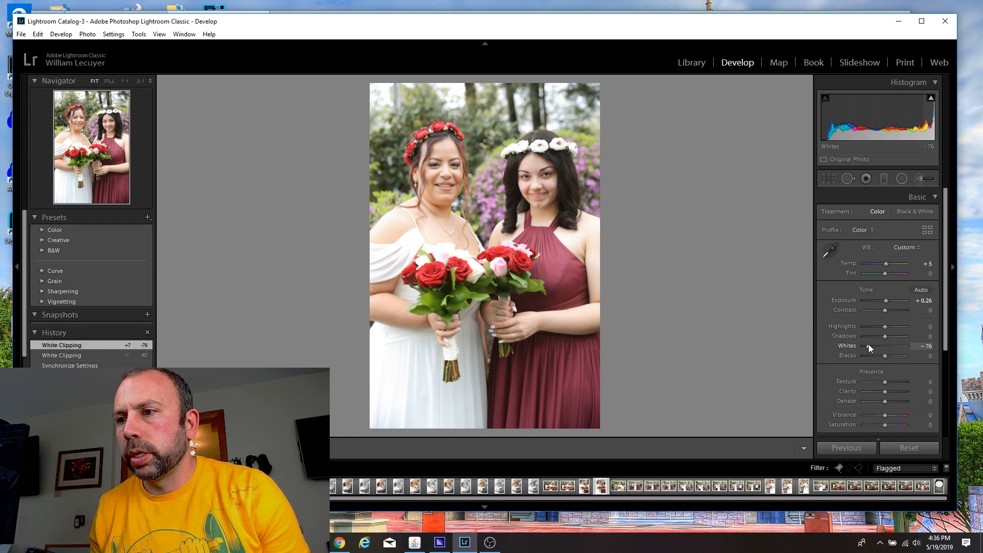
left_click_drag(868, 345, 868, 346)
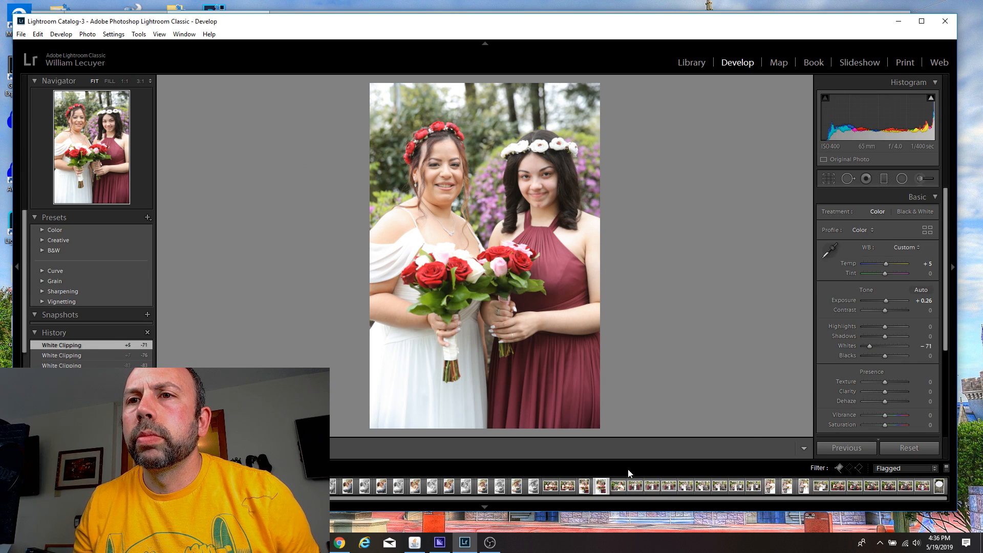
Set Whites to -43 on the landscape portrait of the bride alone with her bouquet and create a virtual copy of it.
left_click(618, 487)
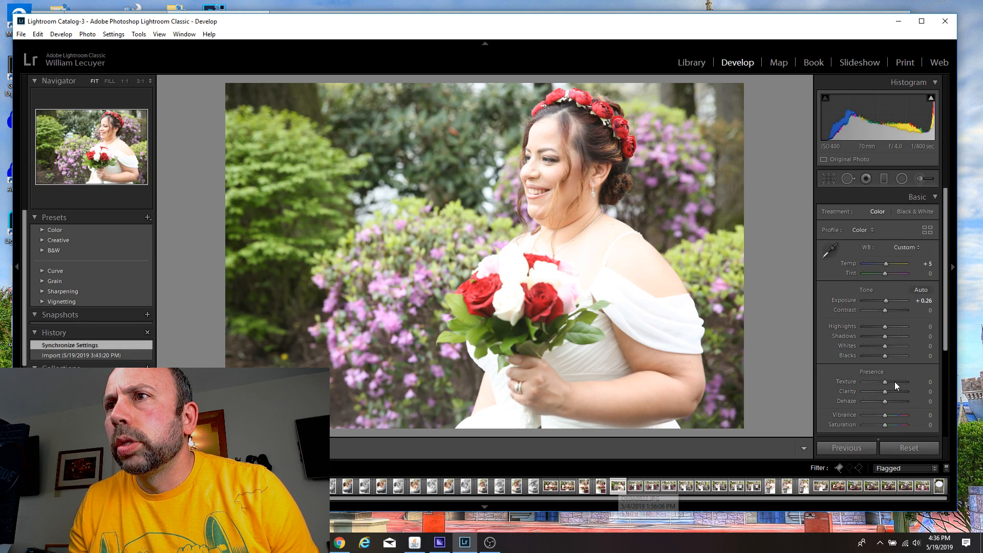
mouse_move(885, 346)
left_mouse_down()
mouse_move(863, 346)
mouse_move(874, 345)
left_mouse_up()
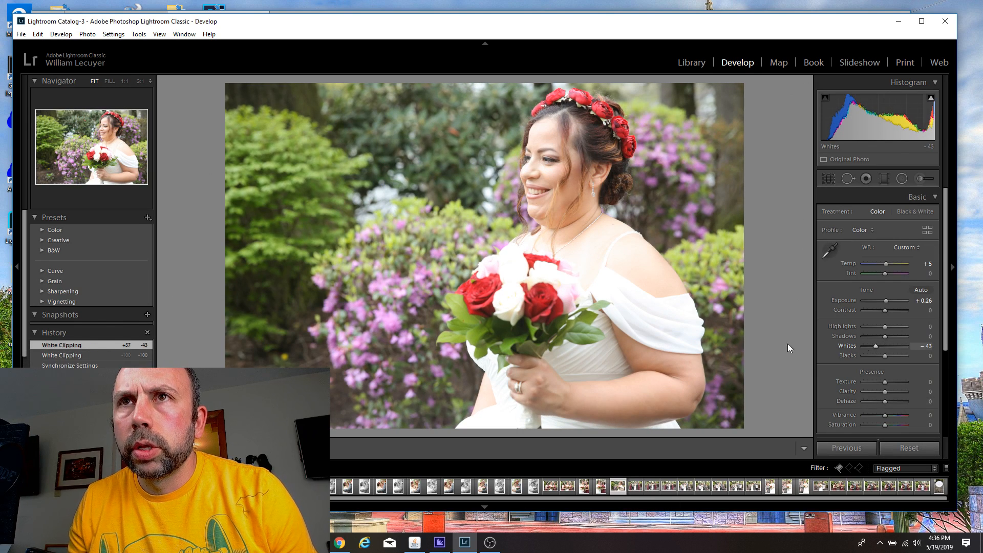
left_click(616, 489)
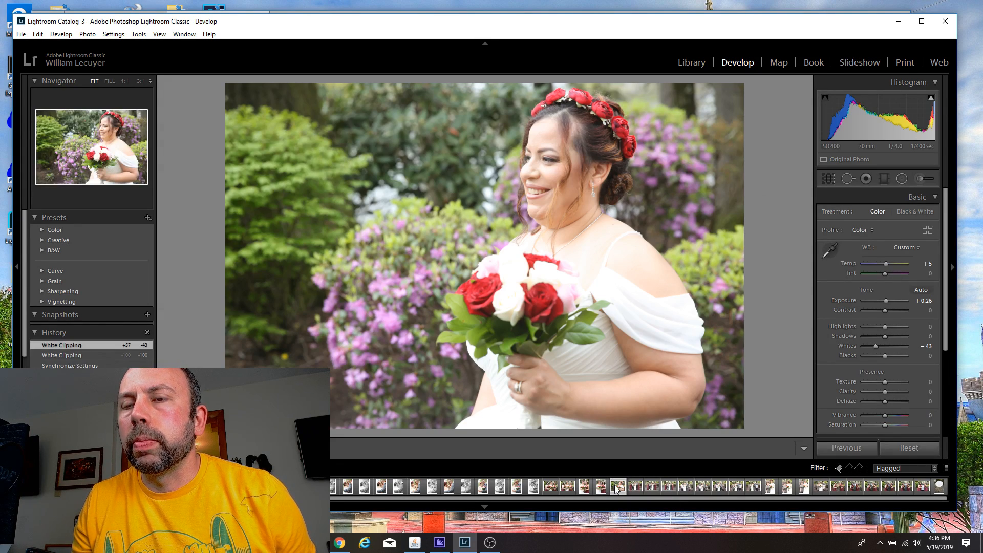
right_click(615, 490)
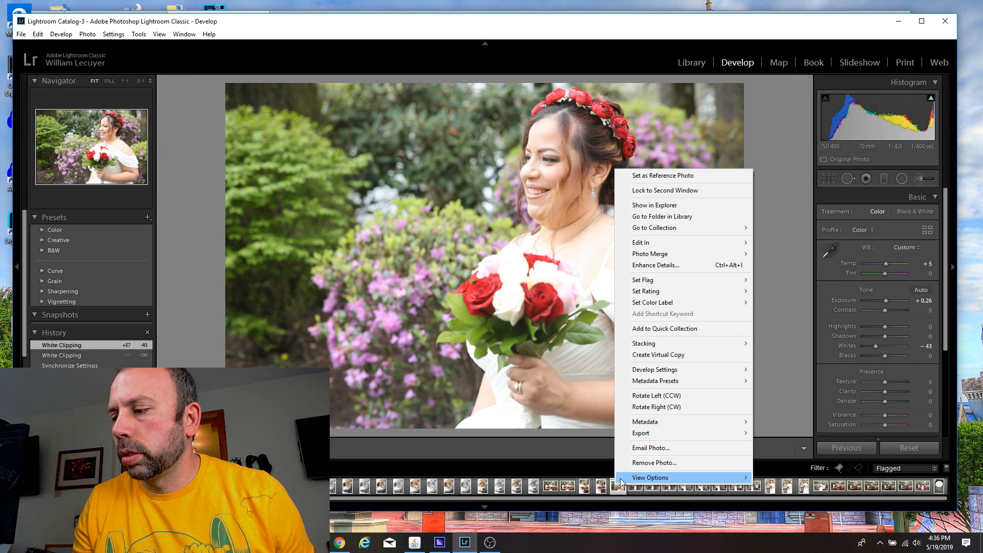
left_click(646, 355)
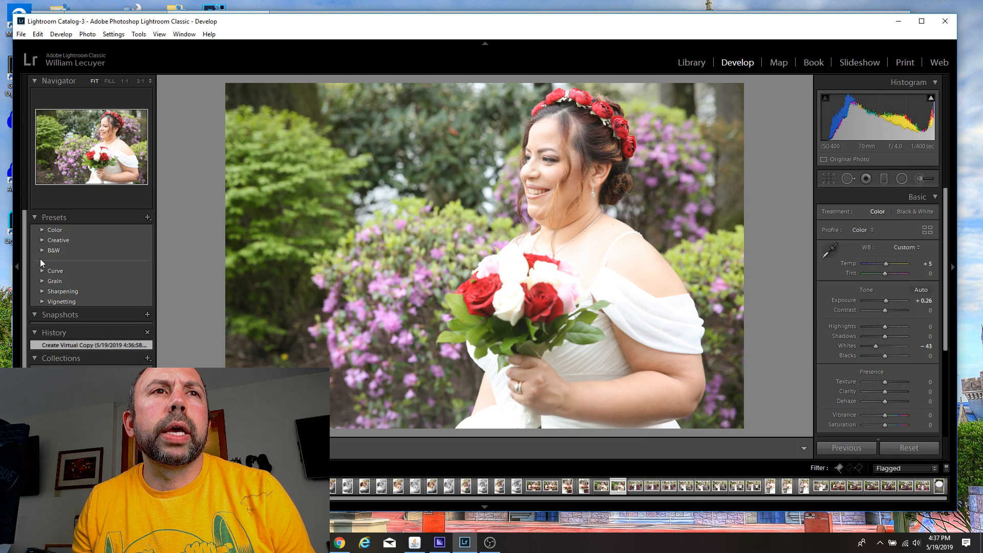
Apply the B&W Sepia Tone preset to the virtual copy, then set its Exposure to -0.16 and Whites to -40.
left_click(40, 250)
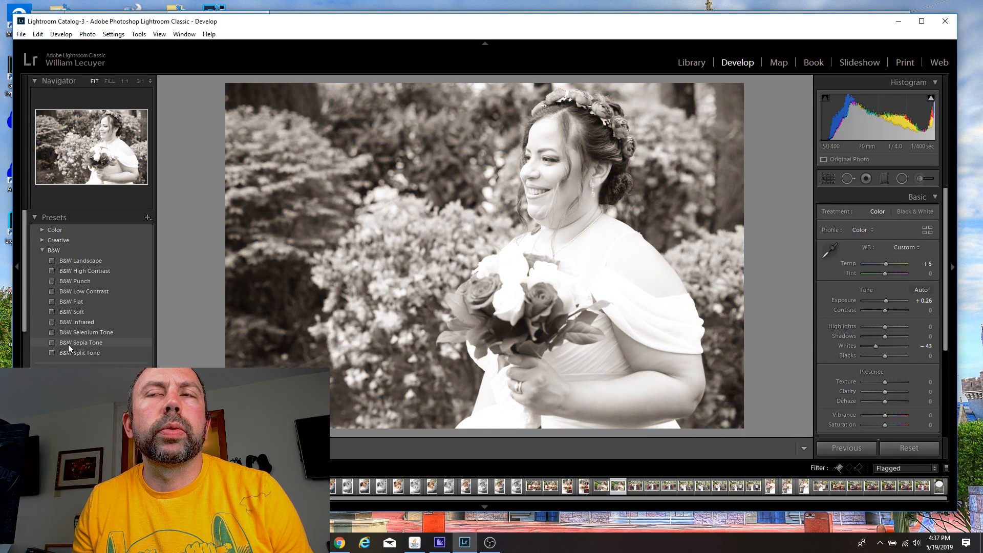
left_click(69, 344)
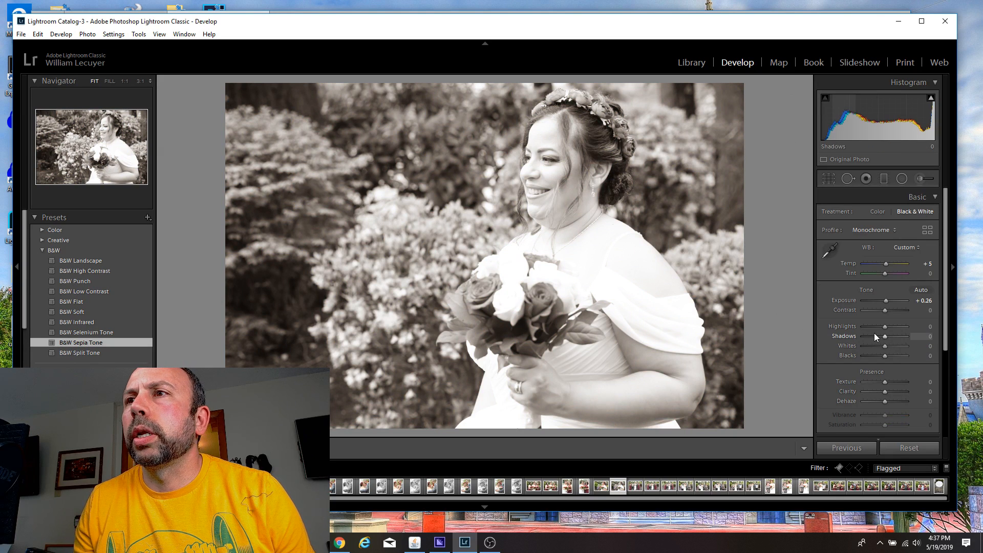
left_click_drag(886, 300, 880, 299)
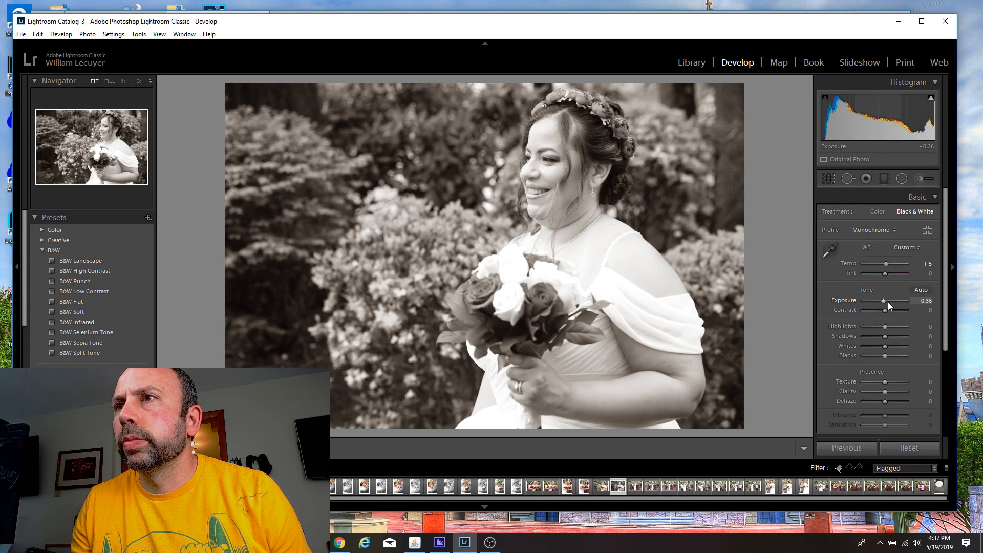
key("Up")
key("Up")
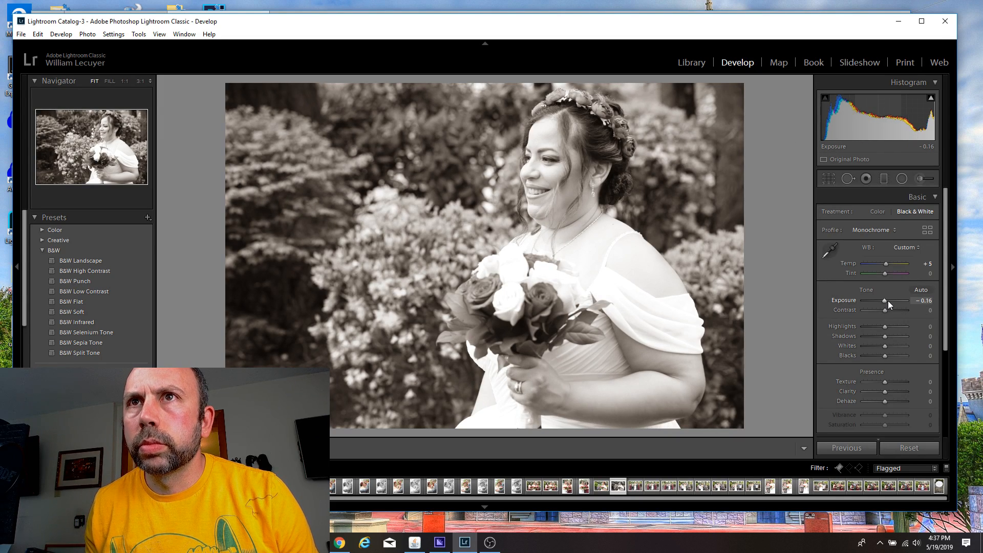
mouse_move(873, 346)
left_mouse_down()
mouse_move(860, 346)
mouse_move(899, 345)
mouse_move(850, 343)
mouse_move(876, 343)
left_mouse_up()
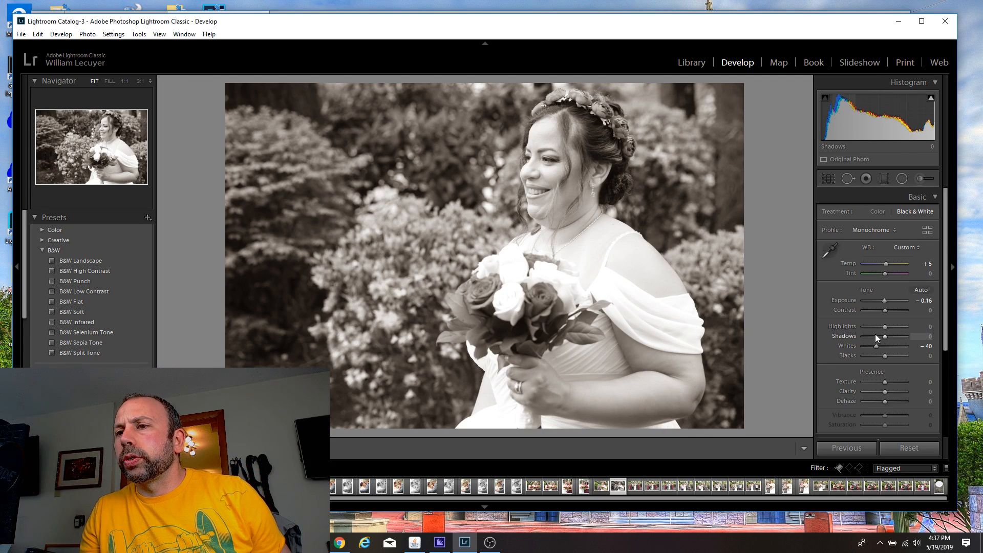
Move on to the six-person family group photo and set its Whites to -67.
key("Right")
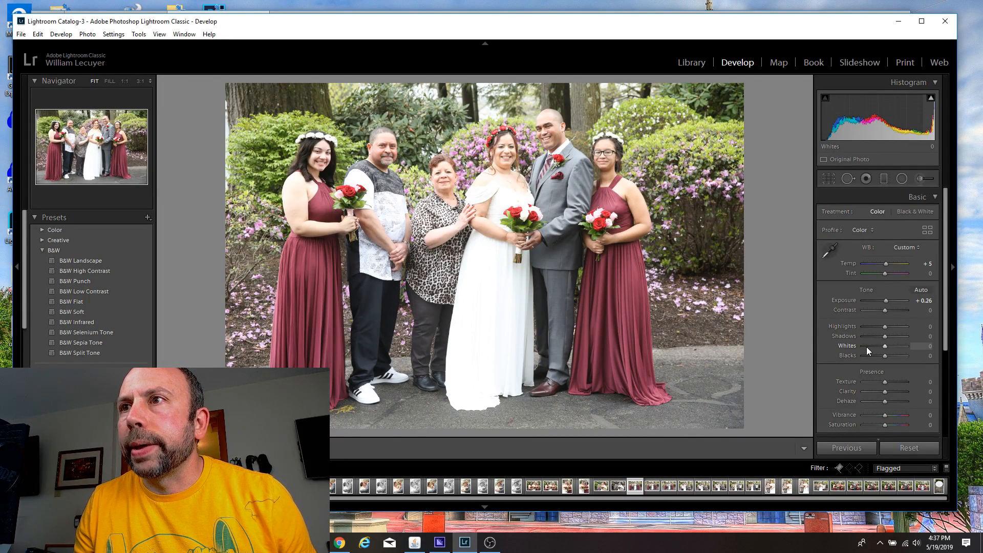
mouse_move(866, 346)
left_mouse_down()
mouse_move(883, 346)
mouse_move(858, 346)
mouse_move(875, 346)
left_mouse_up()
left_click(486, 186)
left_click_drag(475, 140, 484, 296)
left_click(483, 296)
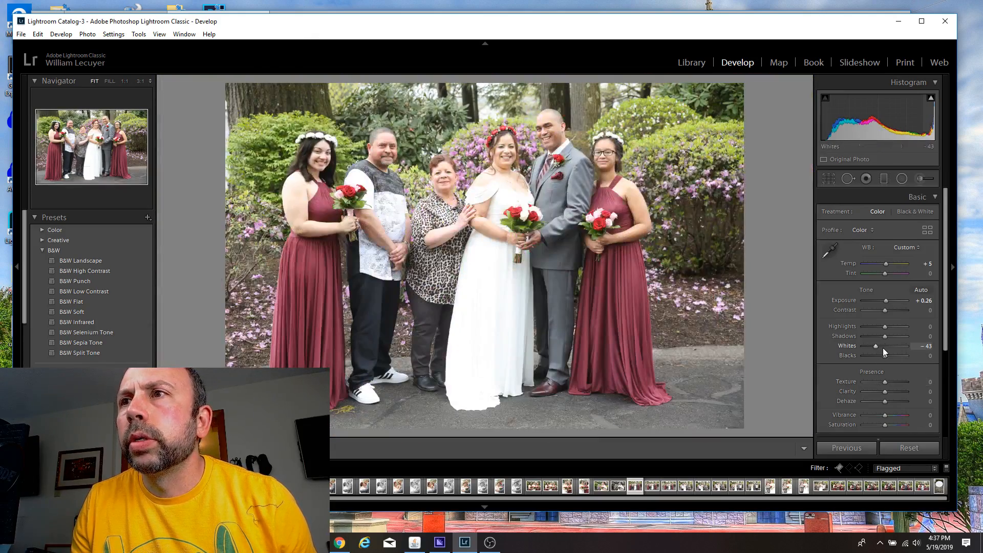
mouse_move(886, 345)
left_mouse_down()
mouse_move(841, 341)
mouse_move(870, 342)
left_mouse_up()
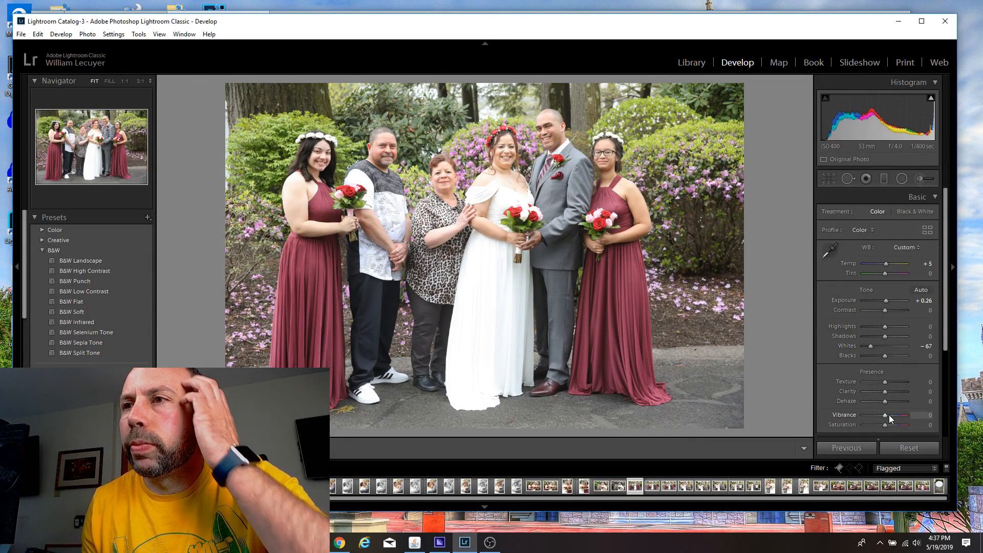
Set both Vibrance and Saturation to +10 on the family group photo.
key("Up")
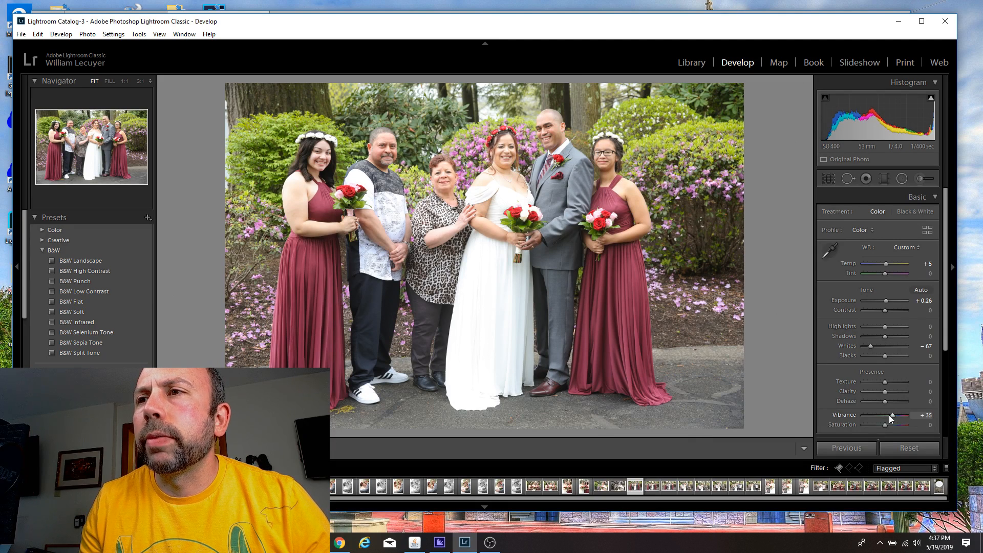
mouse_move(891, 416)
left_mouse_down()
mouse_move(926, 417)
mouse_move(885, 414)
left_mouse_up()
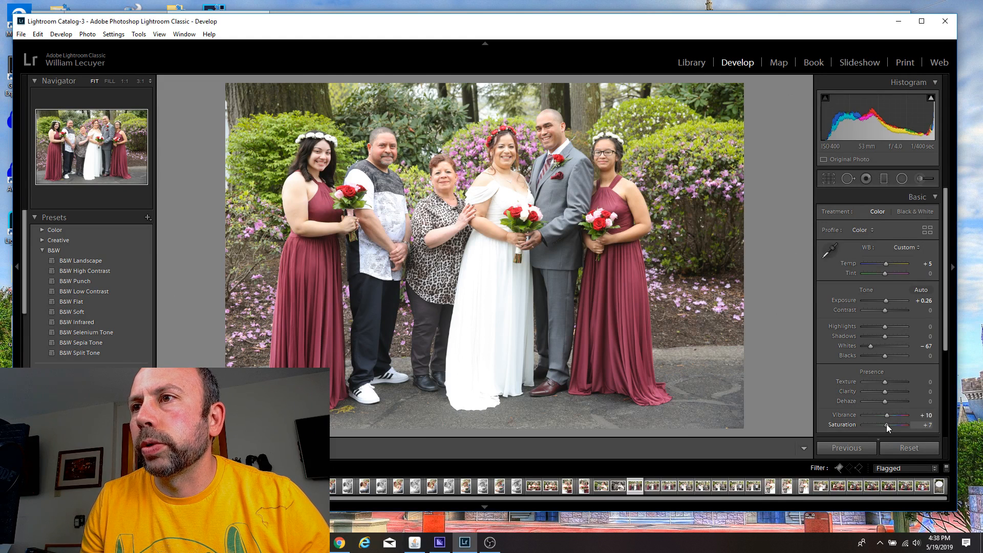
left_click_drag(886, 424, 887, 424)
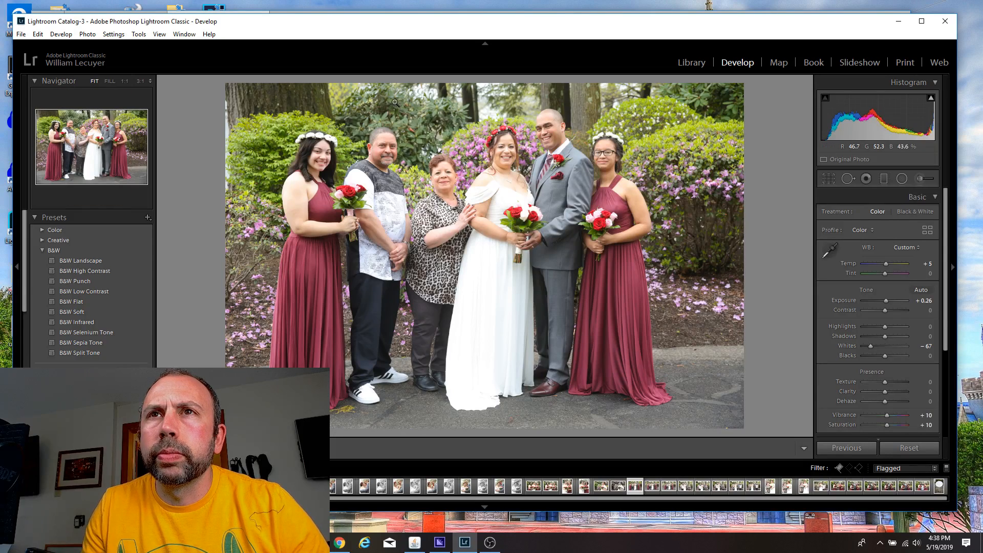
Synchronize the six-person family group photo's develop settings to every following photo through the man in the patterned T-shirt with the two bridesmaids.
left_click(922, 486, "shift")
left_click(850, 443)
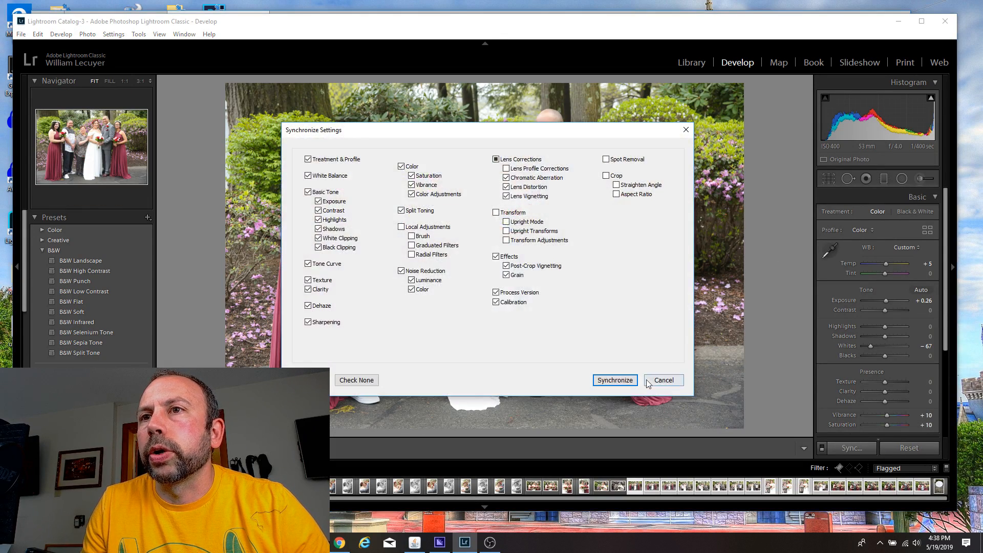
left_click(611, 377)
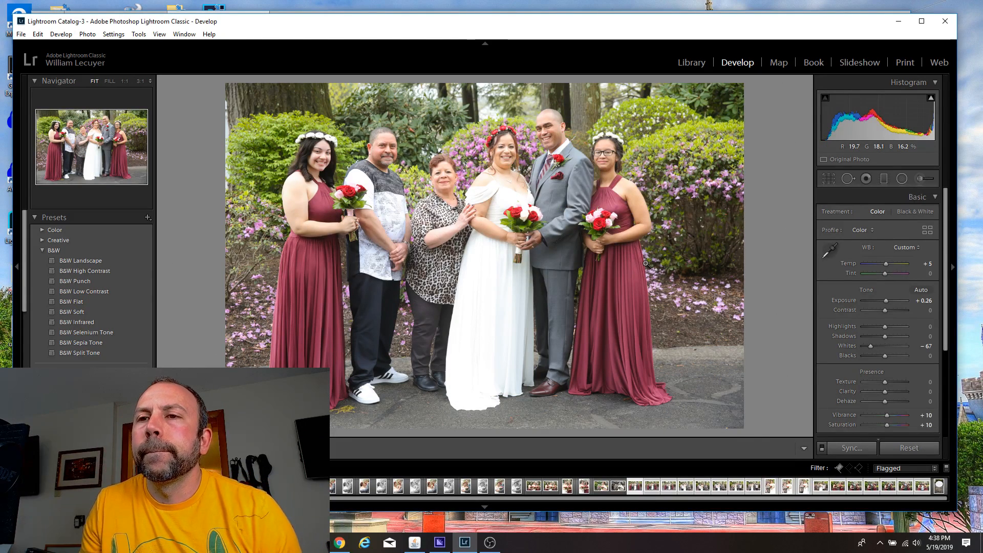
left_click(638, 486)
left_click(639, 484, "shift")
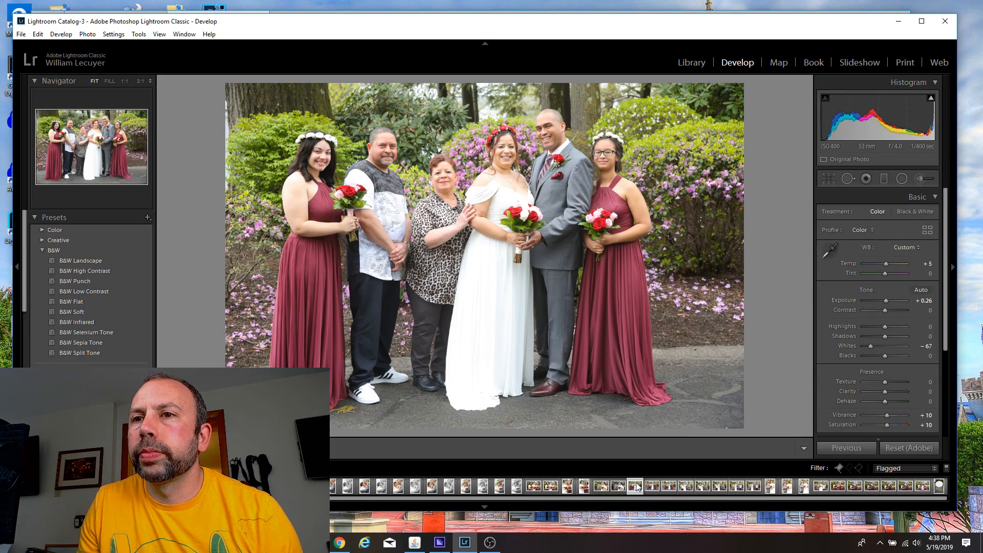
Go through the synced photos to the four-person group shot and compare it before and after editing, side by side.
key("Right")
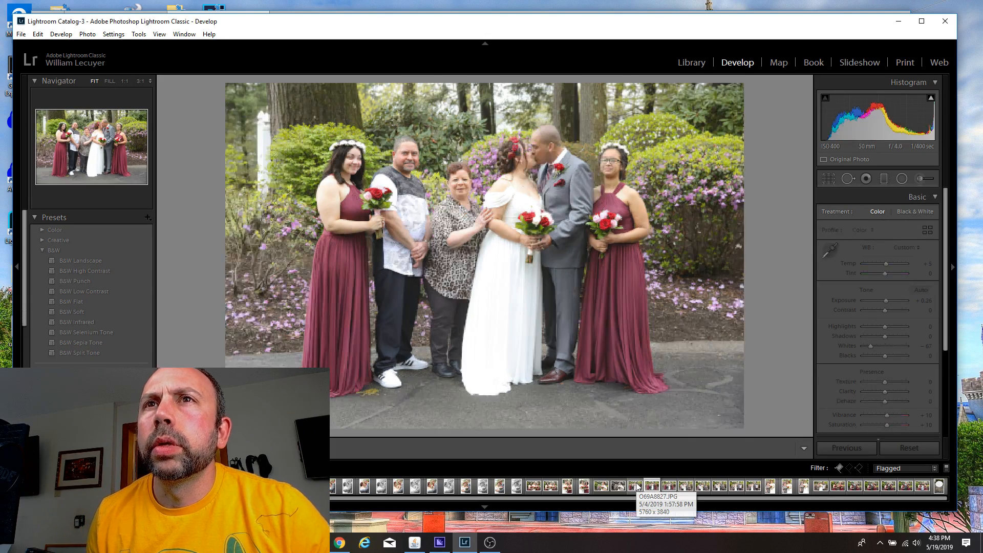
key("Right")
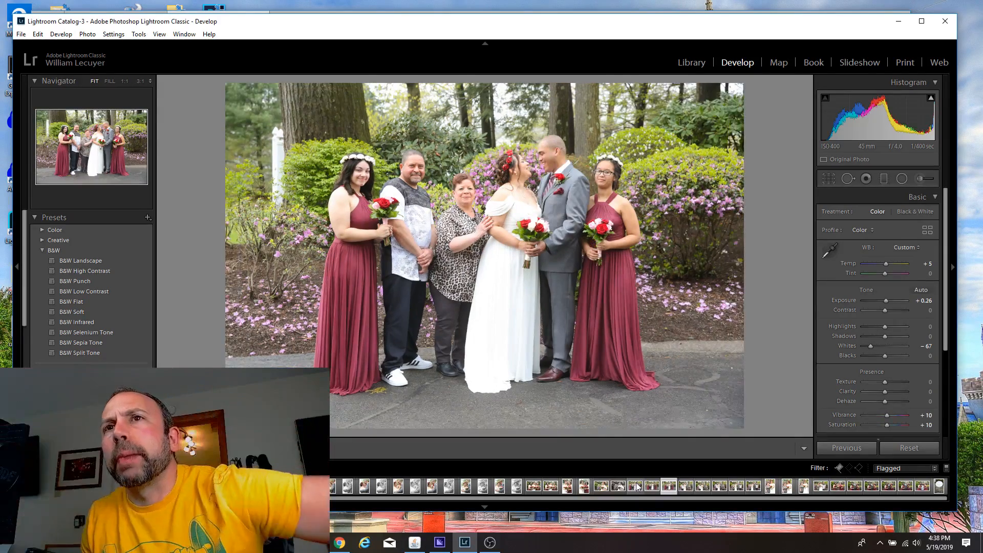
key("Right")
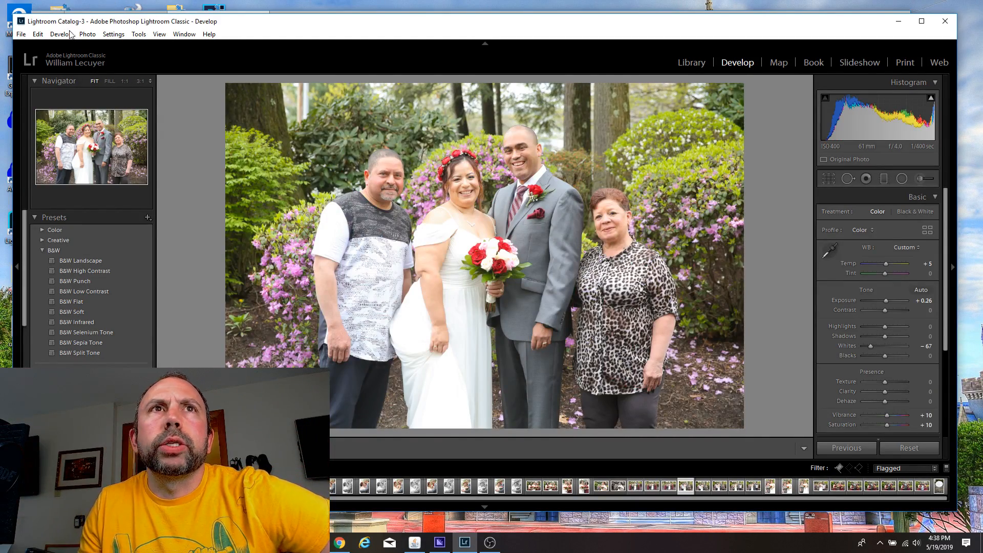
left_click(159, 35)
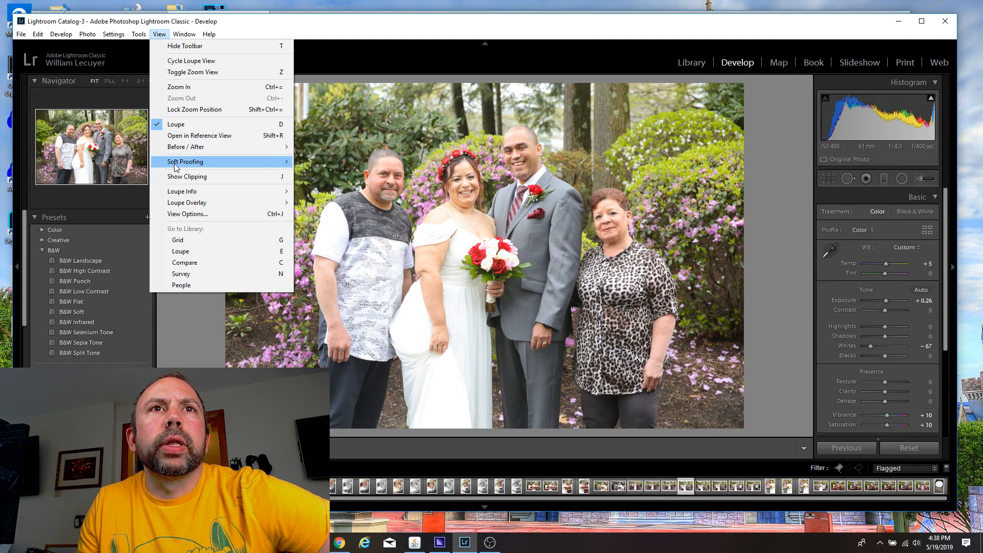
mouse_move(176, 150)
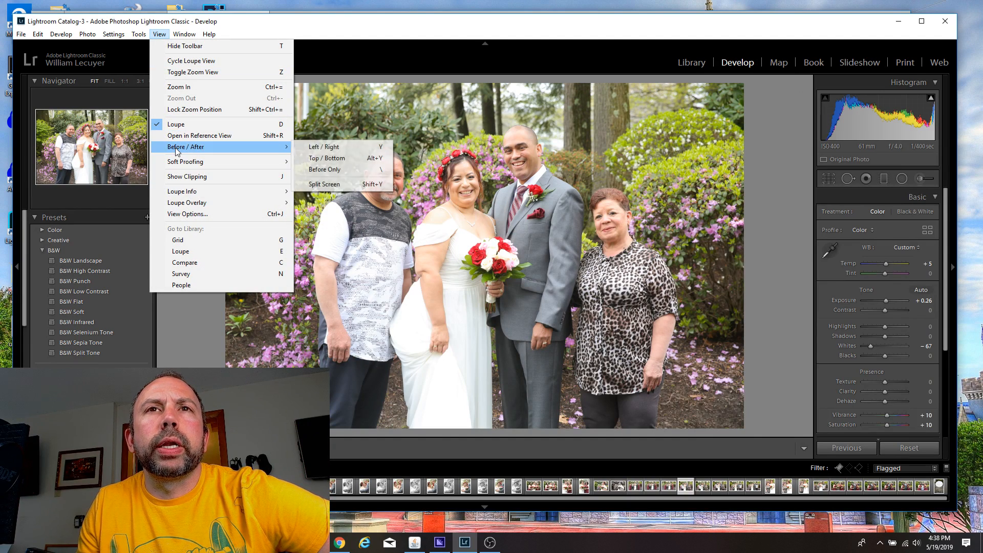
left_click(379, 150)
left_click(161, 35)
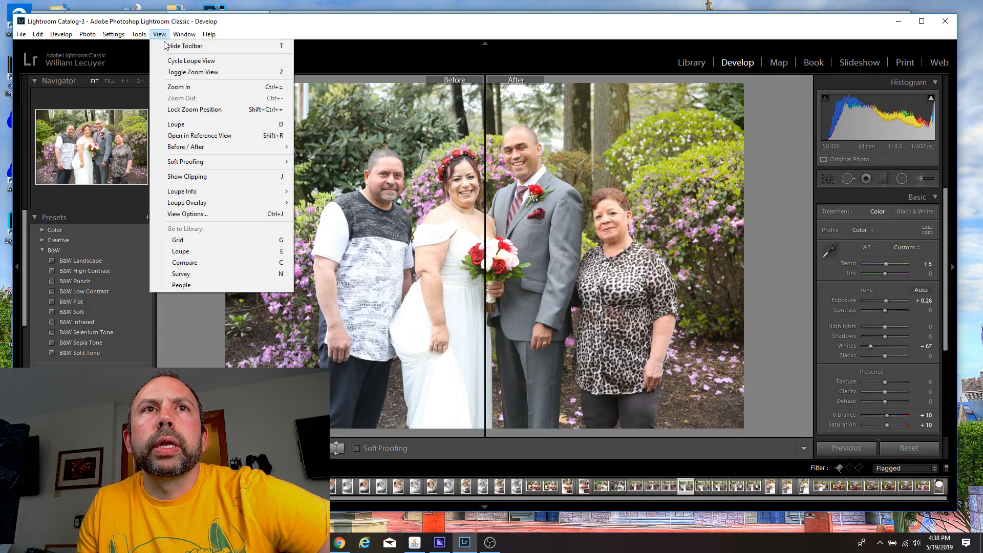
mouse_move(178, 149)
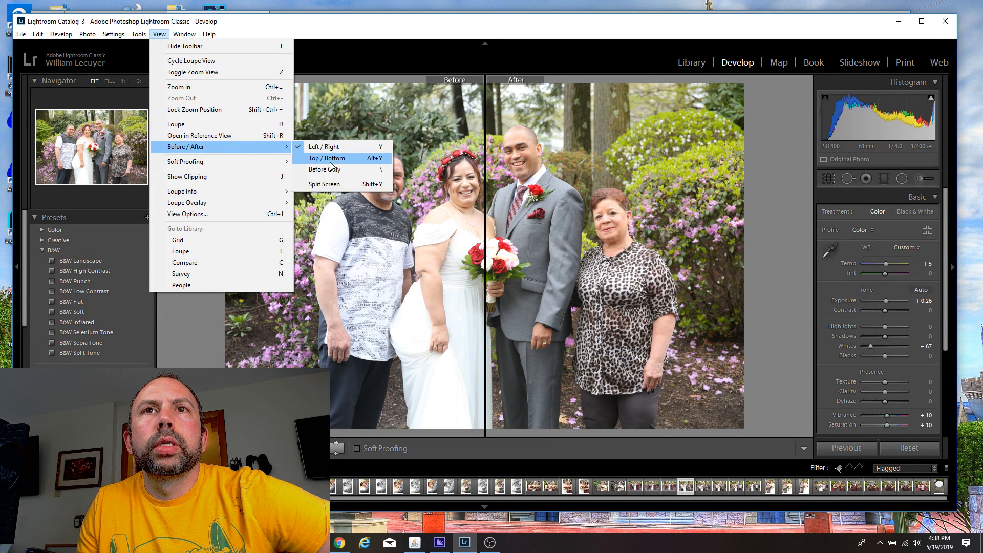
left_click(324, 185)
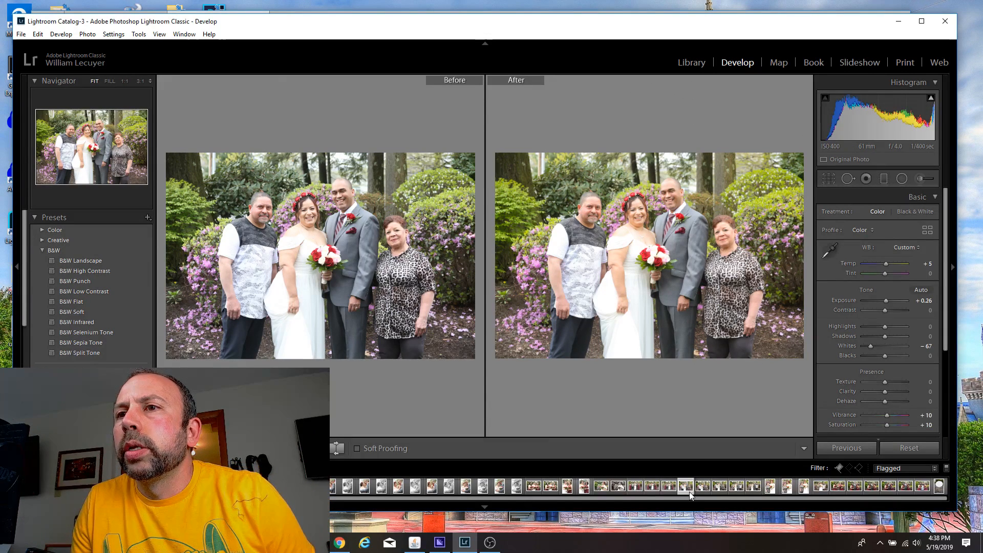
Turn off the side-by-side before/after comparison to return to the single-photo view.
left_click(183, 34)
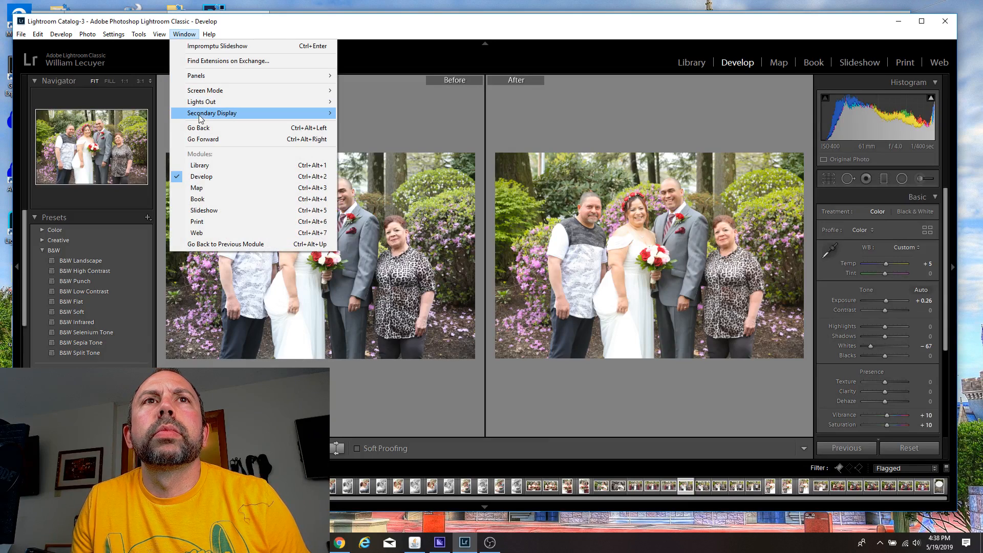
mouse_move(160, 34)
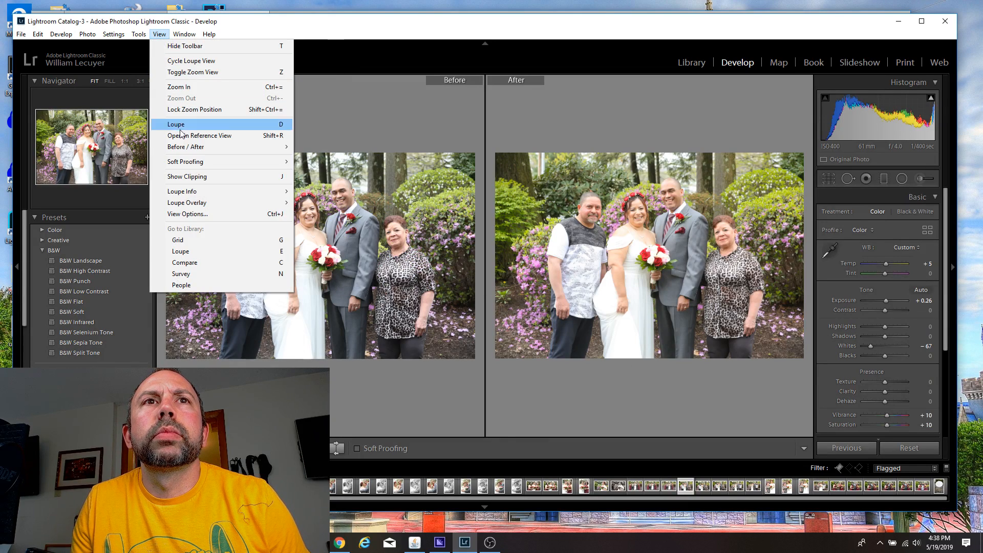
mouse_move(195, 147)
left_click(328, 147)
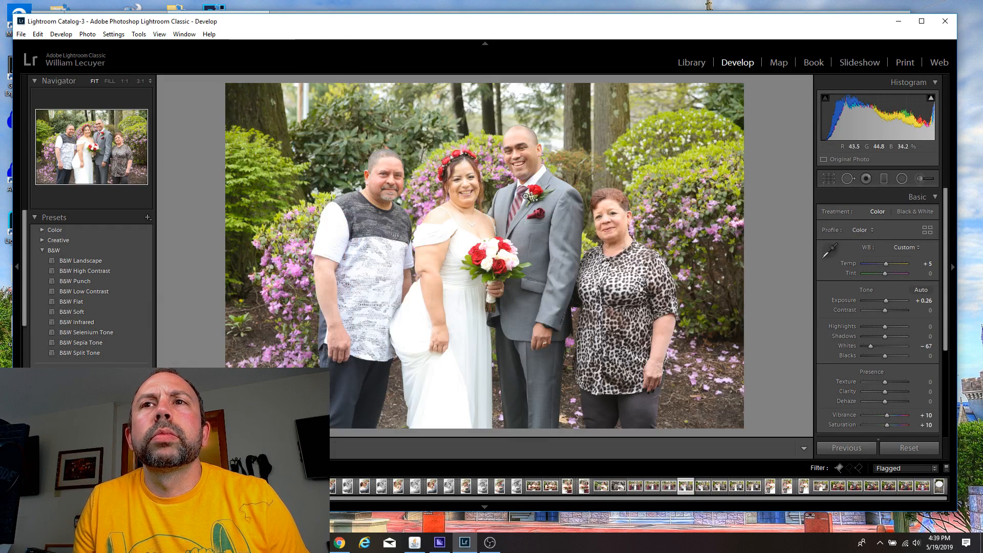
Review the synced color corrections photo by photo, from the four-person group shots through the groom's portraits with the two bridesmaids.
key("Right")
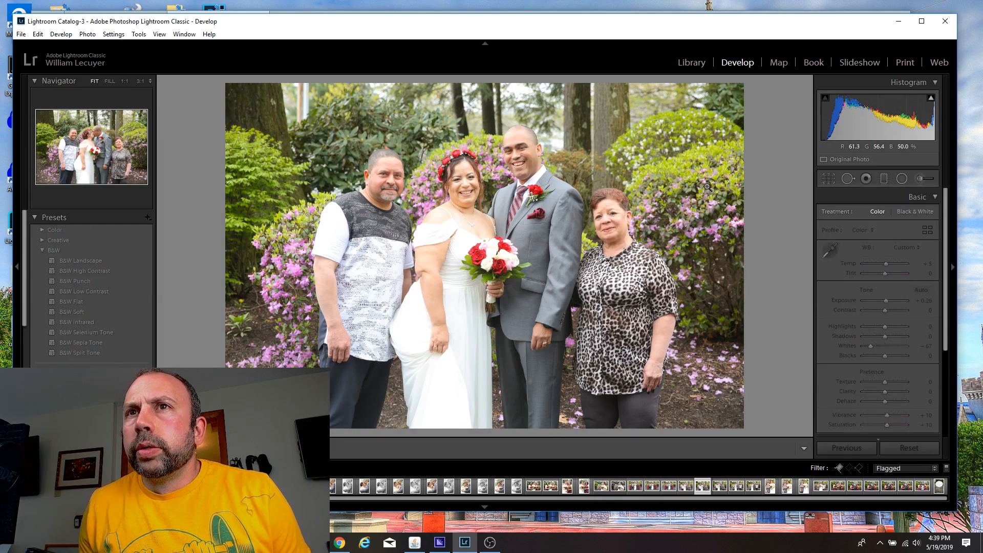
key("Right")
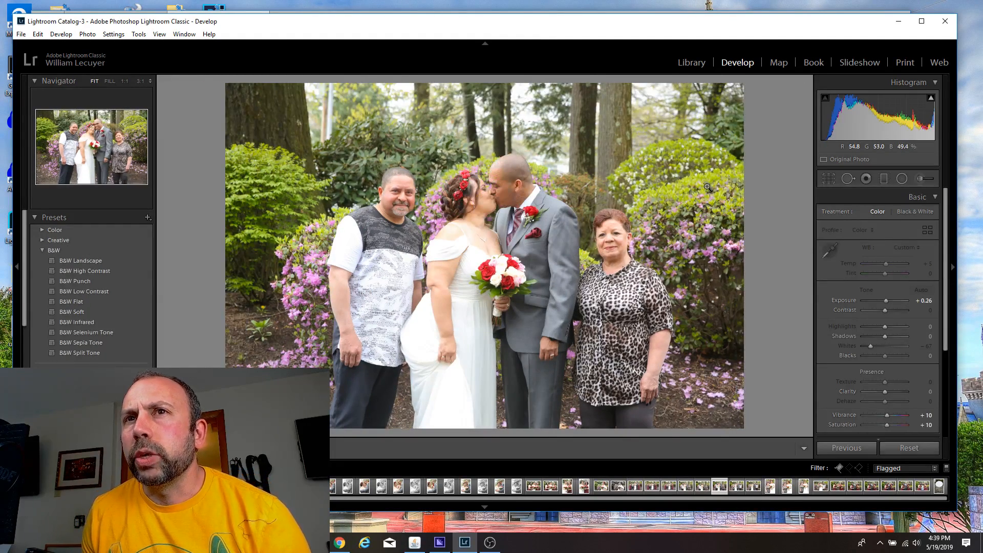
key("Right")
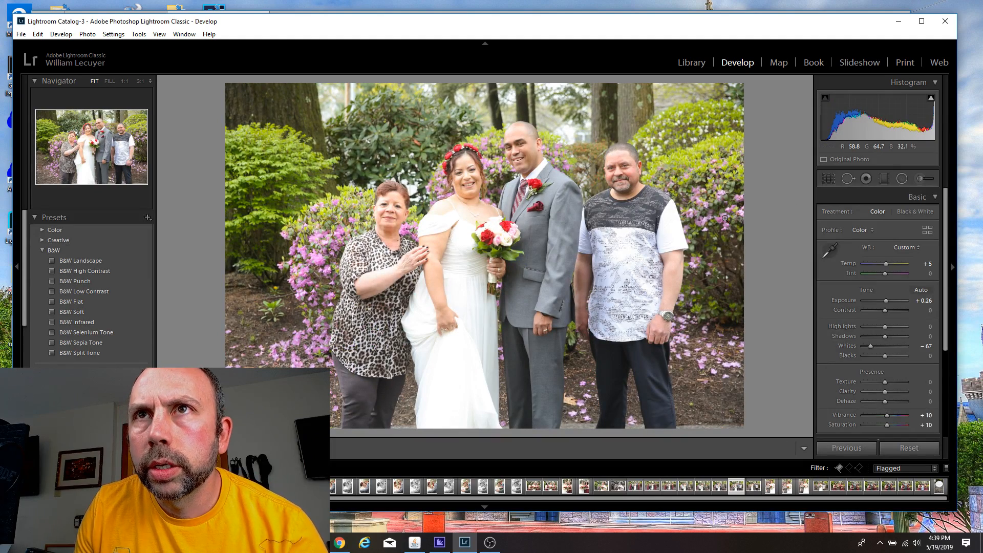
key("Right")
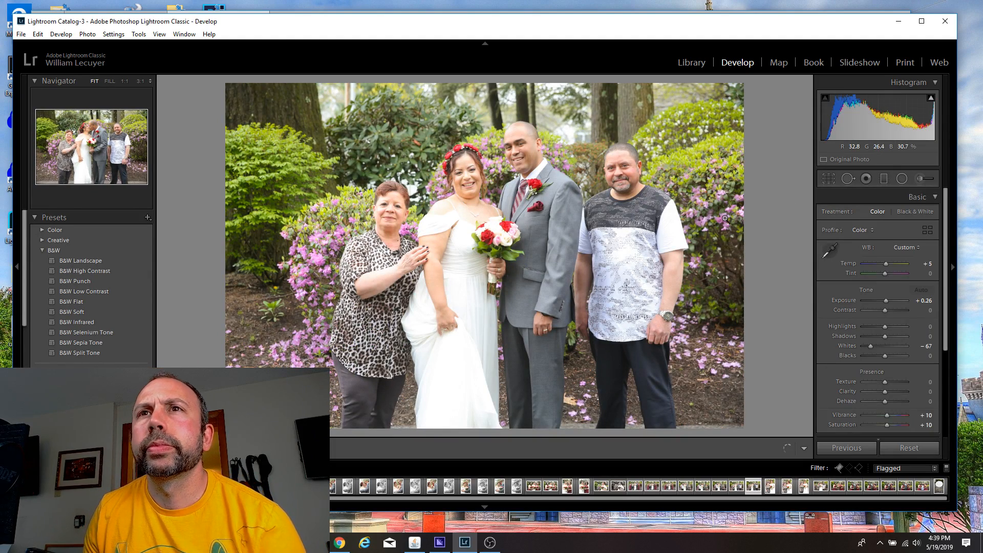
key("Right")
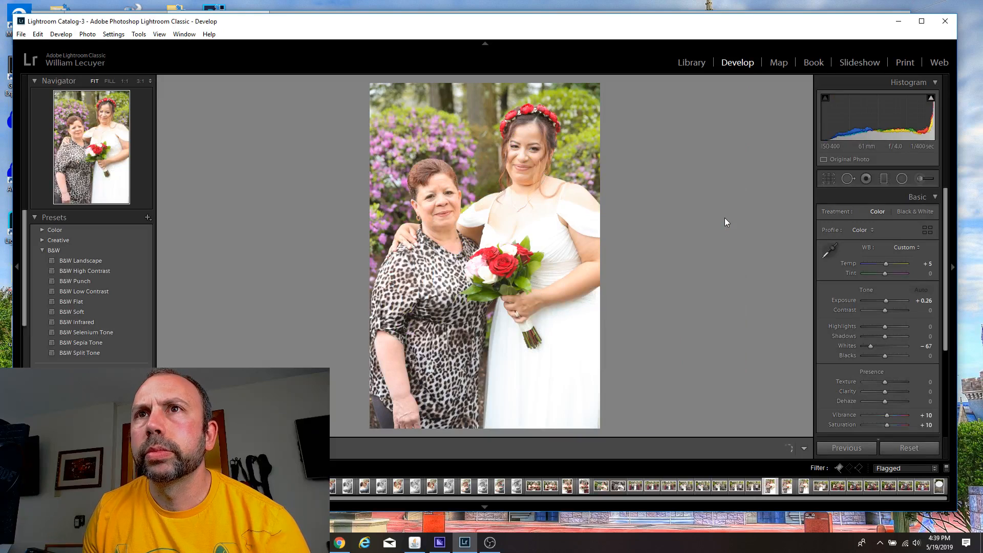
key("Right")
key("Right")
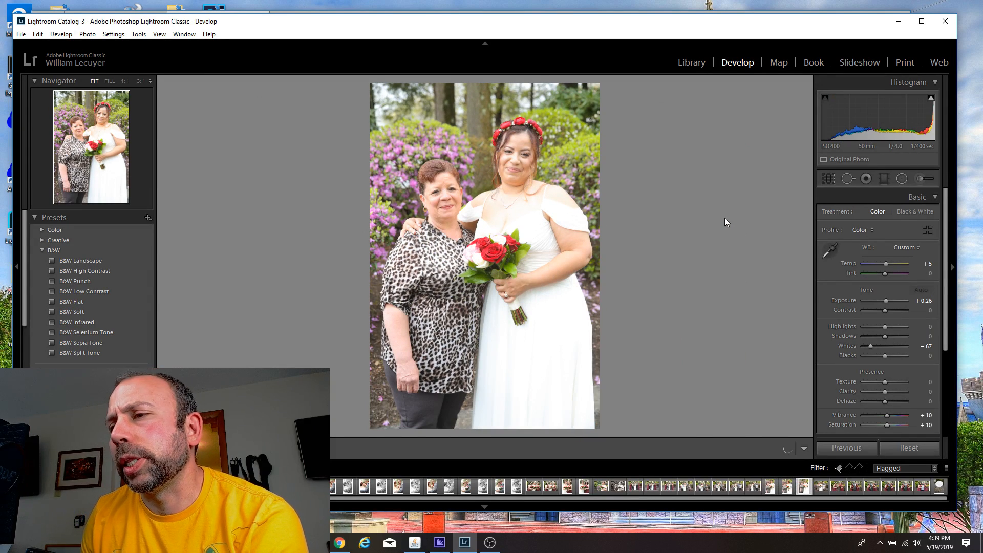
key("Right")
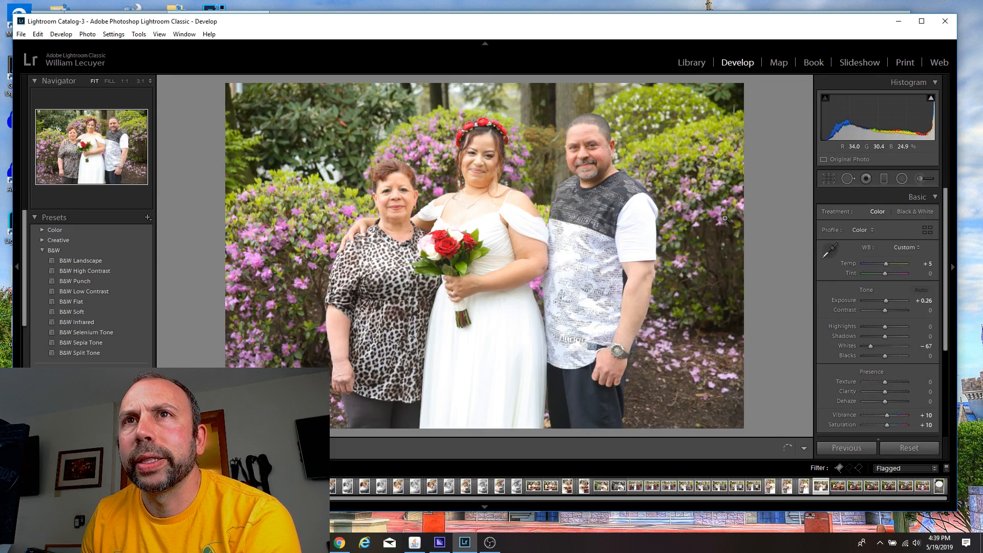
key("Right")
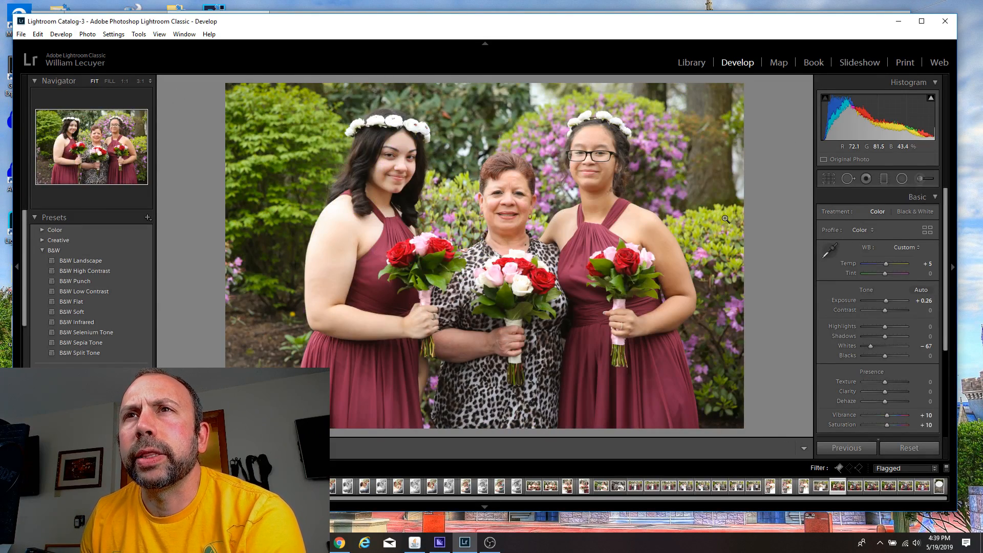
key("Right")
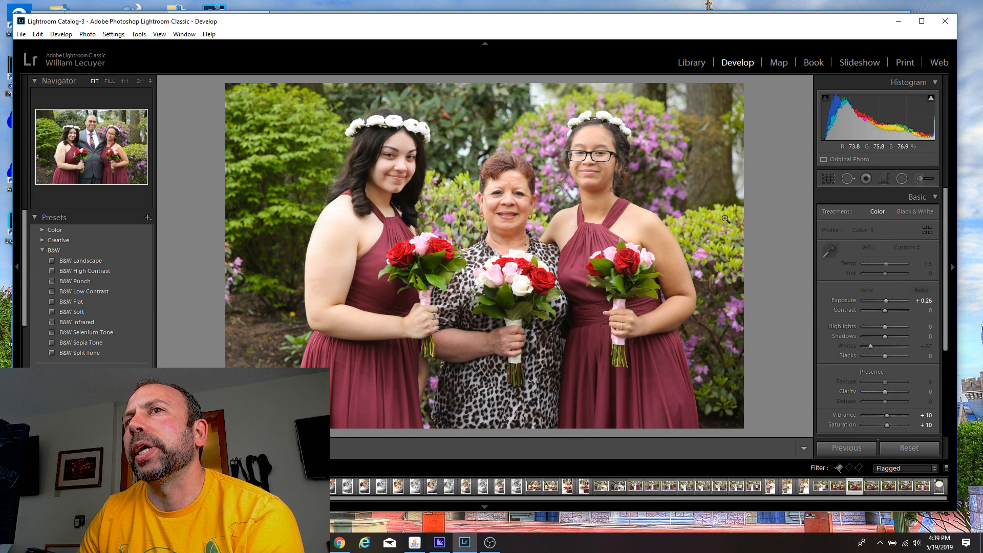
key("Right")
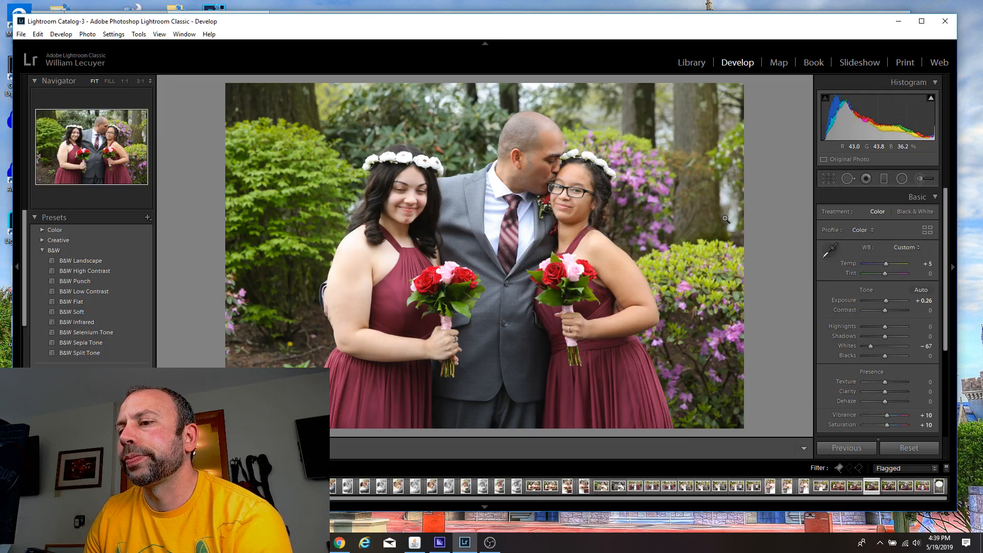
key("Right")
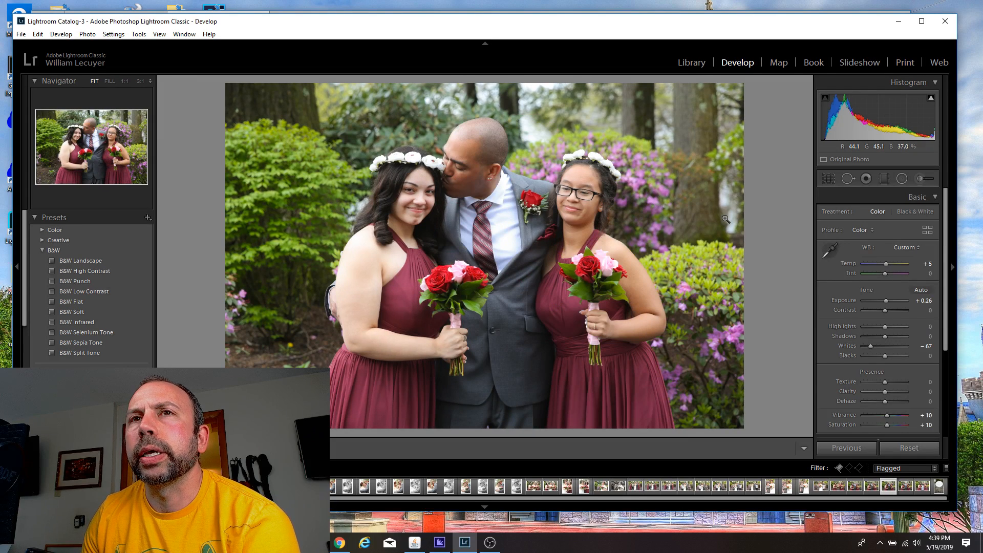
Set Shadows to +38 on the groom kissing the bridesmaid in glasses and to +45 on the groom kissing the other bridesmaid.
key("Left")
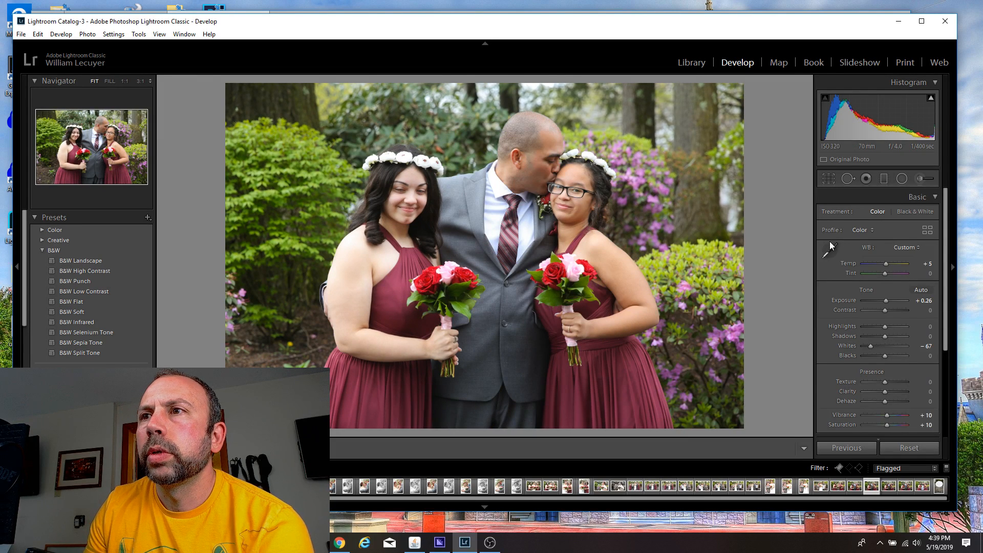
left_click_drag(896, 337, 891, 335)
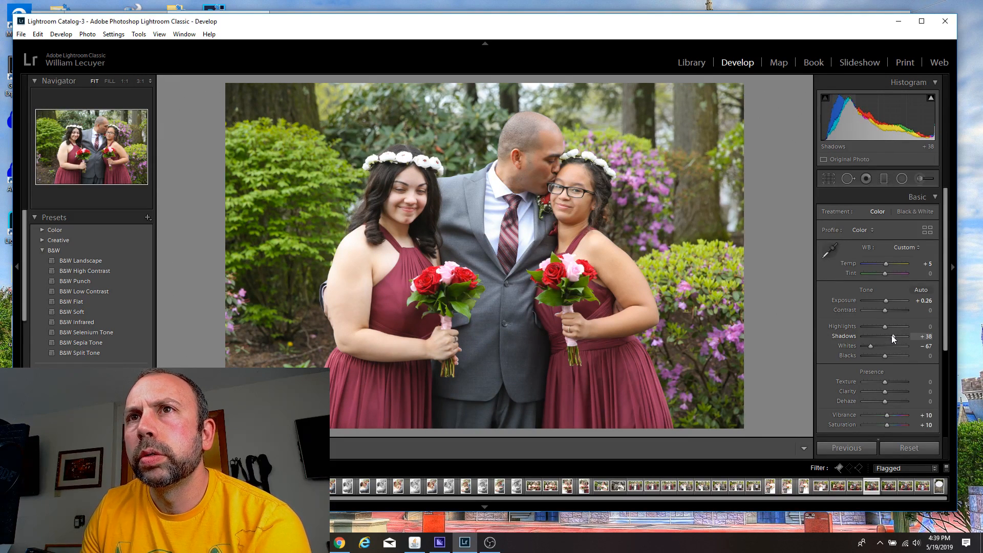
left_click(888, 487)
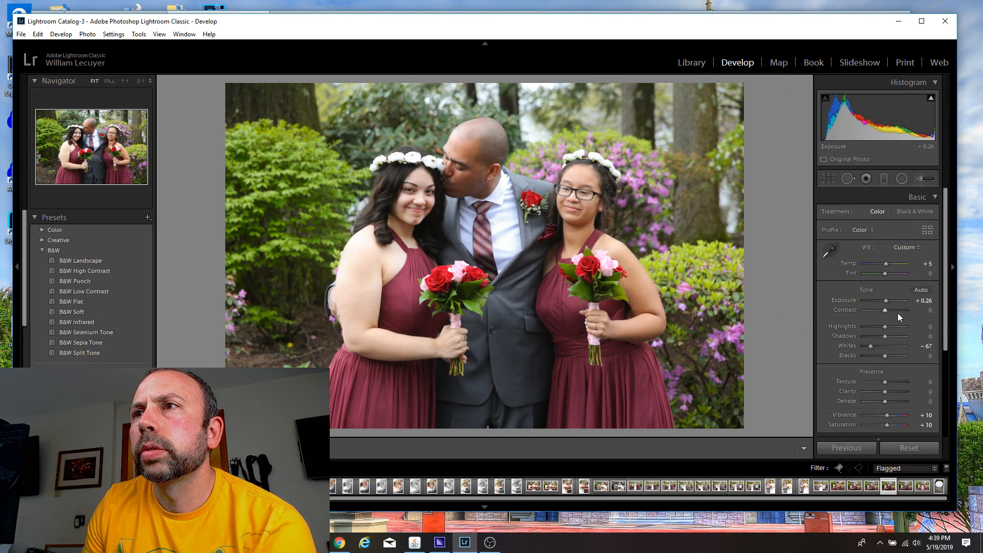
left_click(895, 336)
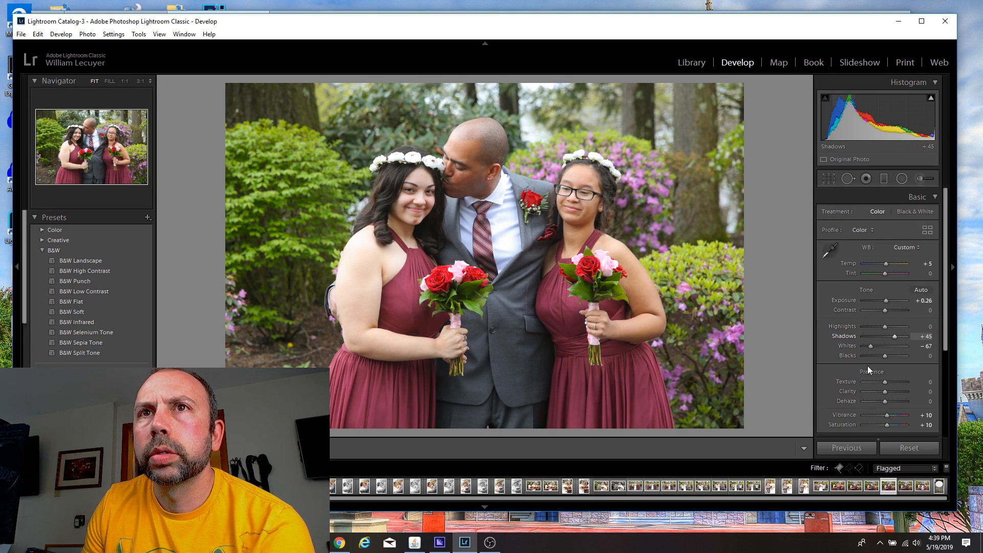
Check the last two bridesmaid portraits and select the range from the final one back to the first bridesmaids group photo.
left_click(906, 487)
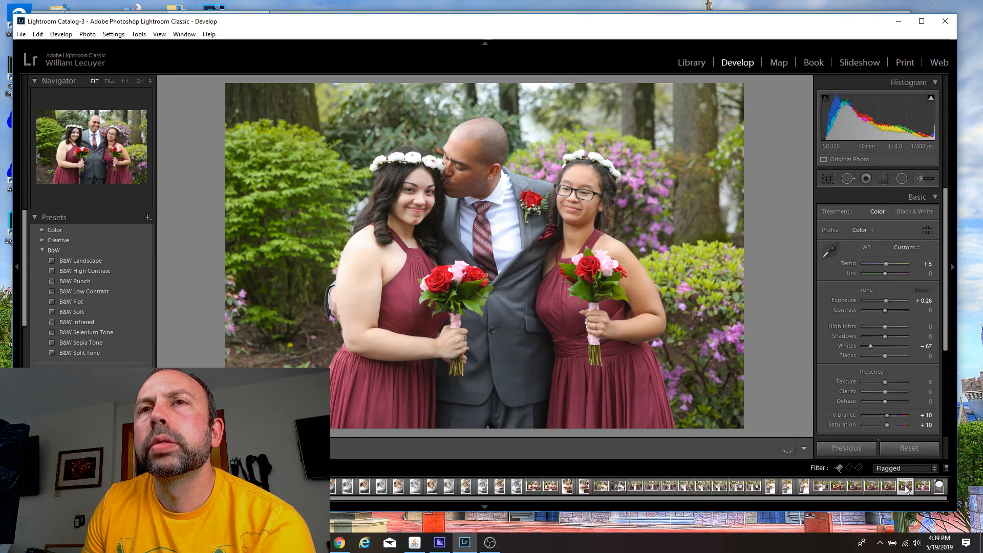
key("Right")
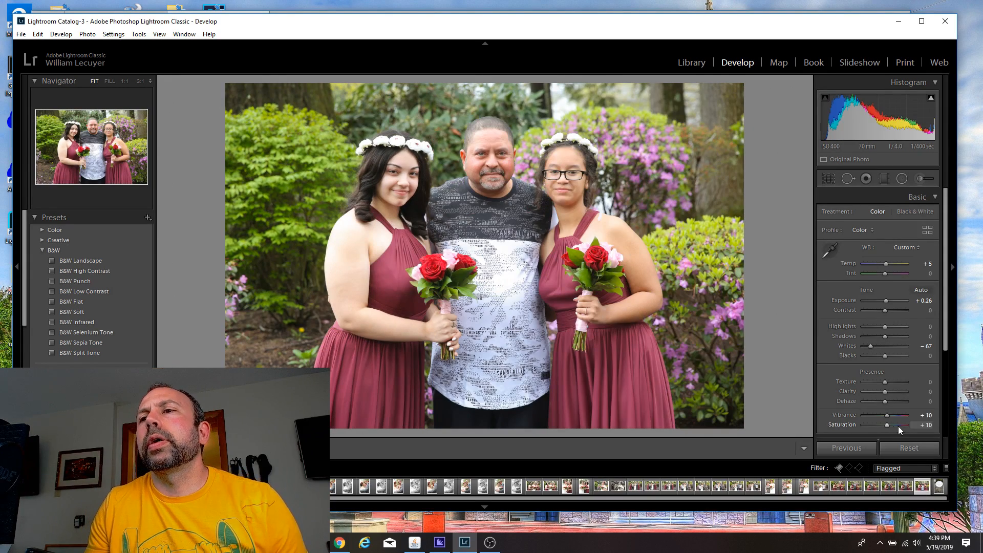
left_click_drag(904, 498, 880, 498)
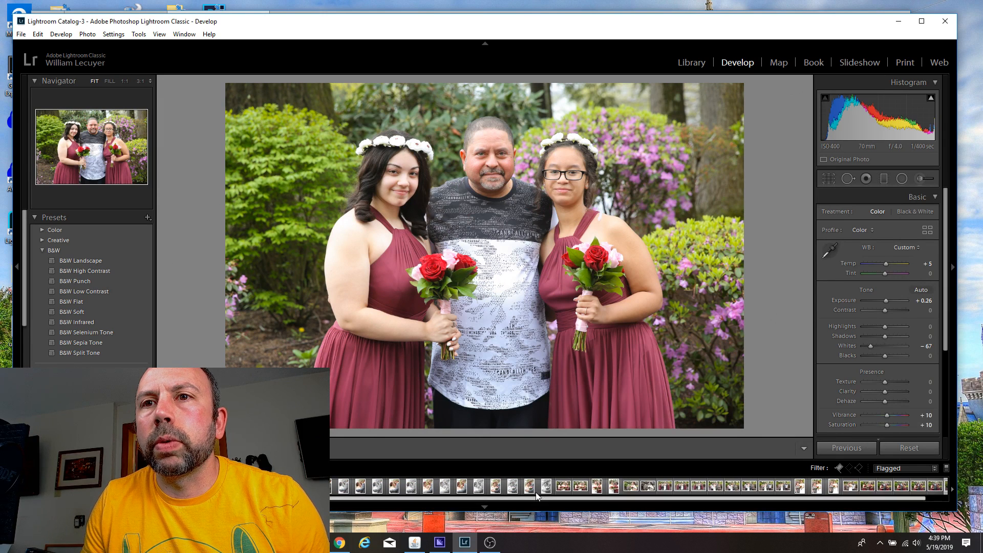
left_click(563, 486, "shift")
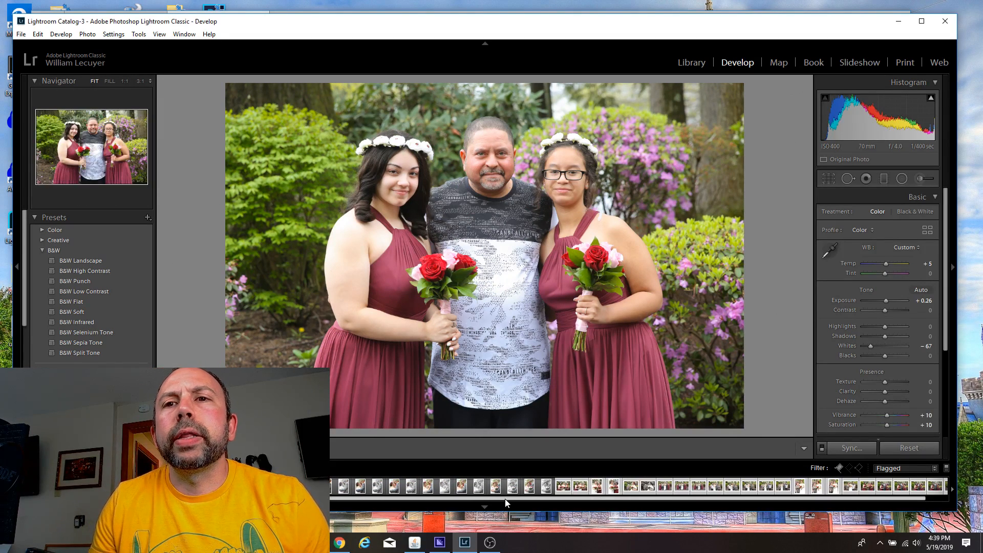
Switch to the Library module and set up an export of the selected photos to the folder F:\Wedding Edited Finished.
left_click(688, 62)
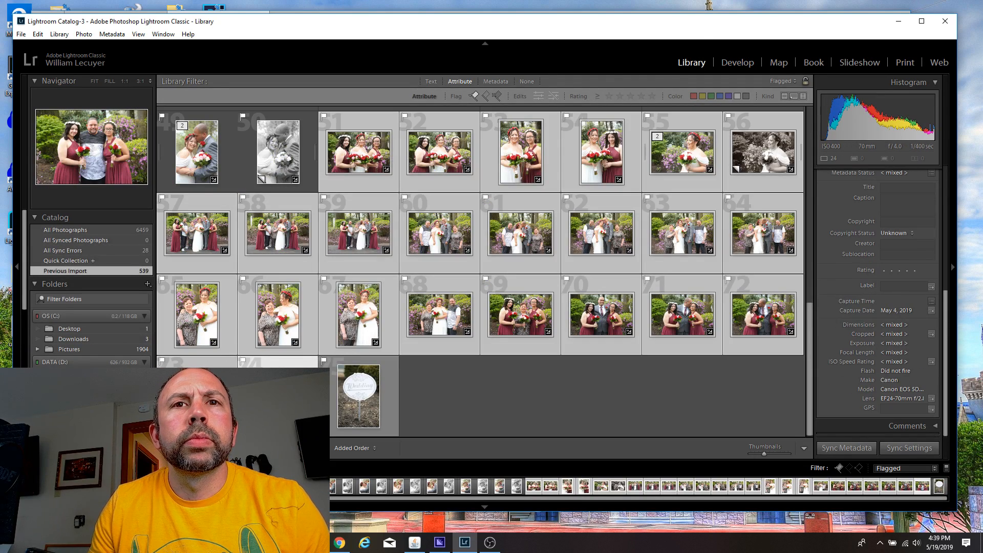
key("ctrl+shift+e")
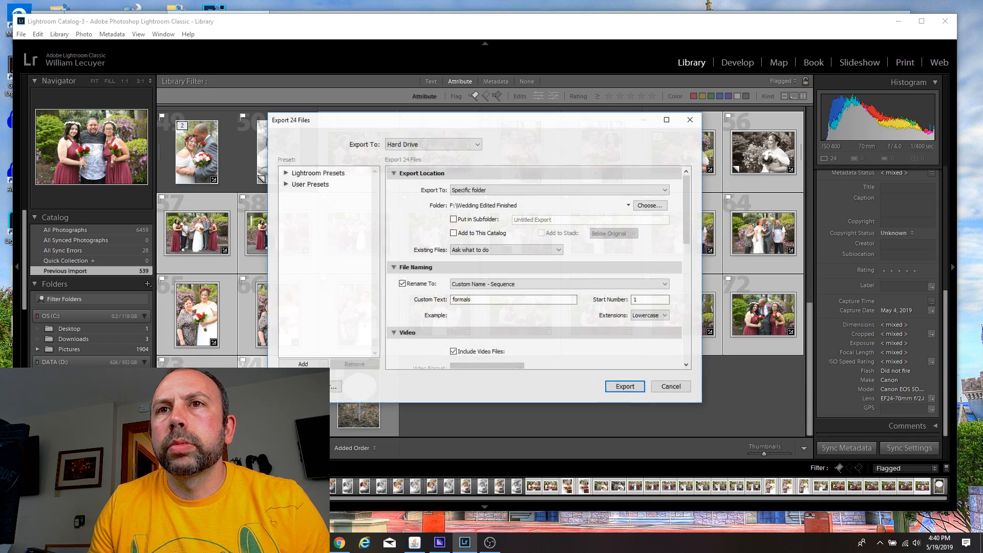
left_click(640, 207)
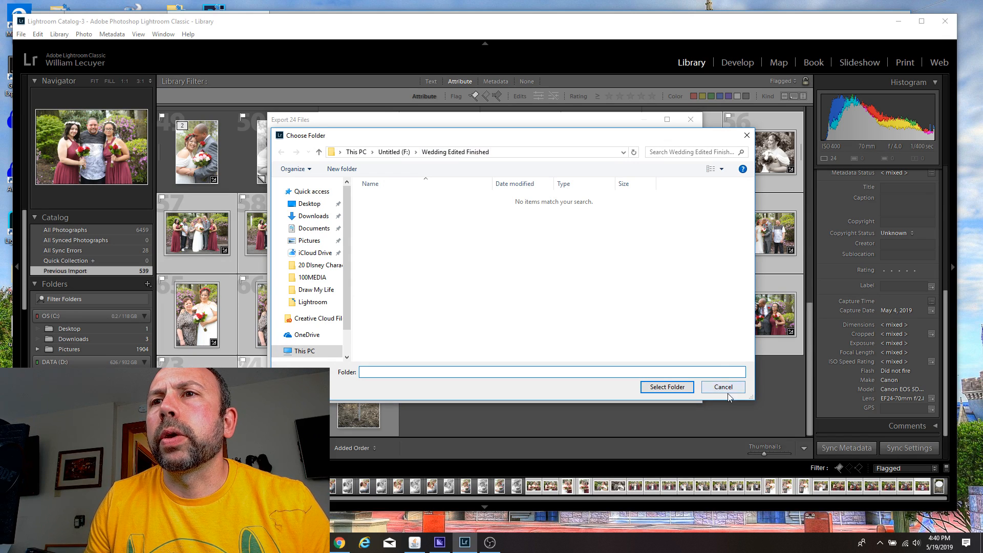
left_click(667, 387)
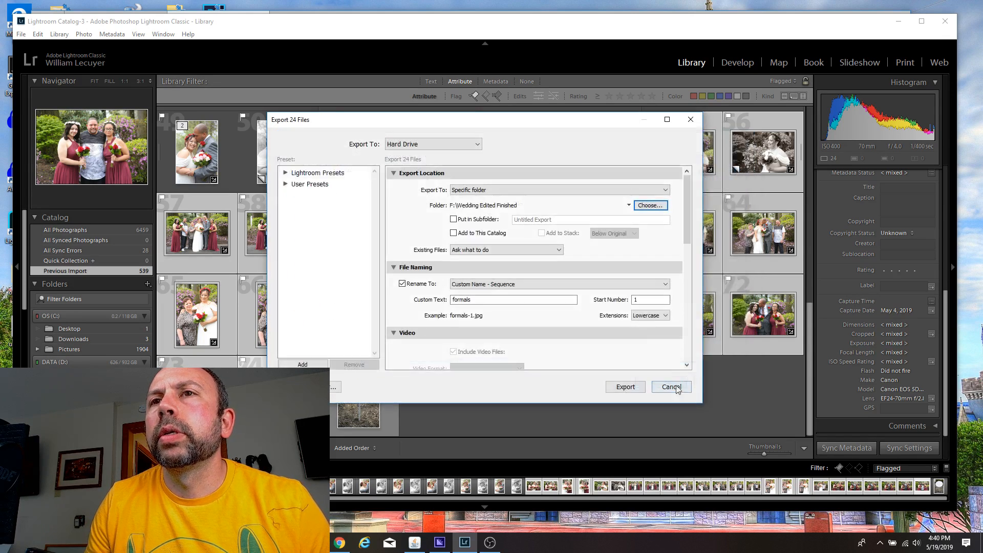
Set the start number to 51 for the "formals" file names and export the selected photos.
double_click(642, 300)
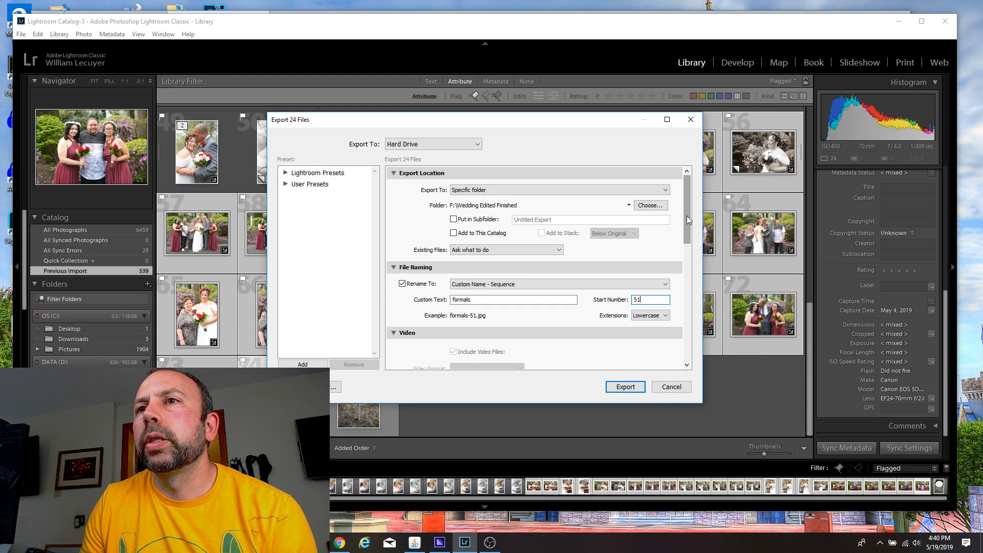
left_click_drag(687, 216, 687, 333)
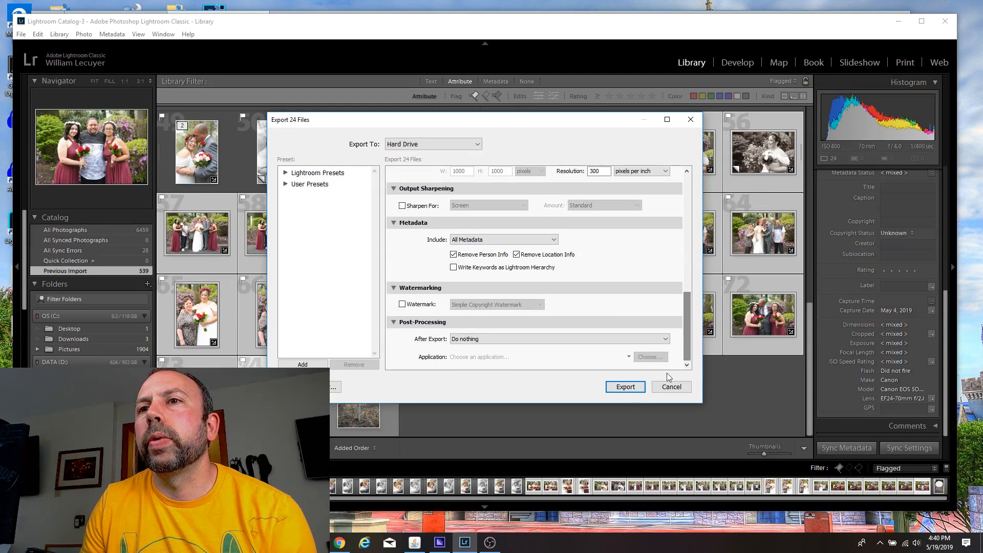
left_click(626, 387)
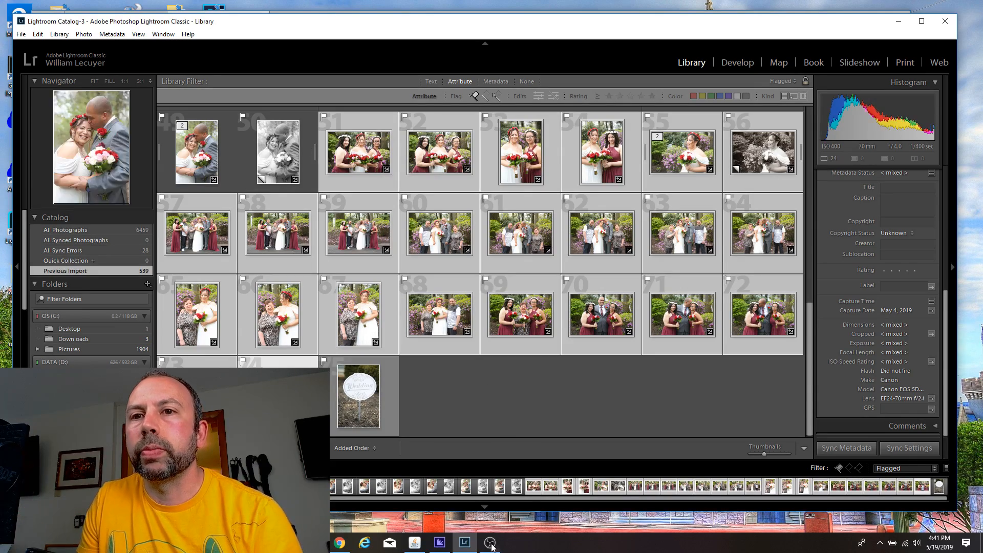
mouse_move(491, 547)
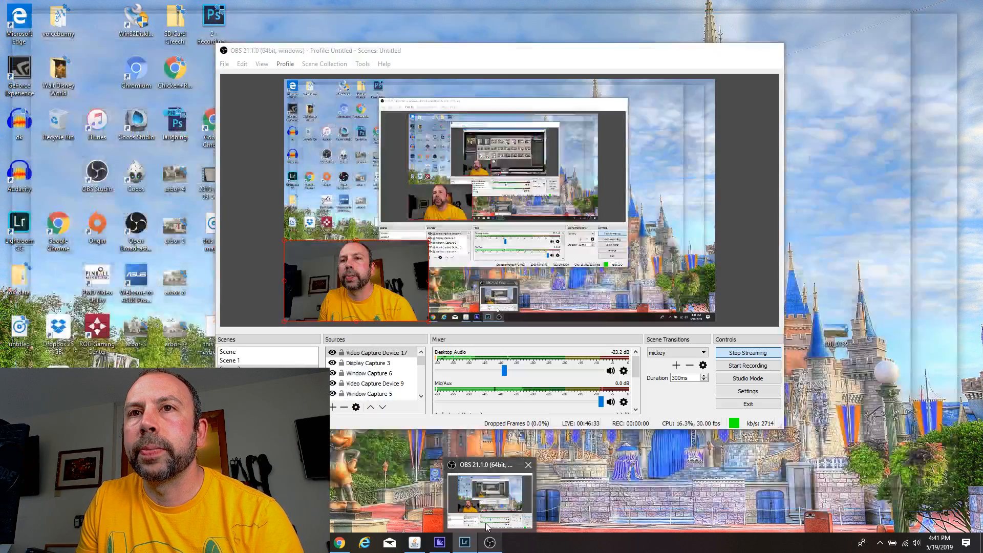